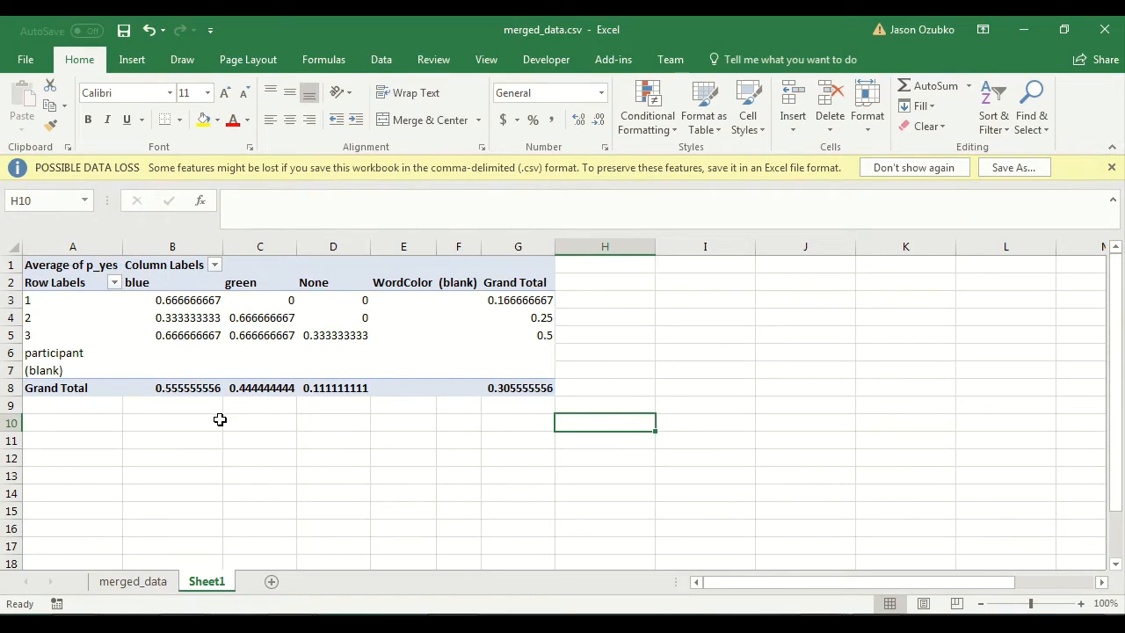
left_click(193, 427)
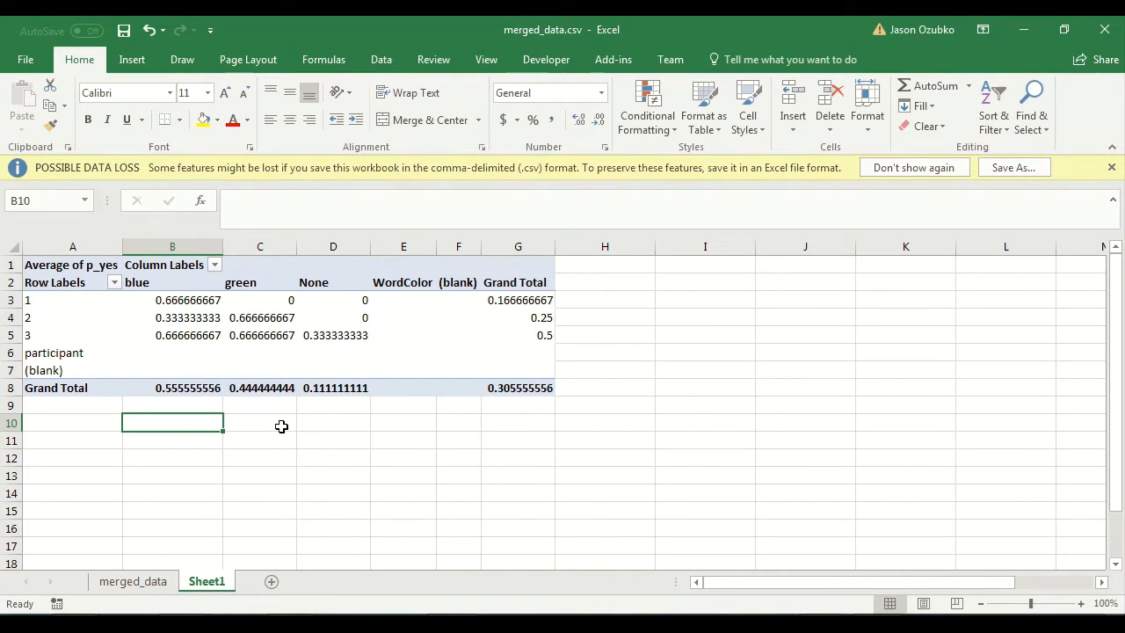
left_click(620, 417)
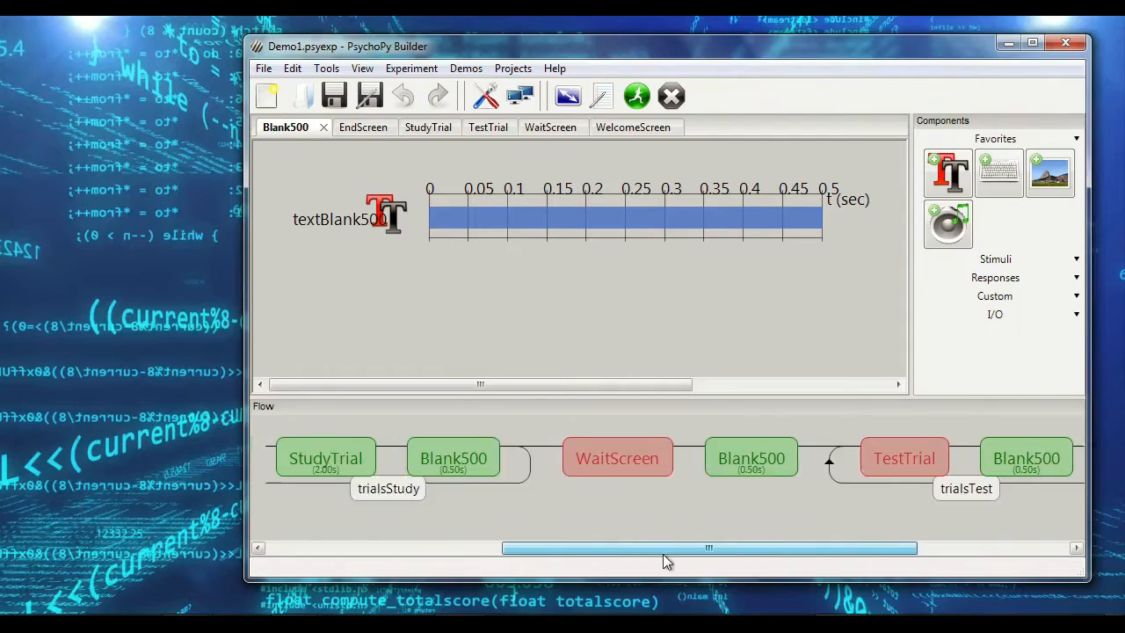
left_click_drag(665, 558, 624, 519)
left_click_drag(439, 548, 423, 523)
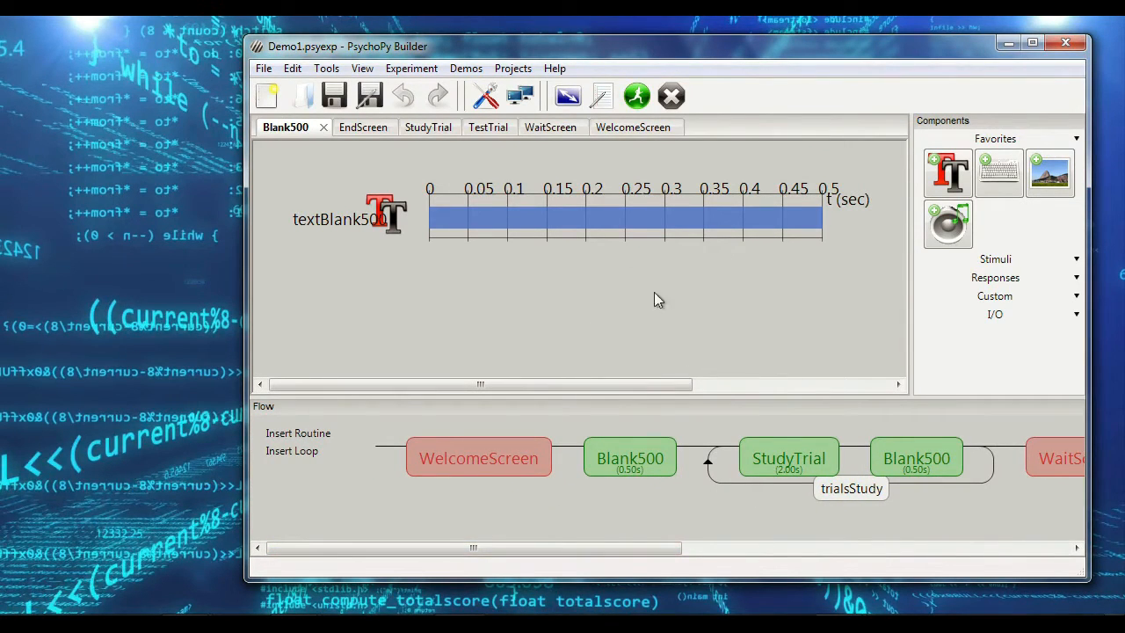
Step: Switch to the PsychoPy Demo folder and examine Demo1.psyexp, Demo1_lastrun.py, word_stimuli.xlsx and the data folder
key("alt+Tab")
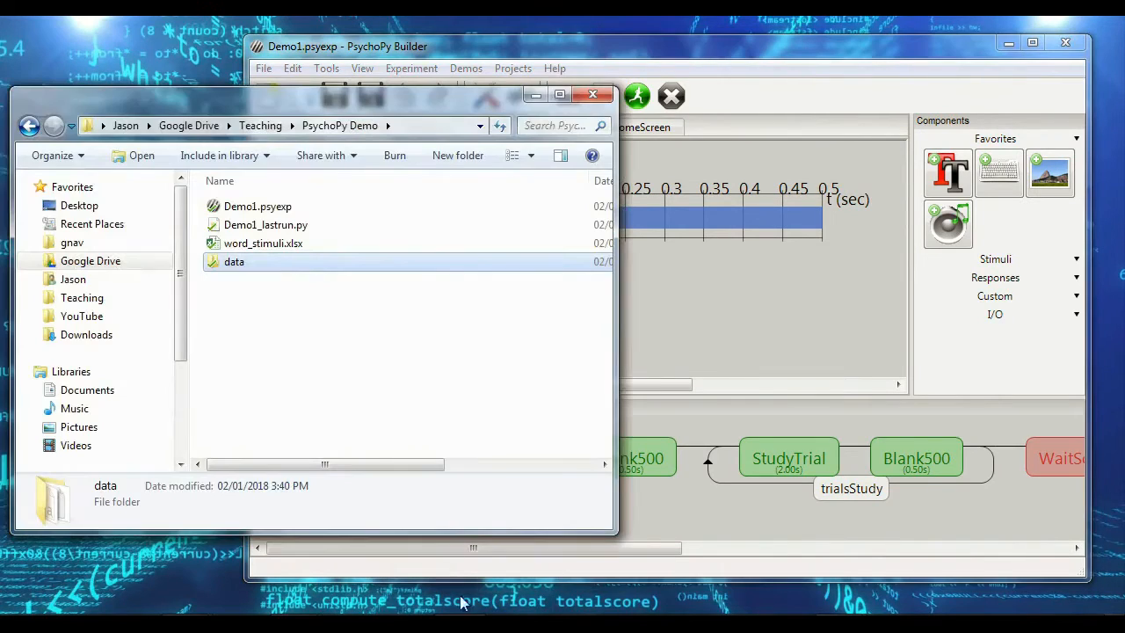
left_click(325, 207)
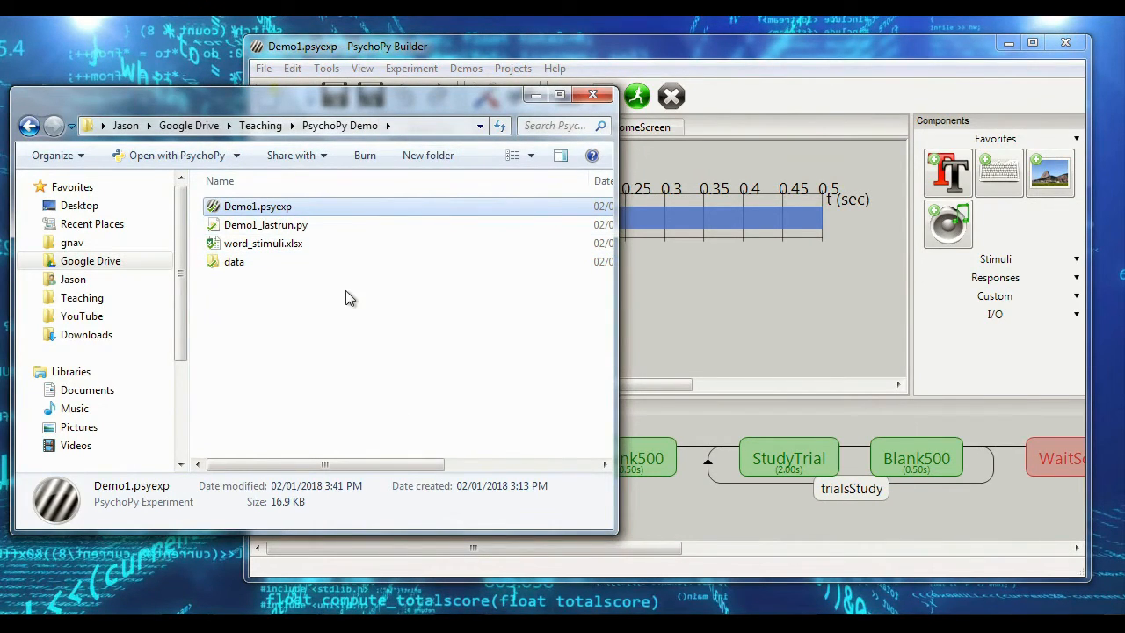
left_click(293, 244)
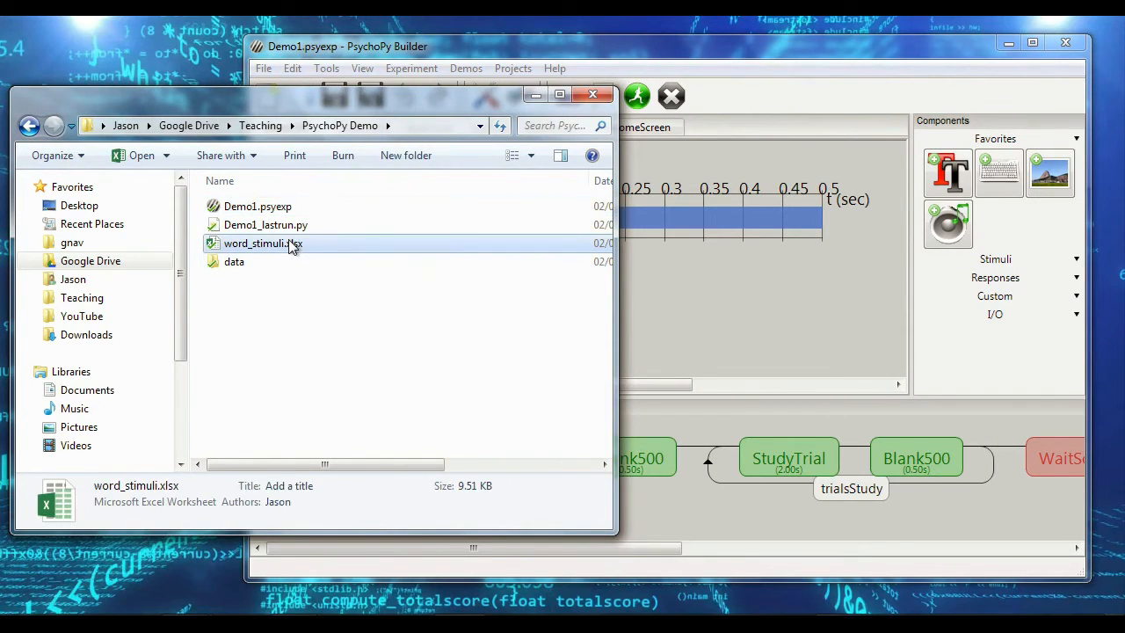
left_click(289, 209)
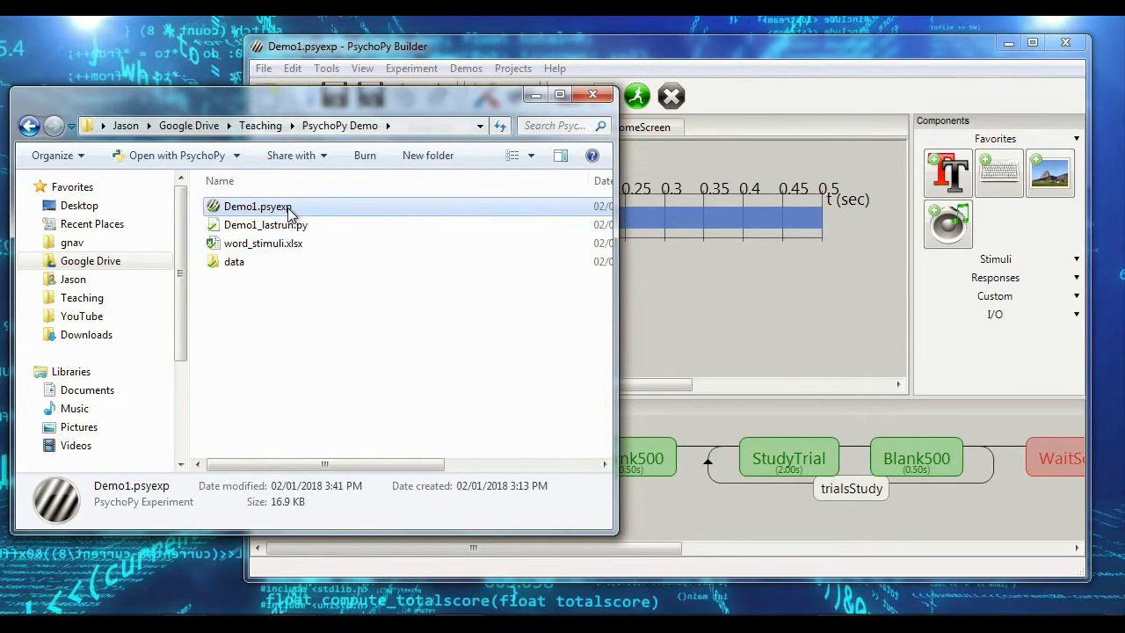
left_click(296, 230)
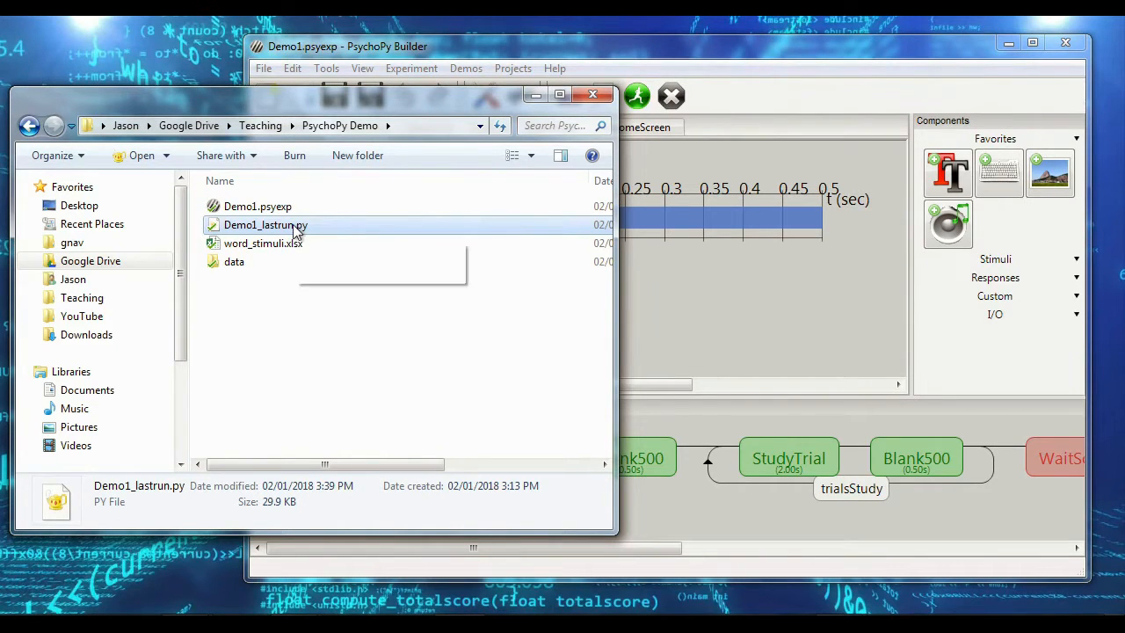
left_click(275, 266)
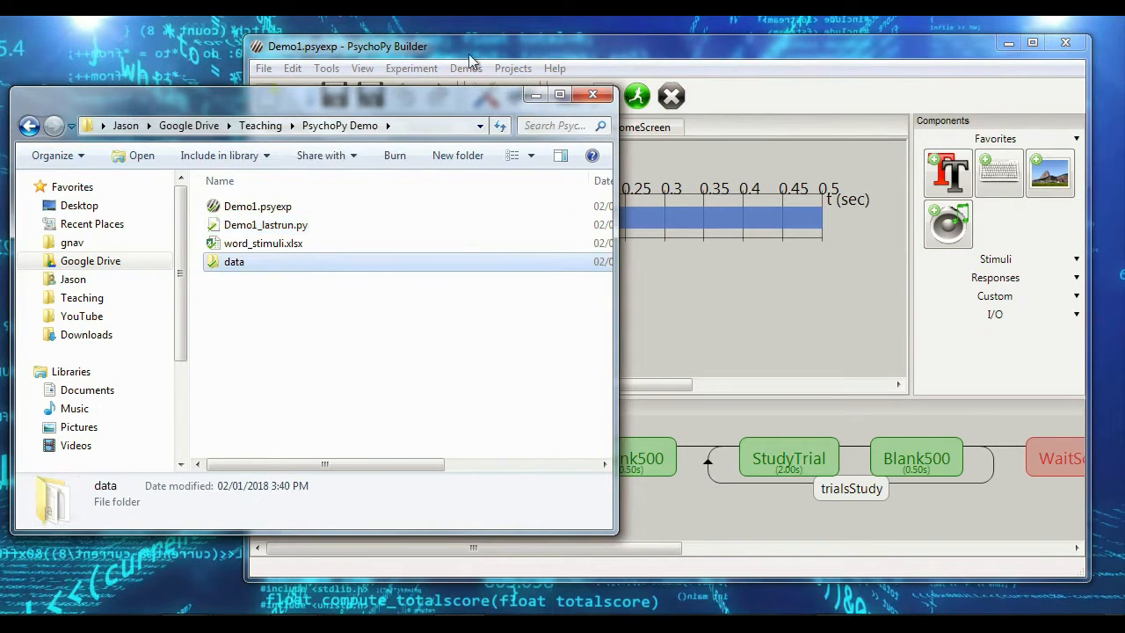
Step: Open the data folder and look through the Demo1 output files stored in it
double_click(324, 261)
scroll(418, 215, "down", 1)
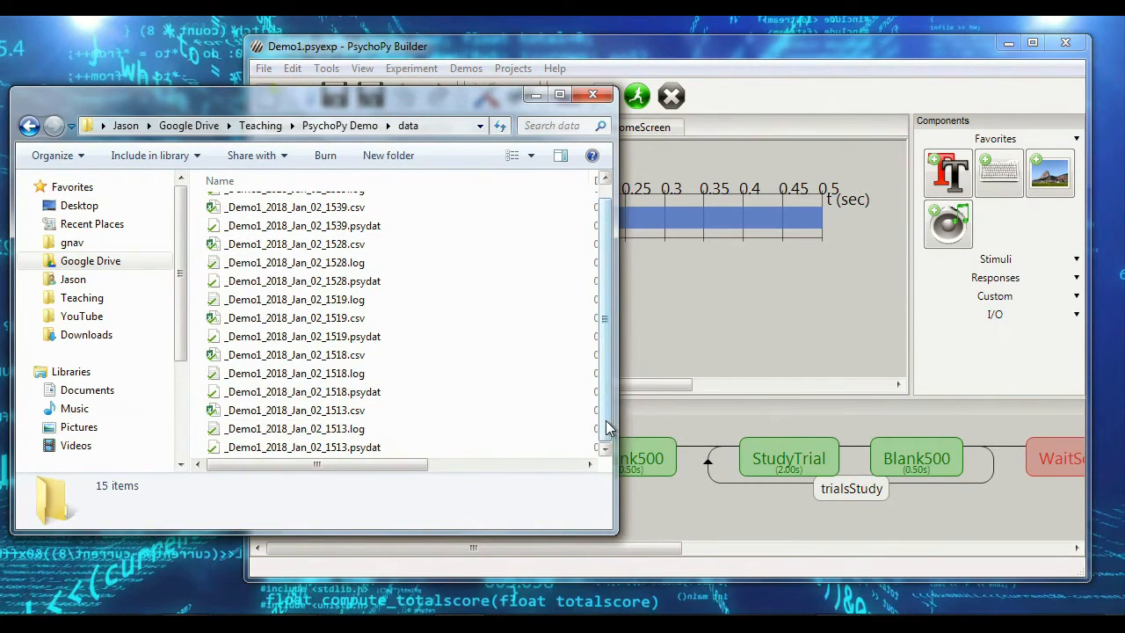
left_click_drag(605, 420, 608, 363)
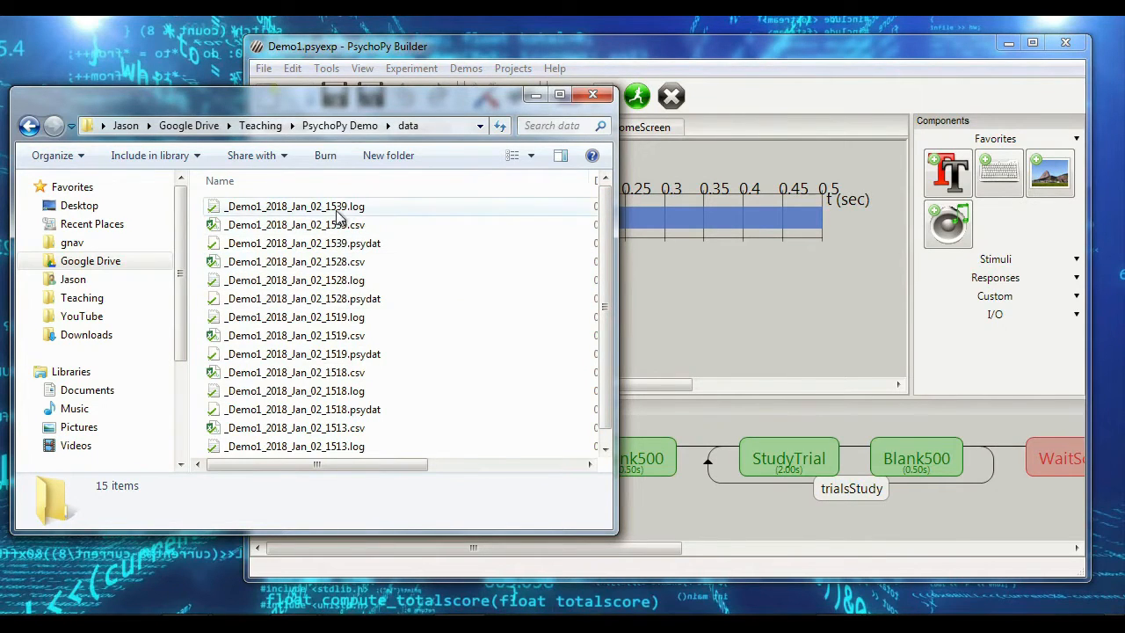
scroll(338, 414, "down", 1)
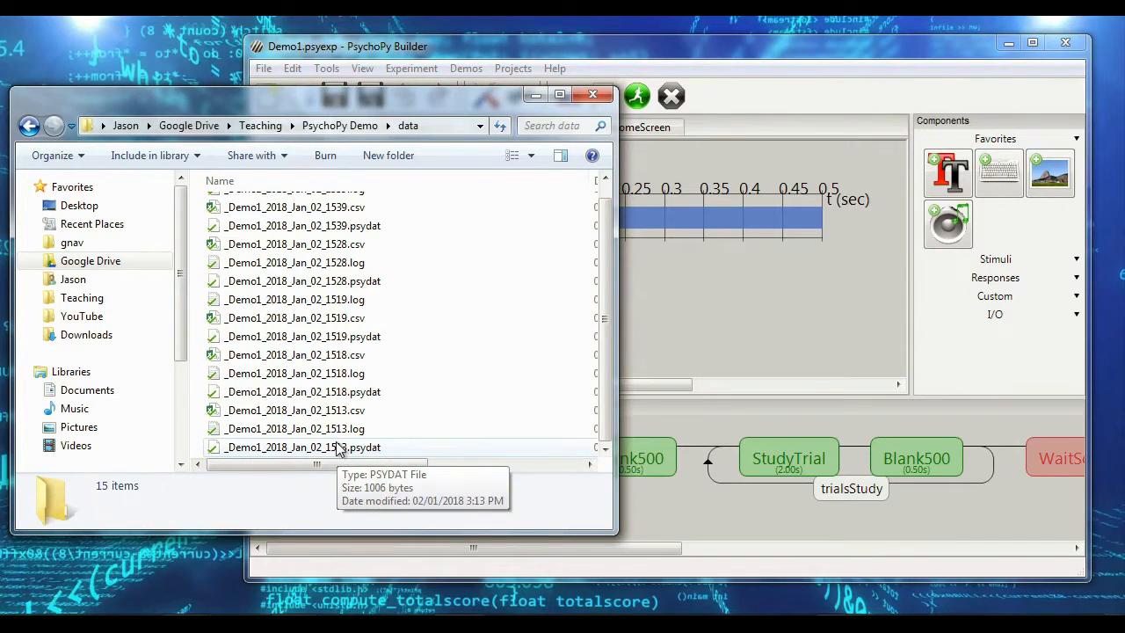
scroll(338, 448, "up", 1)
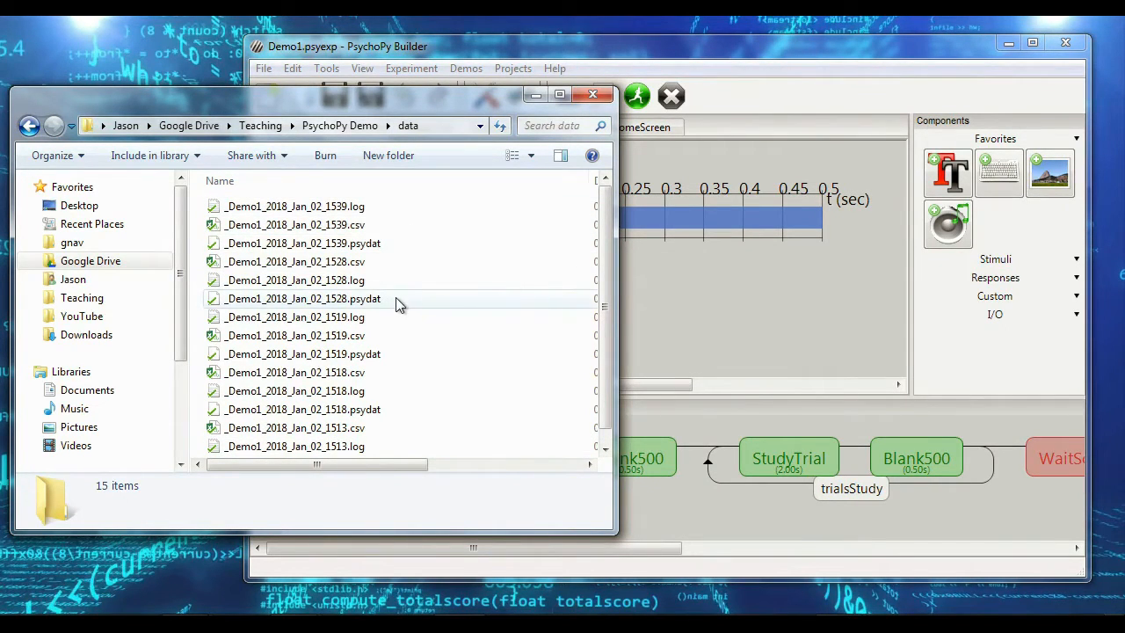
scroll(422, 350, "down", 1)
left_click(559, 48)
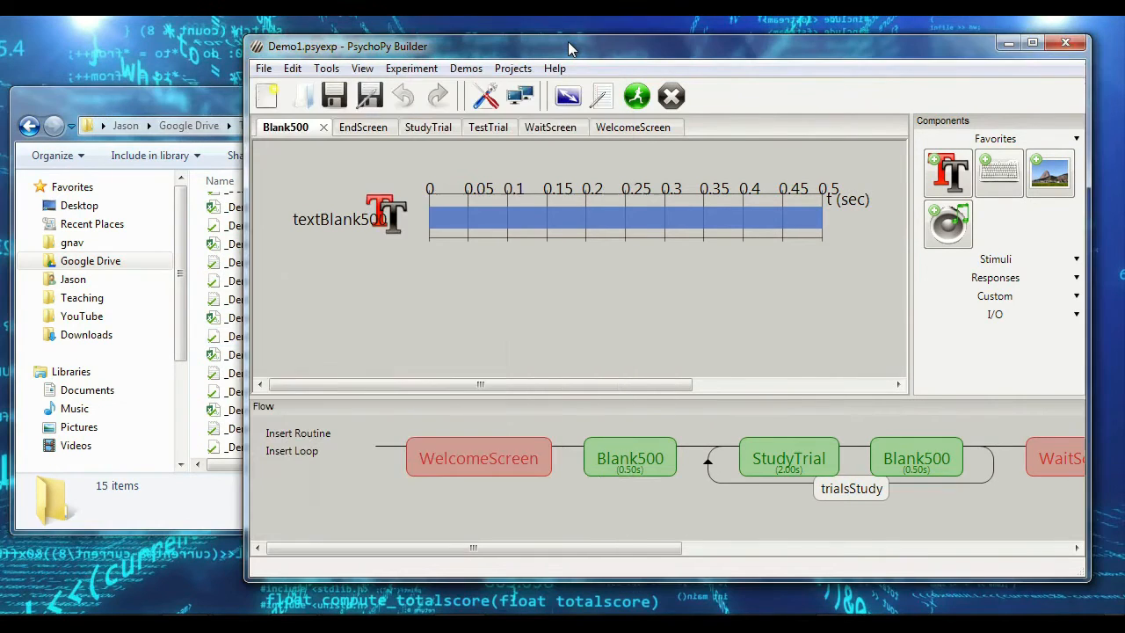
left_click(203, 103)
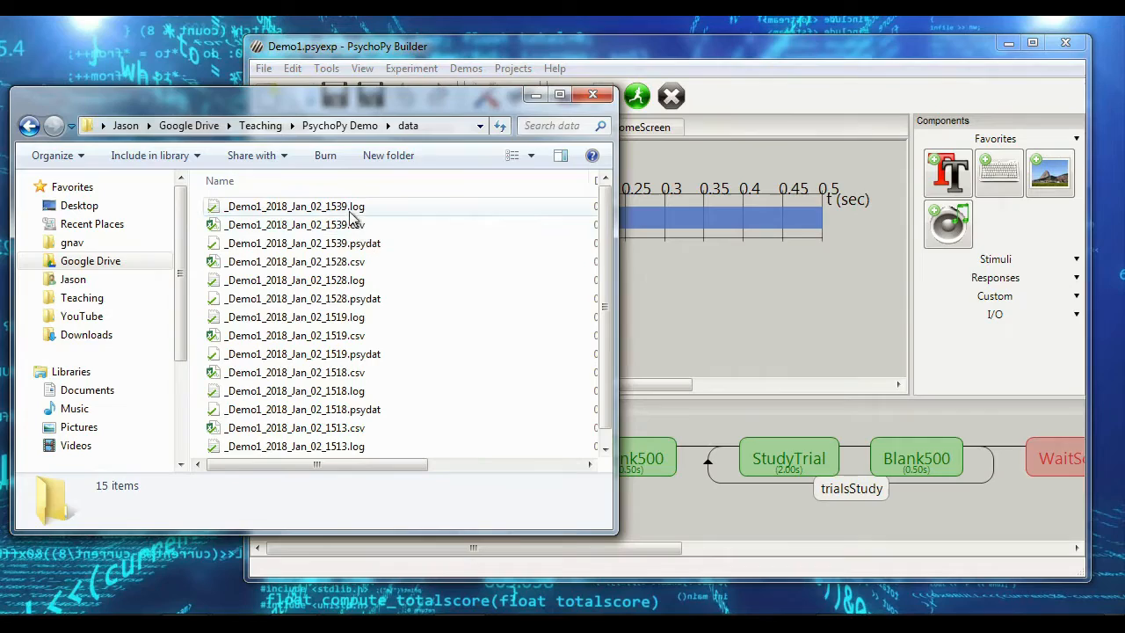
Step: Open _Demo1_2018_Jan_02_1539.log to view its contents and close it again
double_click(352, 210)
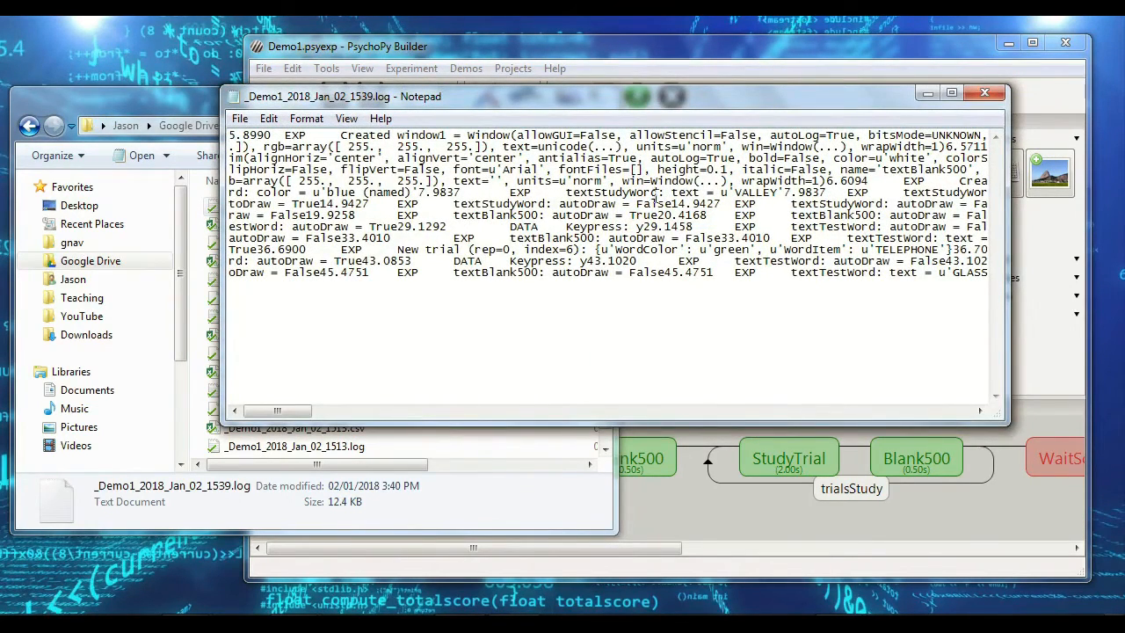
left_click(984, 94)
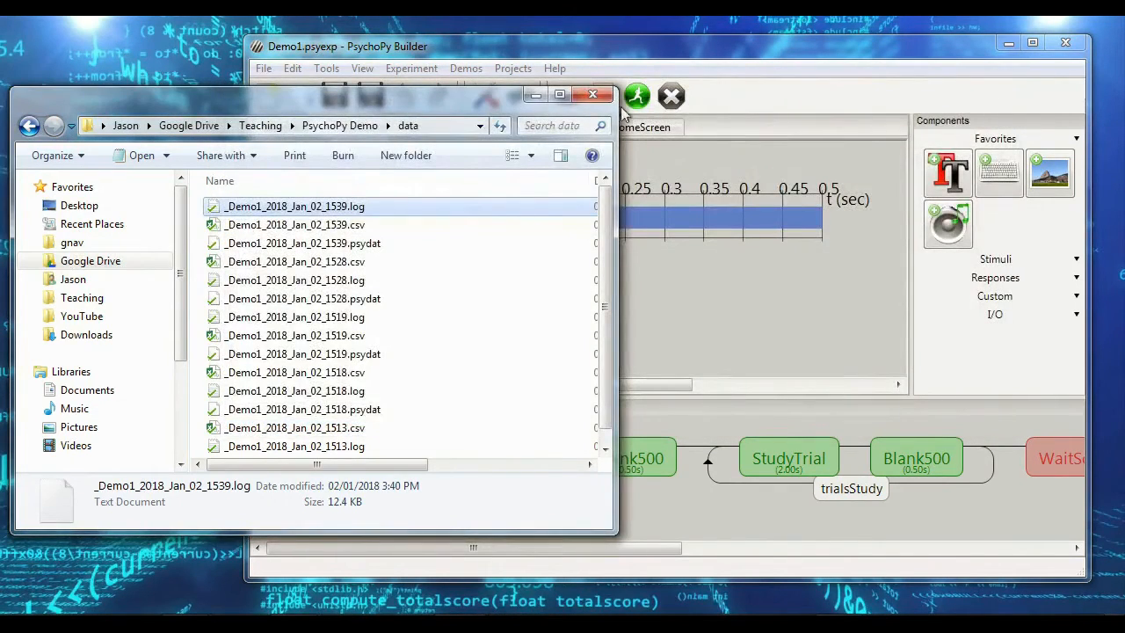
Step: Open _Demo1_2018_Jan_02_1539.csv in Excel, look through its rows and columns, and close it
double_click(377, 227)
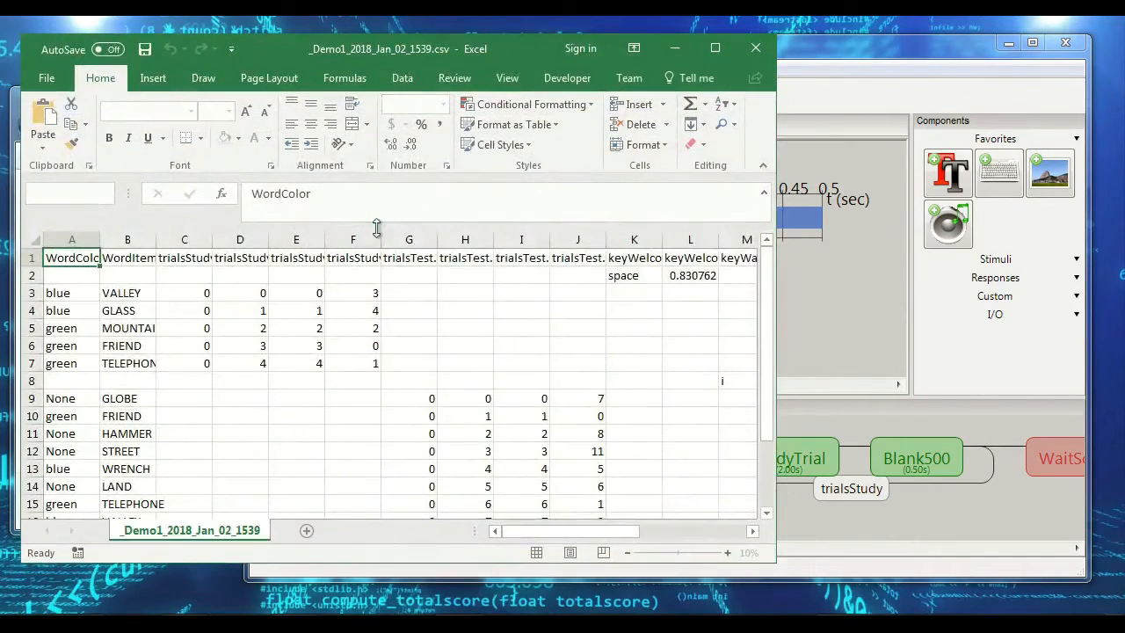
scroll(465, 396, "down", 1)
scroll(465, 397, "down", 4)
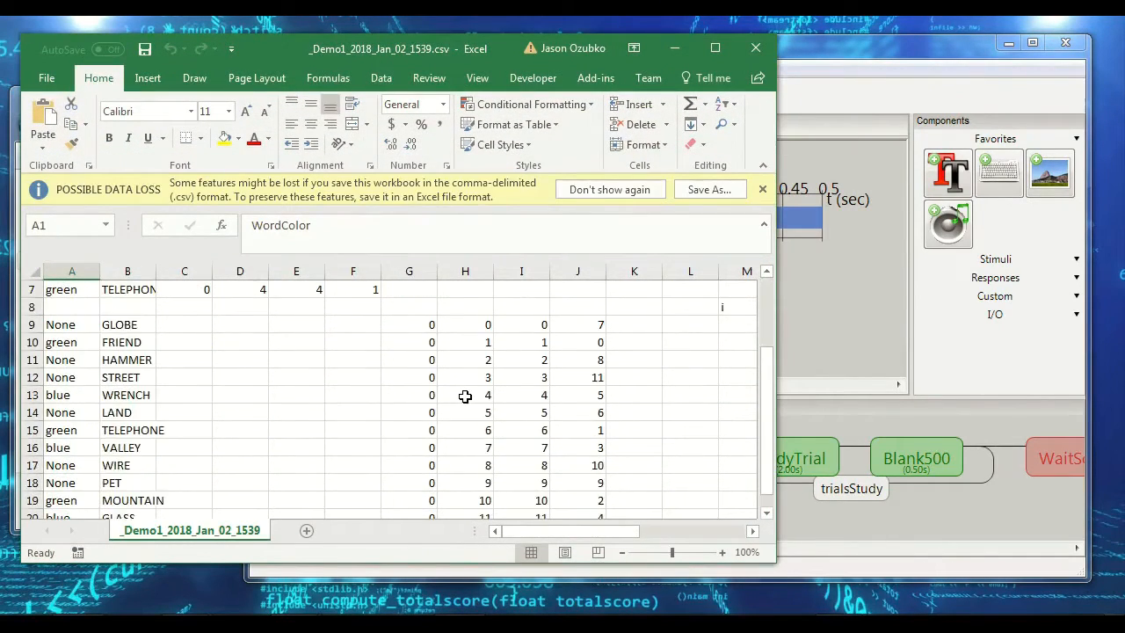
scroll(465, 397, "up", 2)
scroll(465, 396, "up", 3)
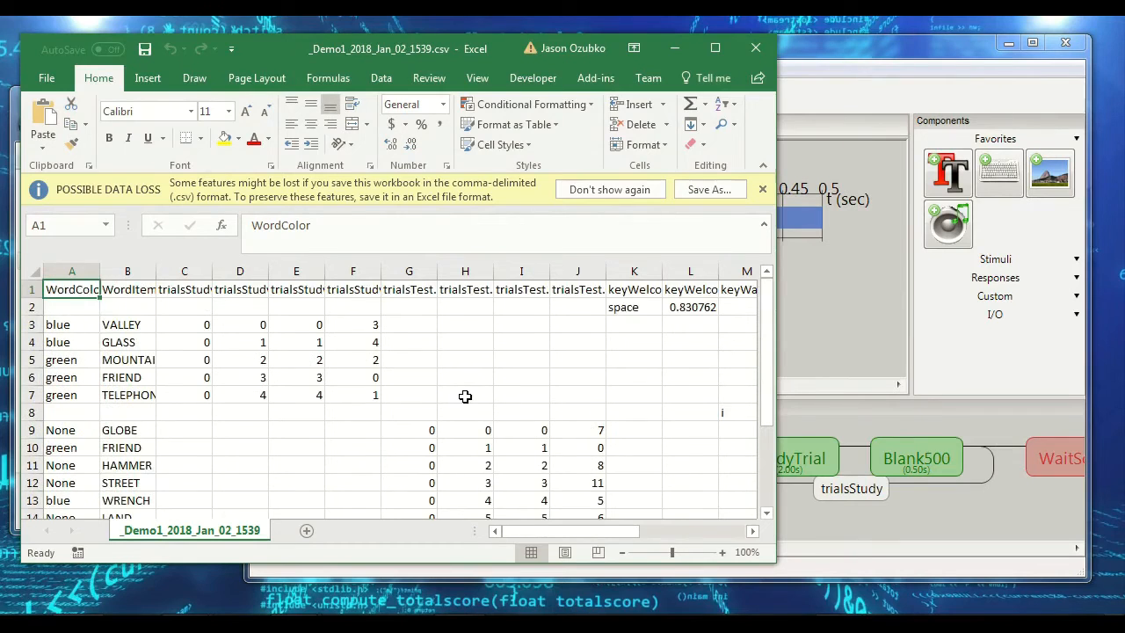
left_click_drag(558, 531, 422, 541)
left_click(755, 47)
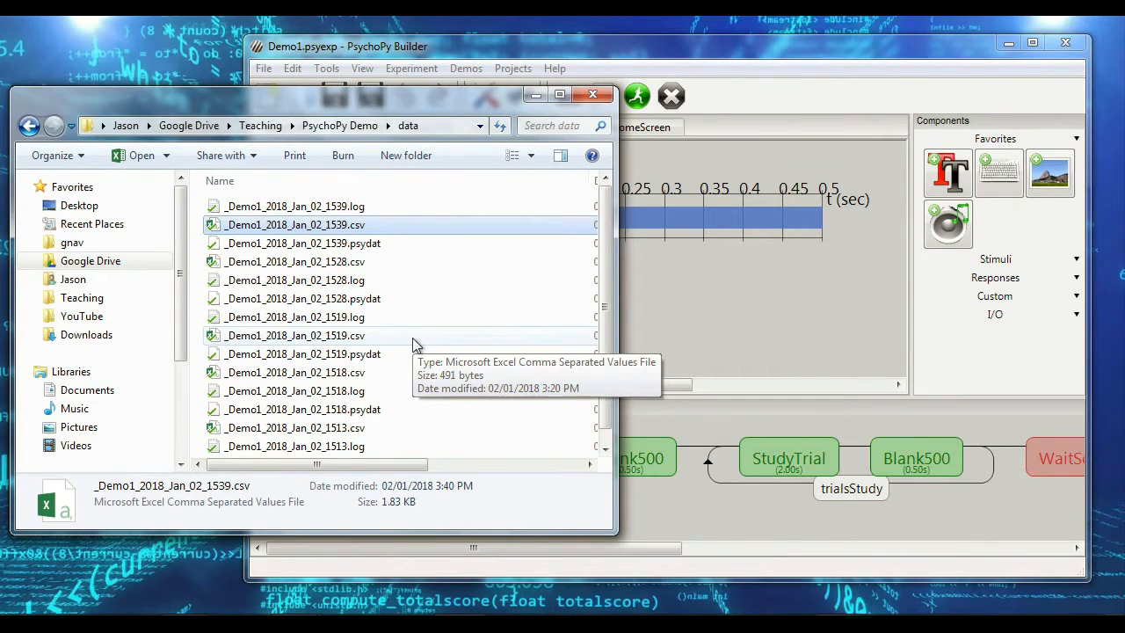
Step: Delete all the old output files from the data folder
scroll(409, 377, "down", 1)
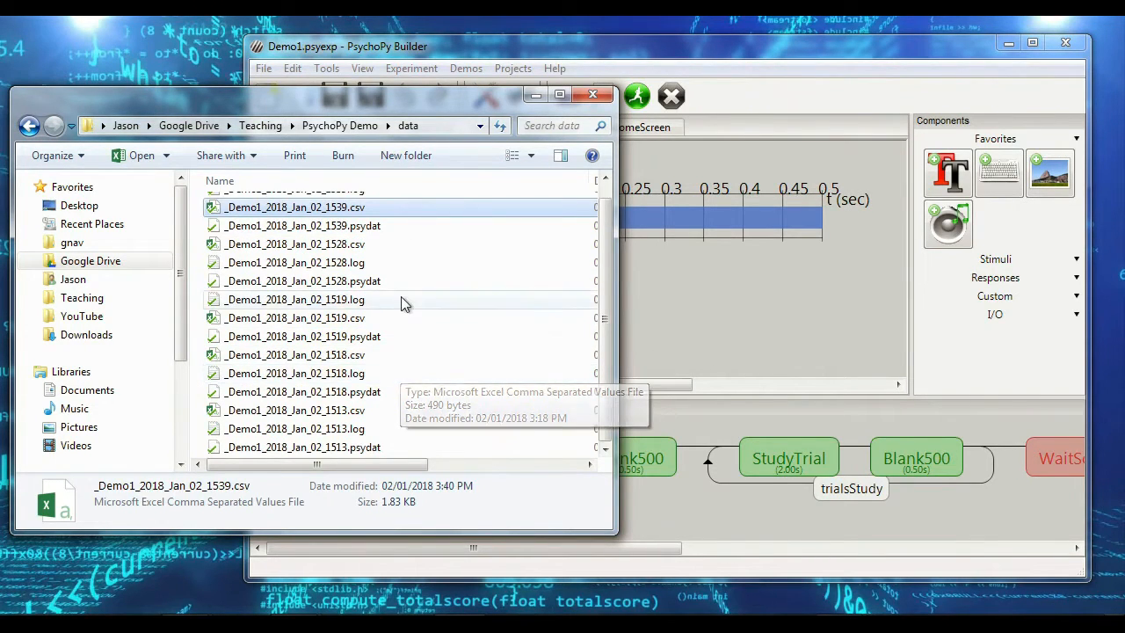
scroll(401, 301, "up", 1)
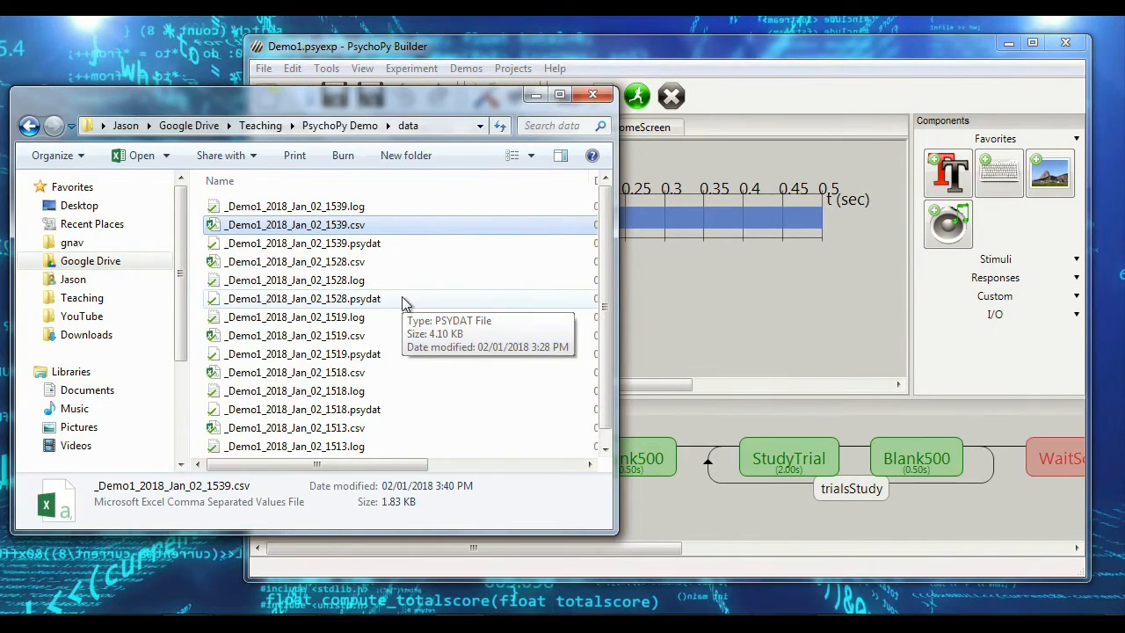
key("ctrl+a")
key("Delete")
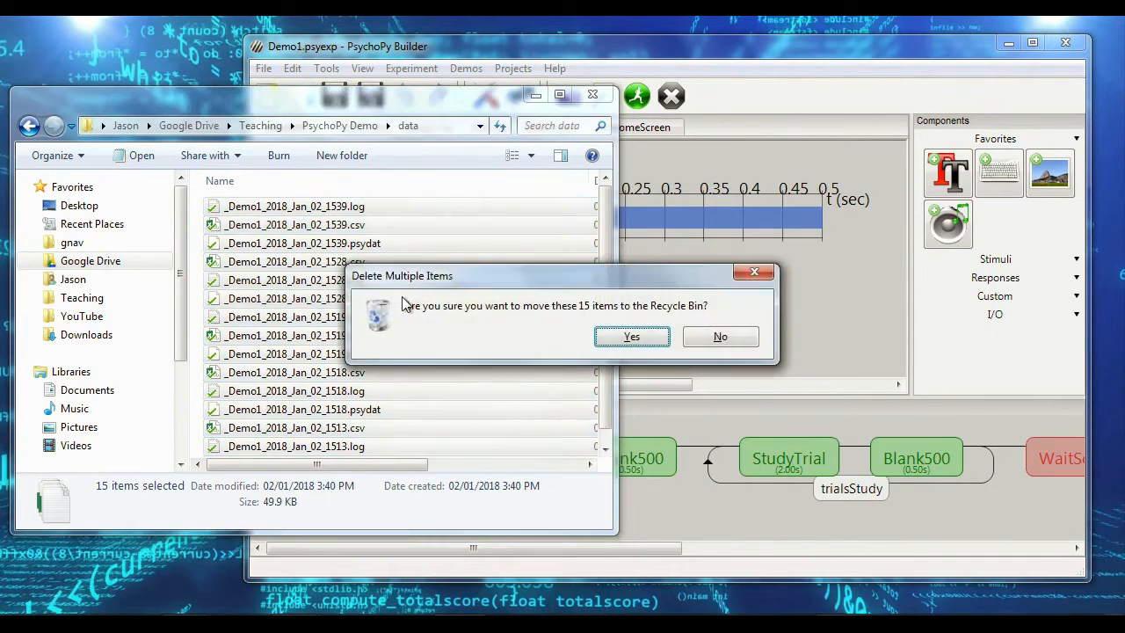
key("Return")
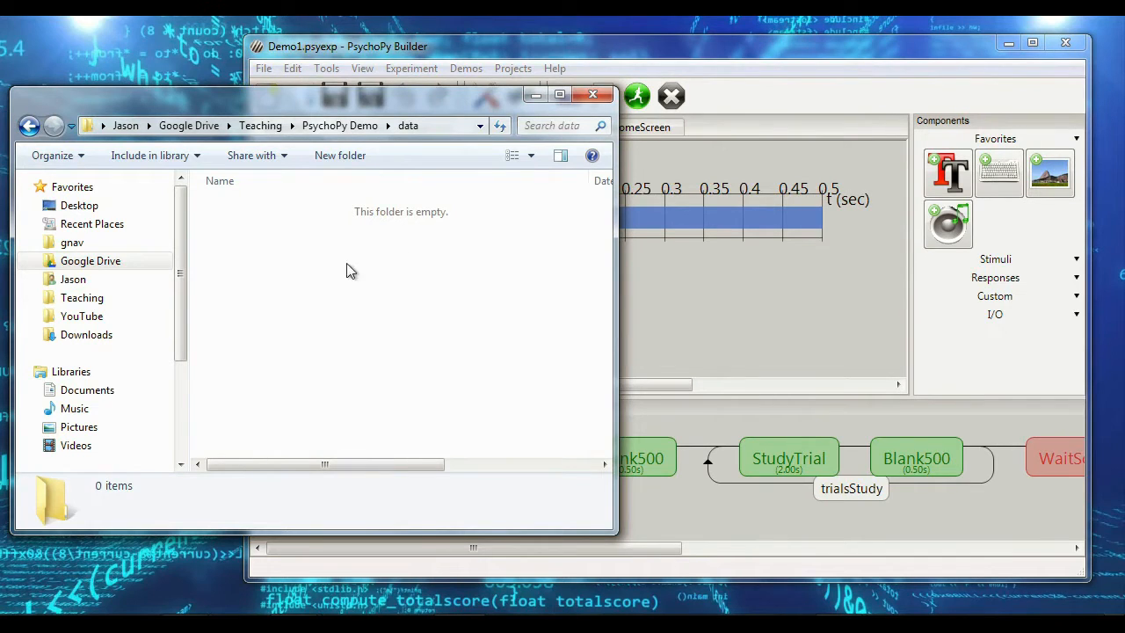
Step: Run the Demo1 experiment from PsychoPy Builder with participant 1 and session 001, moving past the welcome screen
left_click(752, 53)
left_click(638, 98)
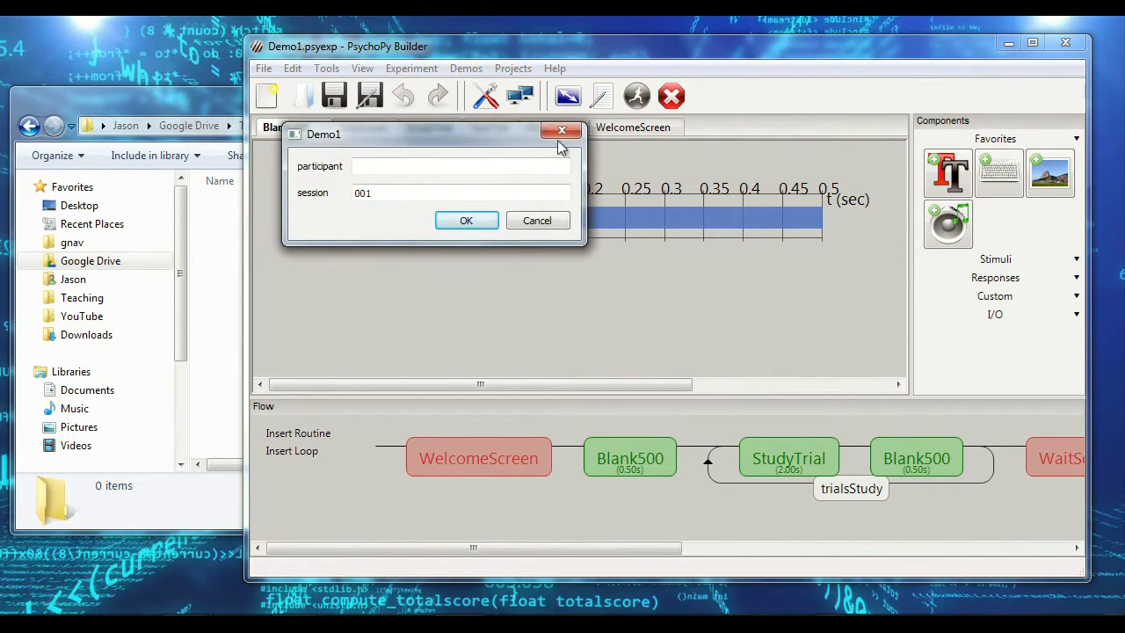
left_click_drag(464, 135, 868, 180)
left_click(838, 217)
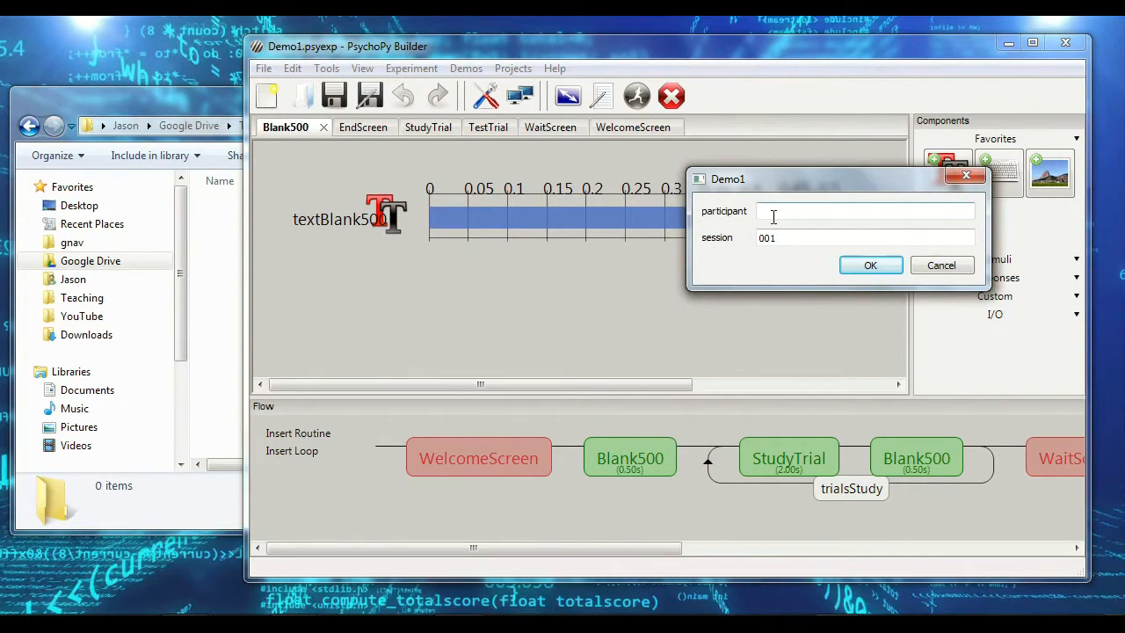
left_click(234, 112)
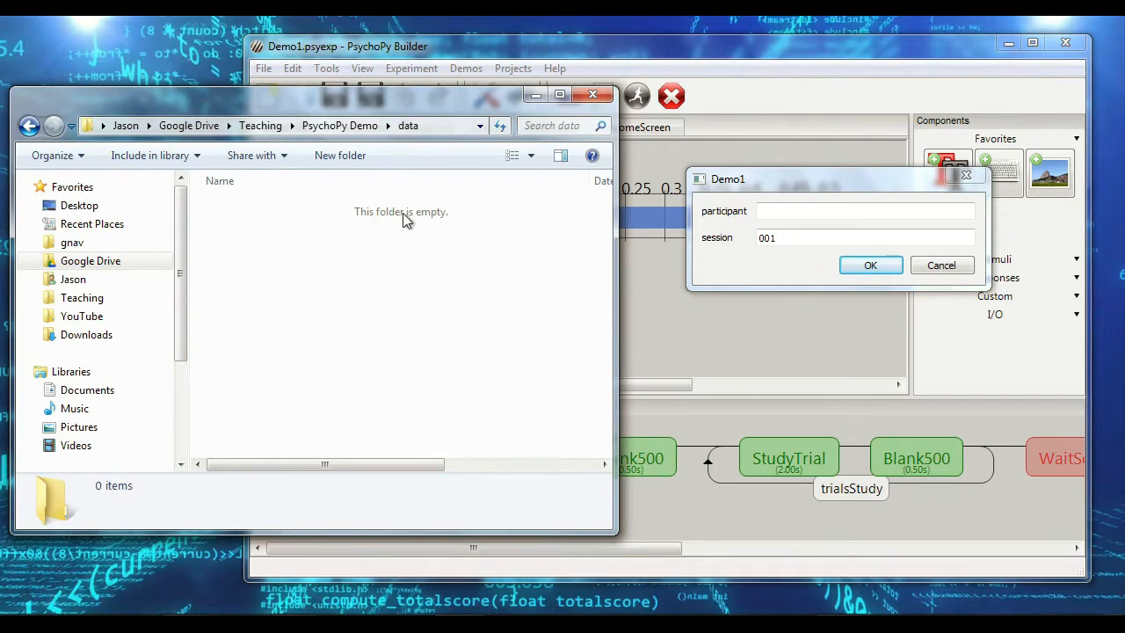
left_click(813, 173)
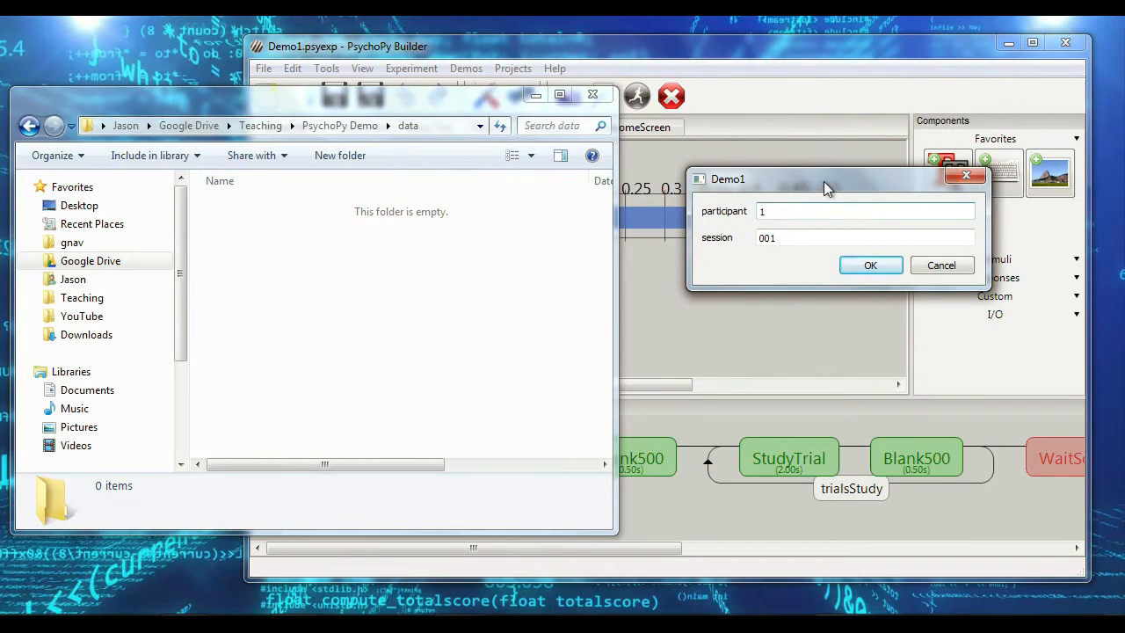
left_click(837, 268)
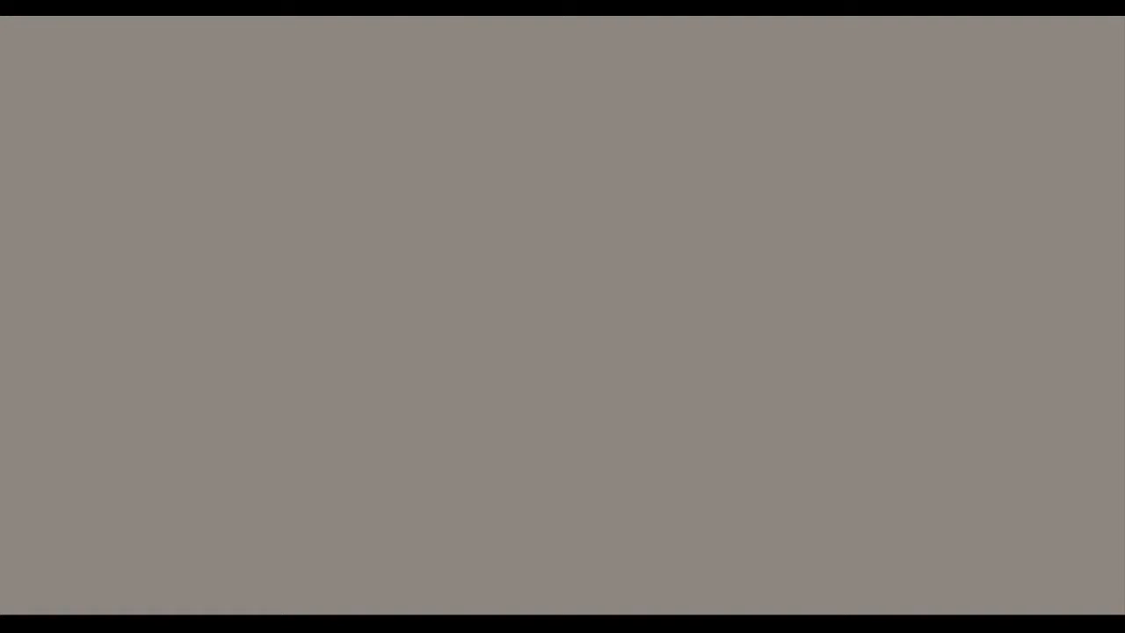
key("space")
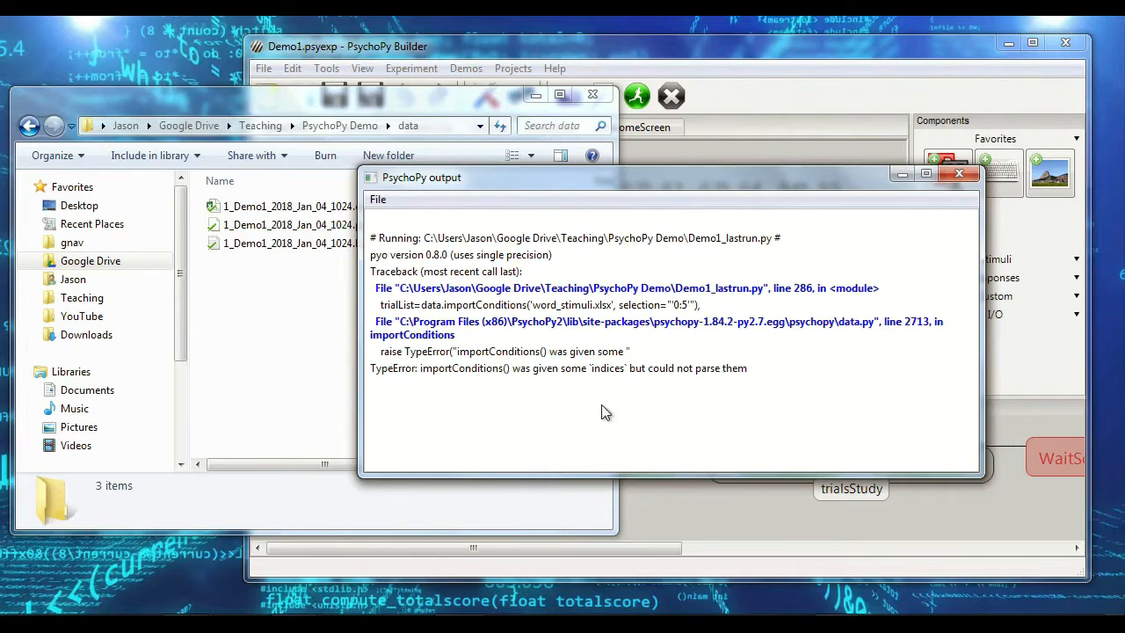
Step: Set the selected rows of the trialsStudy loop to 0:6
left_click(692, 493)
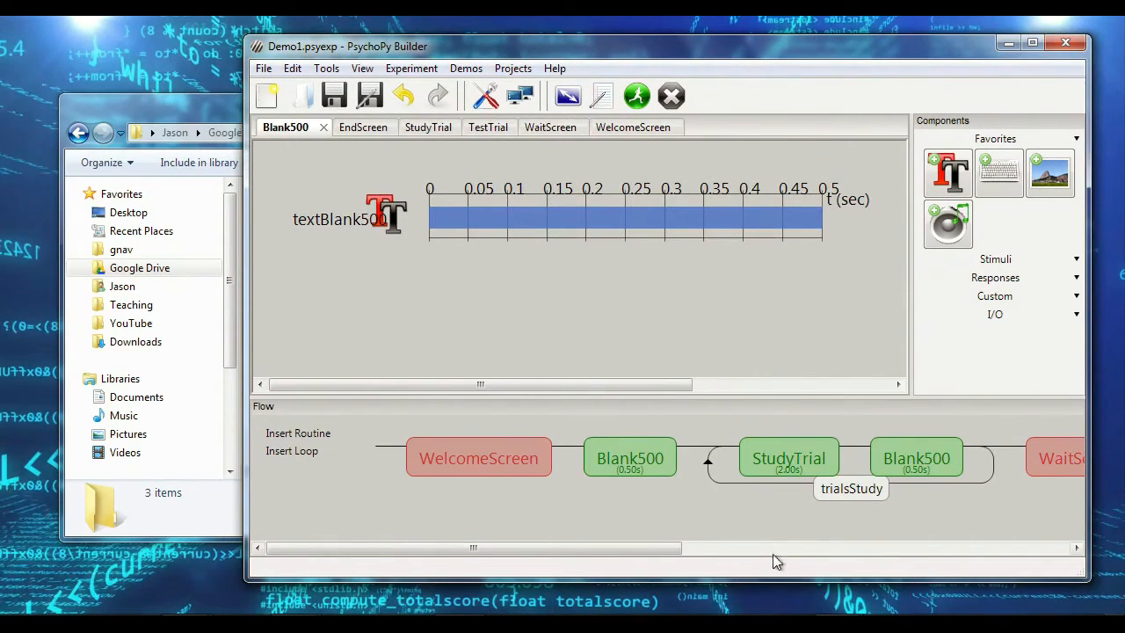
left_click(845, 490)
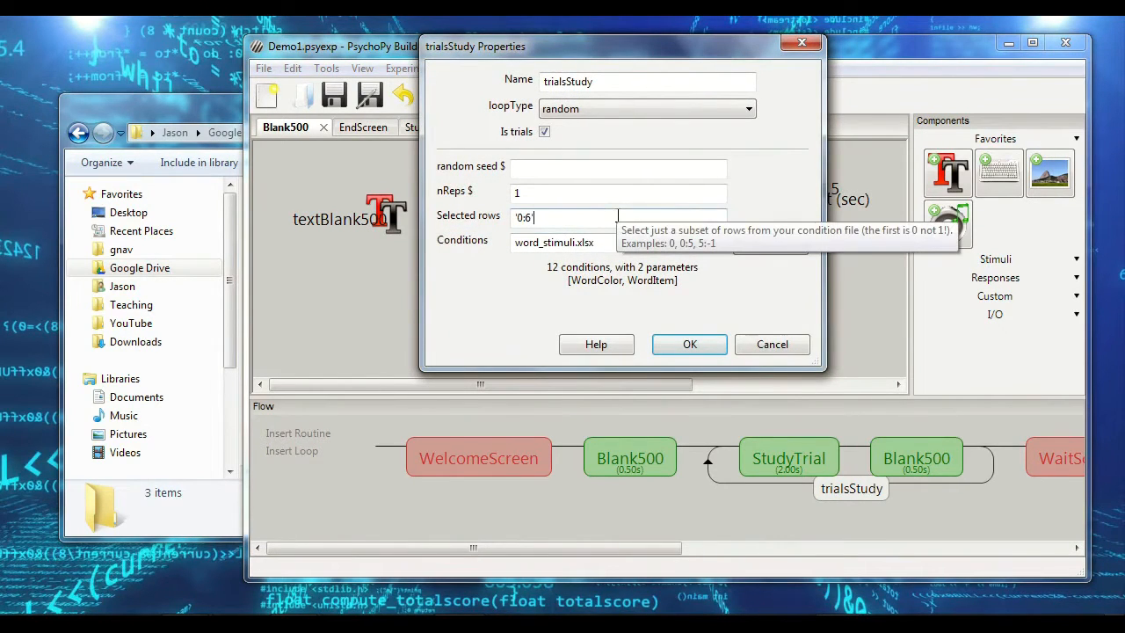
left_click(694, 348)
Step: Run the Demo1 experiment with participant number 1
left_click(634, 98)
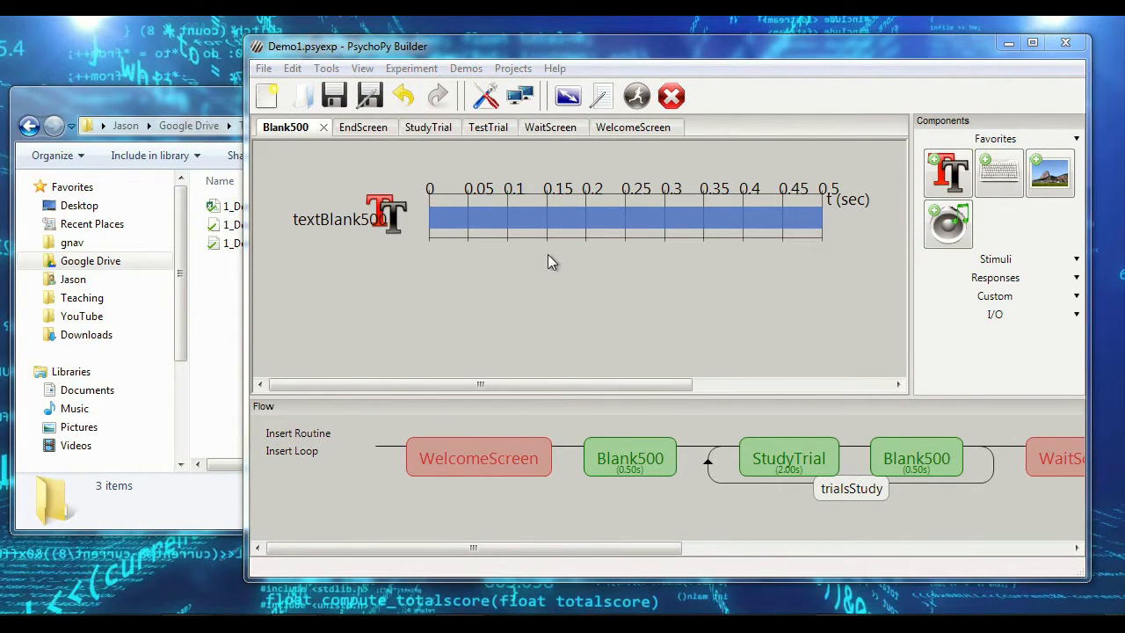
left_click(430, 166)
type("1")
Step: Open 1_Demo1_2018_Jan_04_1024.csv from the data folder in Excel, look over its recorded data, and close it
left_click(214, 104)
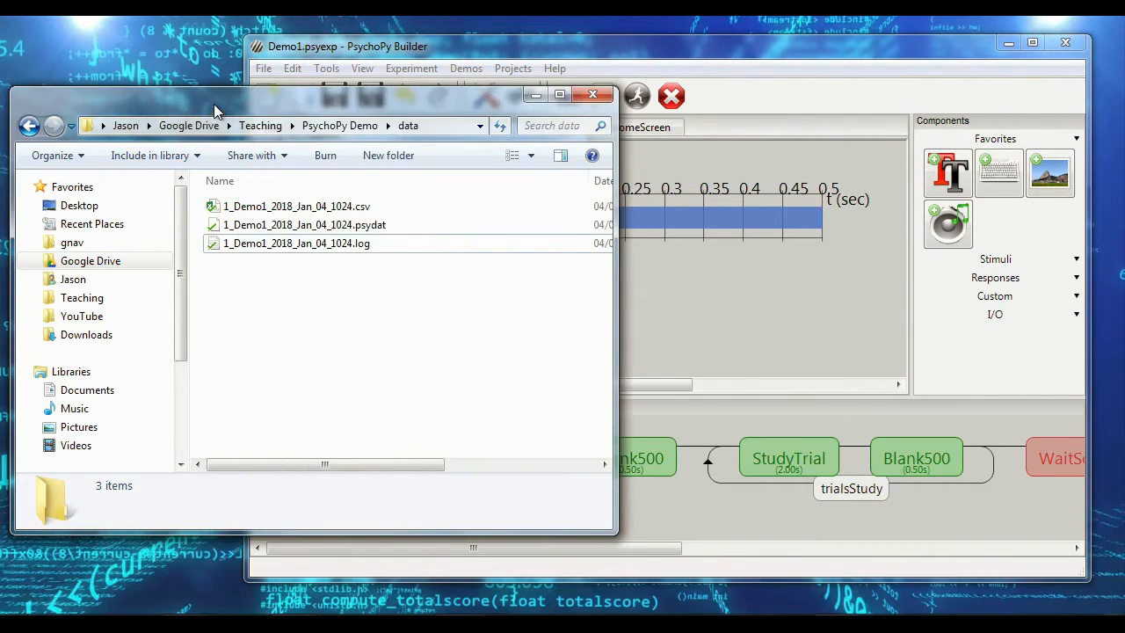
left_click(230, 206)
left_click(251, 241, "shift")
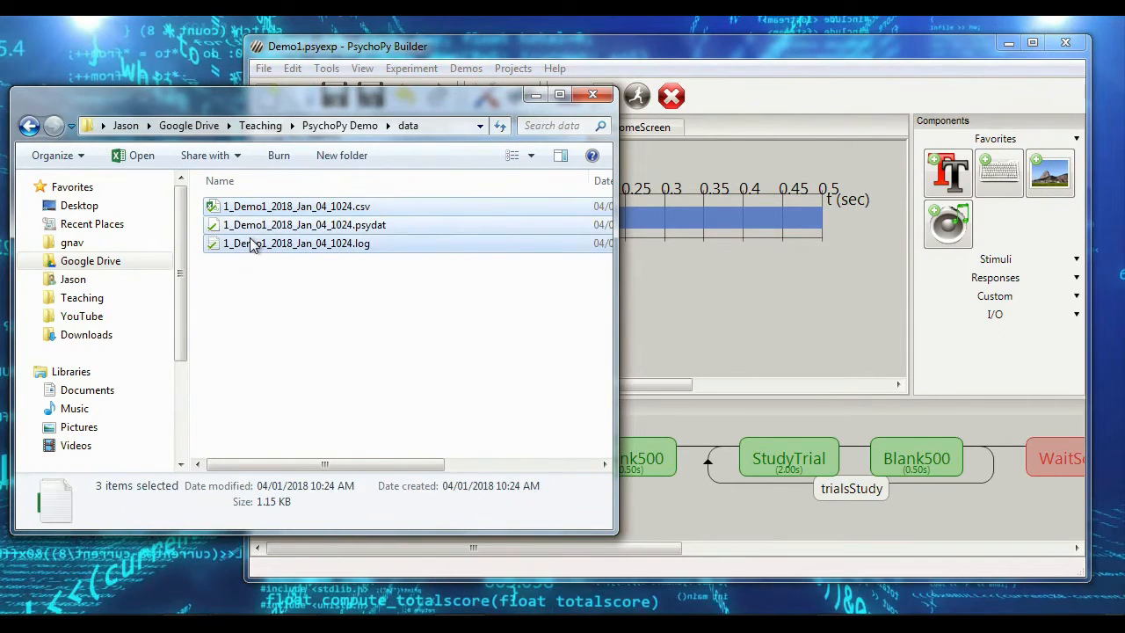
left_click(309, 304)
double_click(317, 207)
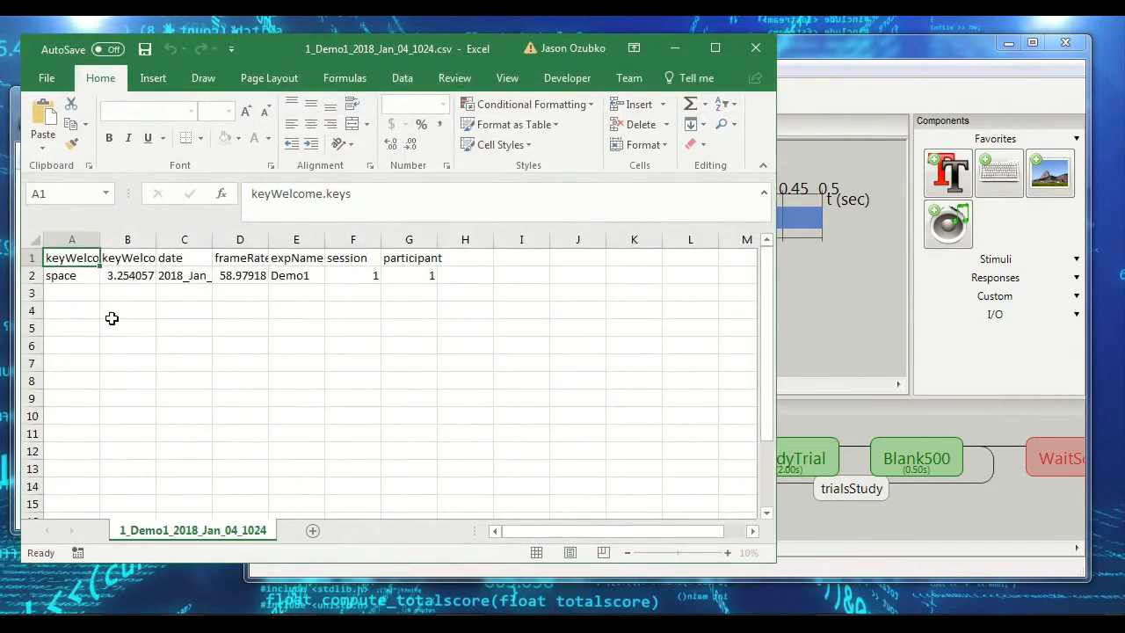
left_click_drag(60, 305, 575, 401)
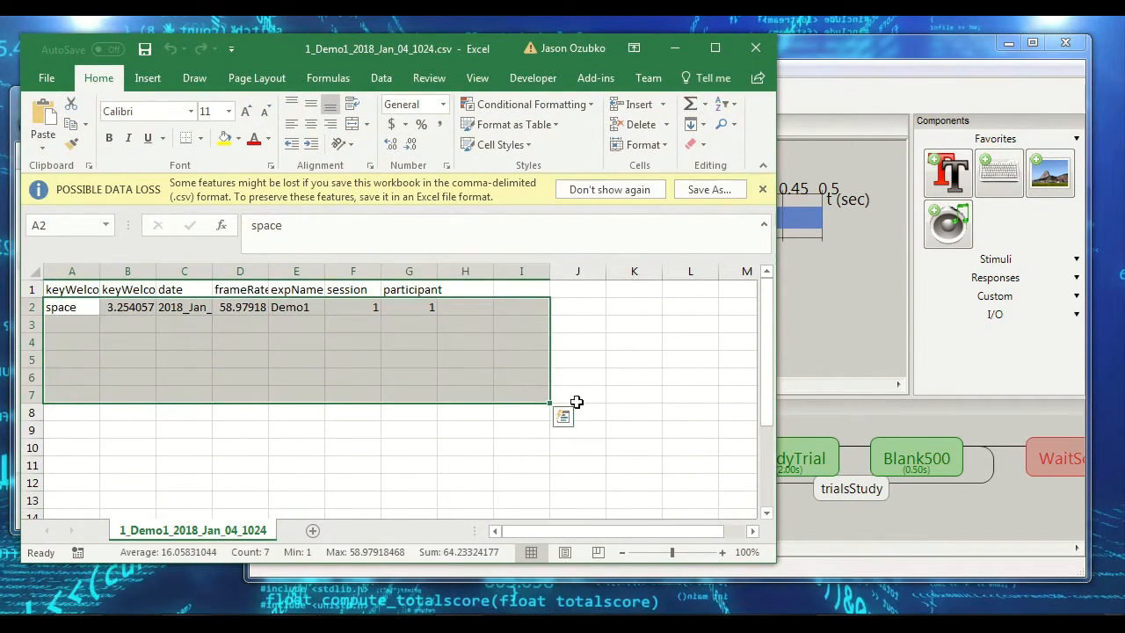
left_click(577, 397)
left_click(756, 48)
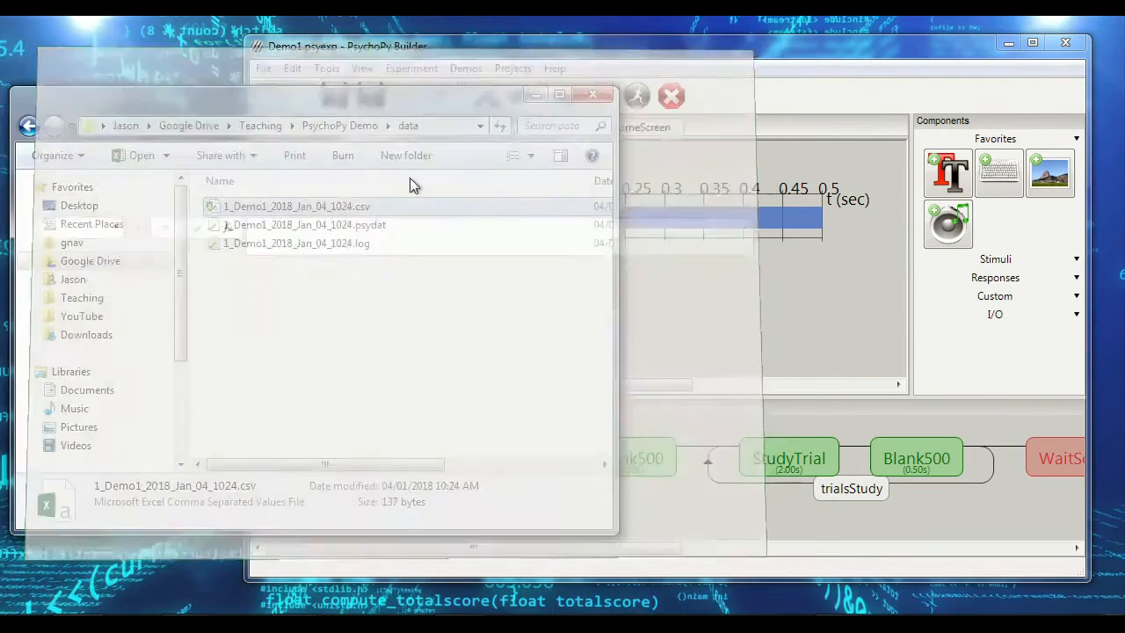
Step: Delete the csv, psydat and log files of the 1_Demo1_2018_Jan_04_1024 run from the data folder
left_click_drag(347, 277, 221, 195)
key("Delete")
key("Return")
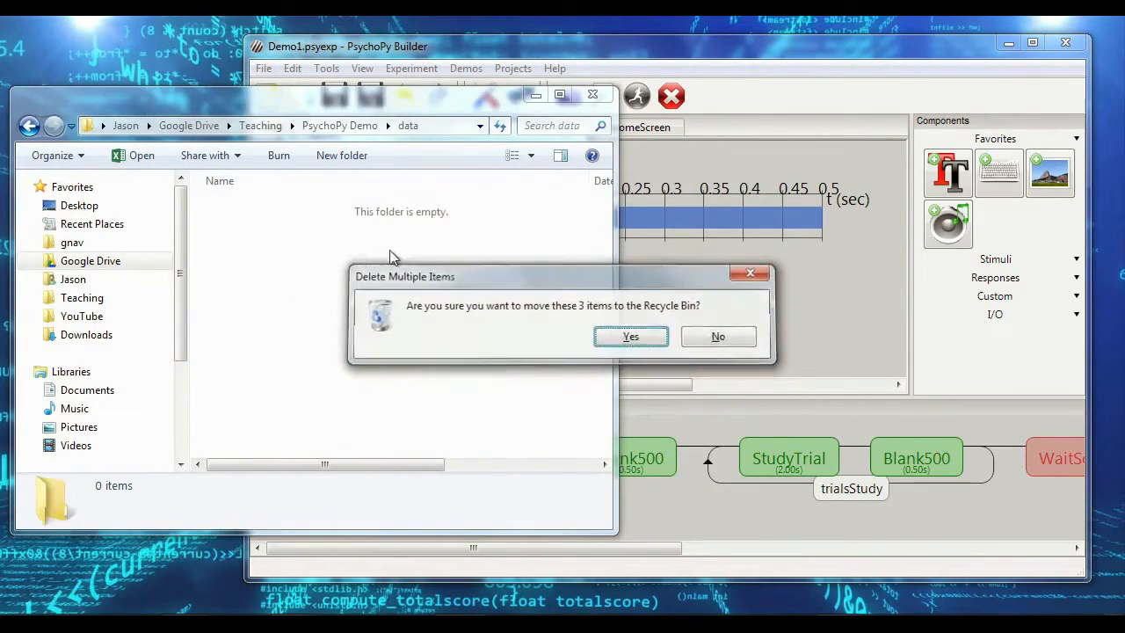
Step: Run the Demo1 experiment again from PsychoPy Builder and advance past the welcome screen
left_click(617, 51)
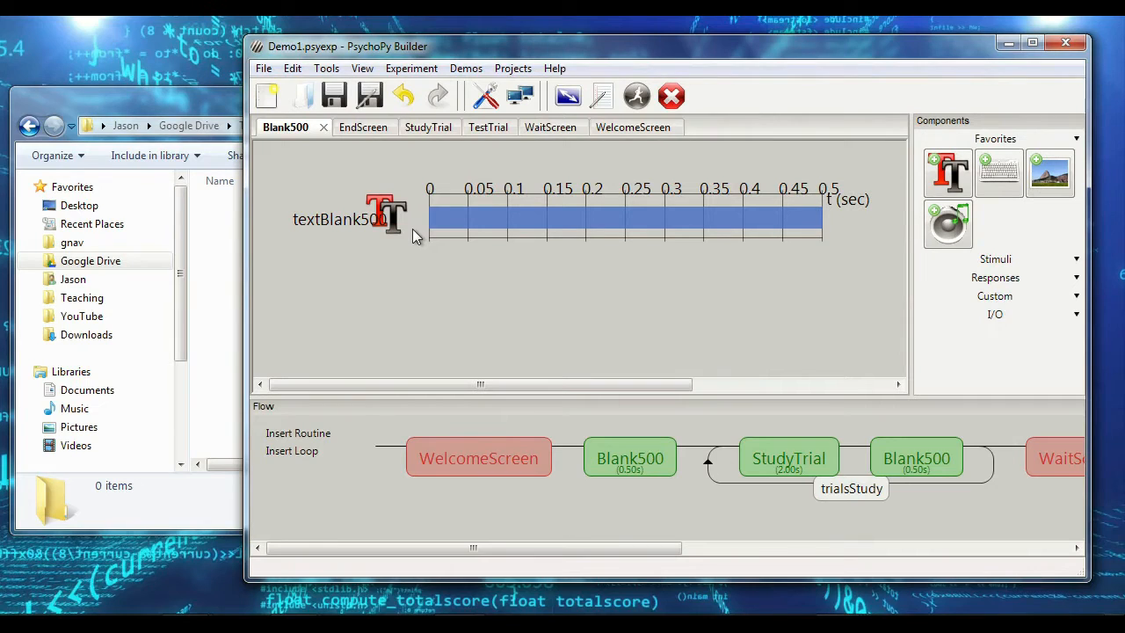
key("alt")
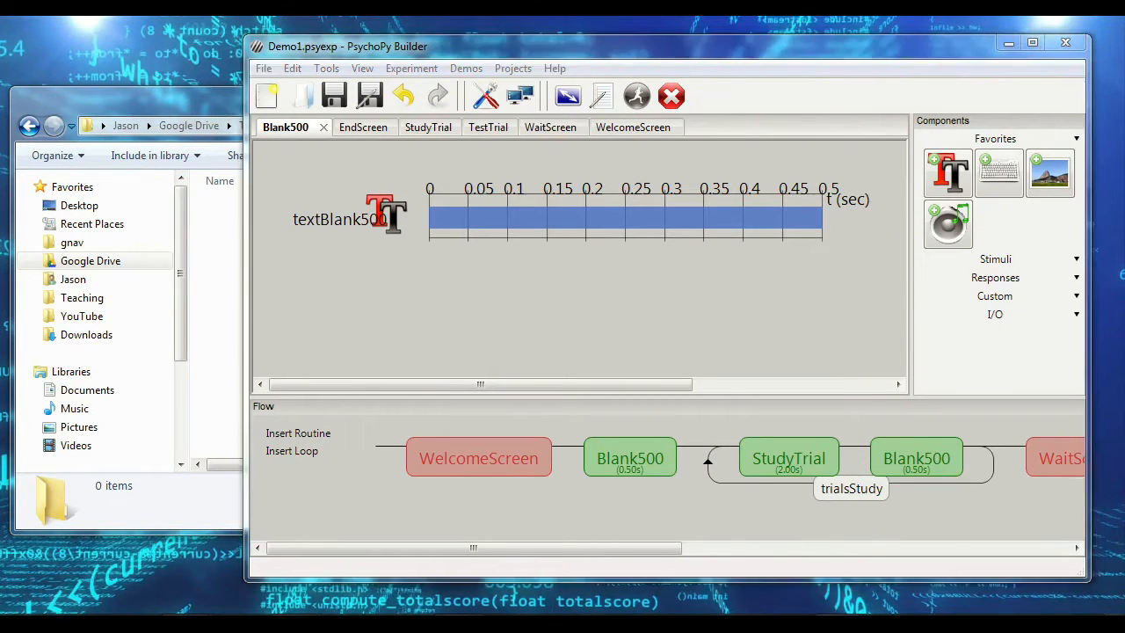
mouse_move(861, 616)
left_click(1007, 536)
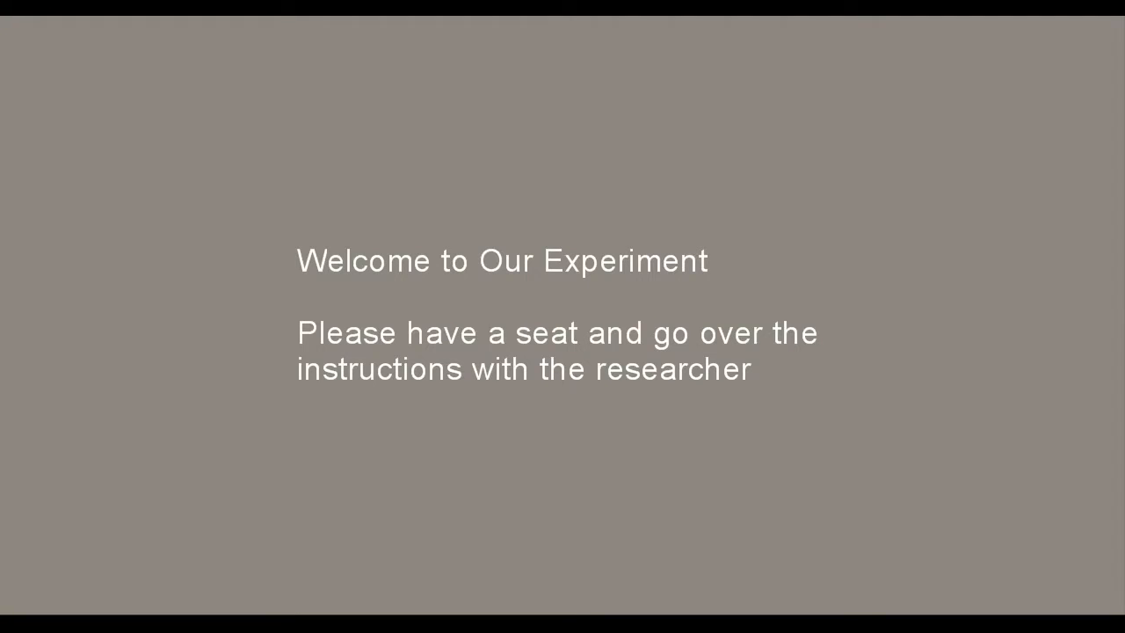
key("space")
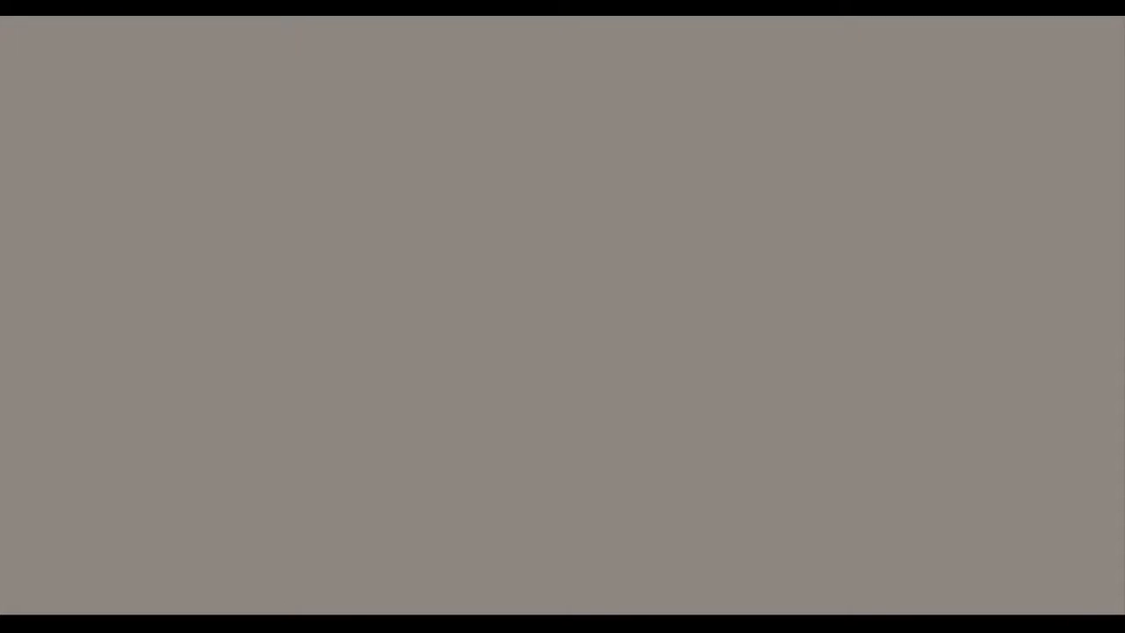
Step: Respond to the coloured words in the Demo1 run, using b for blue words and g for green words
key("space")
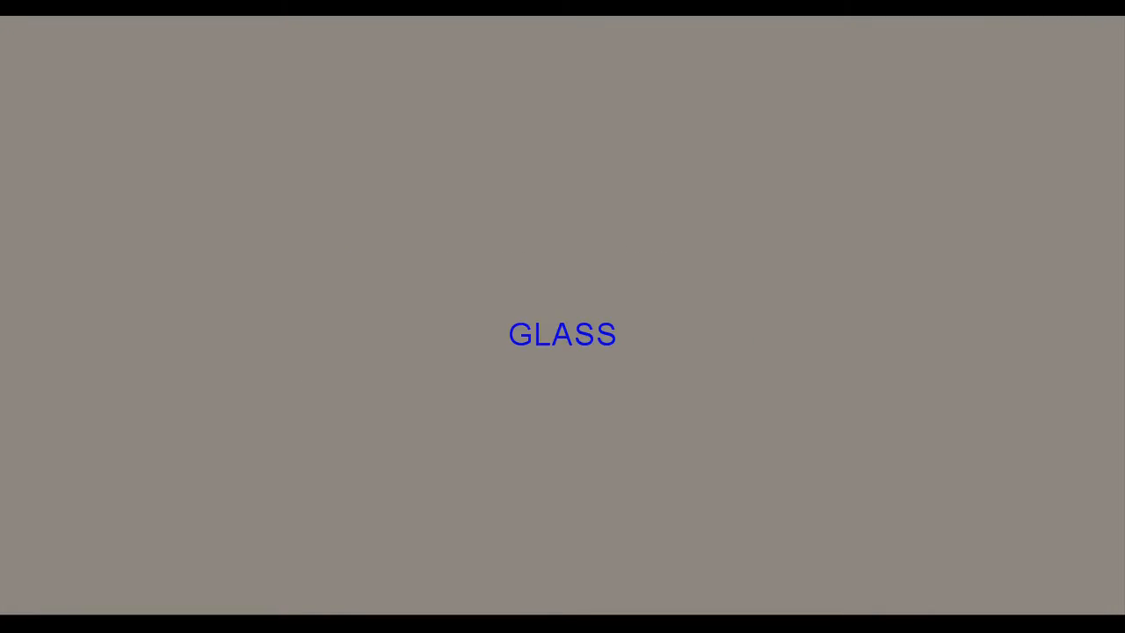
key("b")
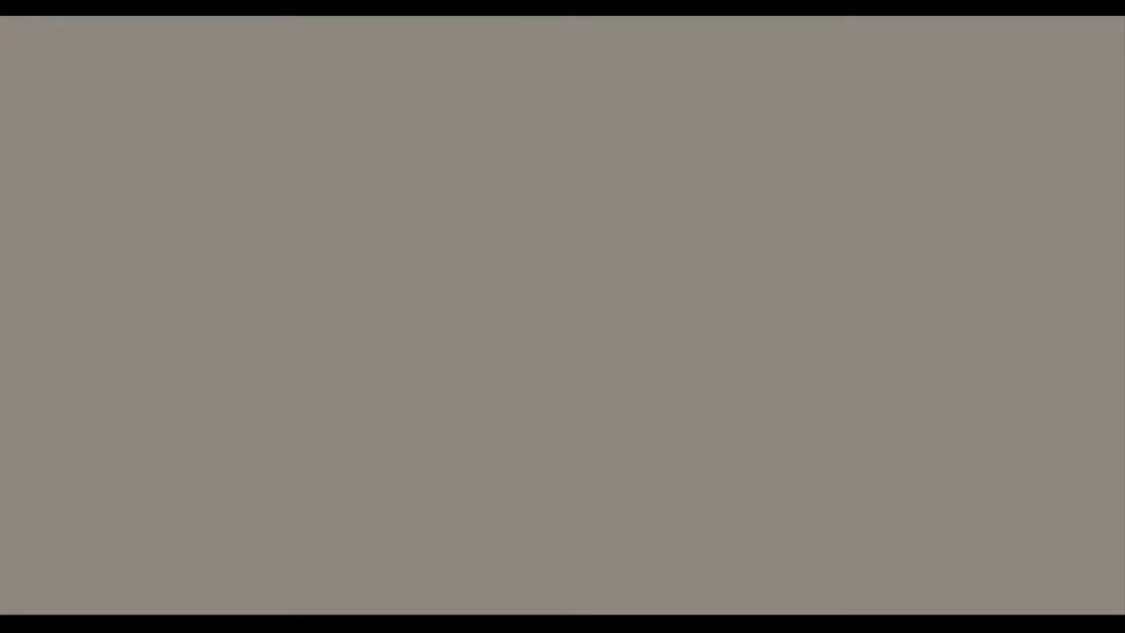
key("g")
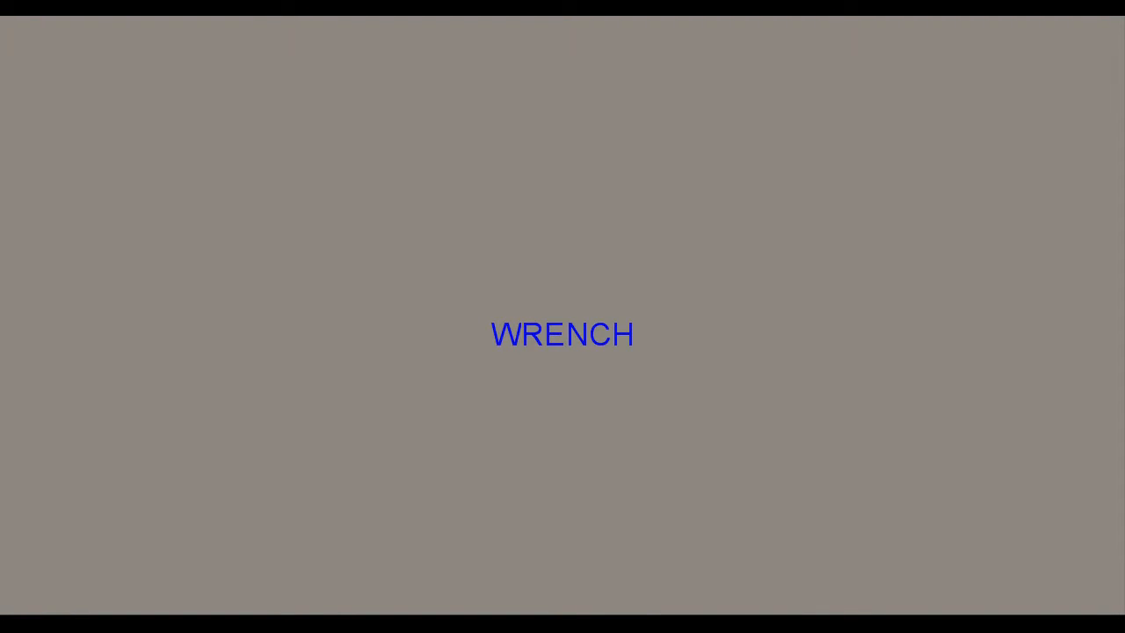
key("b")
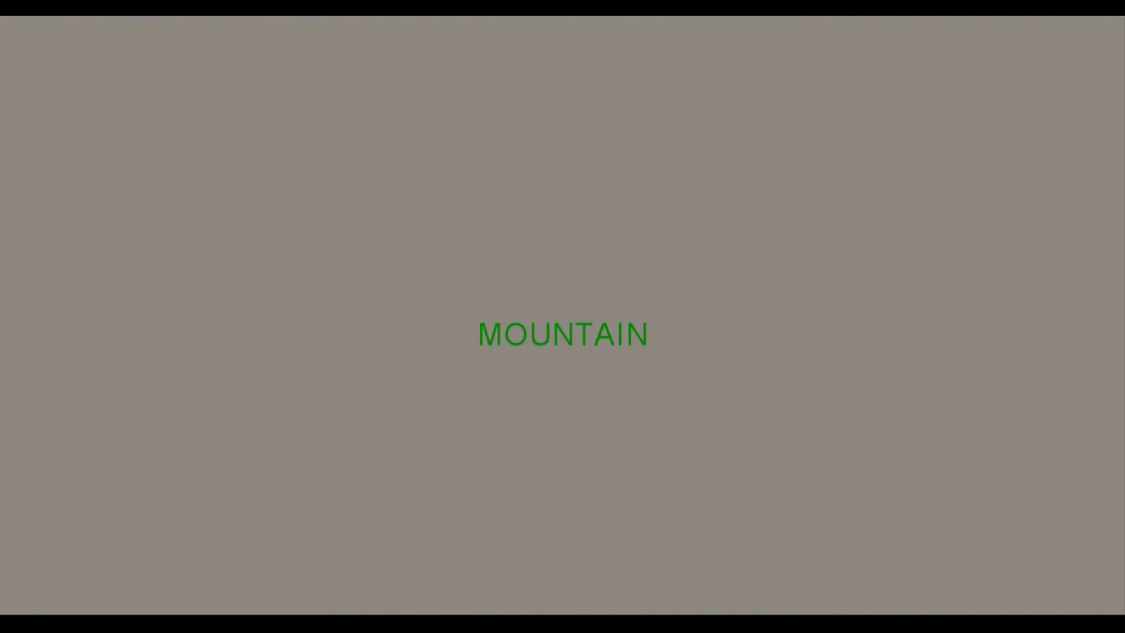
key("g")
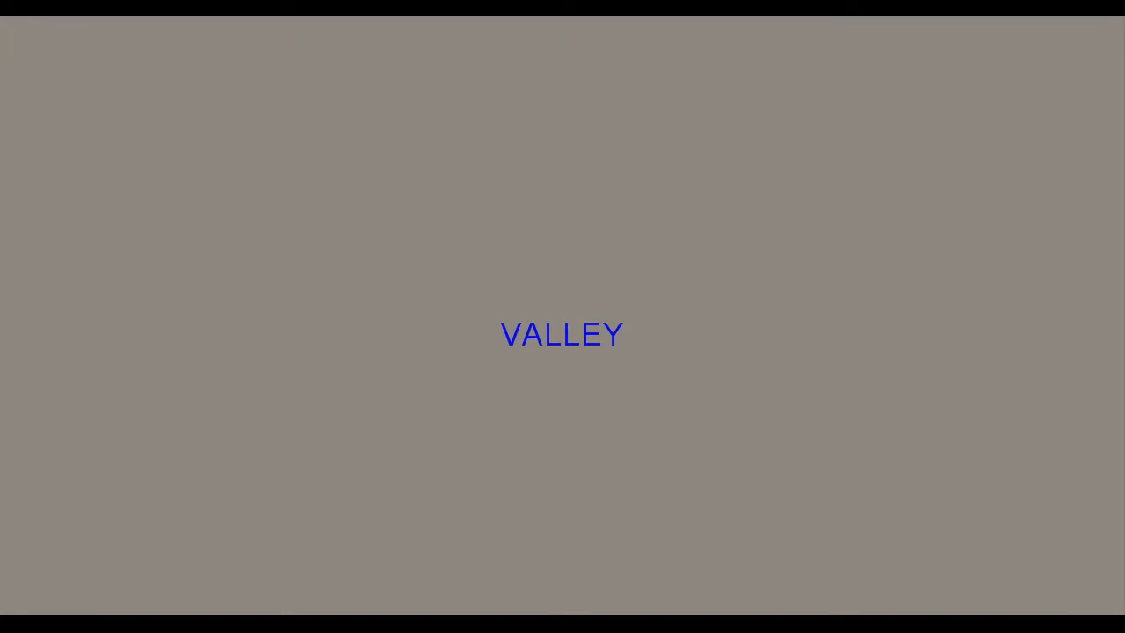
key("b")
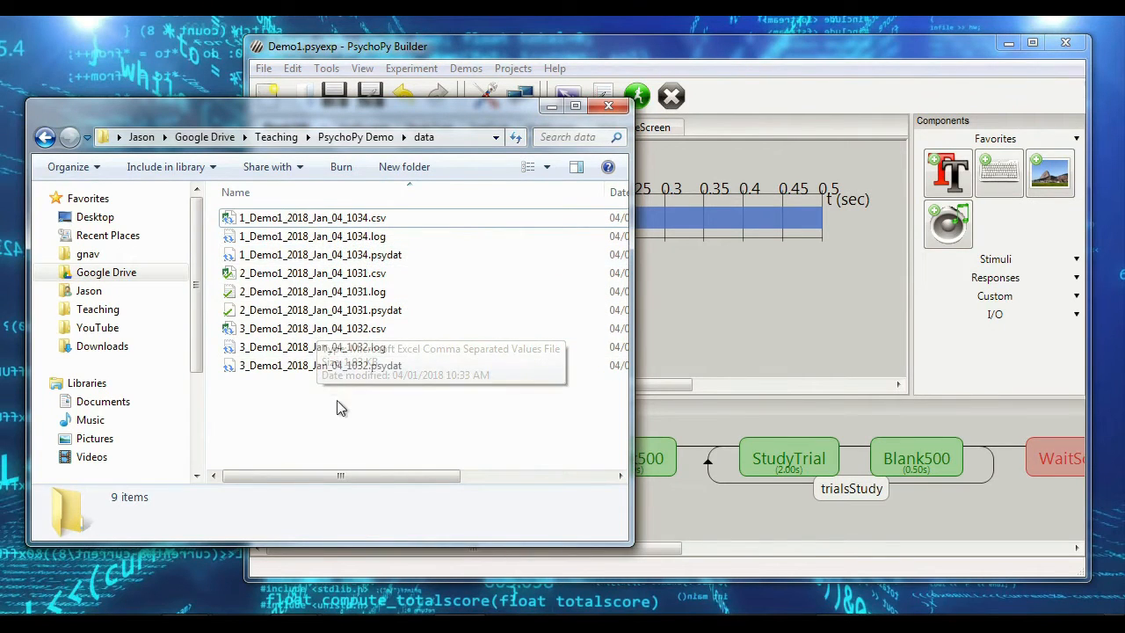
Step: Open 1_Demo1_2018_Jan_04_1034.csv from the data folder in Excel and maximize its window
left_click(383, 225)
double_click(389, 222)
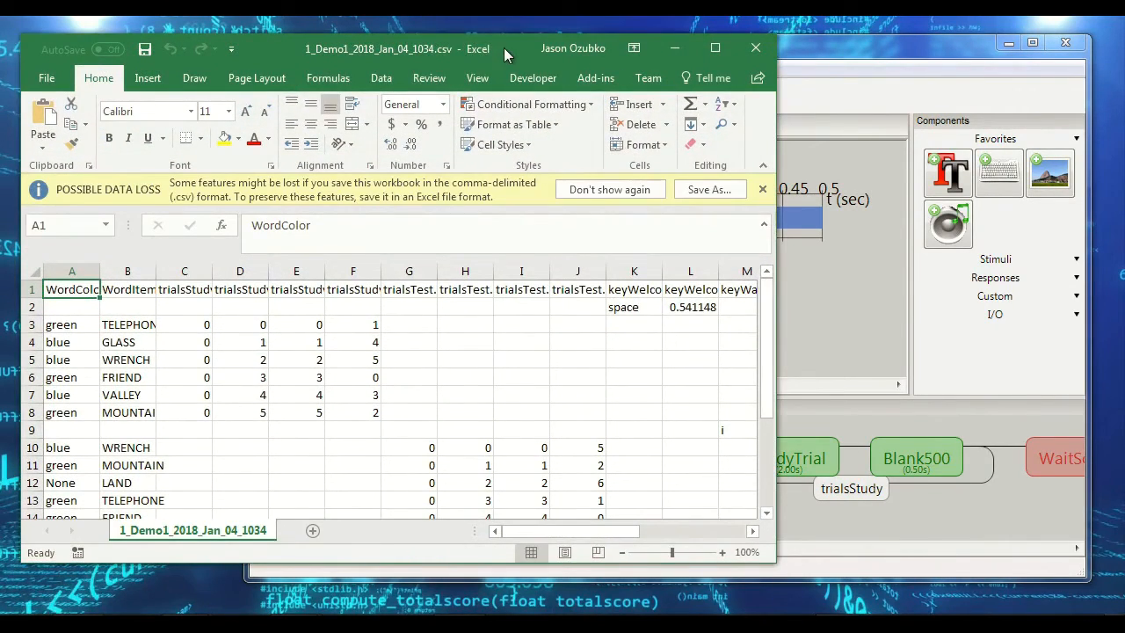
double_click(503, 48)
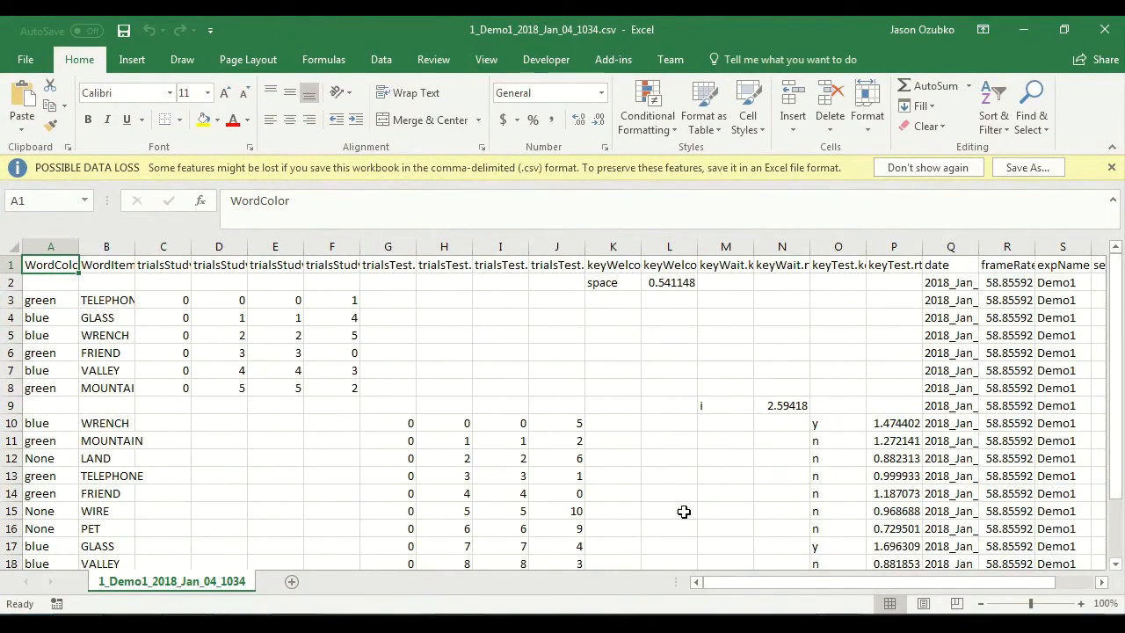
Step: Select row 2 of the data file and compare it with the WelcomeScreen routine in the PsychoPy Builder flow, returning to Excel
left_click(426, 278)
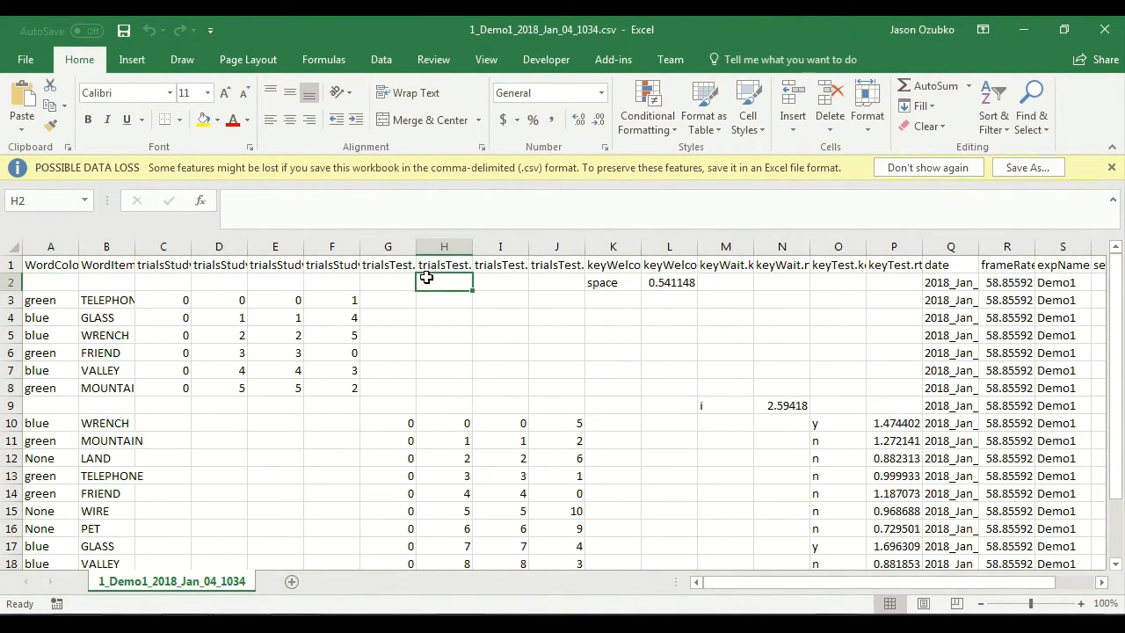
left_click_drag(11, 288, 10, 287)
left_click(7, 281)
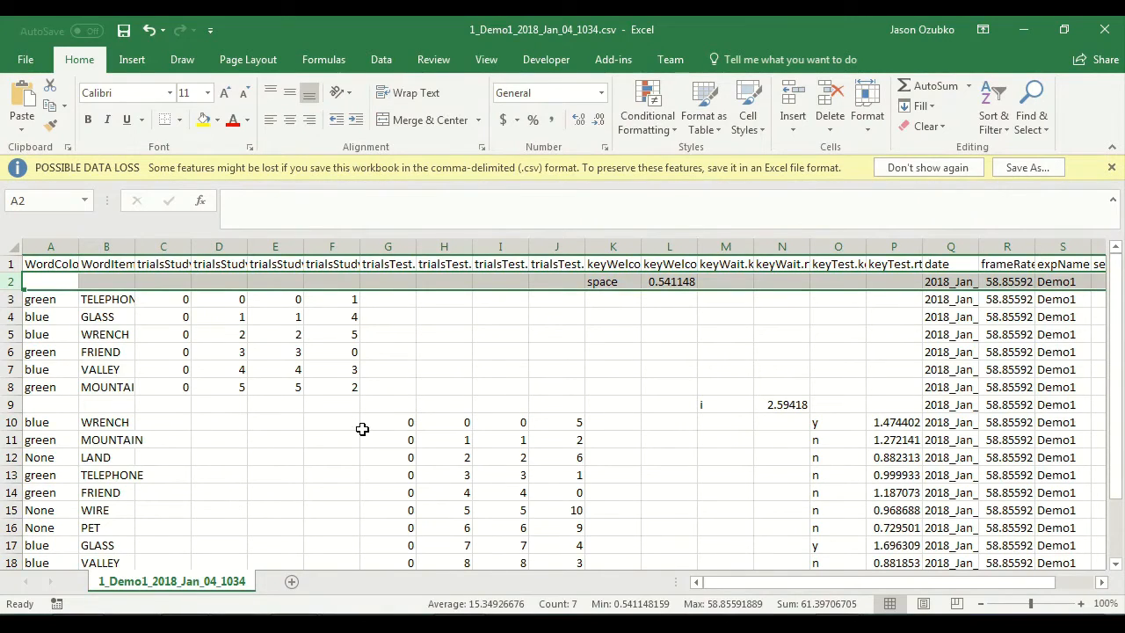
left_click(773, 537)
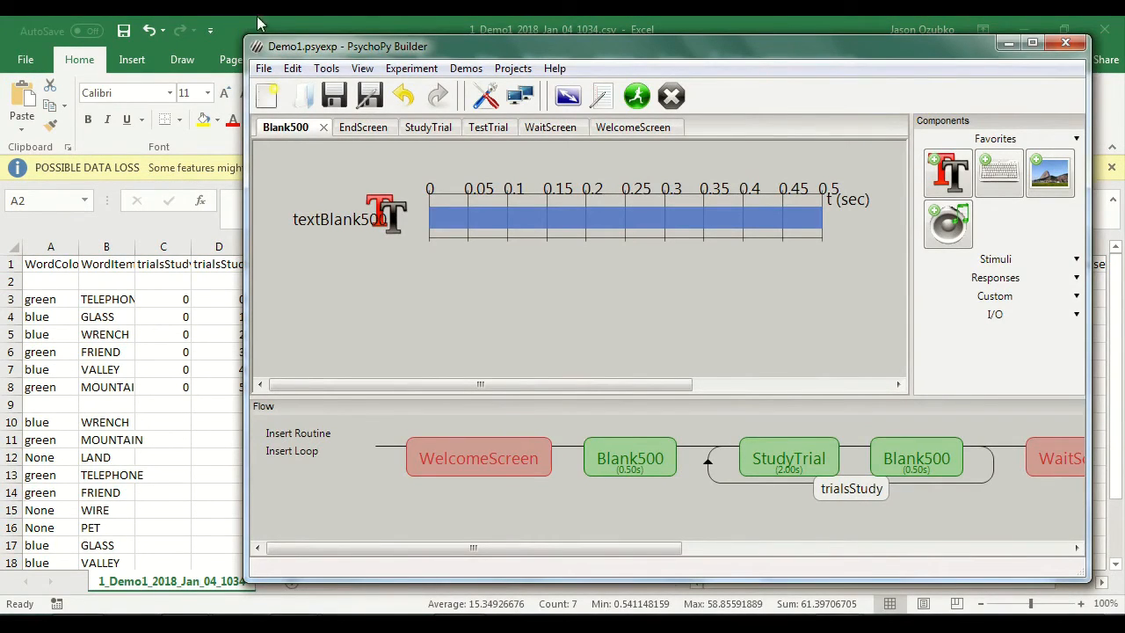
left_click(298, 18)
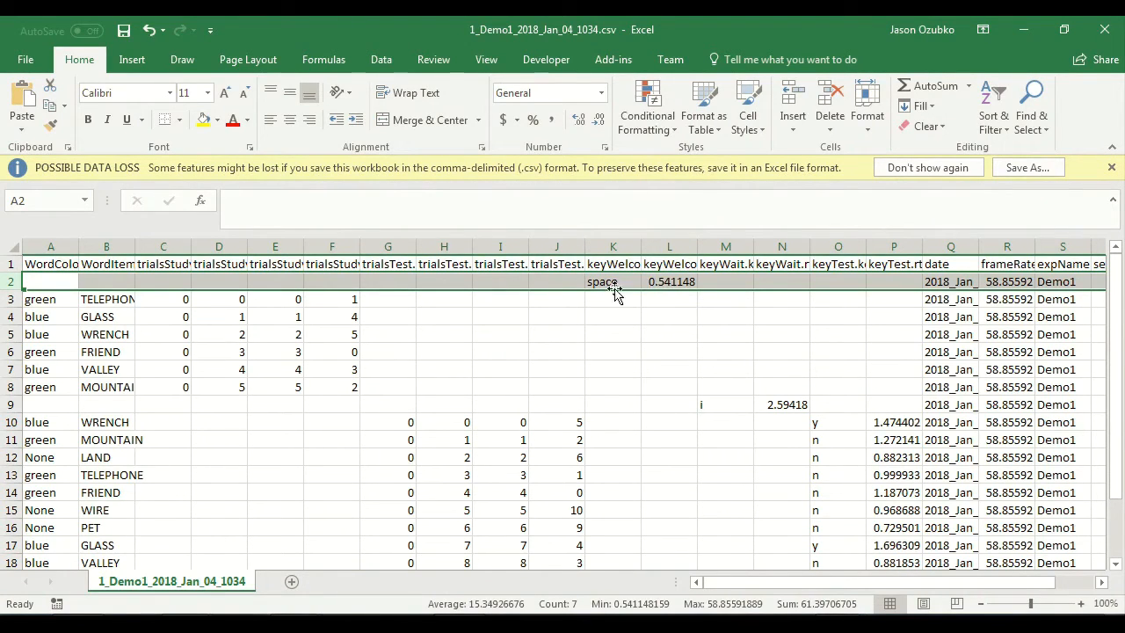
Step: Widen the keyWelcome.keys and keyWelcome.rt columns to show their full headers and inspect their entries in row 2
left_click_drag(643, 241, 692, 244)
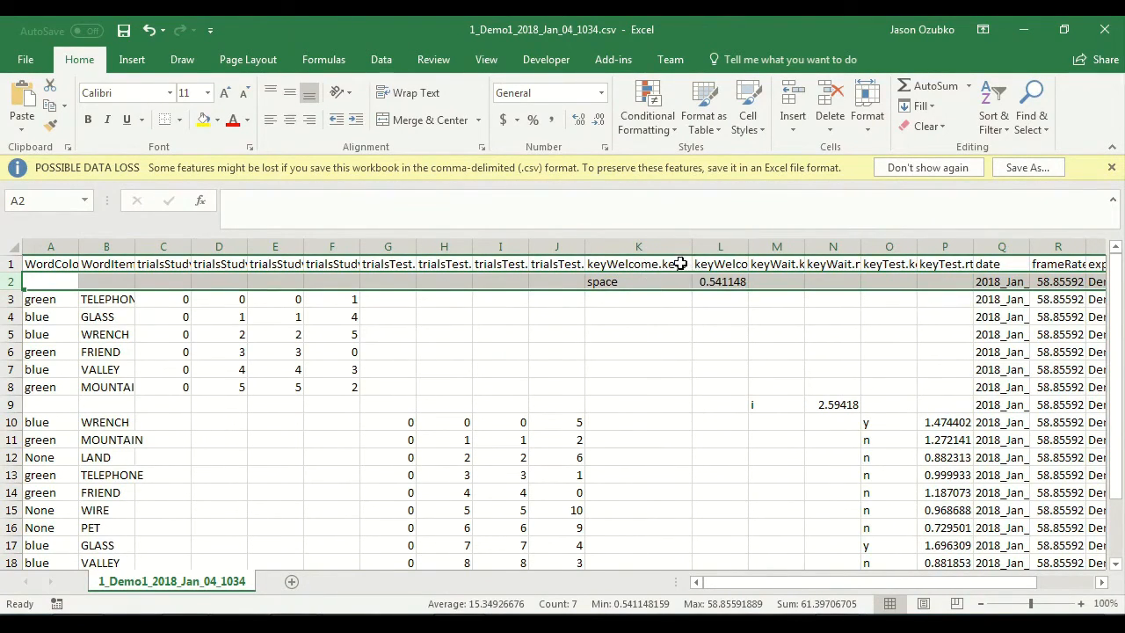
left_click(679, 263)
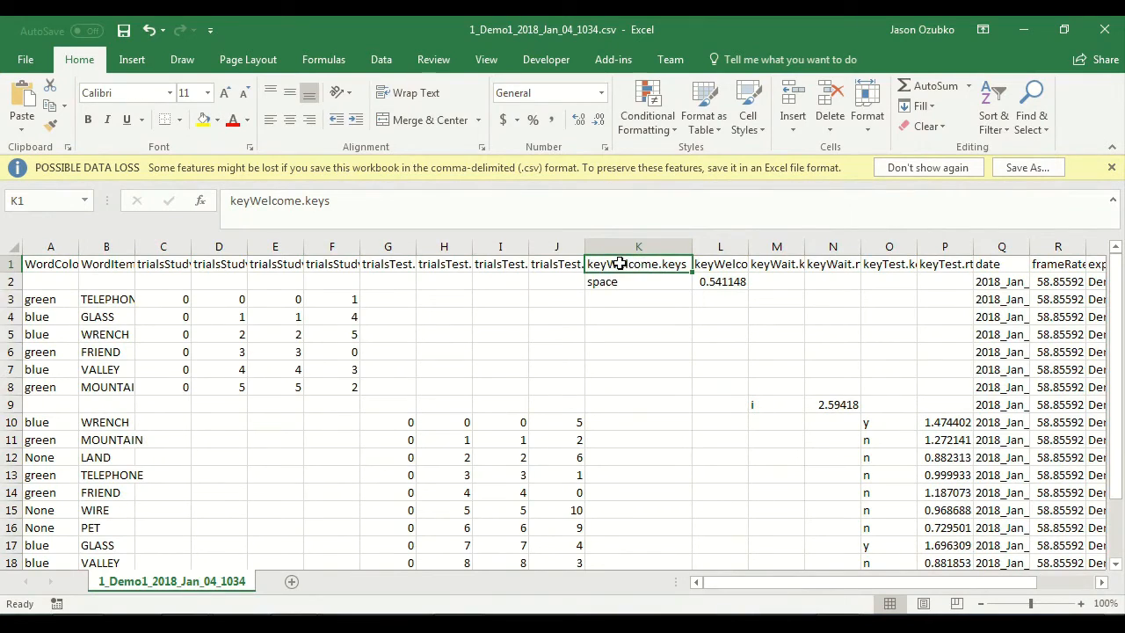
left_click(637, 279)
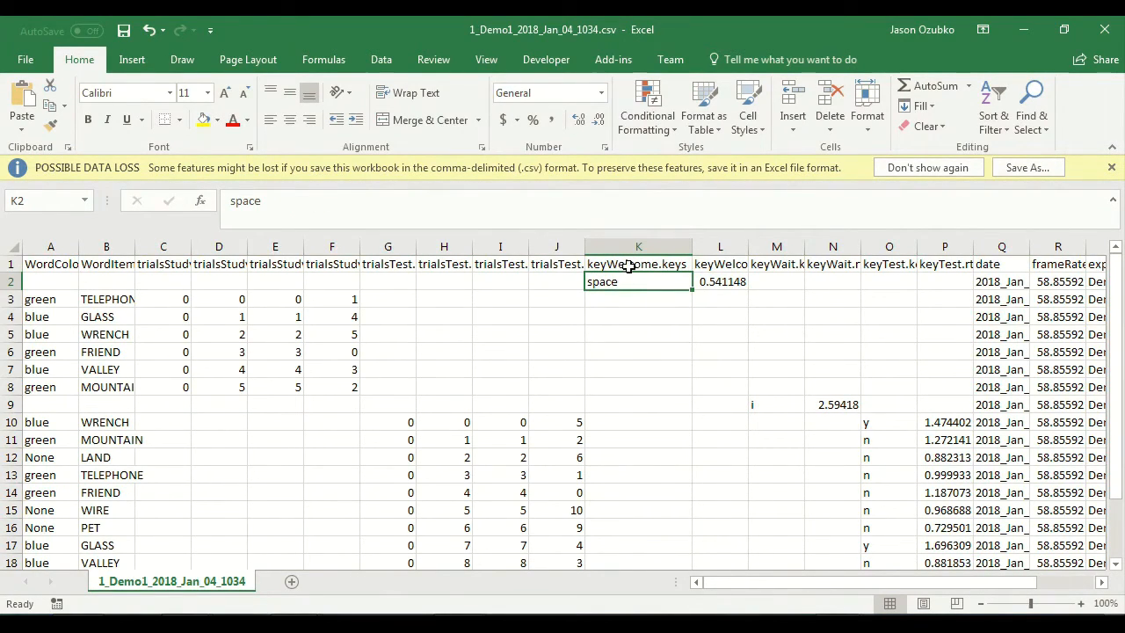
mouse_move(626, 281)
left_mouse_down()
mouse_move(630, 265)
mouse_move(627, 284)
left_mouse_up()
double_click(748, 244)
left_click(753, 281)
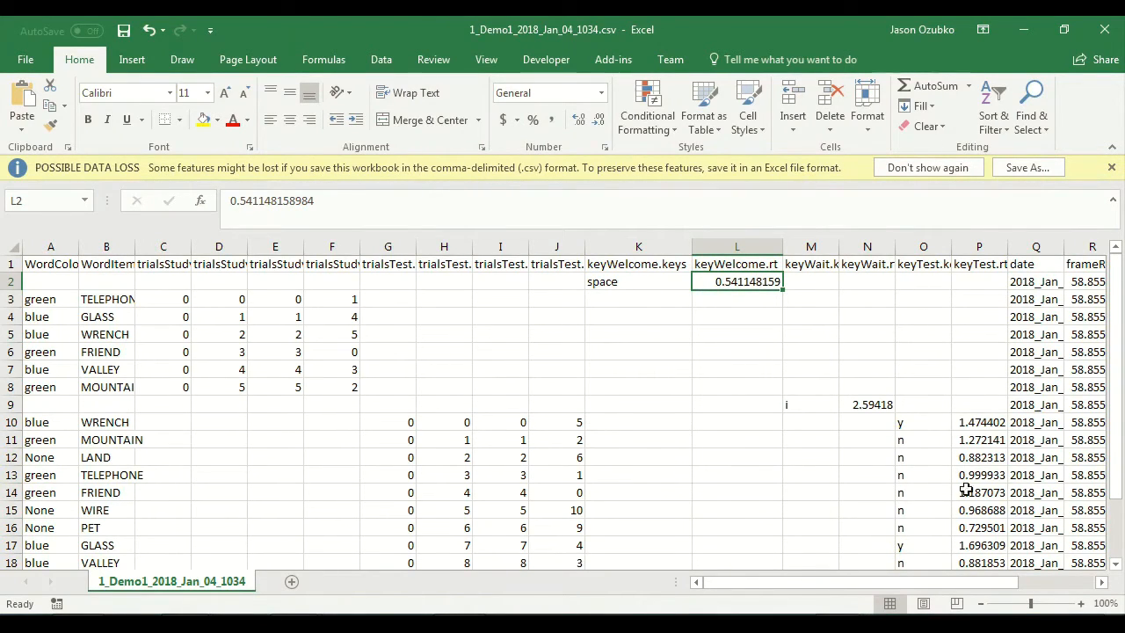
Step: Examine the date, frameRate, session and participant columns at the far end of the data, returning to the first columns
left_click_drag(957, 587, 1035, 587)
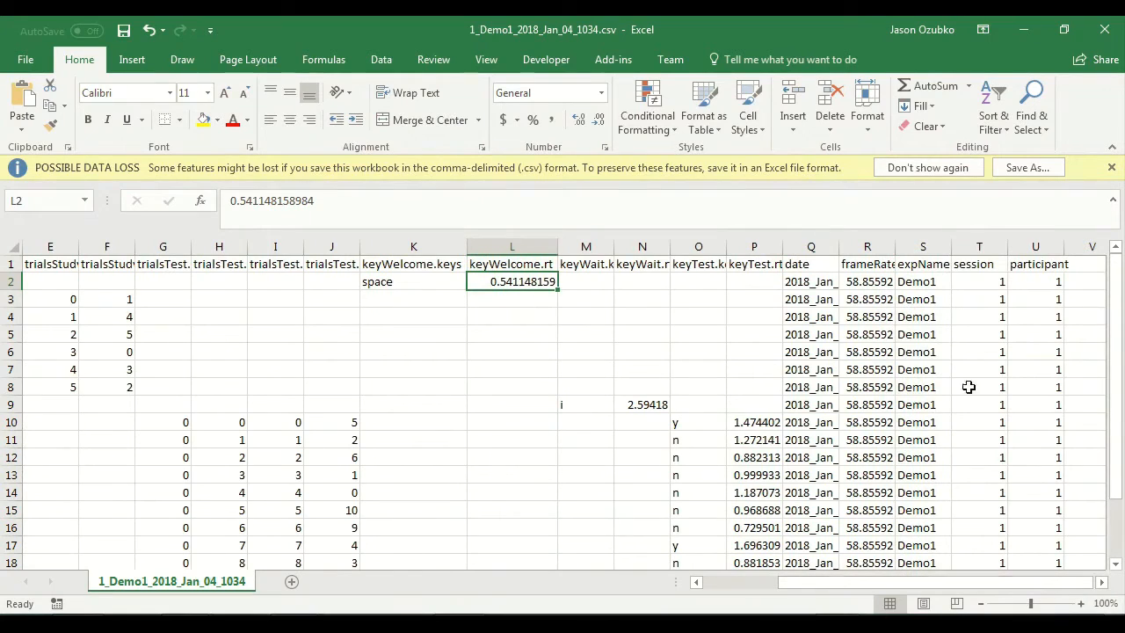
left_click(820, 281)
left_click(876, 281)
left_click_drag(1057, 282, 976, 268)
left_click(1044, 283)
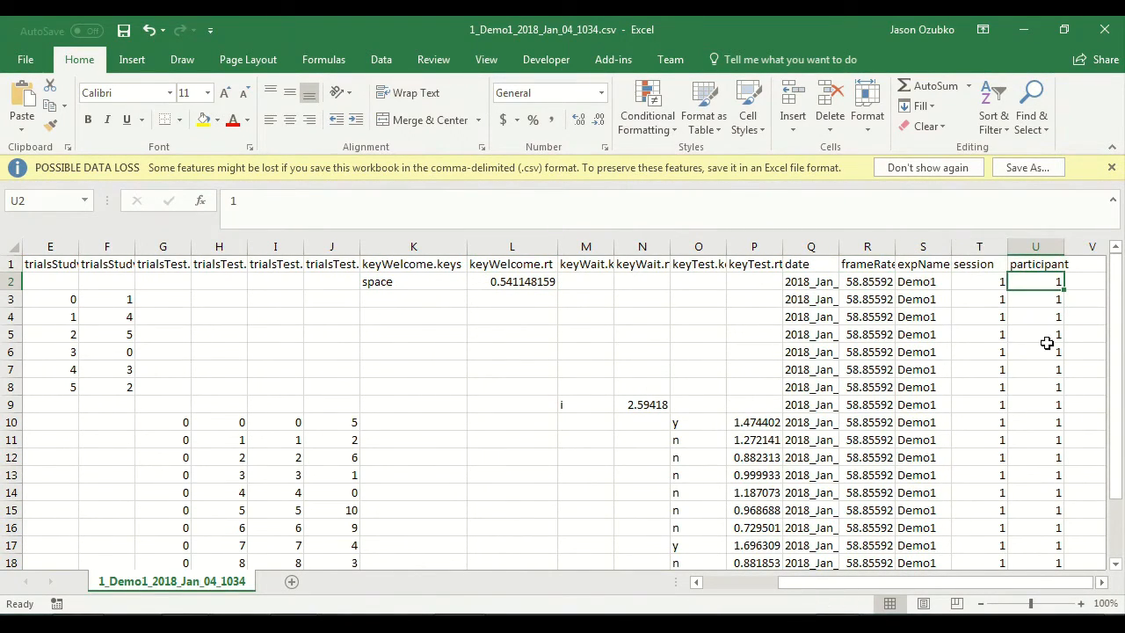
left_click_drag(1006, 584, 920, 587)
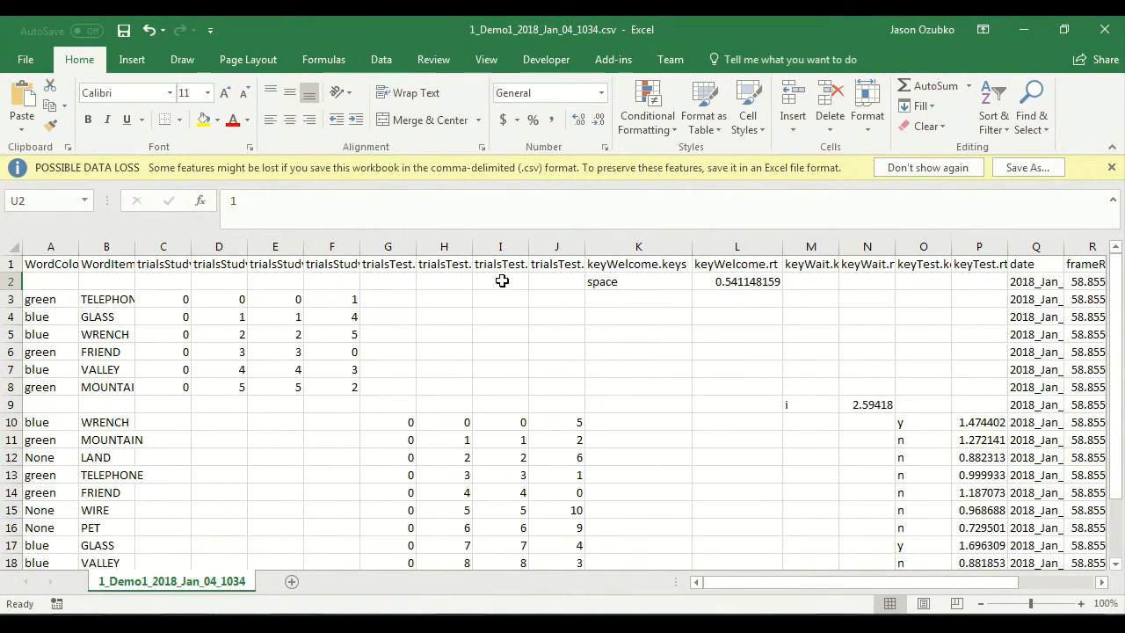
Step: Select study trial rows 3 to 8 and widen the WordItem column to fit its words
left_click_drag(14, 299, 4, 392)
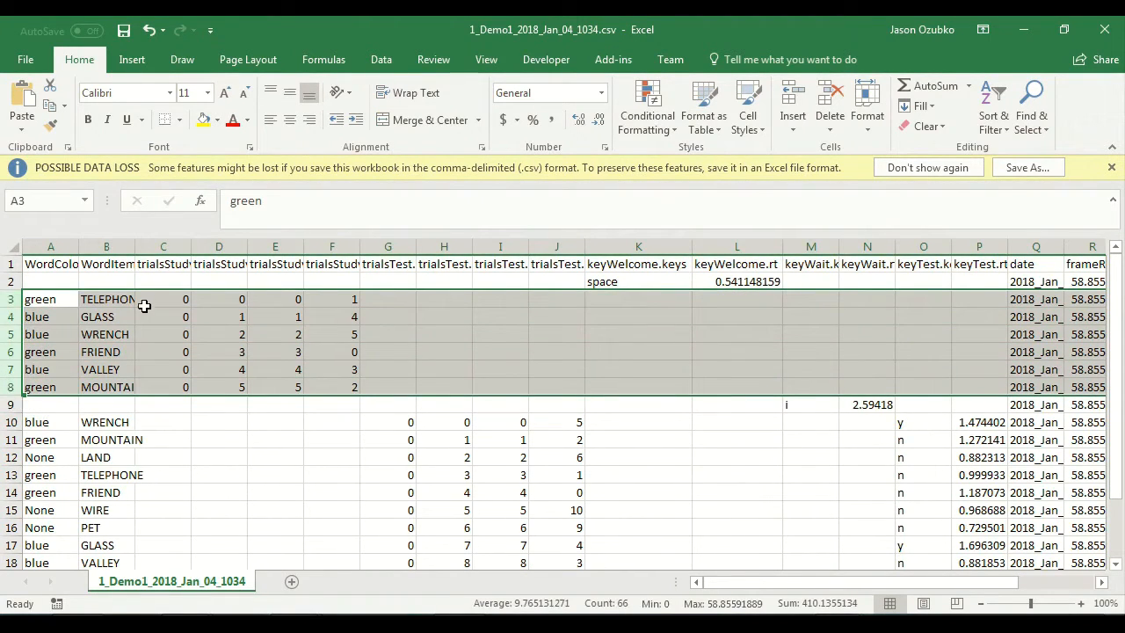
double_click(136, 248)
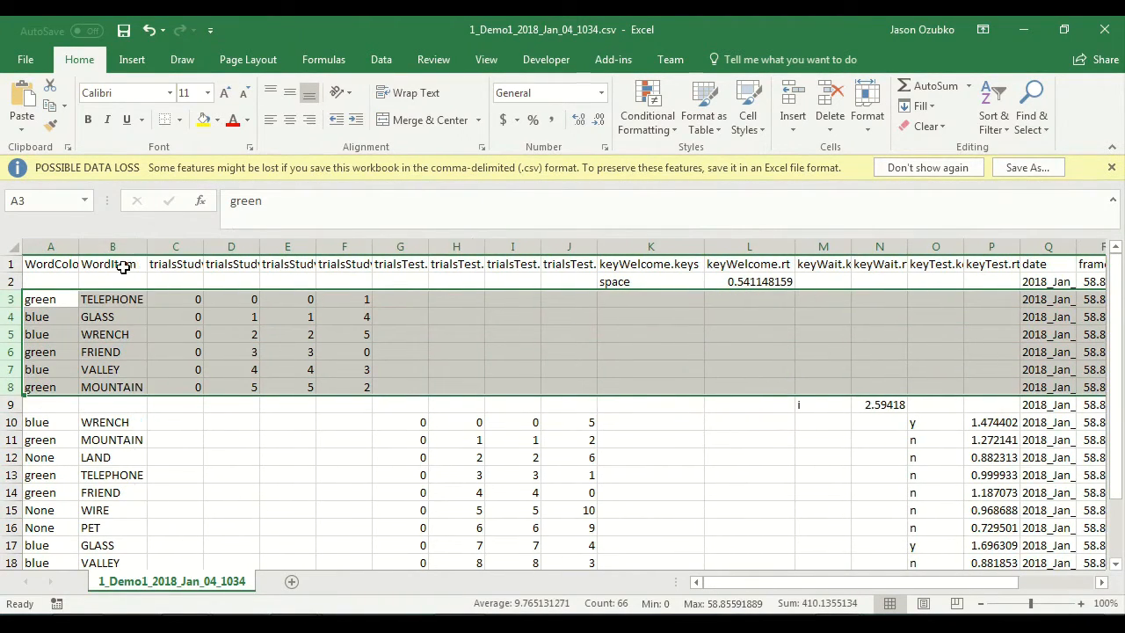
left_click(118, 299)
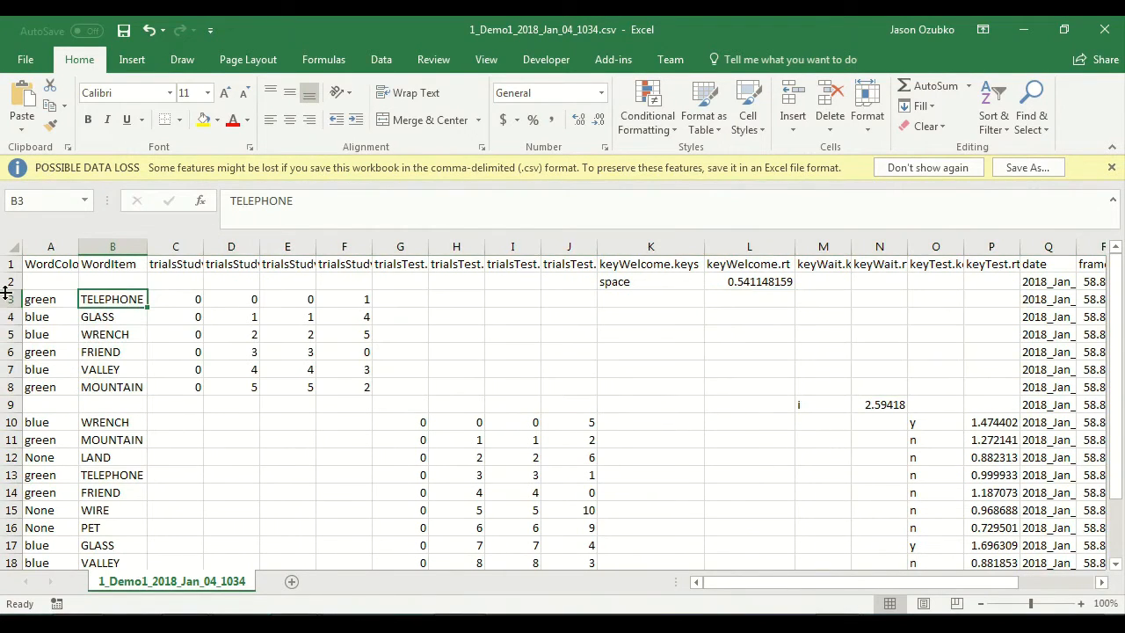
Step: Go through study trial rows 3 to 8 one by one, checking each WordItem and the WordColor values
left_click(7, 299)
left_click(7, 316)
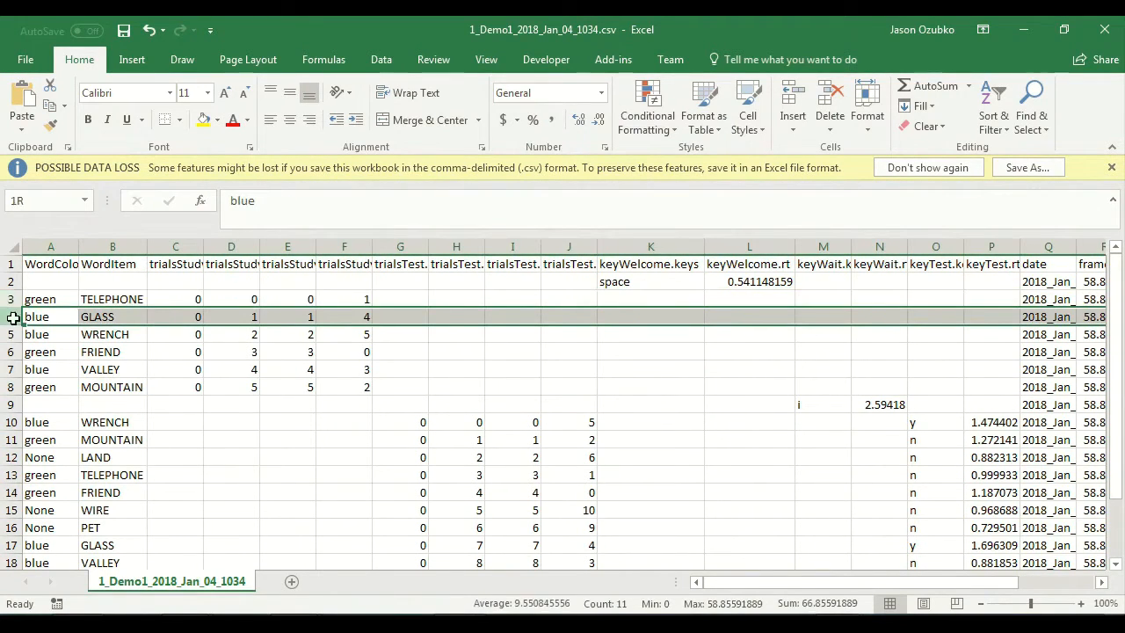
left_click(7, 334)
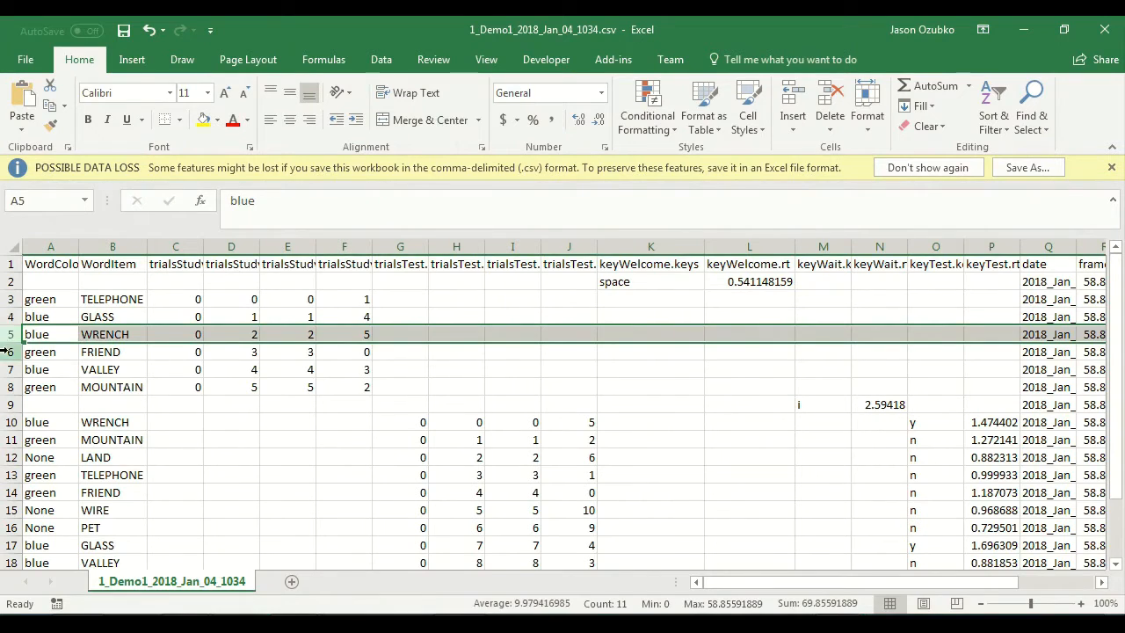
left_click(7, 351)
left_click(7, 369)
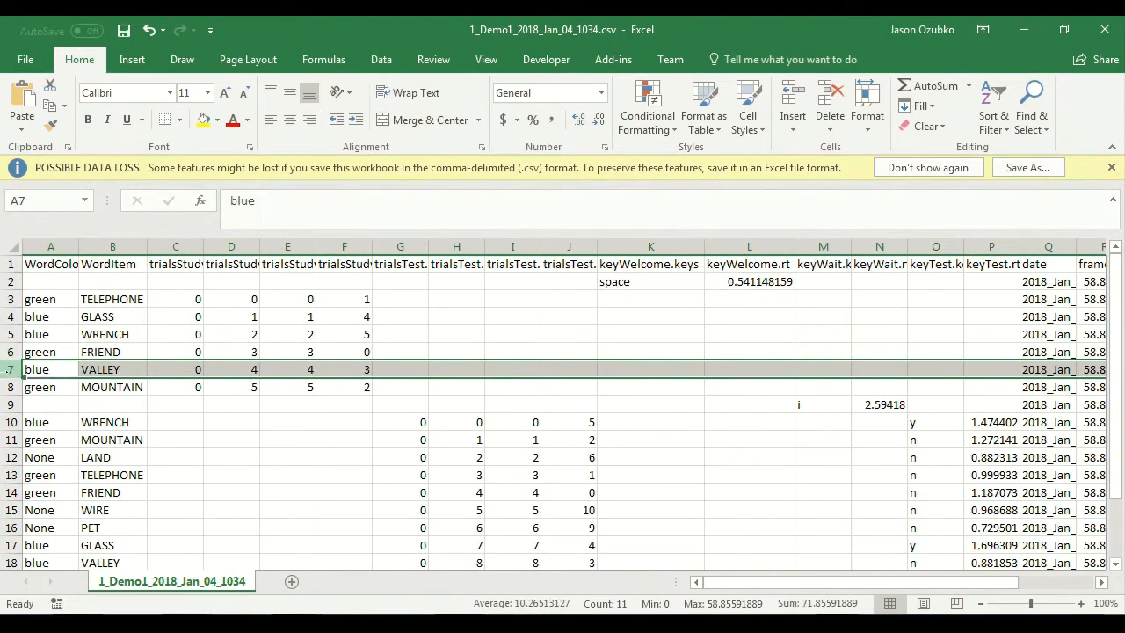
left_click(10, 387)
left_click(96, 300)
left_click(98, 318)
left_click(102, 336)
left_click(104, 349)
left_click(102, 369)
left_click(101, 387)
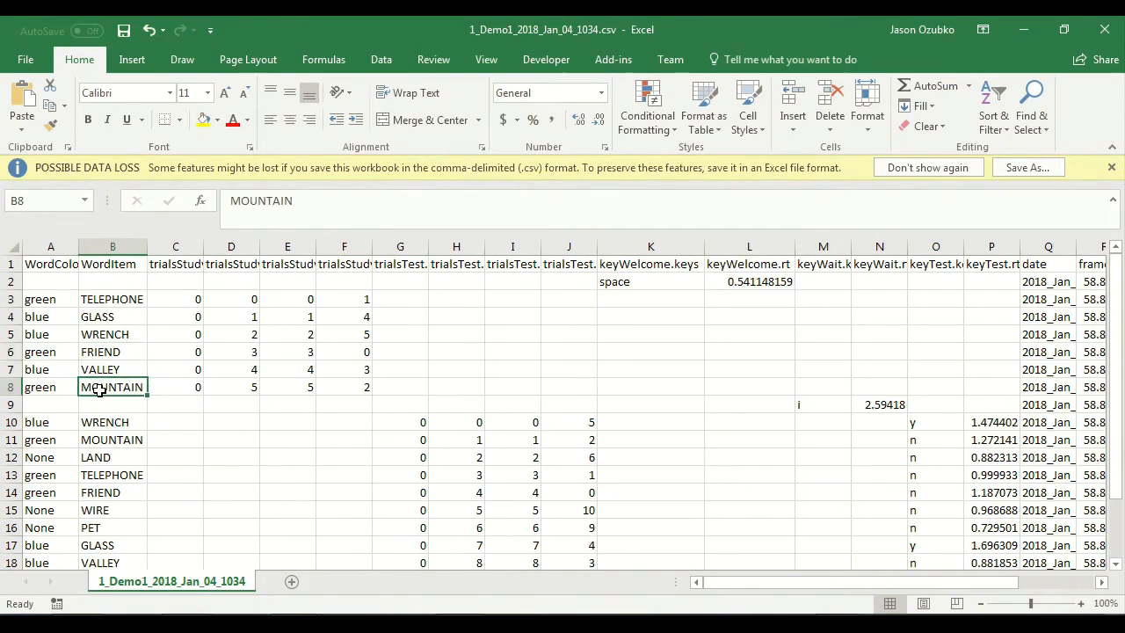
left_click_drag(50, 300, 60, 387)
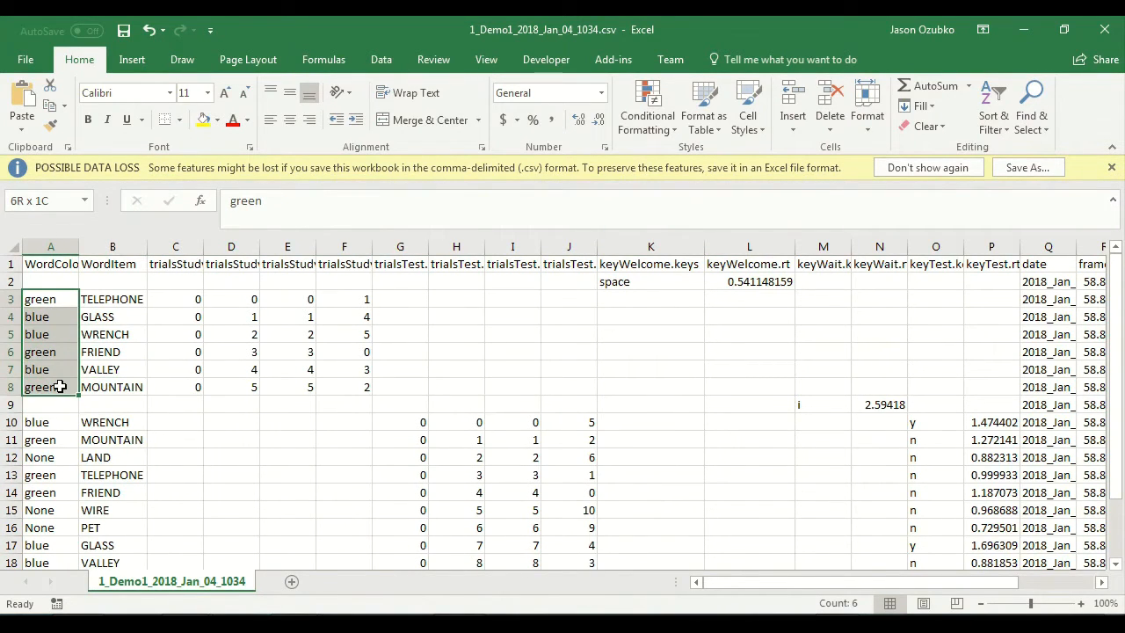
Step: Widen the trialsStudy.thisTrialN column and go through its trial numbers in rows 3 to 8
double_click(259, 246)
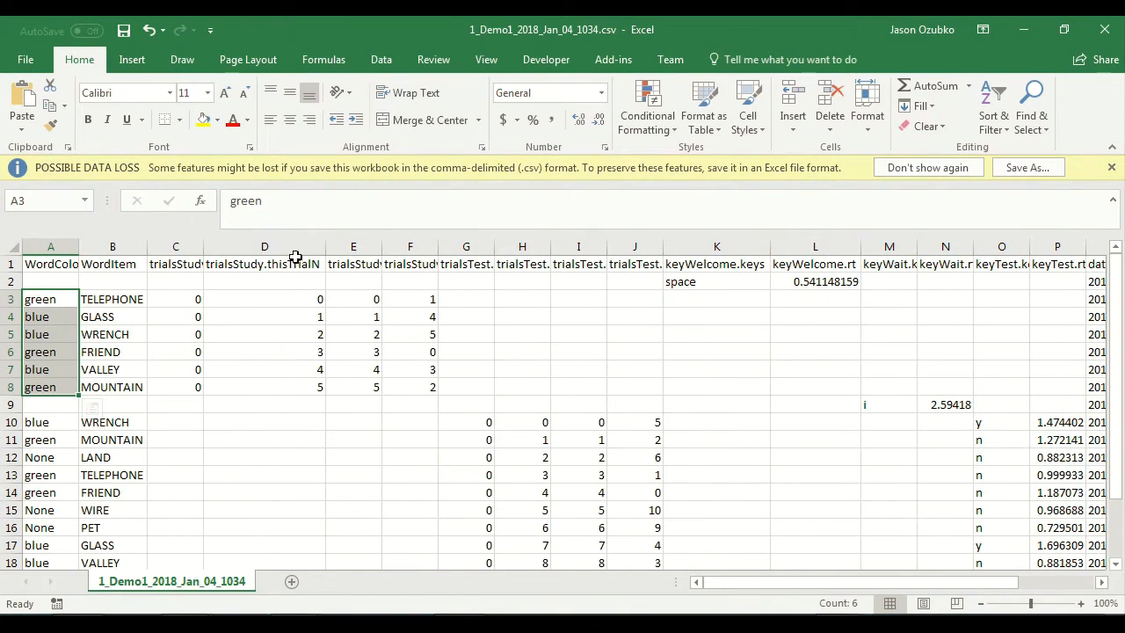
left_click(301, 299)
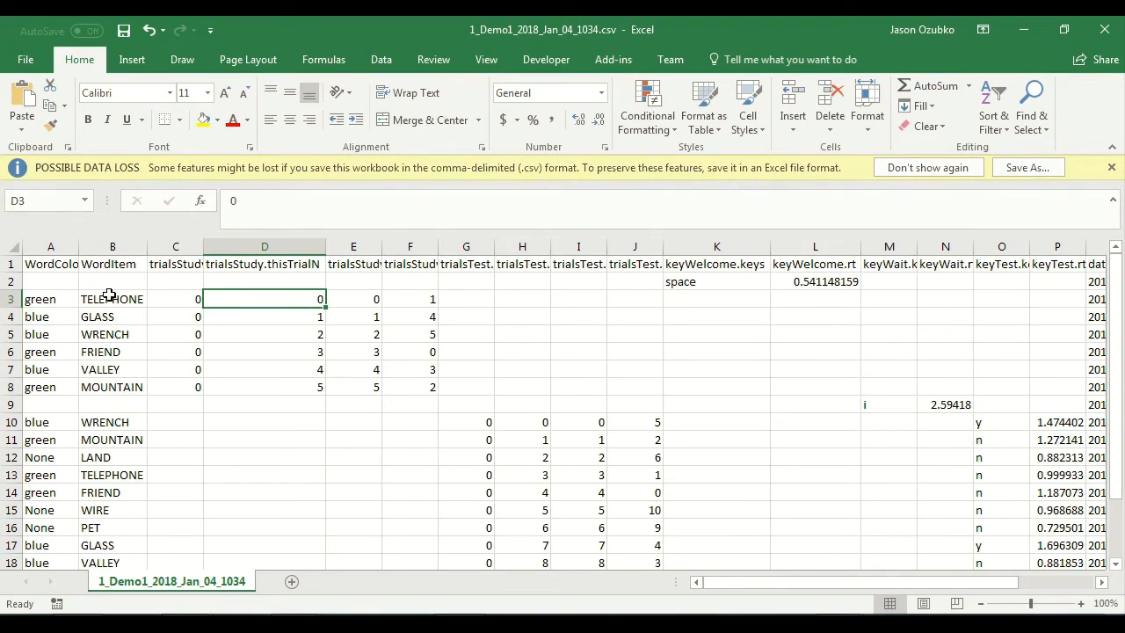
left_click(283, 318)
left_click(285, 337)
left_click(282, 355)
left_click(280, 375)
left_click(277, 392)
Step: Widen the trialsStudy.thisIndex column to fit and go through its index values for study trial rows 3 to 8
double_click(437, 246)
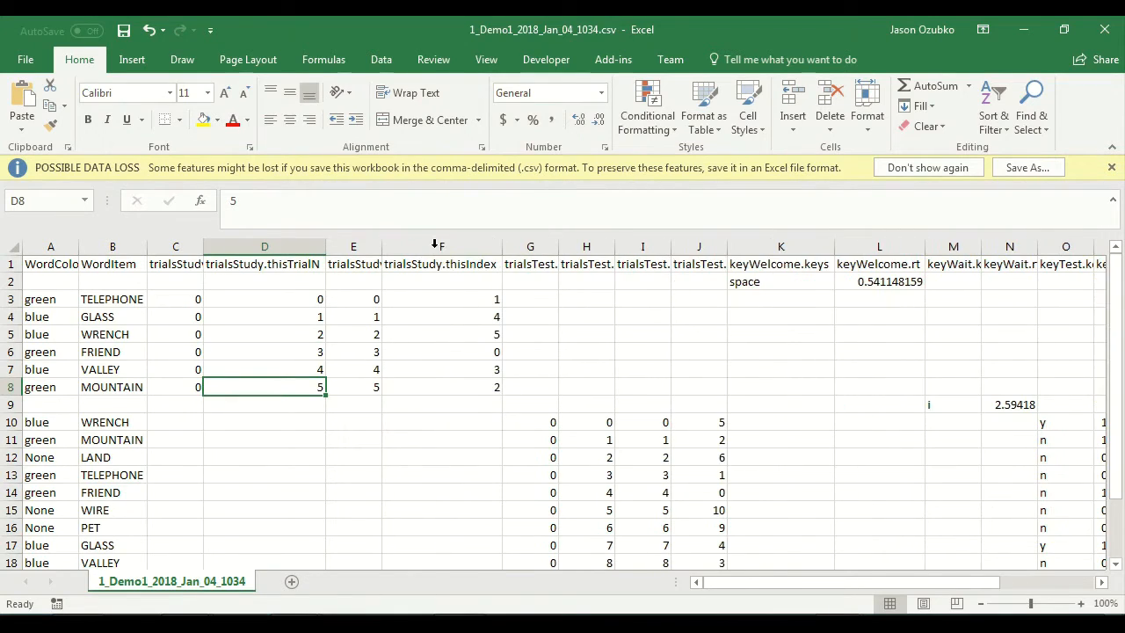
left_click(454, 299)
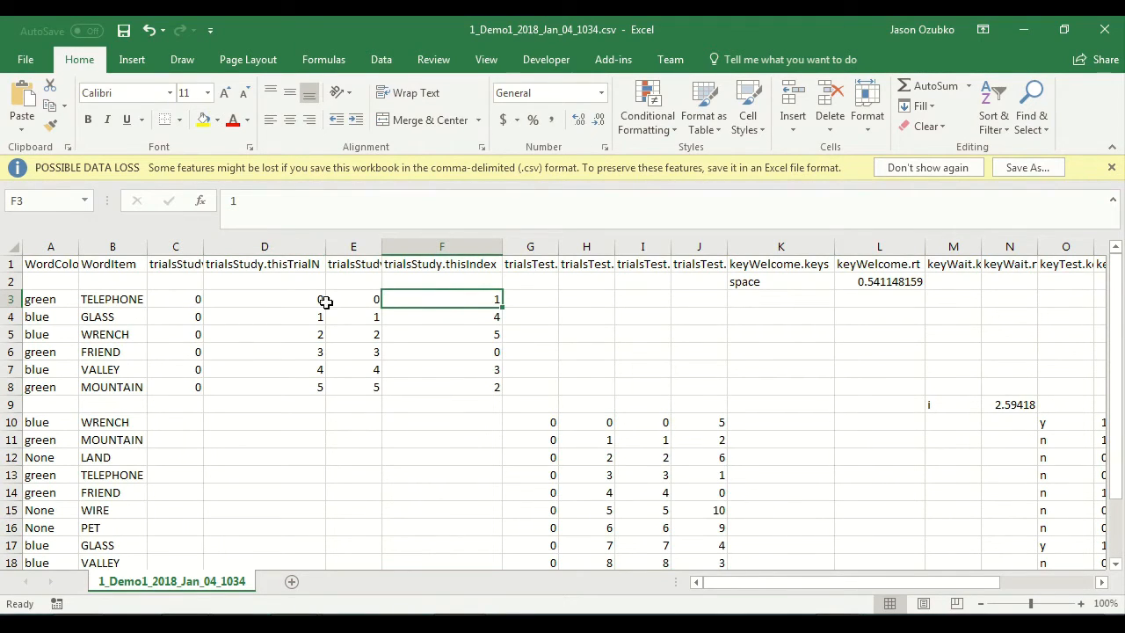
left_click(465, 349)
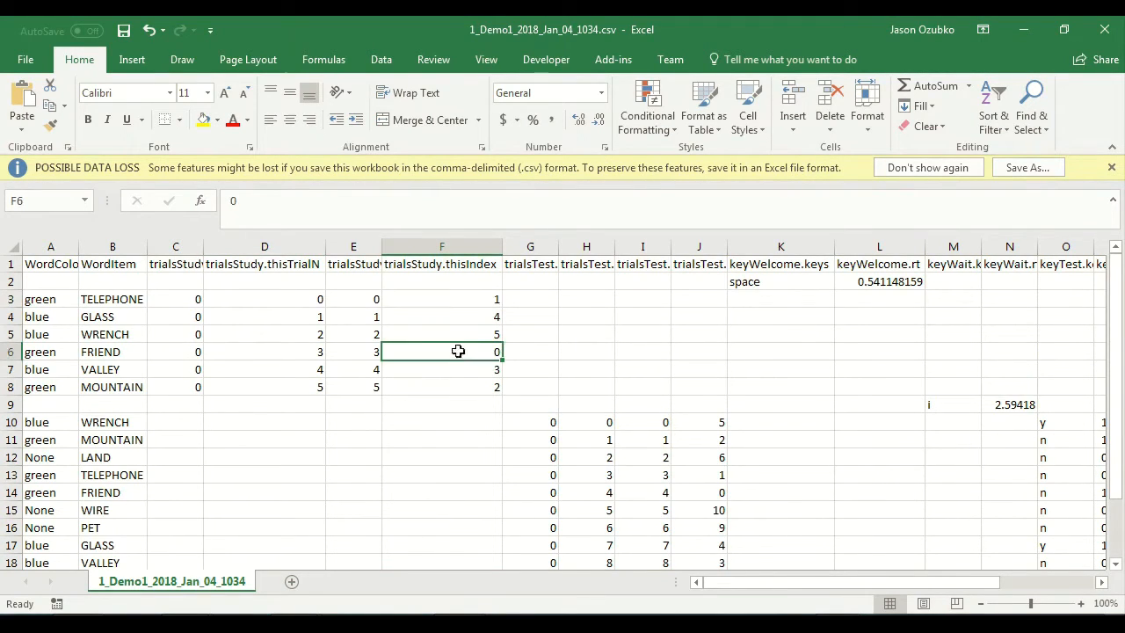
left_click(451, 299)
left_click(443, 370)
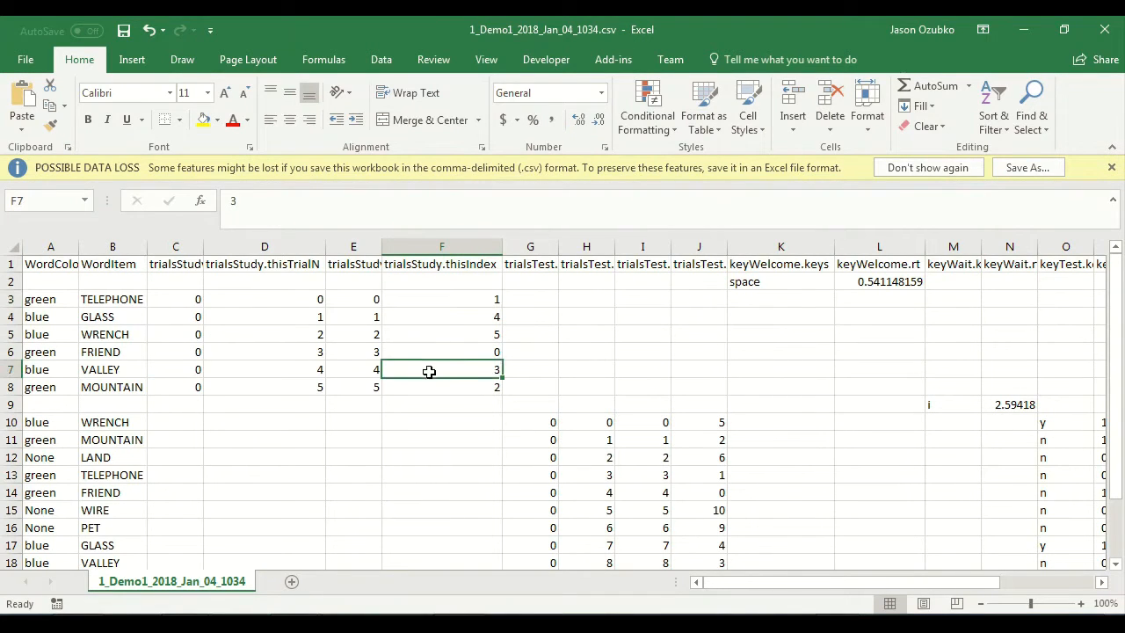
left_click(444, 385)
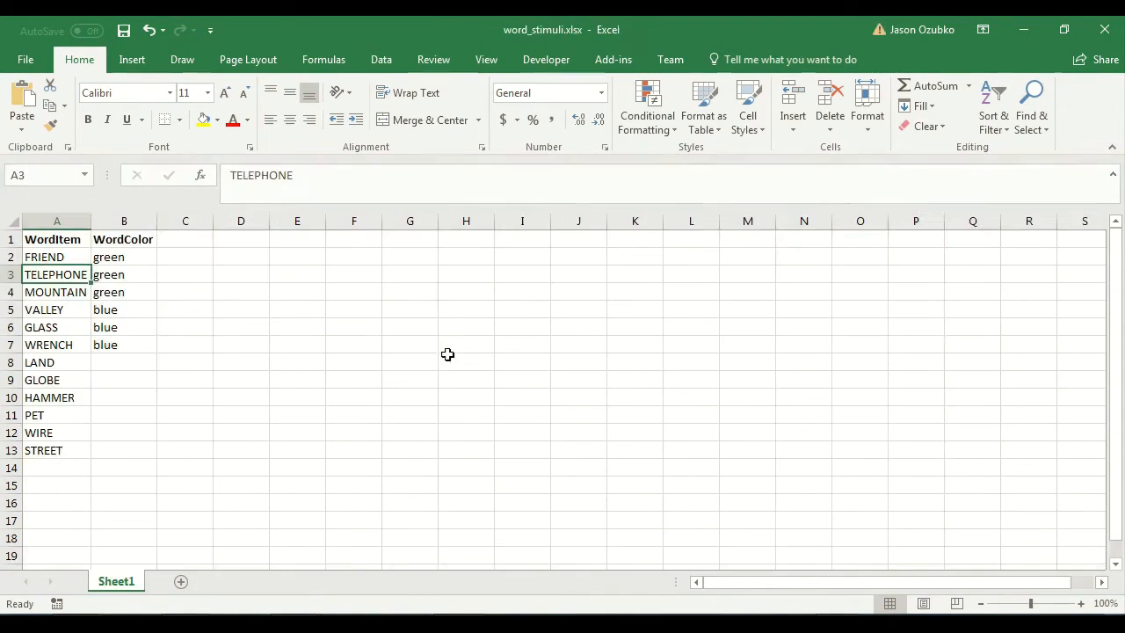
Step: In the word_stimuli.xlsx workbook, go through the first three WordItem entries FRIEND, TELEPHONE and MOUNTAIN to relate them to the index values
left_click_drag(44, 257, 96, 291)
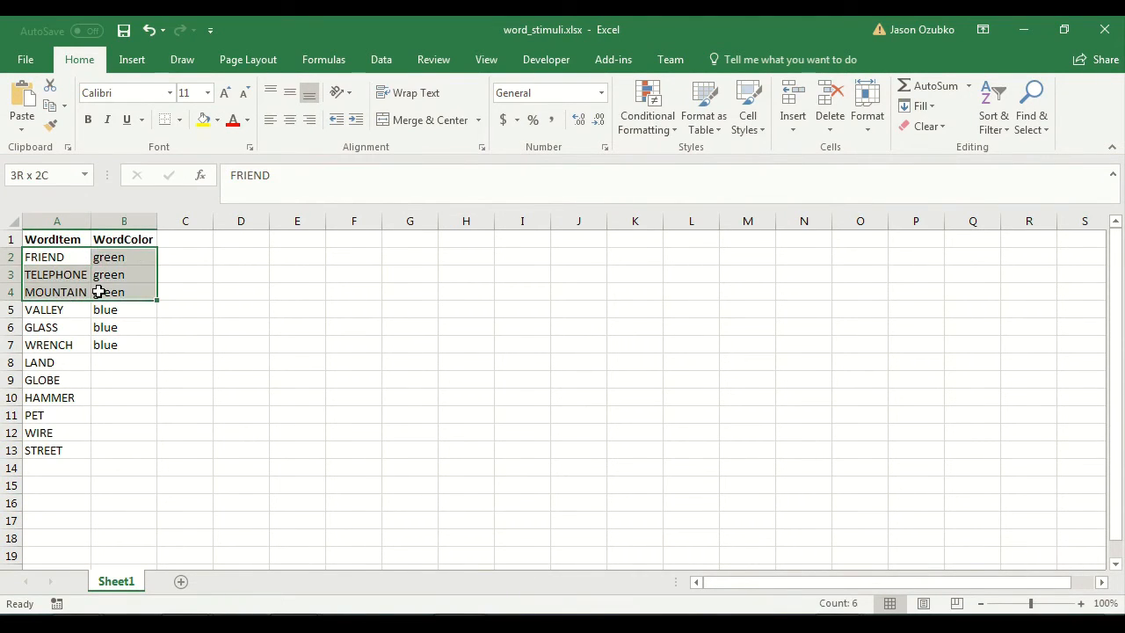
left_click(50, 256)
left_click(45, 272)
left_click(46, 293)
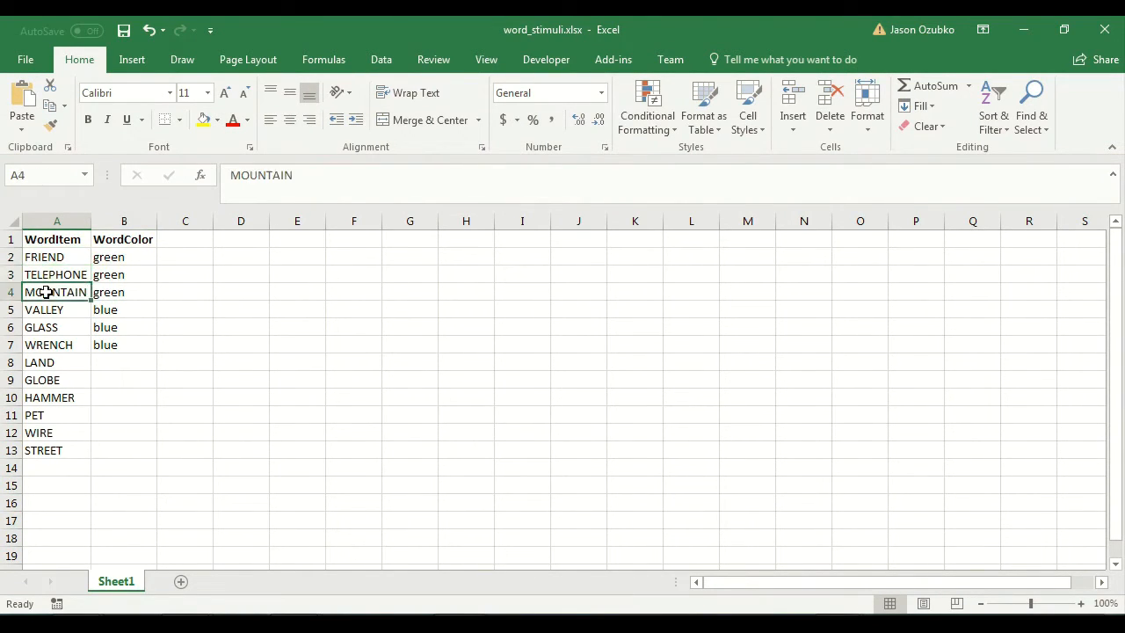
left_click(56, 257)
left_click(56, 274)
left_click(57, 292)
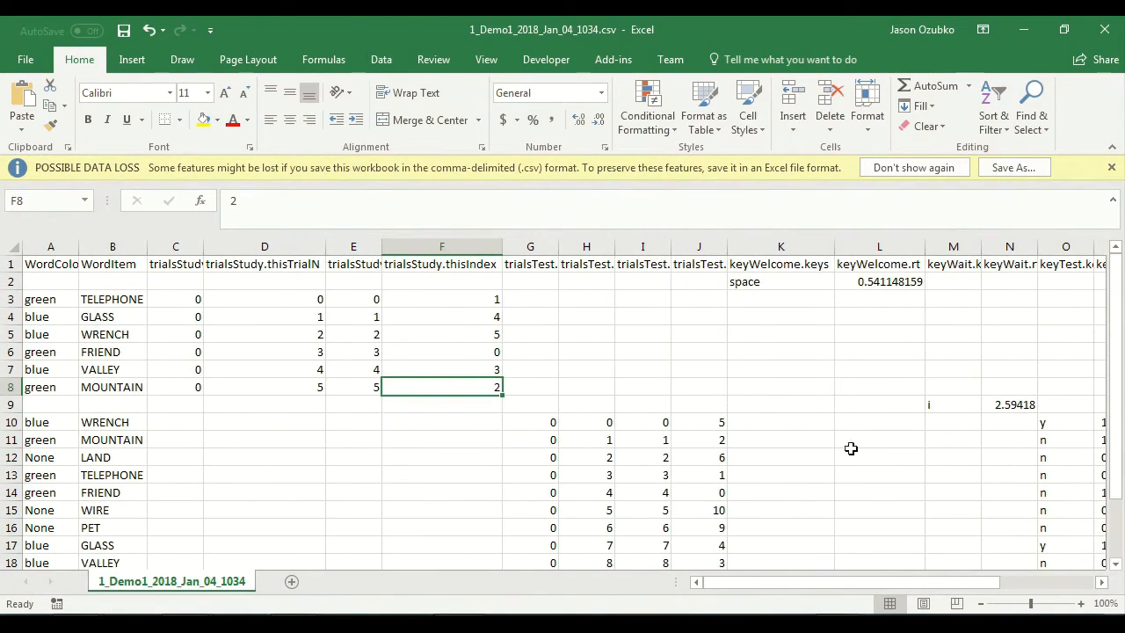
Step: In the 1_Demo1_2018_Jan_04_1034.csv data, select row 9 and widen the keyWait.rt and keyWait.keys columns to fit
left_click_drag(817, 581, 852, 594)
left_click(11, 404)
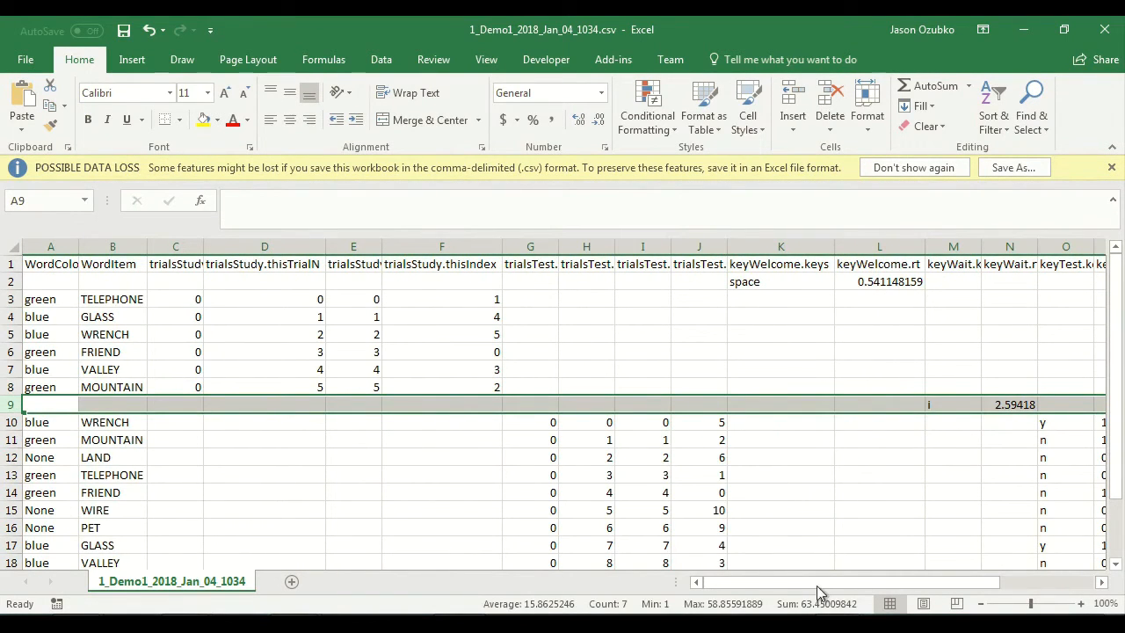
left_click_drag(821, 590, 957, 555)
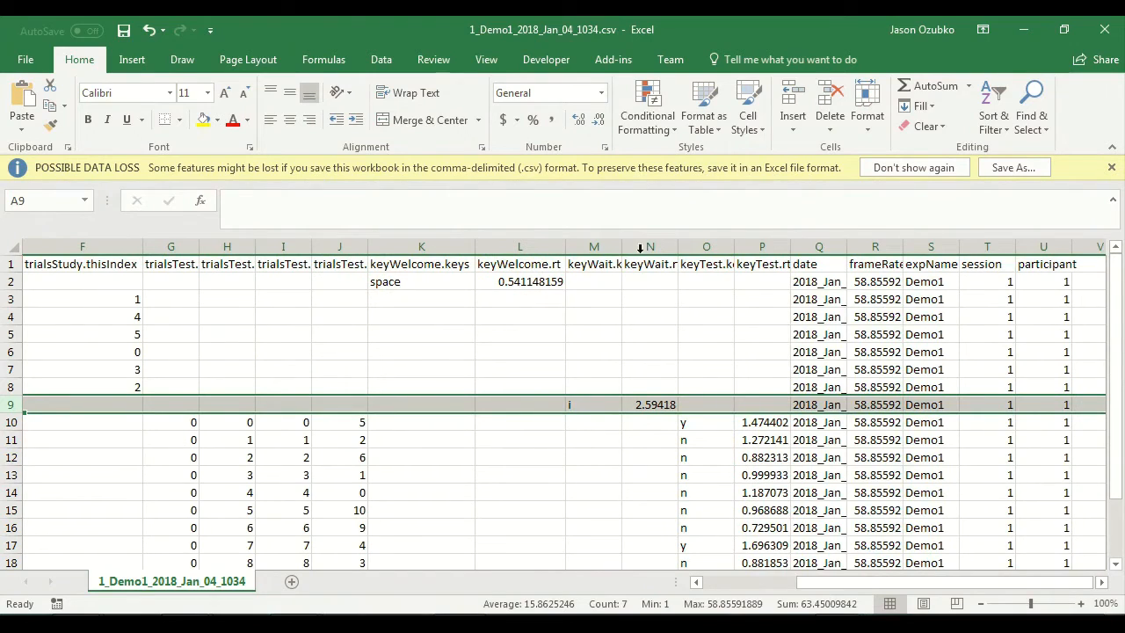
double_click(677, 246)
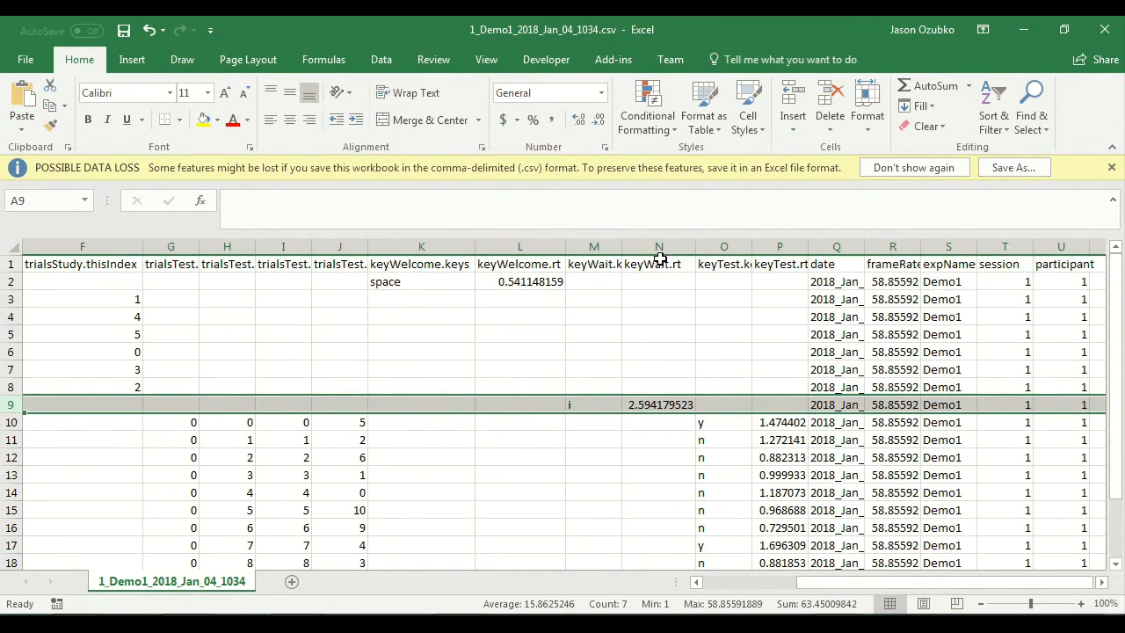
double_click(621, 247)
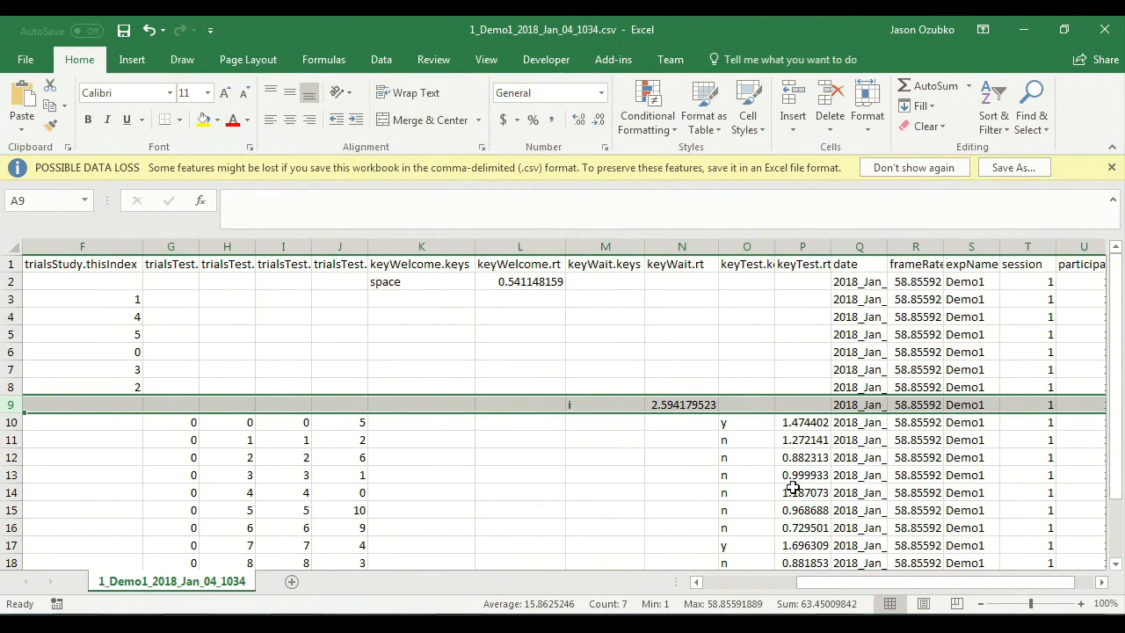
Step: Select the test trial rows 10 to 21 of the data file
left_click_drag(934, 585, 665, 583)
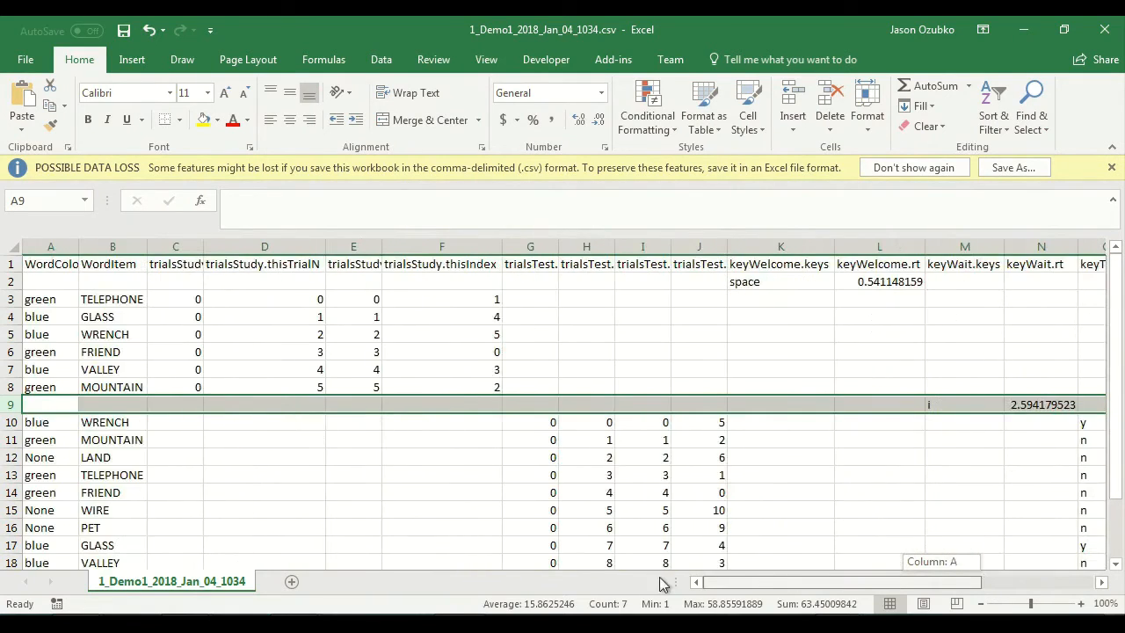
scroll(243, 424, "down", 2)
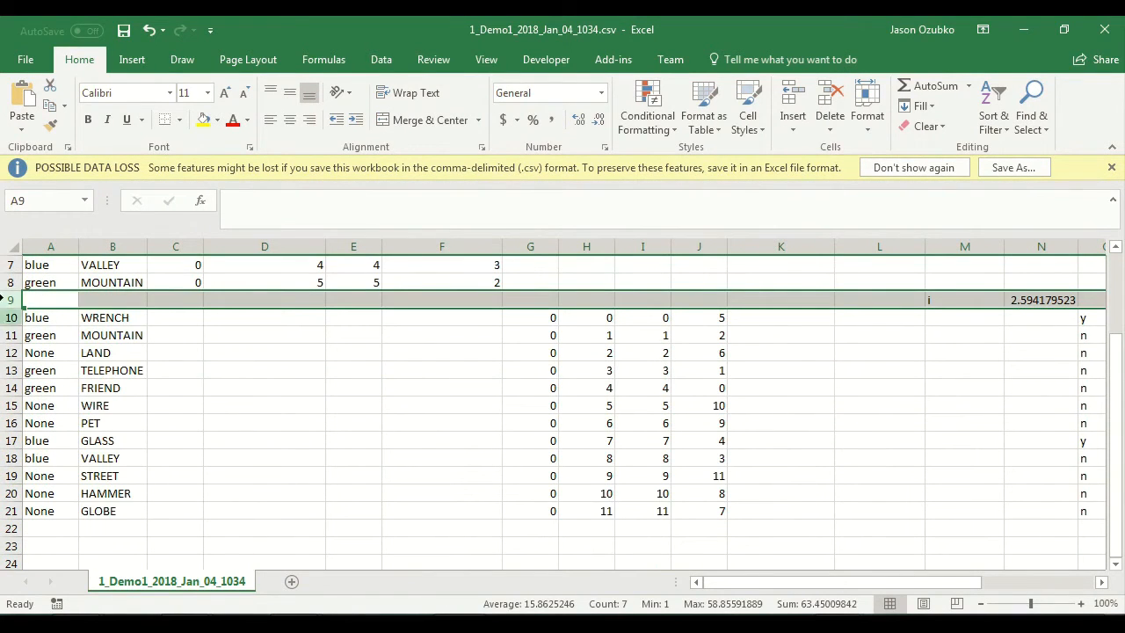
left_click_drag(3, 314, 3, 512)
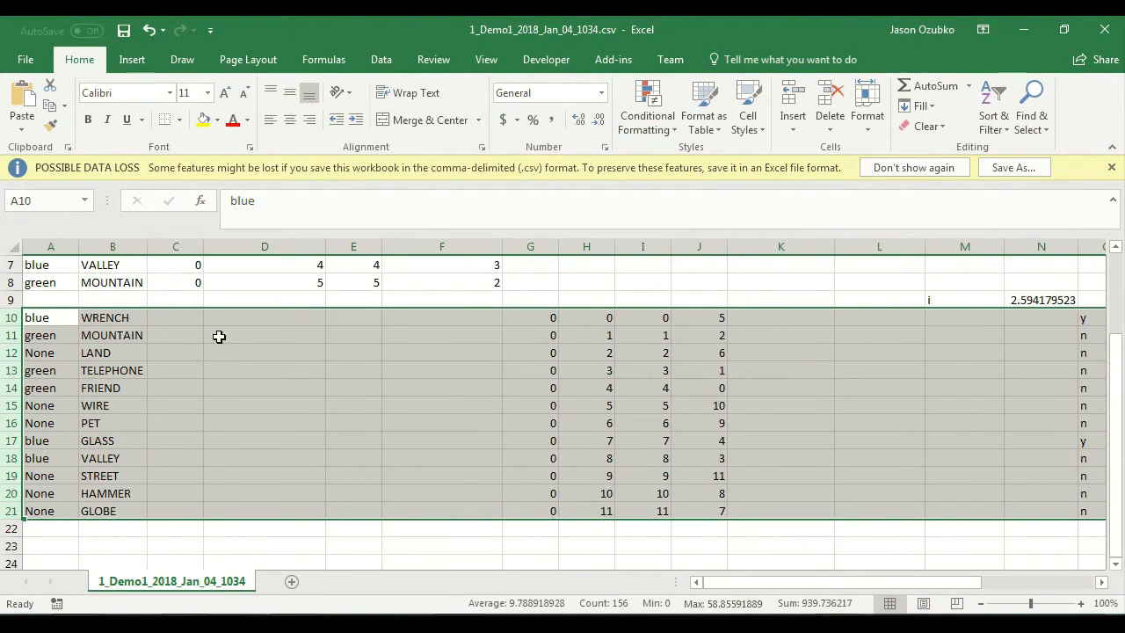
Step: Go through the y and n key responses in column O for the test trials in rows 10 to 21
left_click_drag(729, 582, 832, 582)
left_click_drag(641, 320, 622, 439)
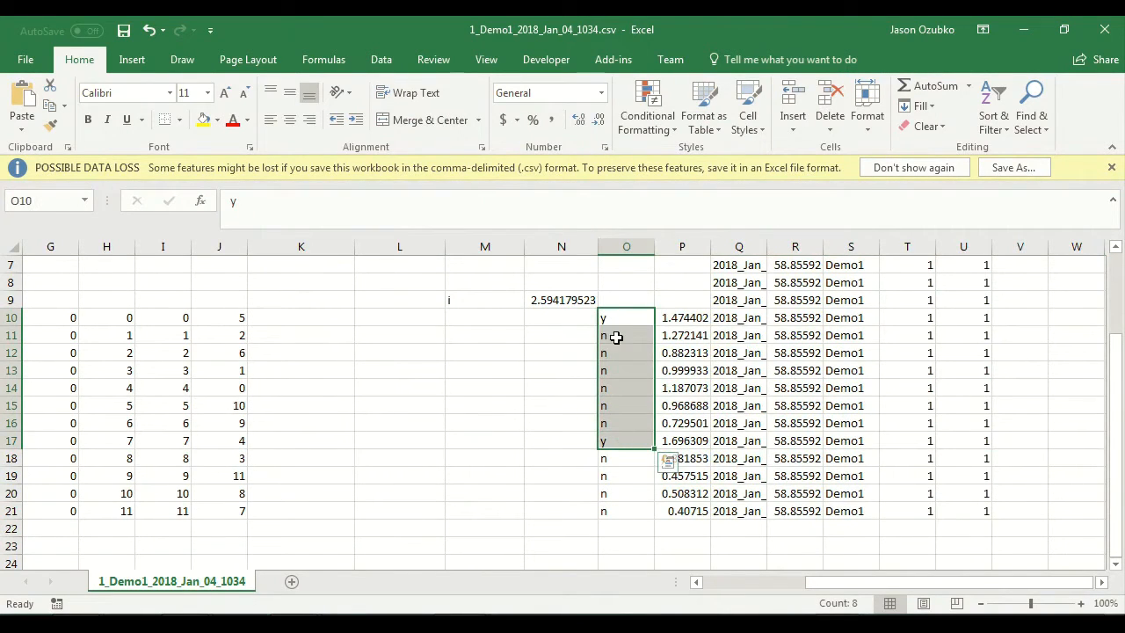
left_click(616, 337)
left_click(615, 375)
left_click(614, 419)
left_click(616, 444)
left_click(611, 478)
left_click(612, 508)
scroll(631, 425, "up", 1)
scroll(635, 422, "down", 1)
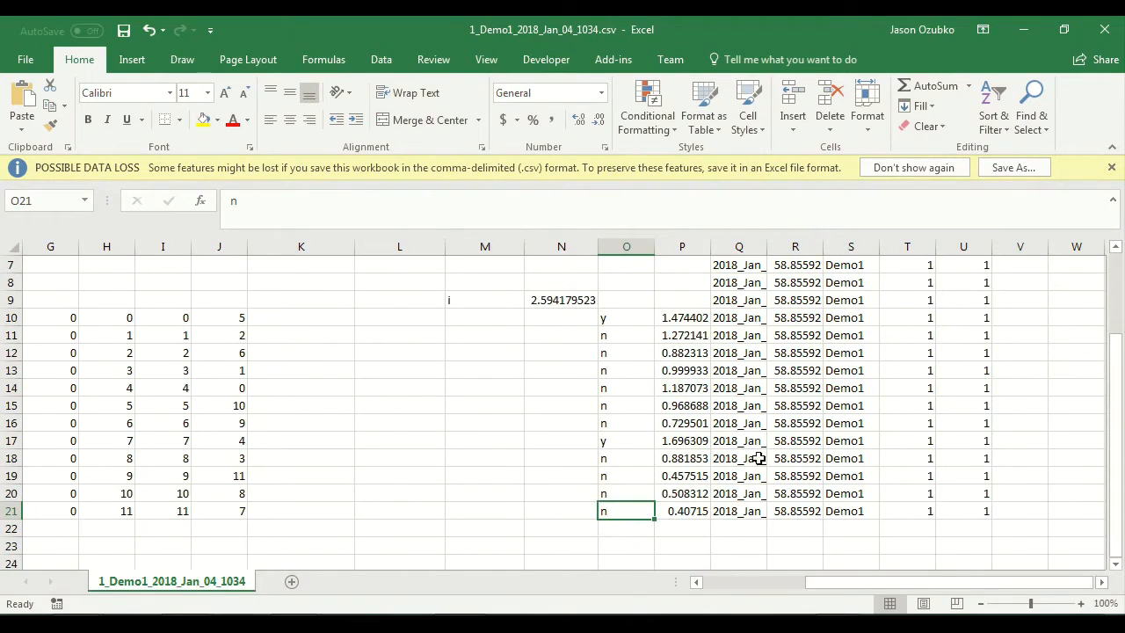
Step: Match the y responses in rows 10 and 17 to their words by highlighting each of those rows
left_click_drag(921, 583, 779, 579)
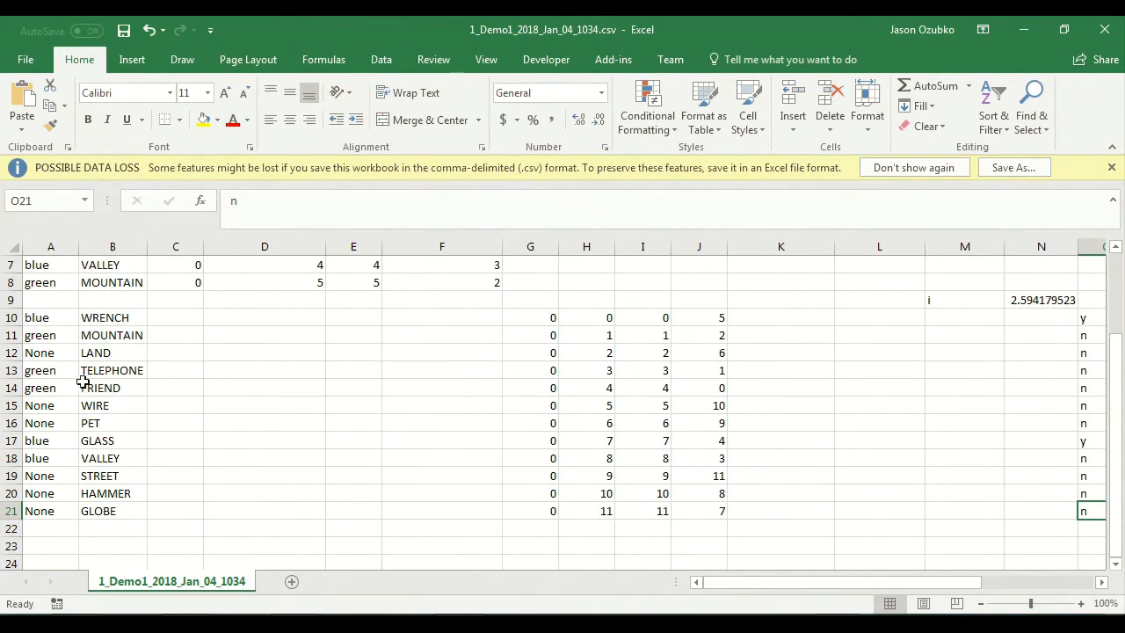
left_click_drag(779, 585, 726, 573)
left_click(1092, 444)
left_click(1086, 318)
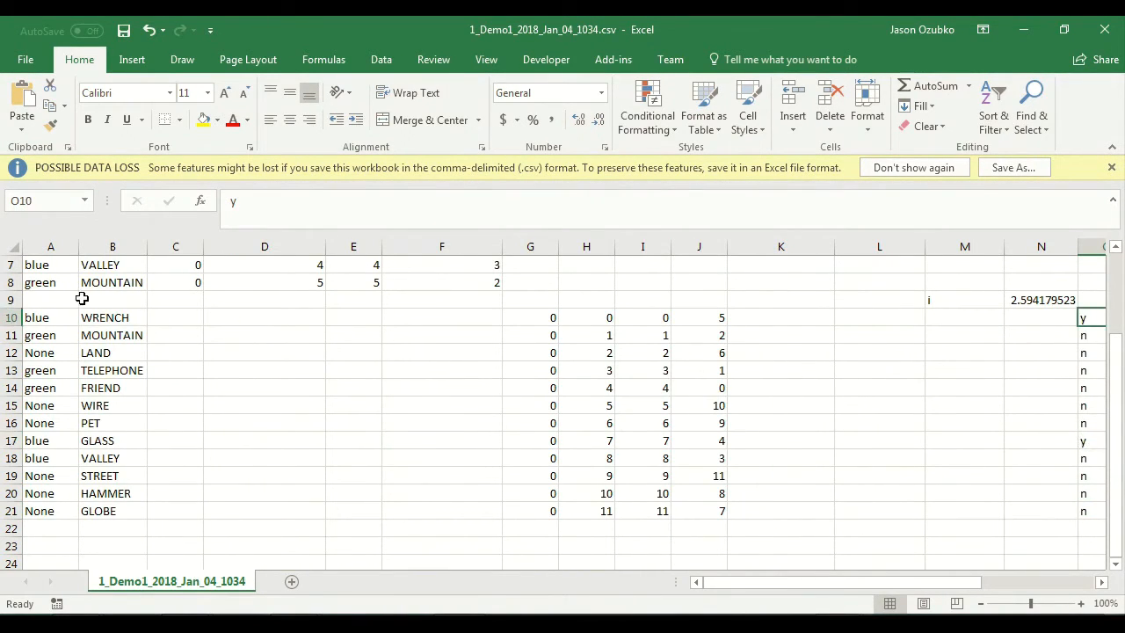
left_click(10, 318)
left_click_drag(1087, 442, 30, 442)
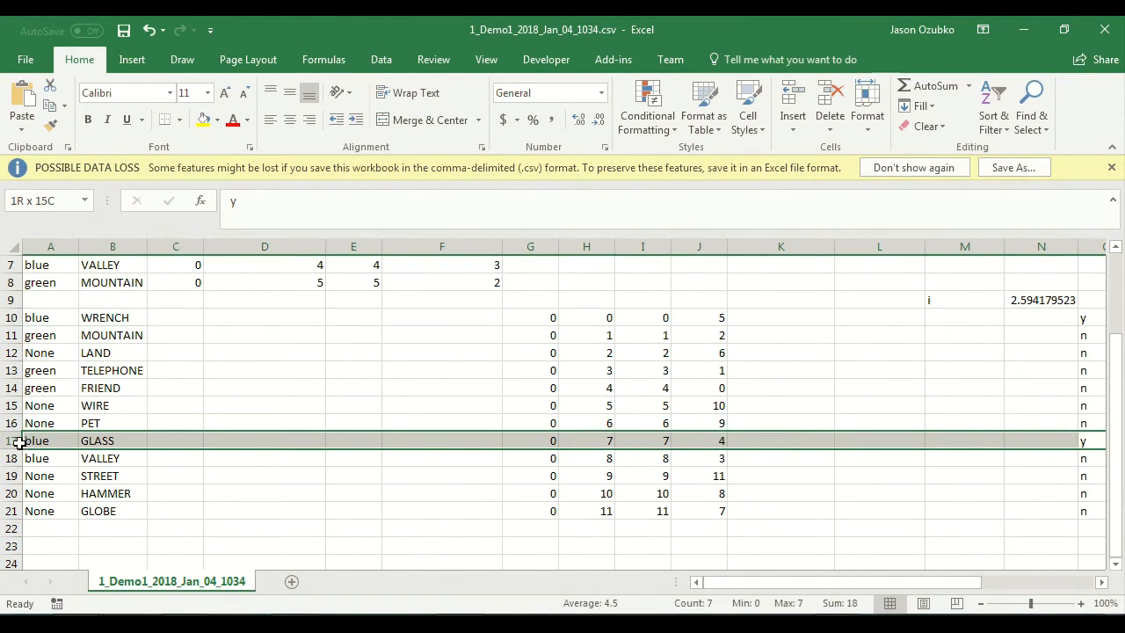
Step: Widen the keyTest.keys and keyTest.rt columns to fit their headers and values
left_click_drag(897, 584, 616, 319)
left_click(616, 319)
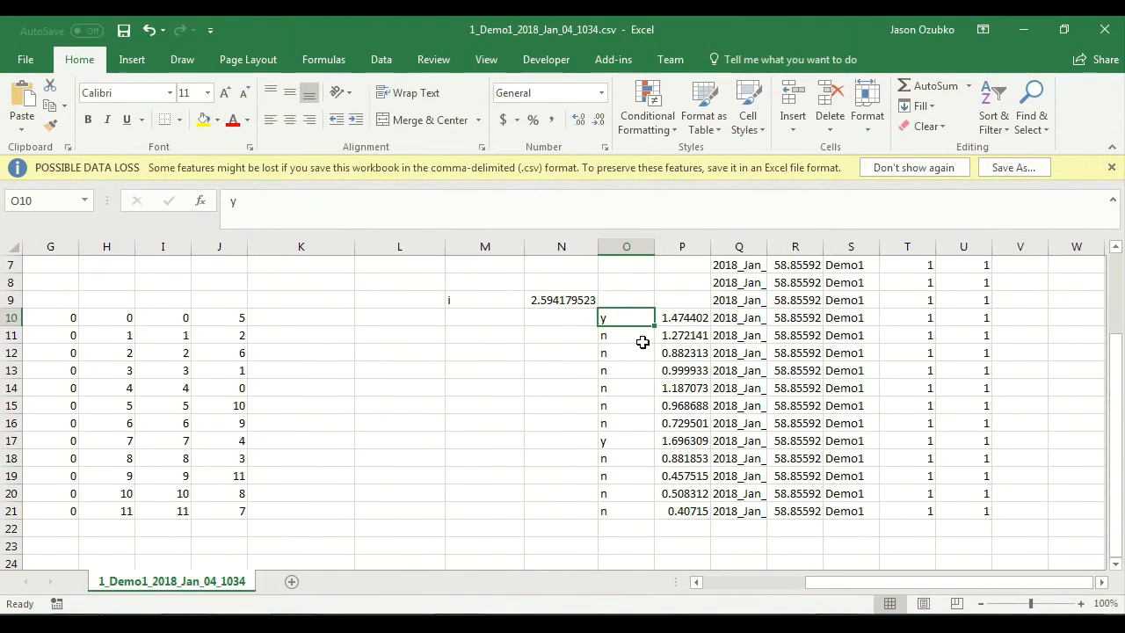
scroll(649, 335, "up", 2)
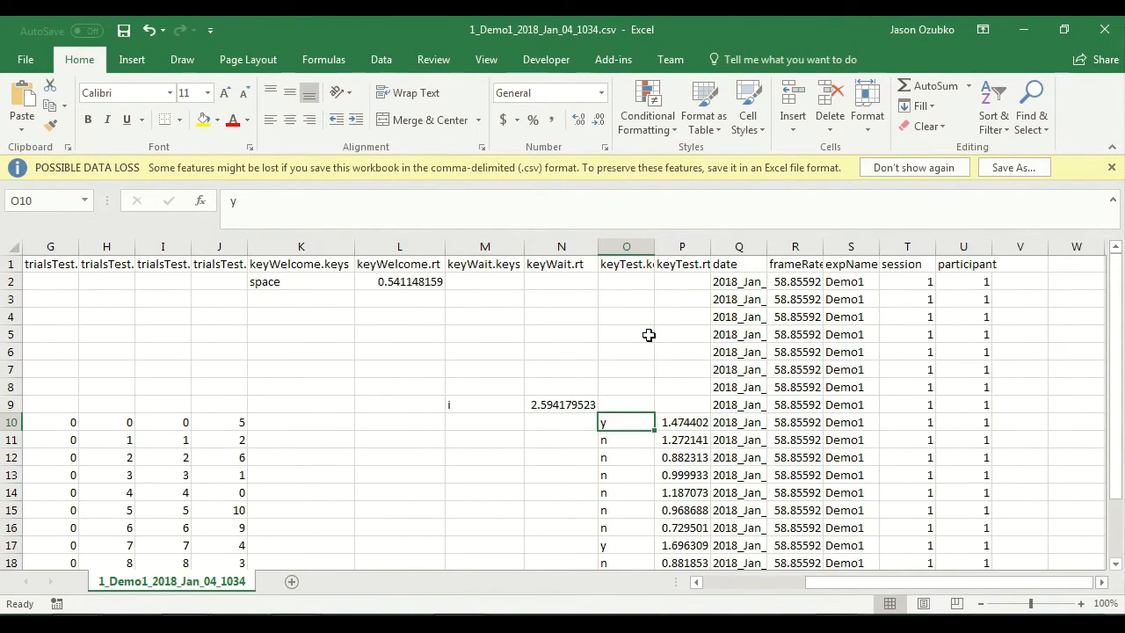
double_click(655, 247)
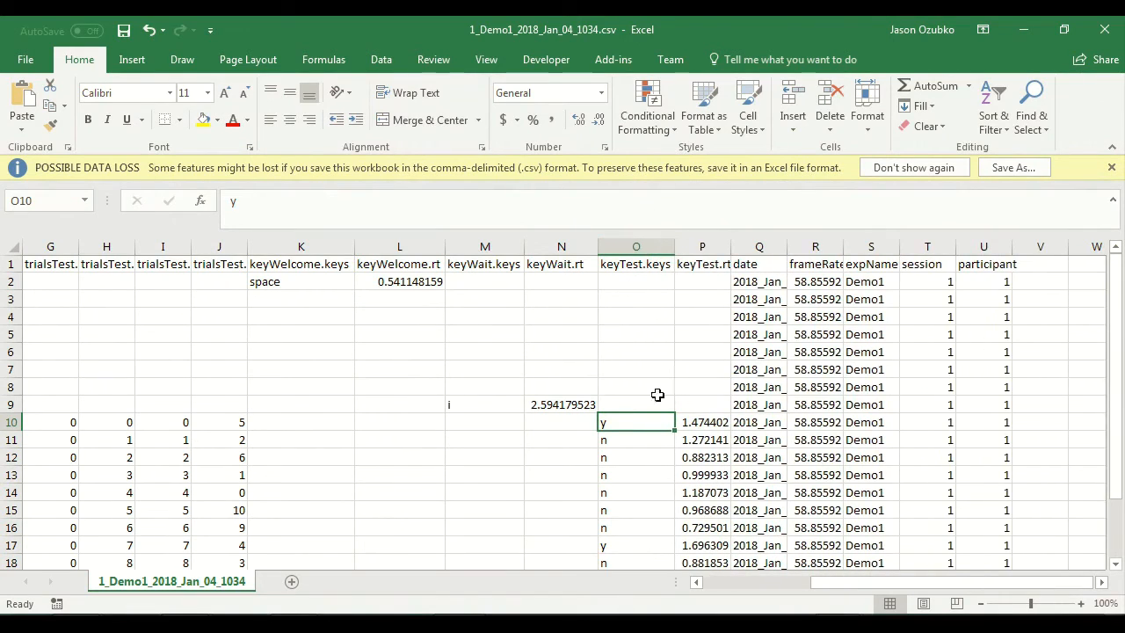
double_click(729, 247)
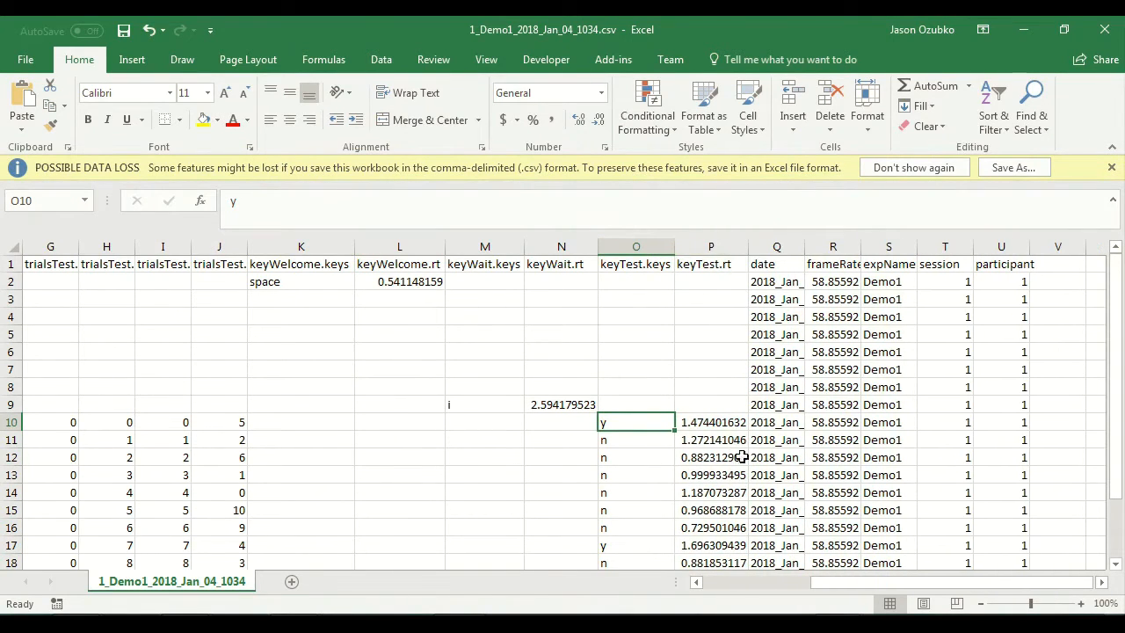
Step: Check individual keyTest.rt reaction times of the test trials, including those in rows 10 to 14
left_click(691, 422)
left_click(710, 440)
left_click(716, 492)
scroll(718, 496, "down", 2)
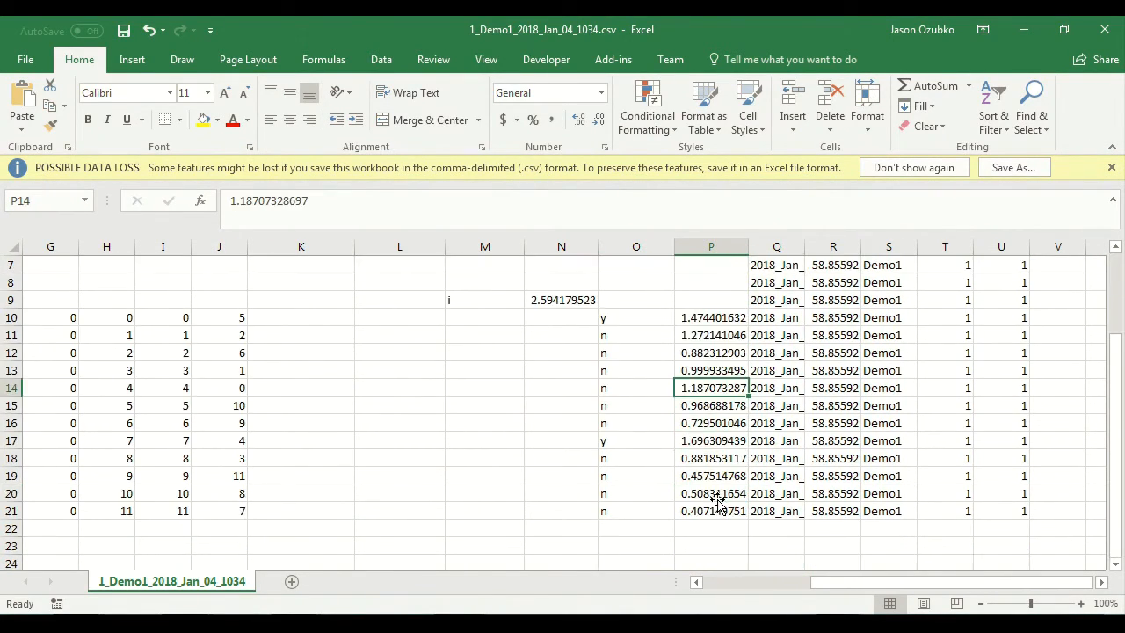
scroll(713, 444, "up", 2)
left_click(692, 422)
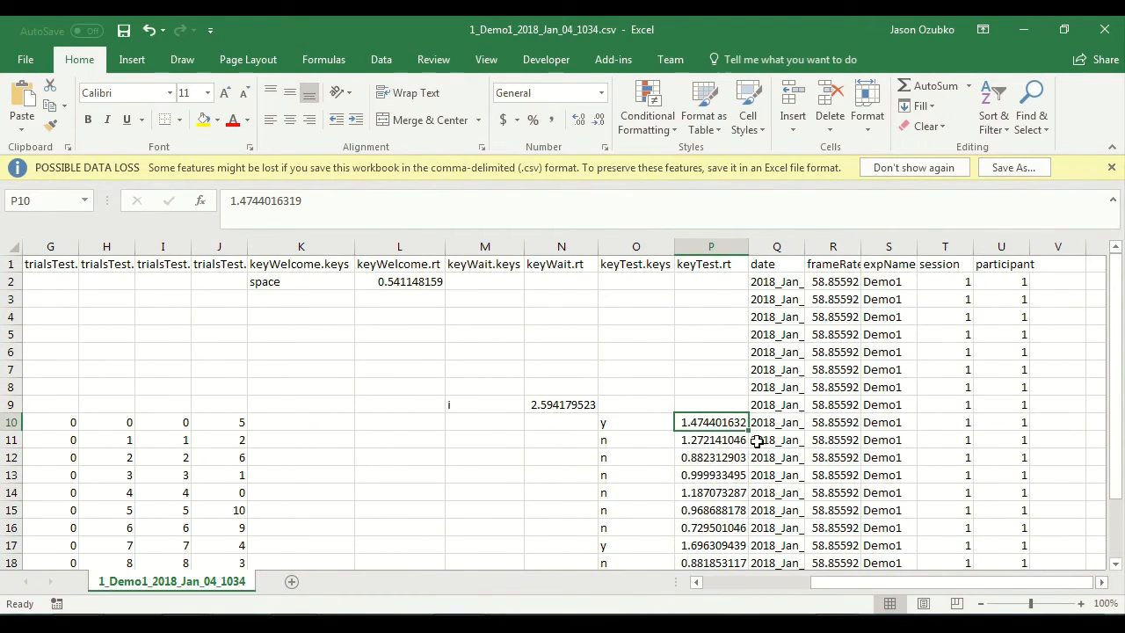
left_click(714, 458)
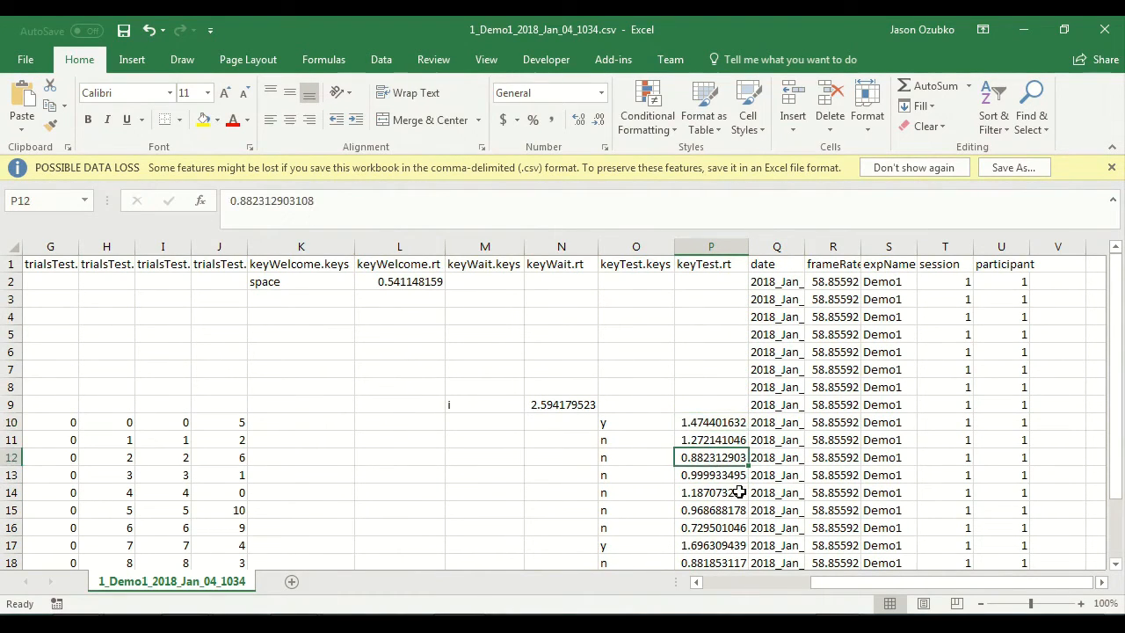
left_click(714, 475)
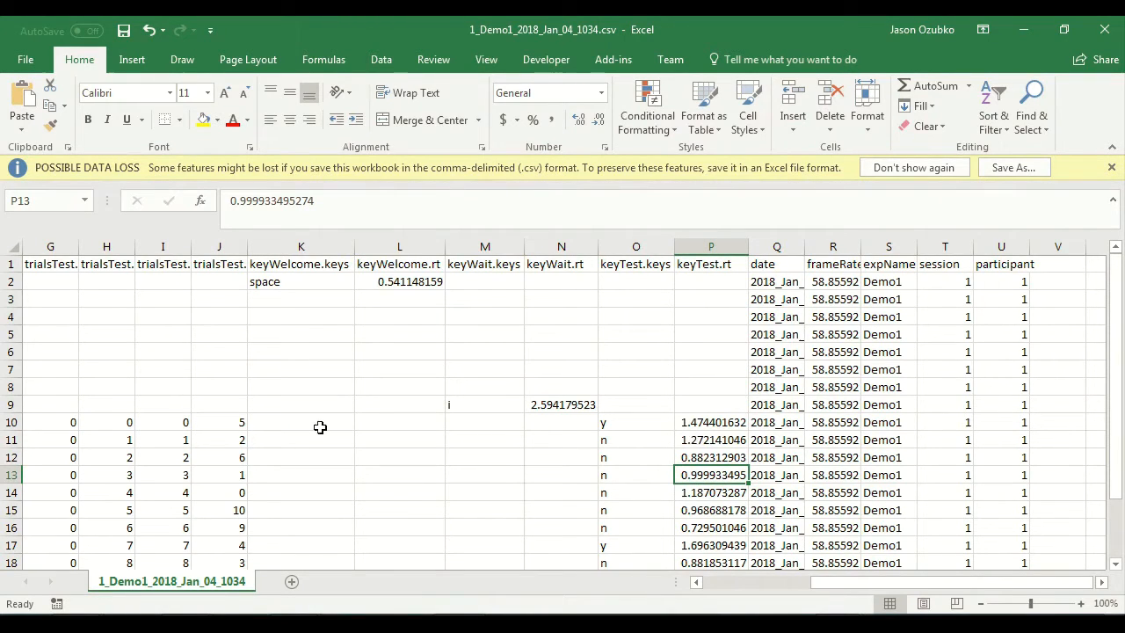
Step: Compare the studied words in B3:B8 with the tested words in B10:B21 by selecting each WordItem range
scroll(575, 422, "down", 2)
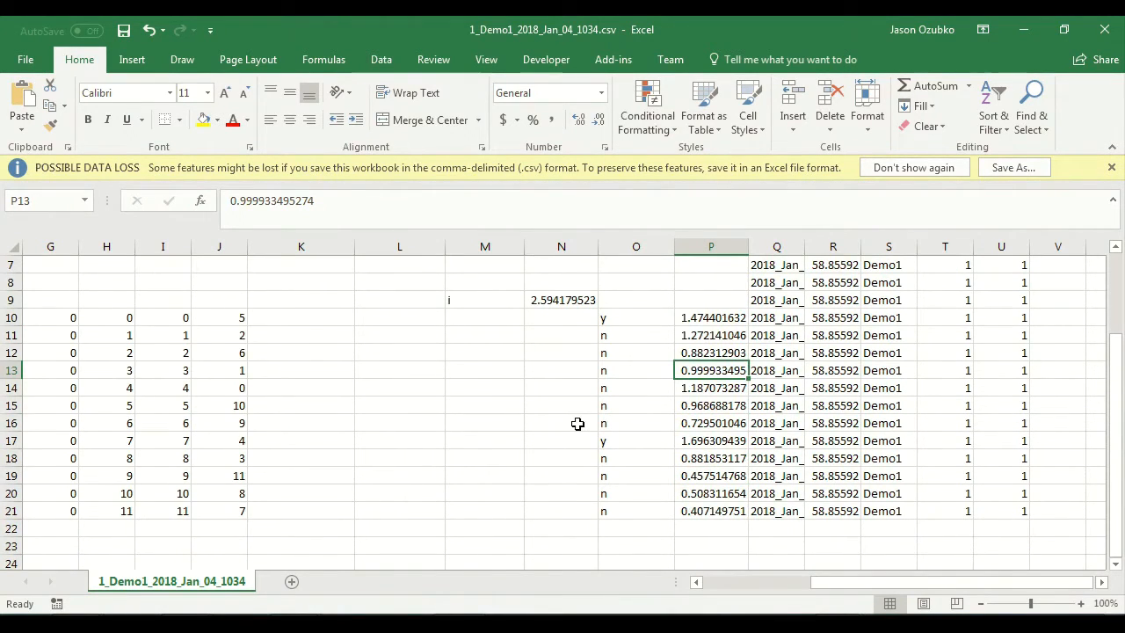
left_click_drag(1010, 582, 880, 574)
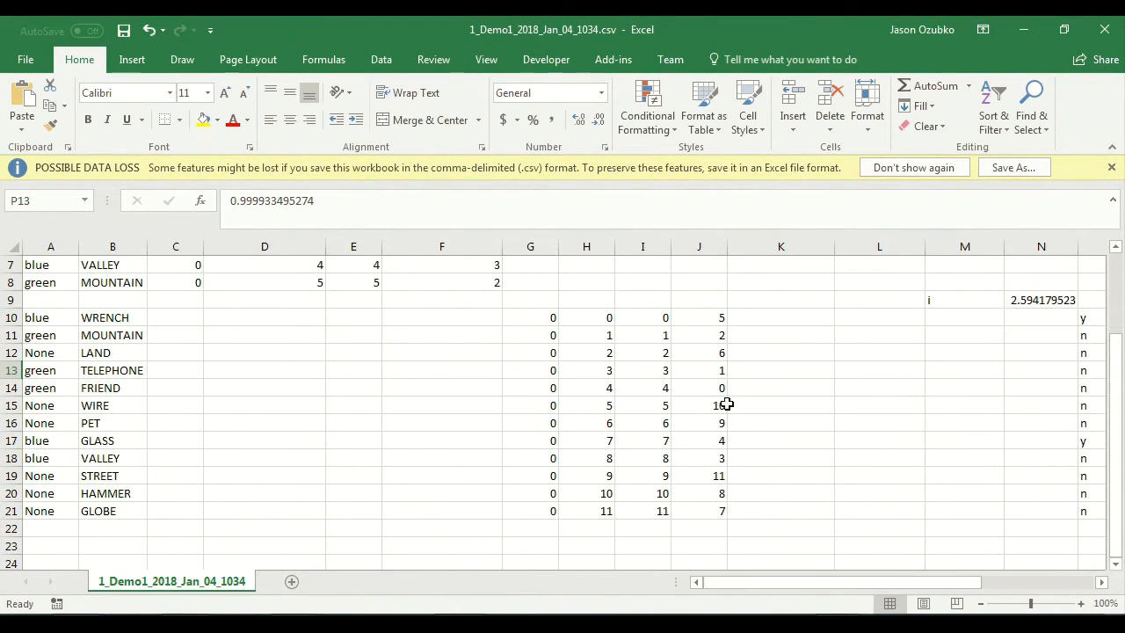
scroll(720, 396, "up", 2)
left_click_drag(118, 300, 122, 394)
scroll(122, 393, "down", 2)
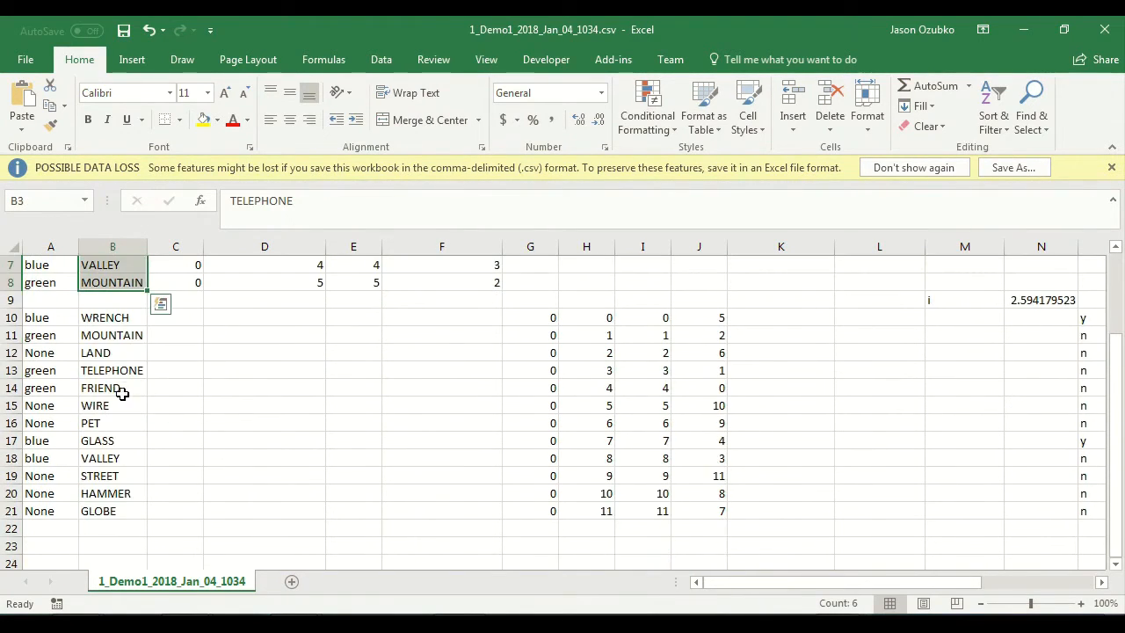
left_click_drag(118, 318, 118, 510)
scroll(133, 466, "up", 2)
left_click(108, 285)
left_click_drag(110, 300, 112, 389)
scroll(112, 389, "down", 2)
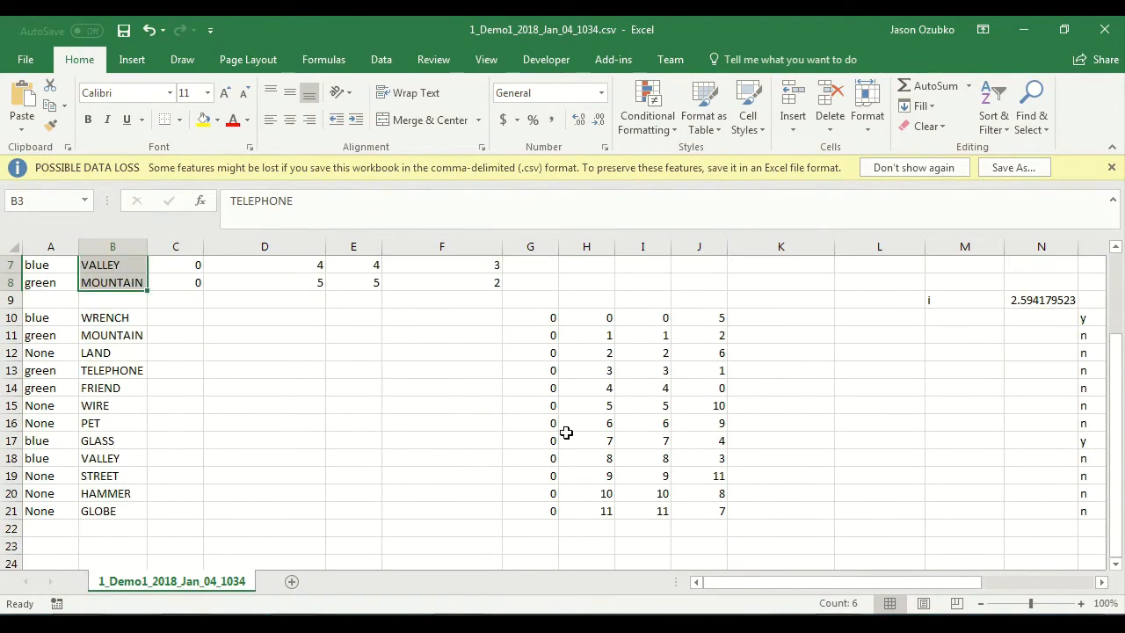
Step: Review the keyTest columns of the test trials and select the keyTest.keys responses in O10:O21
left_click(570, 436)
left_click_drag(866, 590, 1022, 596)
scroll(967, 486, "up", 2)
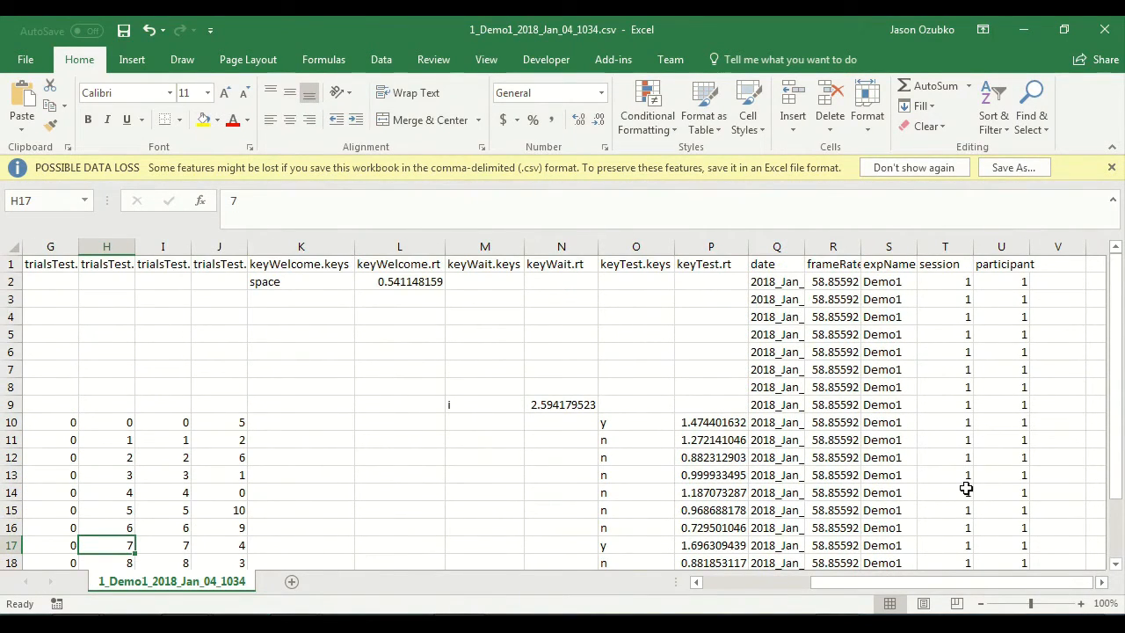
scroll(967, 488, "down", 1)
scroll(680, 412, "up", 1)
scroll(629, 408, "down", 2)
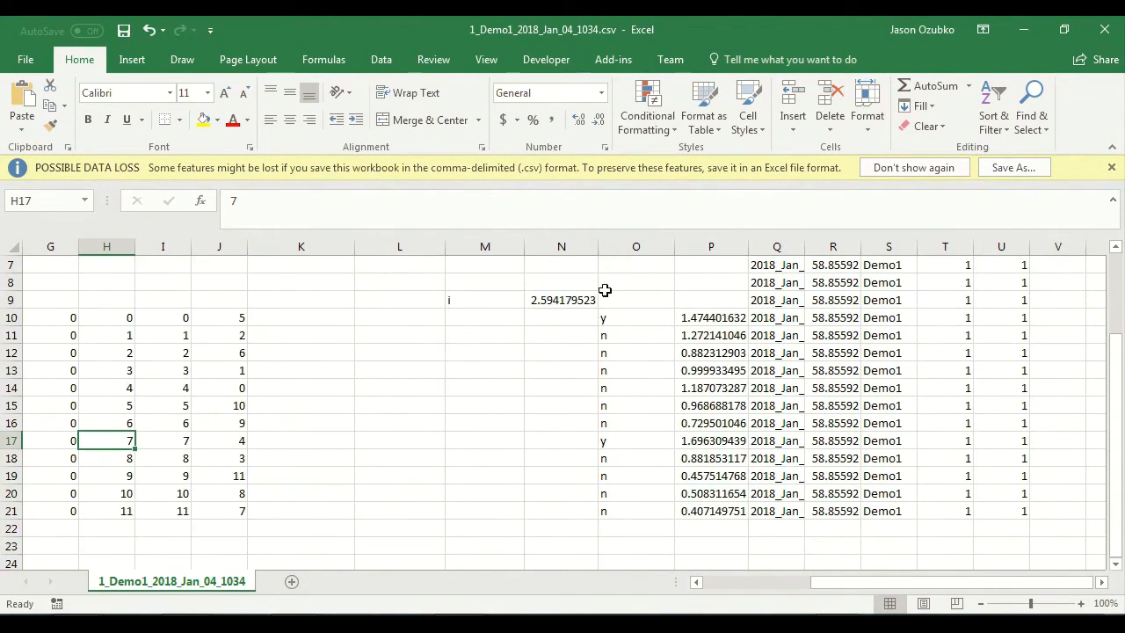
left_click_drag(626, 318, 618, 512)
left_click_drag(636, 315, 627, 511)
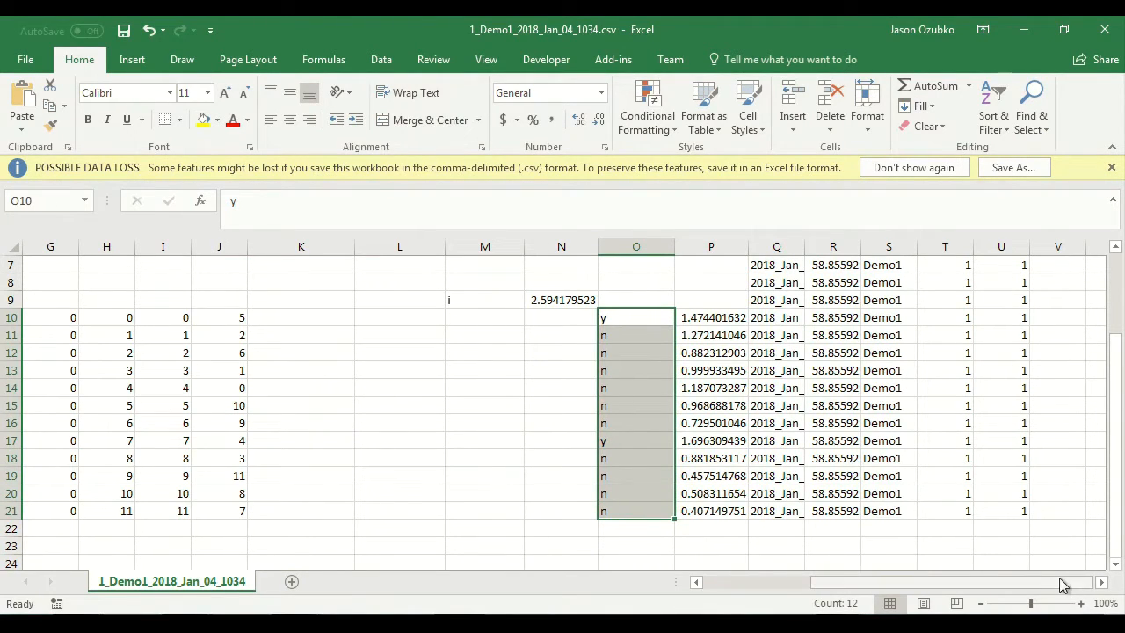
Step: Add a p_yes column header in V1, right after the participant column, for coding the keyTest.keys responses
left_click(700, 458)
left_click(638, 319)
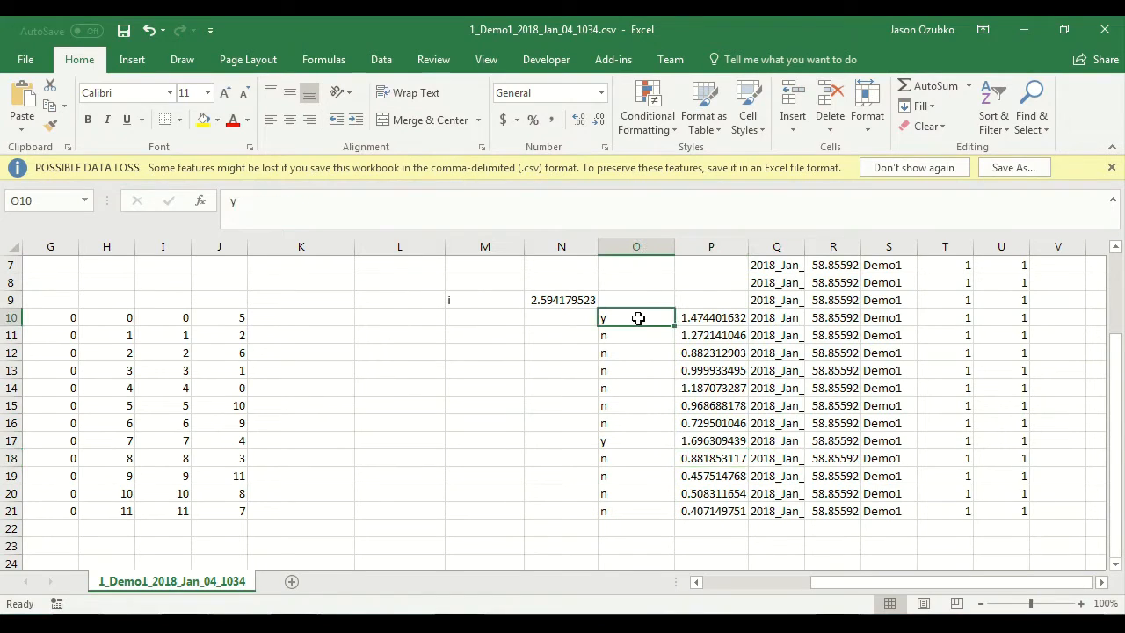
scroll(653, 440, "up", 2)
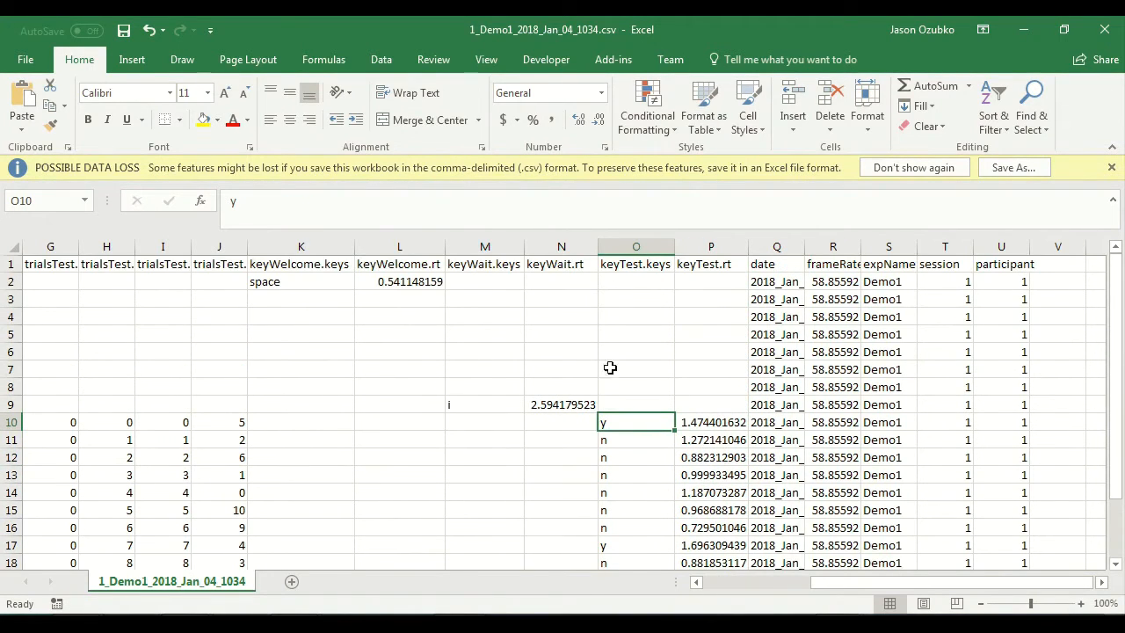
scroll(625, 389, "down", 2)
scroll(888, 417, "up", 2)
left_click(1049, 265)
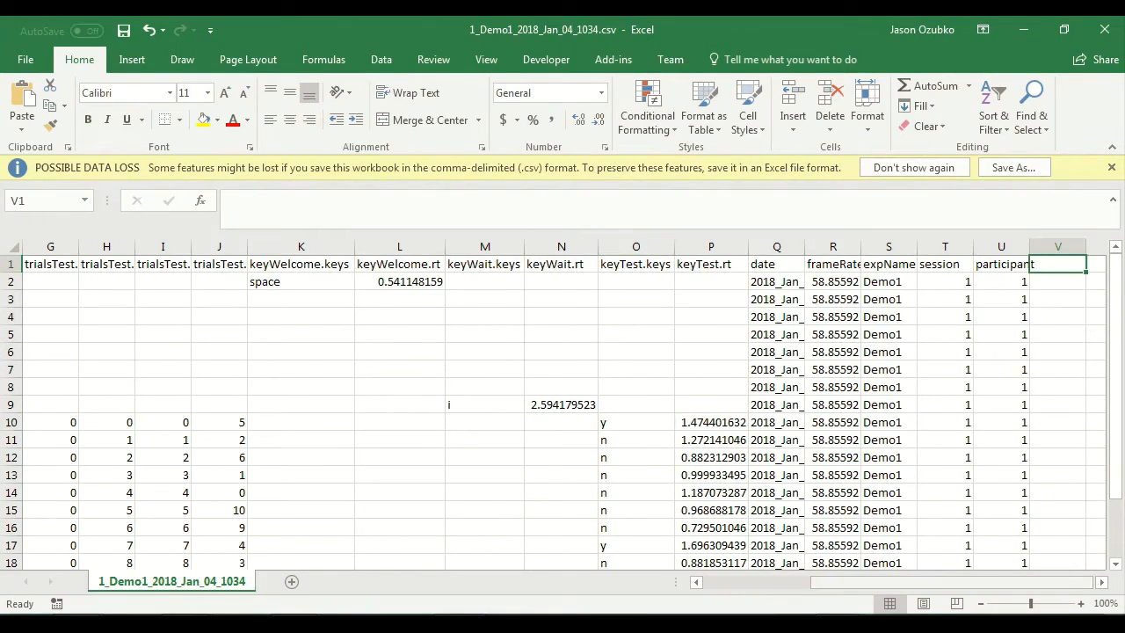
left_click(1101, 583)
left_click(1102, 583)
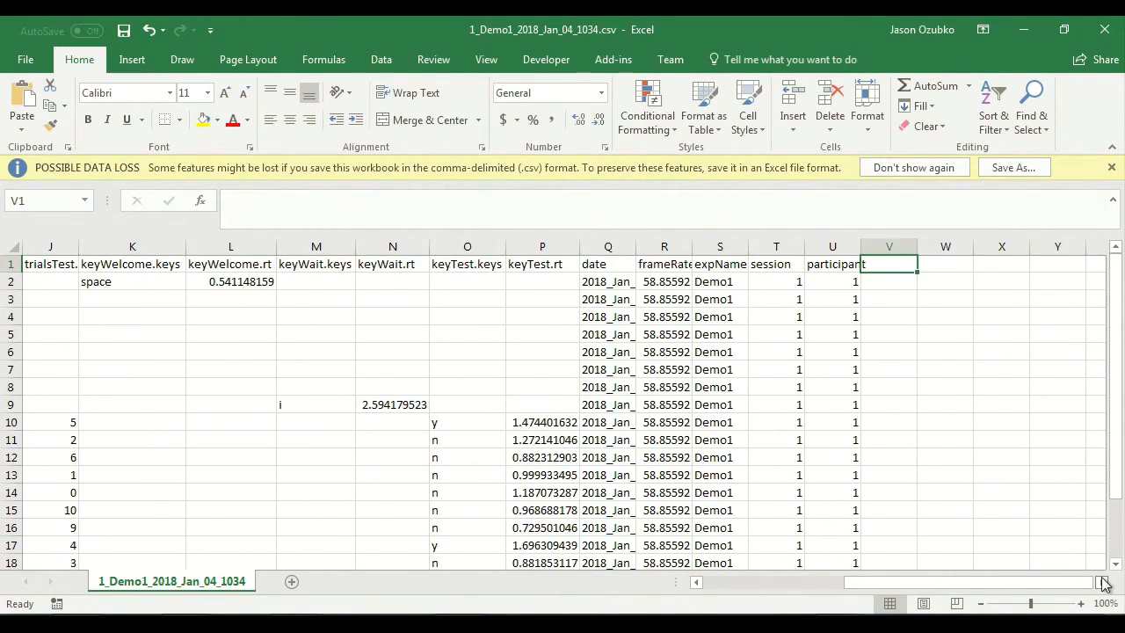
type("p_yes")
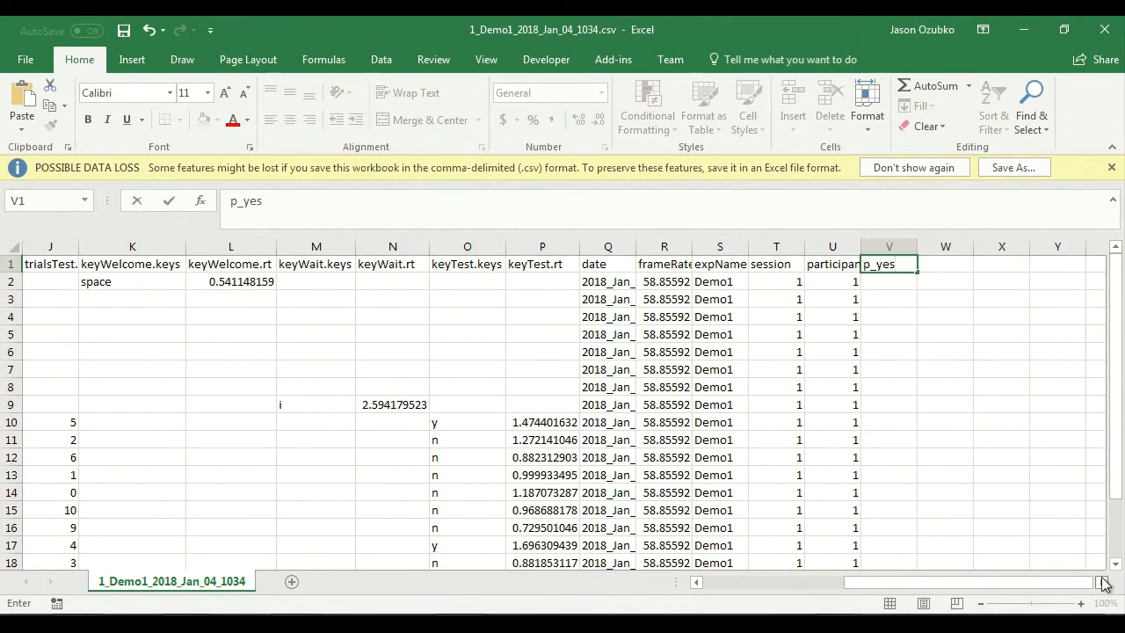
key("ctrl+Return")
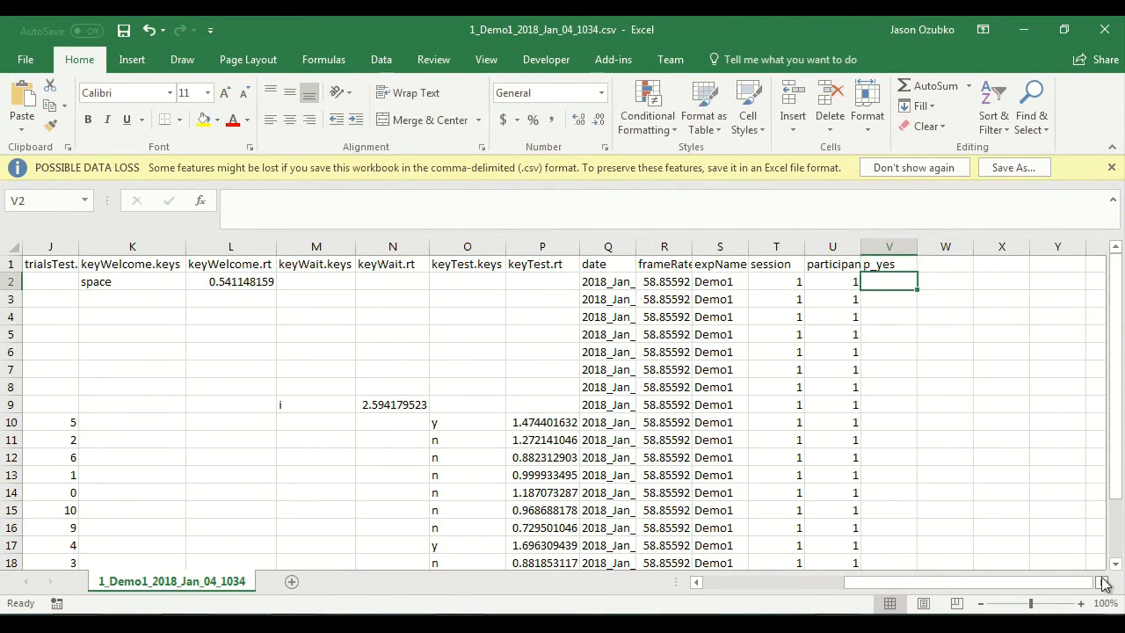
Step: Enter 1 in V10 of the p_yes column to code the first test trial's y response
key("Down")
key("Down")
key("Down")
key("Down")
key("Down")
key("Down")
key("Down")
key("Down")
key("Down")
key("Down")
key("Down")
key("Down")
key("Down")
key("Down")
key("Down")
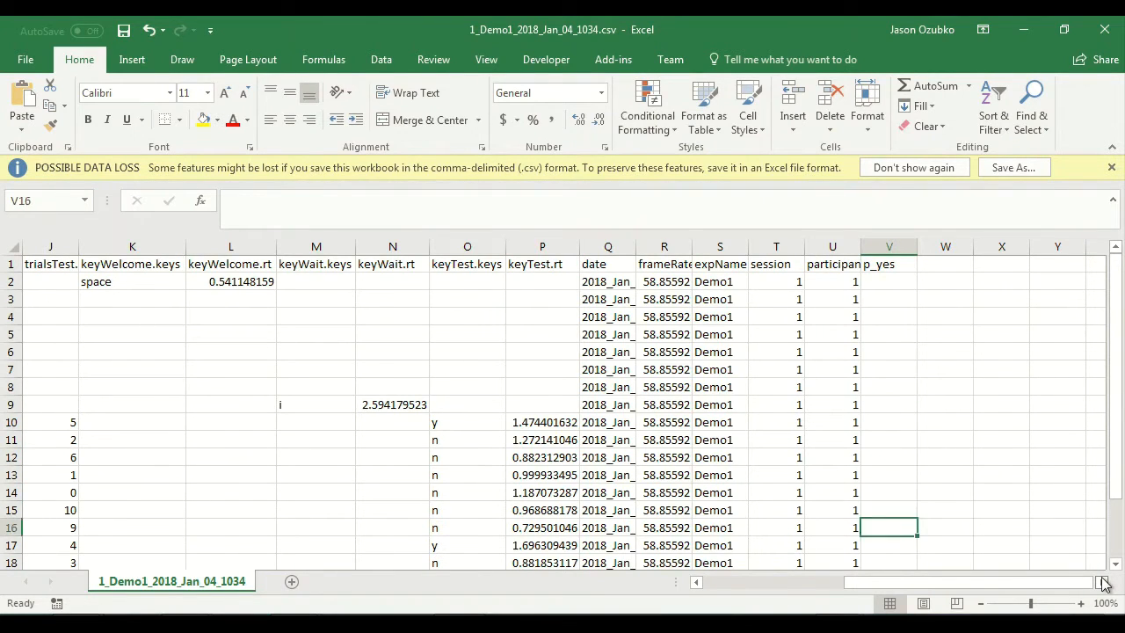
key("Down")
key("Down")
key("Down")
key("Up")
key("Up")
key("Up")
key("Up")
key("Up")
key("Up")
key("Up")
key("Up")
key("Up")
key("Left")
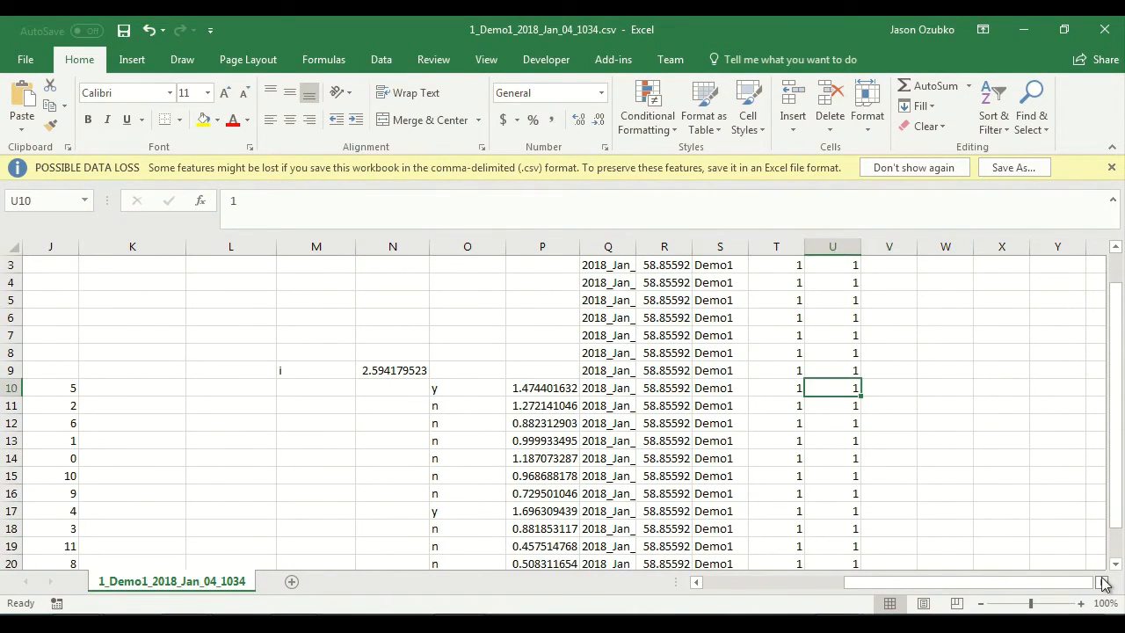
key("Left")
key("Left")
key("Left")
key("Left")
key("Left")
key("Left")
key("Left")
key("Left")
key("Left")
key("Left")
key("Left")
key("Left")
key("Left")
key("Left")
key("Left")
key("Right")
key("Right")
key("Right")
key("Right")
key("Right")
key("Right")
key("Right")
key("Right")
key("Right")
key("Right")
key("Right")
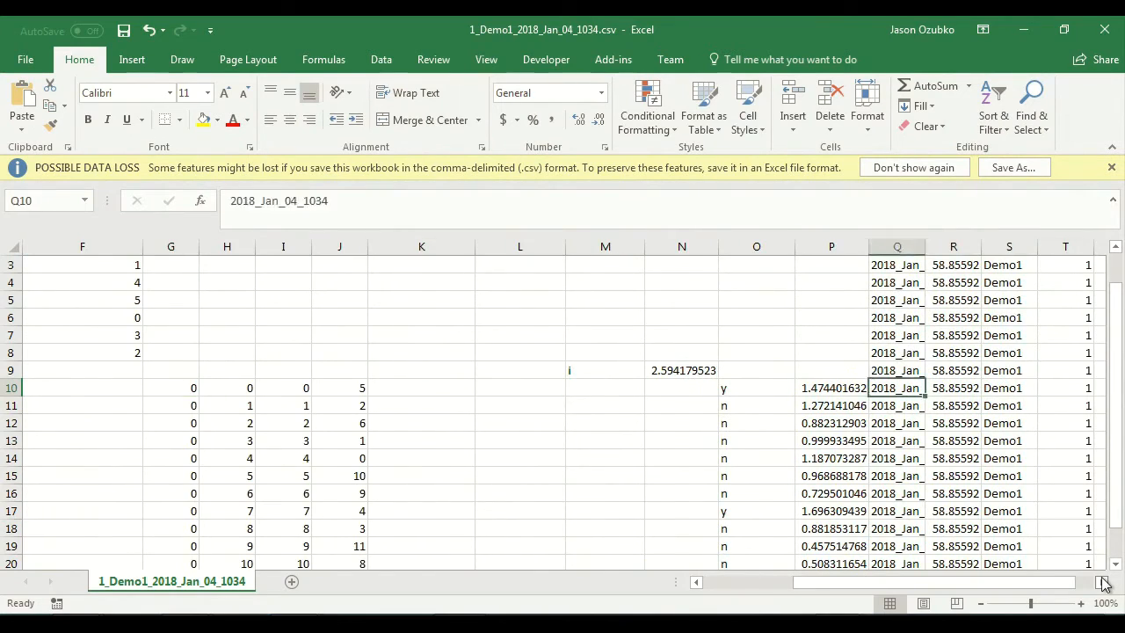
key("Right")
key("Right")
key("Right")
key("Right")
key("Right")
Step: Code the remaining responses in p_yes: 0 for each n in V11:V16 and V18:V21, and 1 for the y in V17
key("Right")
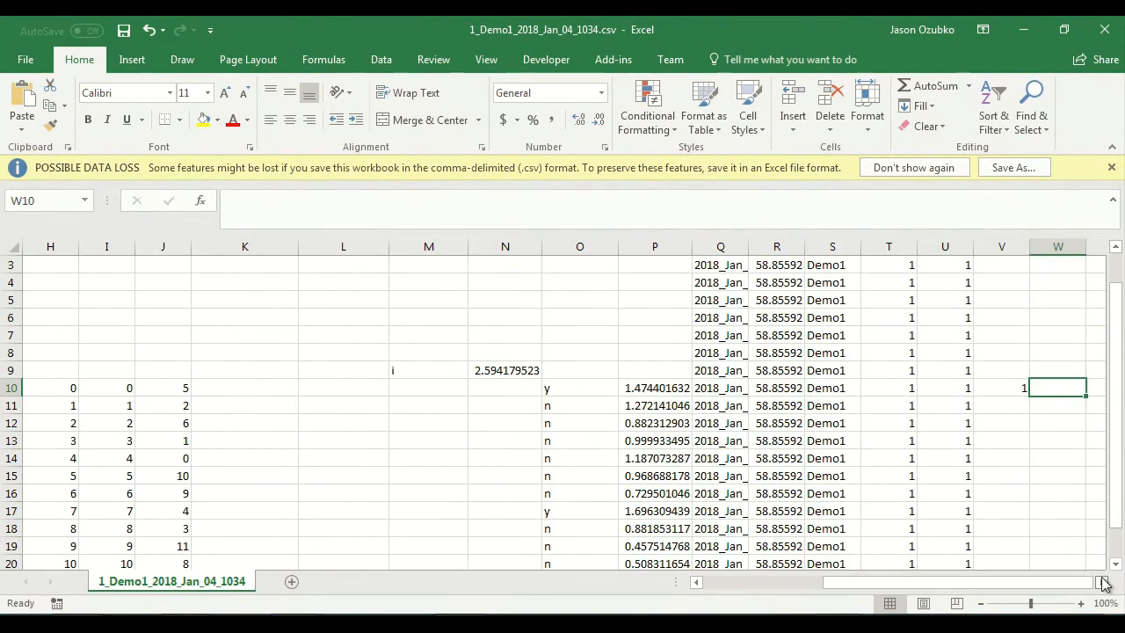
key("Left")
key("Left")
key("Left")
key("Left")
key("Left")
key("Left")
key("Left")
key("Right")
key("Right")
key("Right")
key("Right")
key("Right")
key("Right")
key("Down")
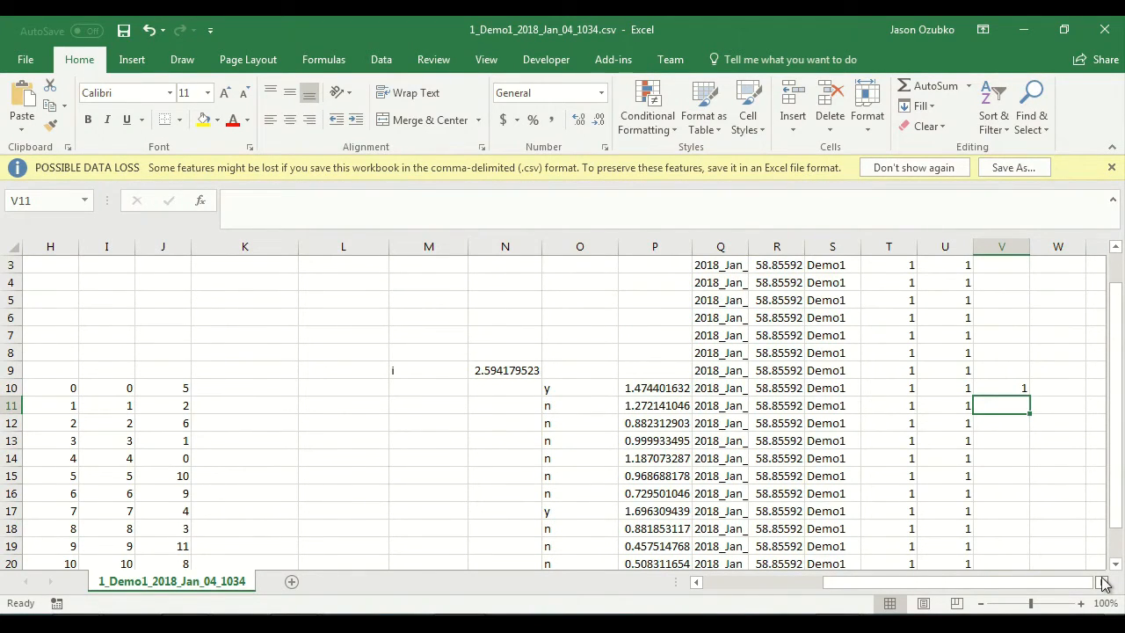
type("0")
key("Return")
type("0")
key("Return")
type("0")
key("Return")
type("0")
key("Return")
type("0")
key("Return")
type("0")
key("Return")
type("1")
key("Return")
type("0")
key("Return")
type("0")
key("Return")
type("0")
key("Return")
type("0")
key("Return")
Step: Check the p_yes codes in V10:V21 against the keyTest.keys responses and the column header
key("Up")
key("Up")
key("Up")
key("Up")
key("Up")
key("Up")
key("Up")
key("Up")
key("Up")
key("Up")
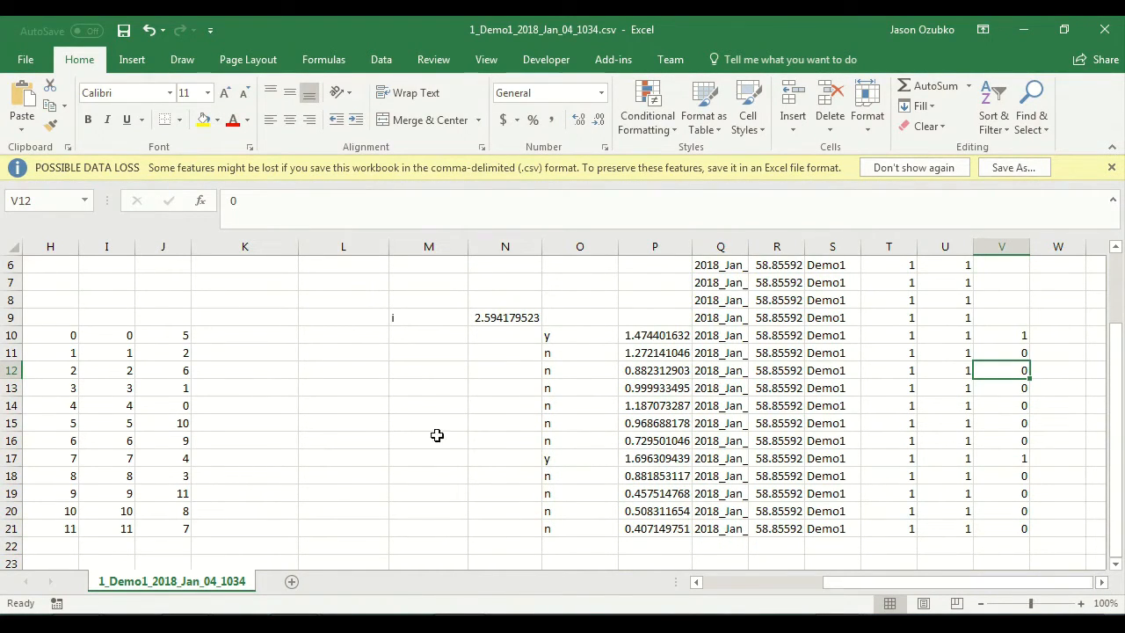
left_click(562, 457)
left_click(997, 460)
left_click_drag(1003, 441, 1011, 345)
left_click(1008, 334)
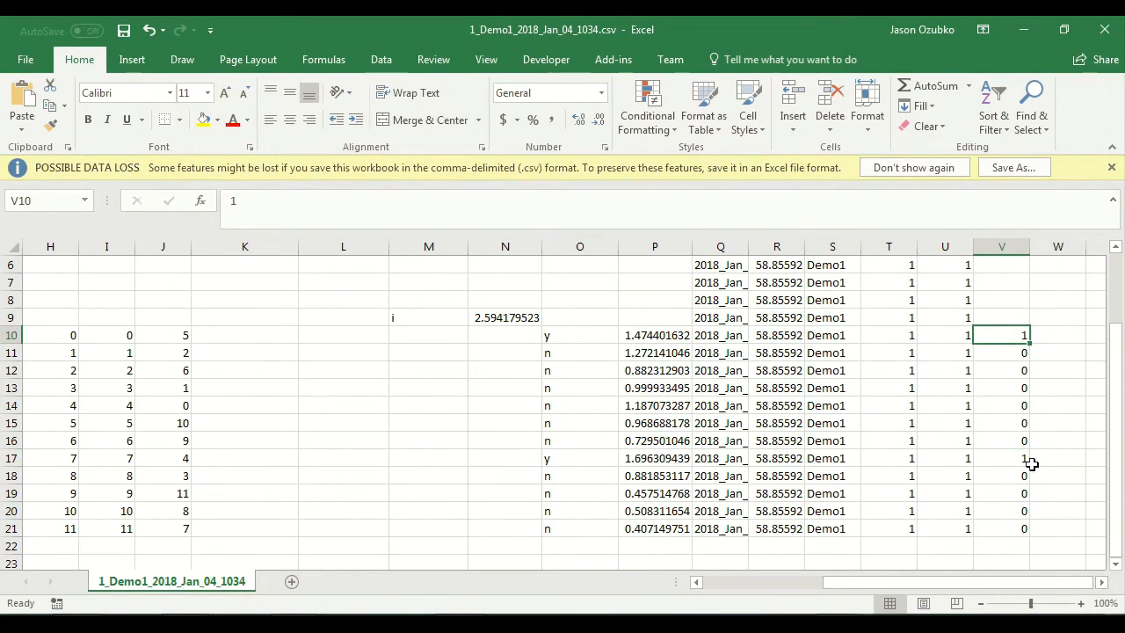
left_click(1013, 527)
scroll(1051, 451, "up", 2)
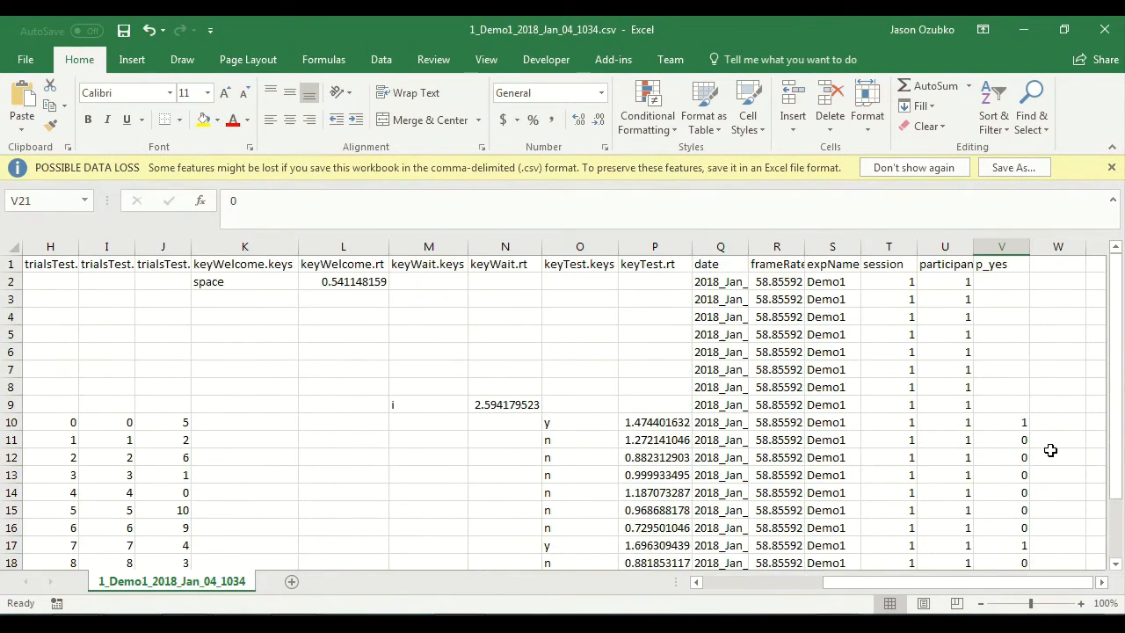
left_click(1003, 264)
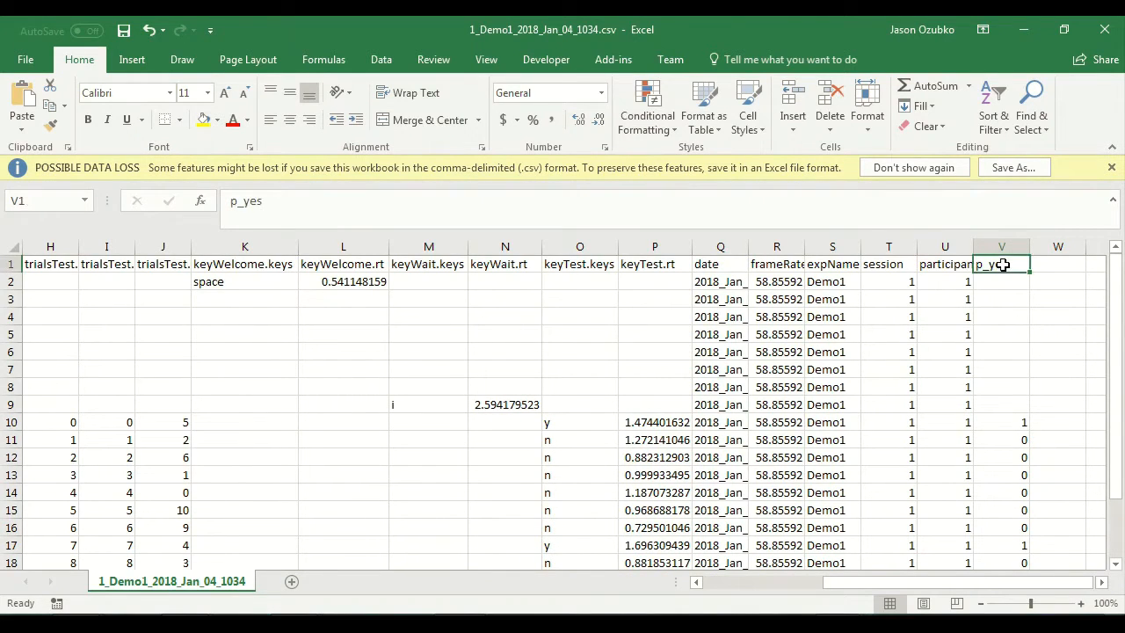
scroll(1015, 397, "down", 1)
scroll(1015, 396, "up", 1)
scroll(997, 387, "down", 2)
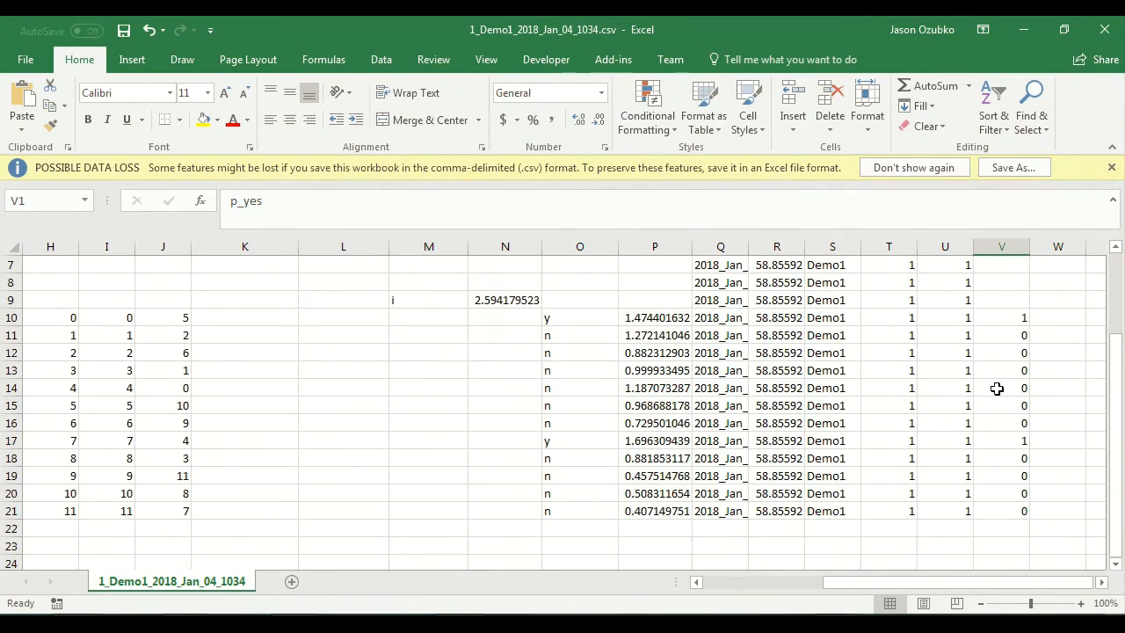
Step: Review single test trials from word color to p_yes code by selecting A10:V10 and A12:V12
left_click(1009, 319)
left_click_drag(1039, 582, 849, 591)
left_click(45, 315)
left_click_drag(46, 314, 951, 317)
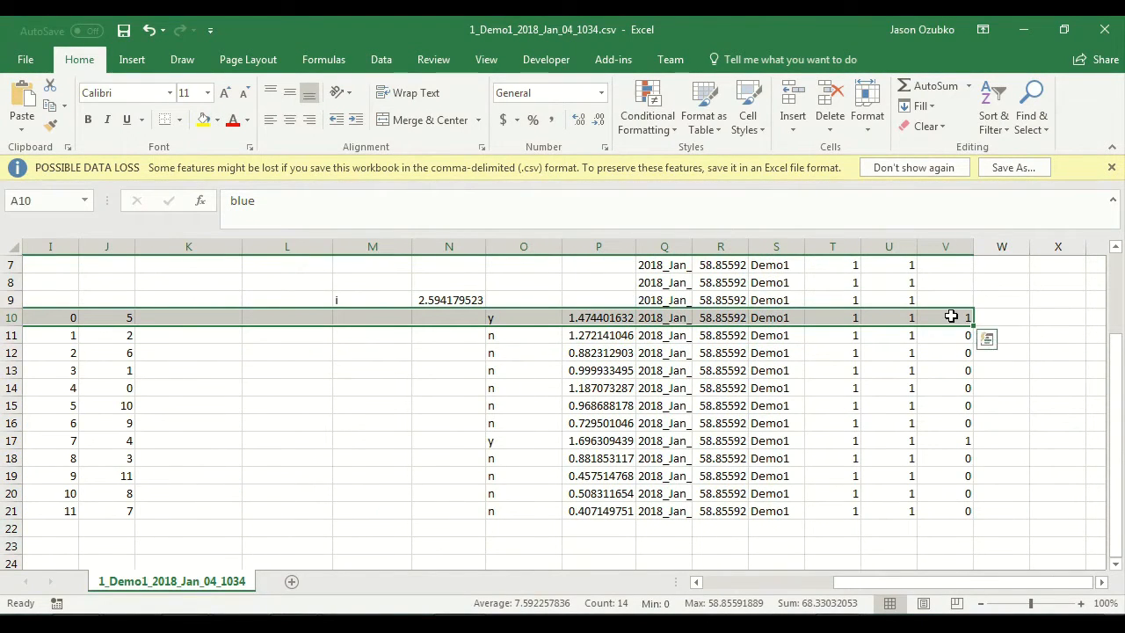
left_click_drag(924, 583, 791, 582)
left_click_drag(40, 353, 945, 352)
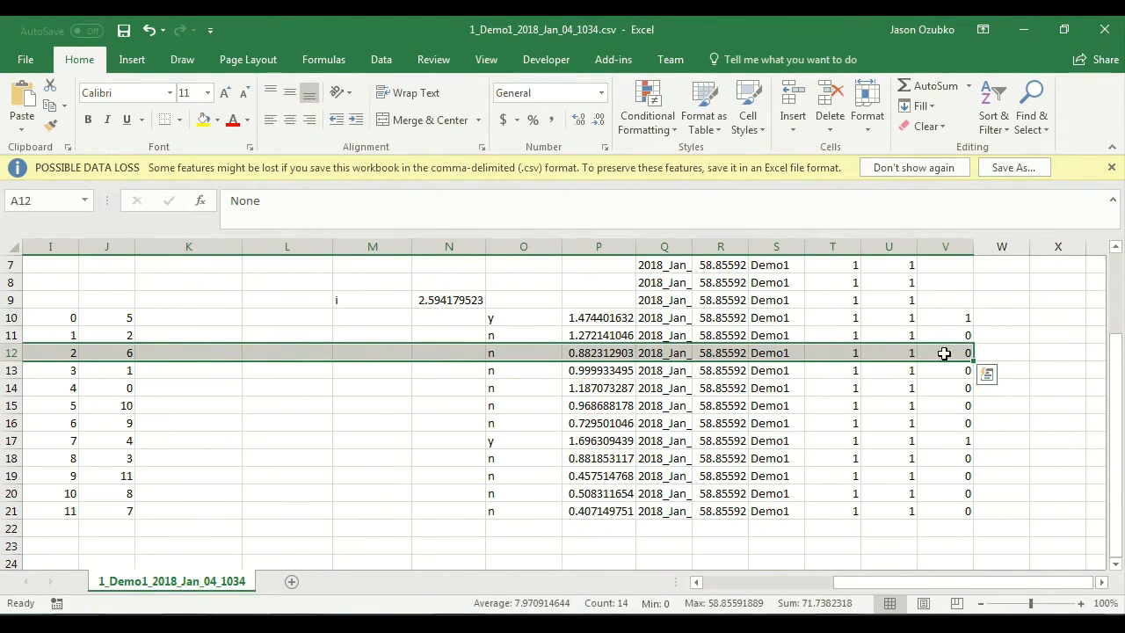
left_click_drag(980, 585, 870, 582)
left_click(1093, 322)
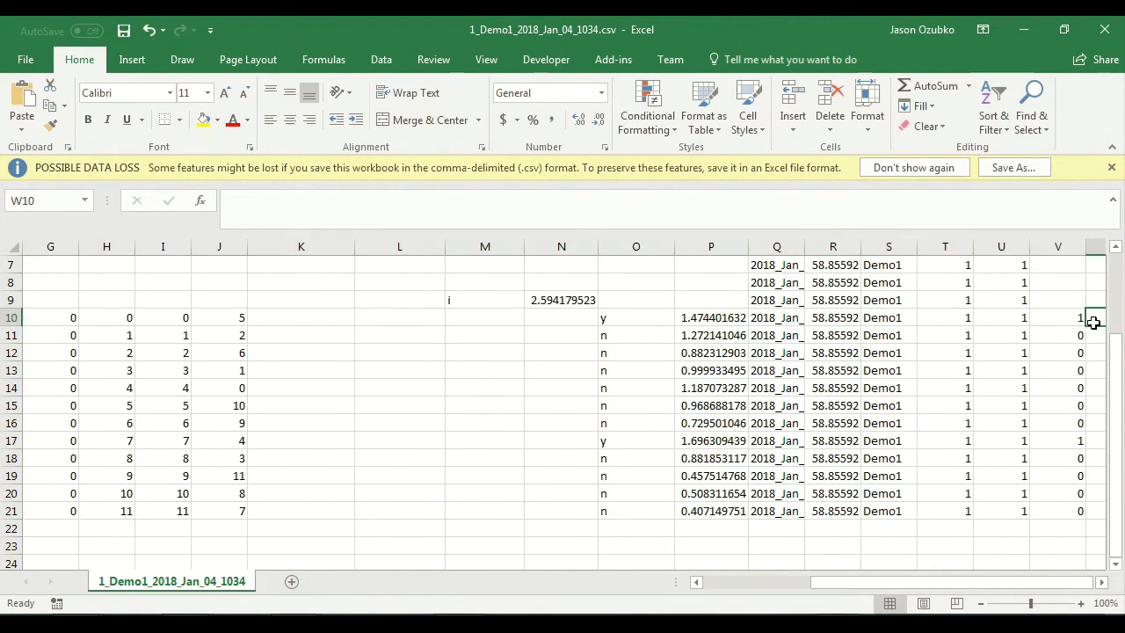
Step: Create a PivotTable at A1 of a new worksheet from columns A:V of the 1_Demo1_2018_Jan_04_1034 sheet
left_click(291, 582)
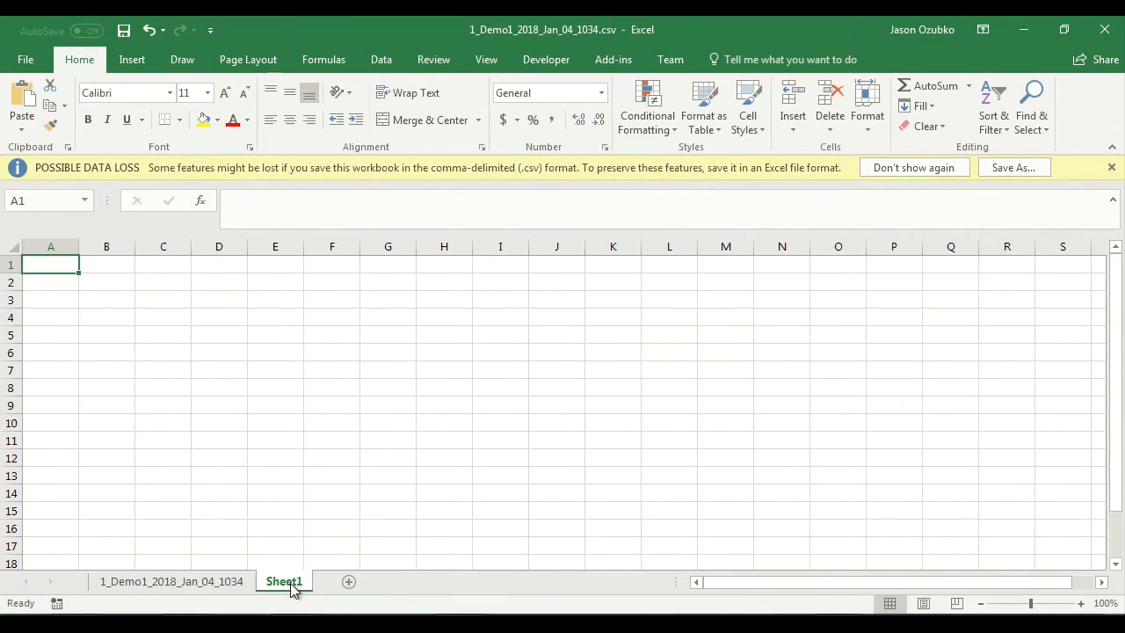
left_click(131, 59)
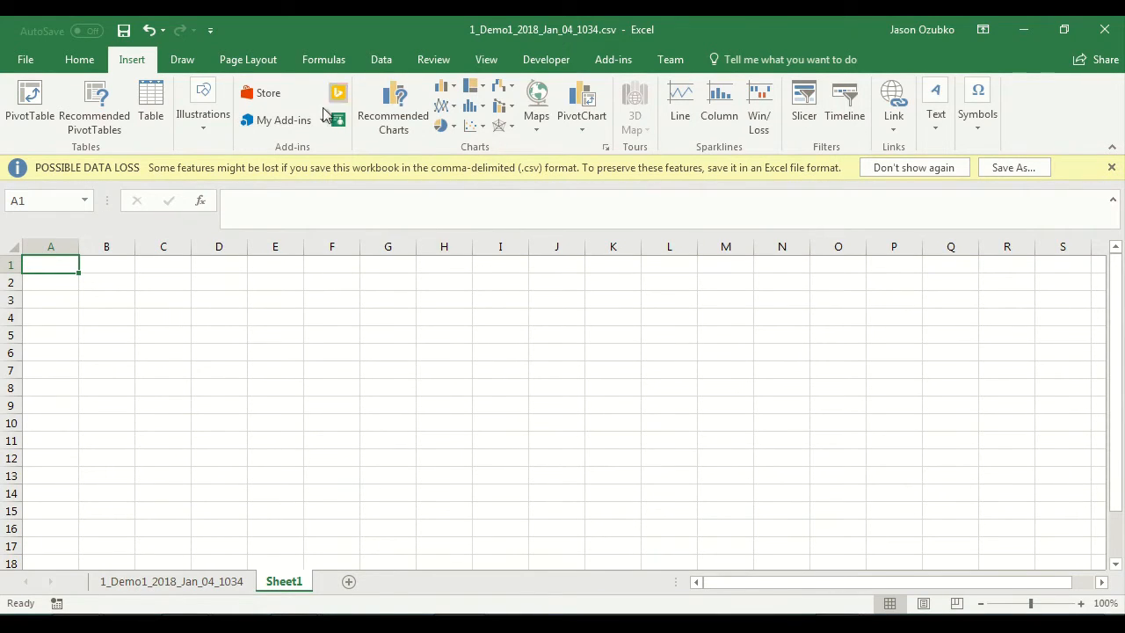
left_click(26, 103)
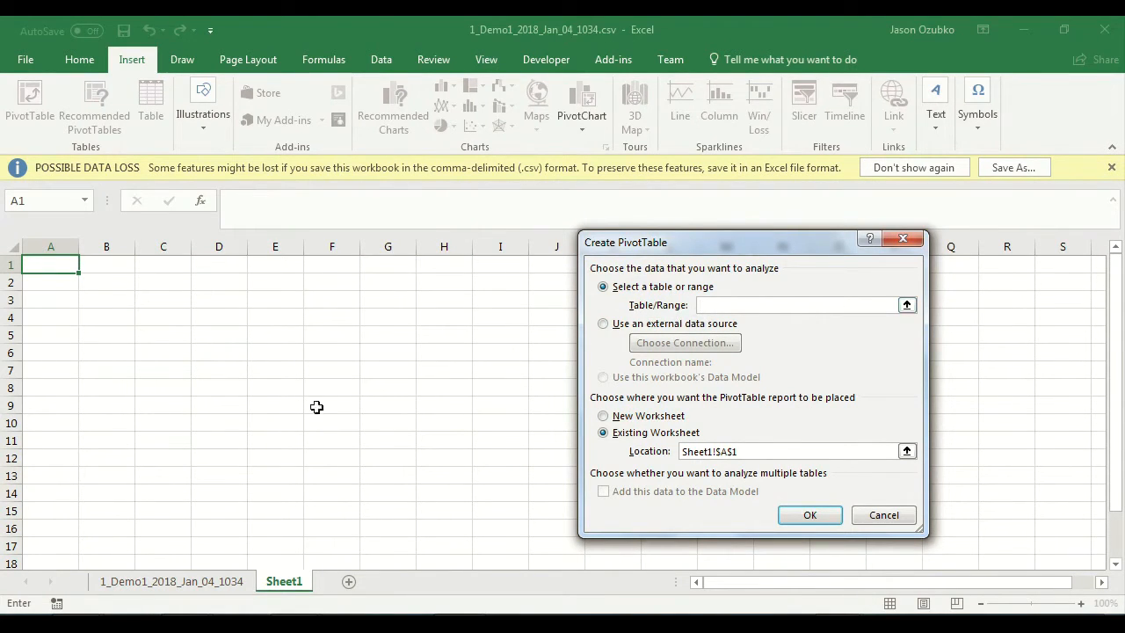
left_click(213, 580)
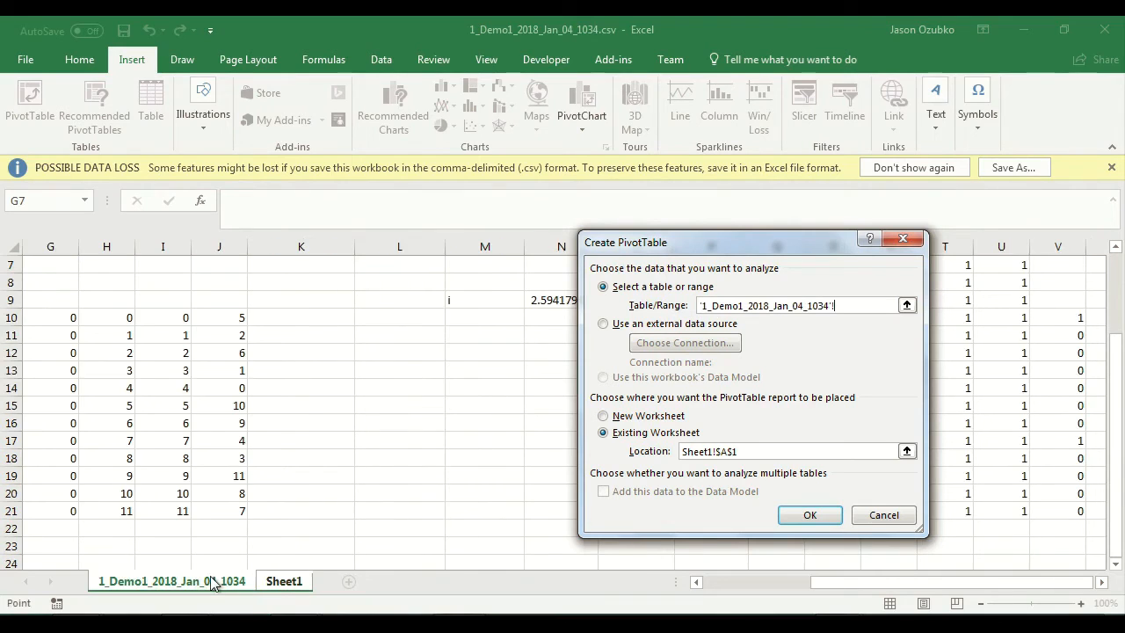
scroll(201, 398, "up", 2)
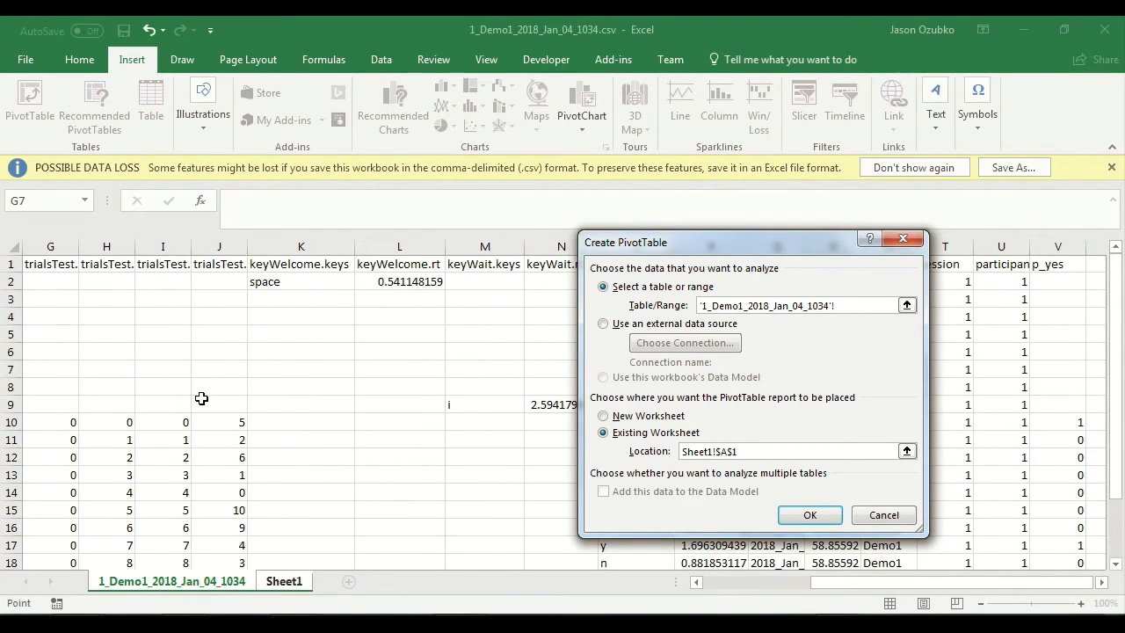
mouse_move(870, 589)
left_mouse_down()
mouse_move(723, 584)
mouse_move(868, 605)
mouse_move(993, 589)
mouse_move(864, 587)
left_mouse_up()
left_click_drag(49, 245, 1085, 313)
left_click_drag(920, 584, 812, 583)
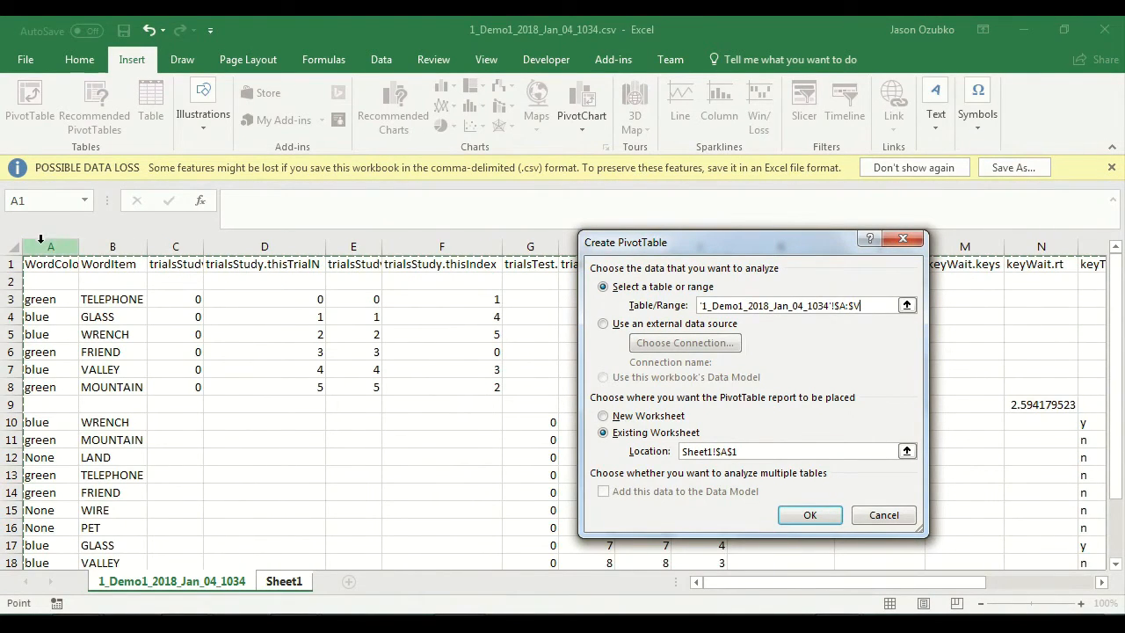
left_click_drag(41, 245, 1060, 333)
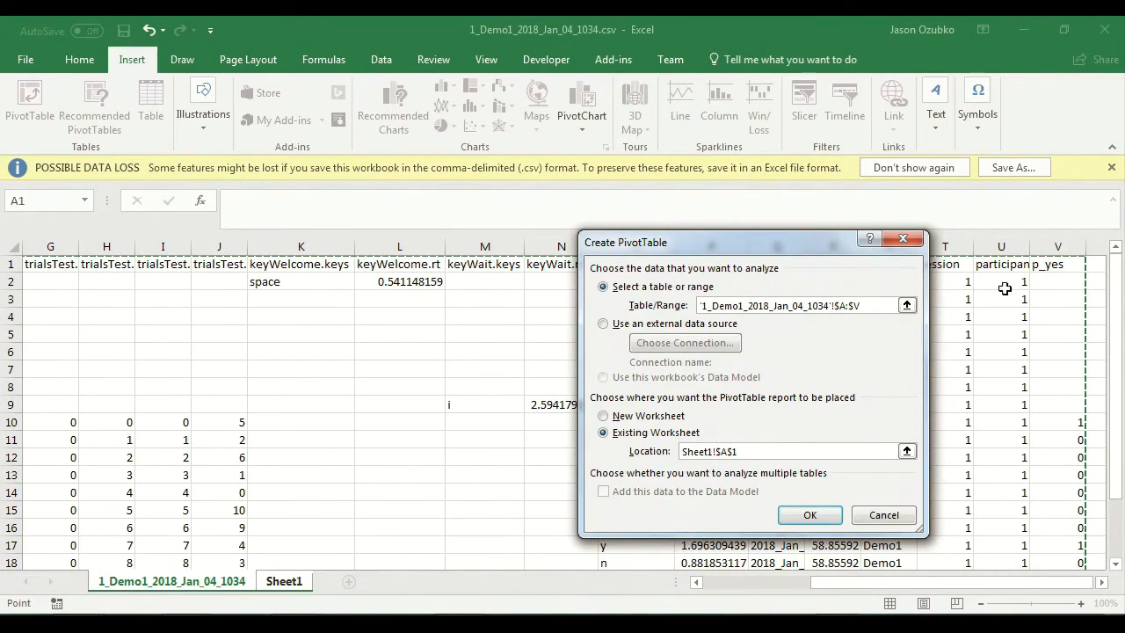
left_click(809, 516)
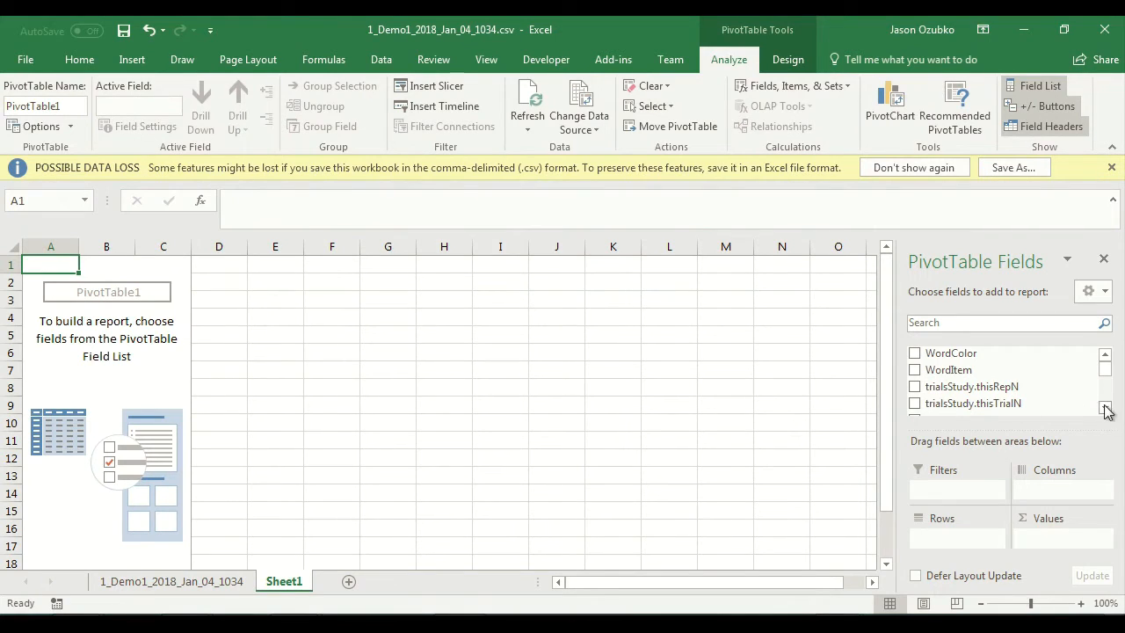
Step: Examine the WordColor values and matching WordItem words of the test trials in A10:B21 on the data sheet
mouse_move(1106, 366)
left_mouse_down()
mouse_move(1107, 411)
mouse_move(1107, 367)
left_mouse_up()
left_click(233, 580)
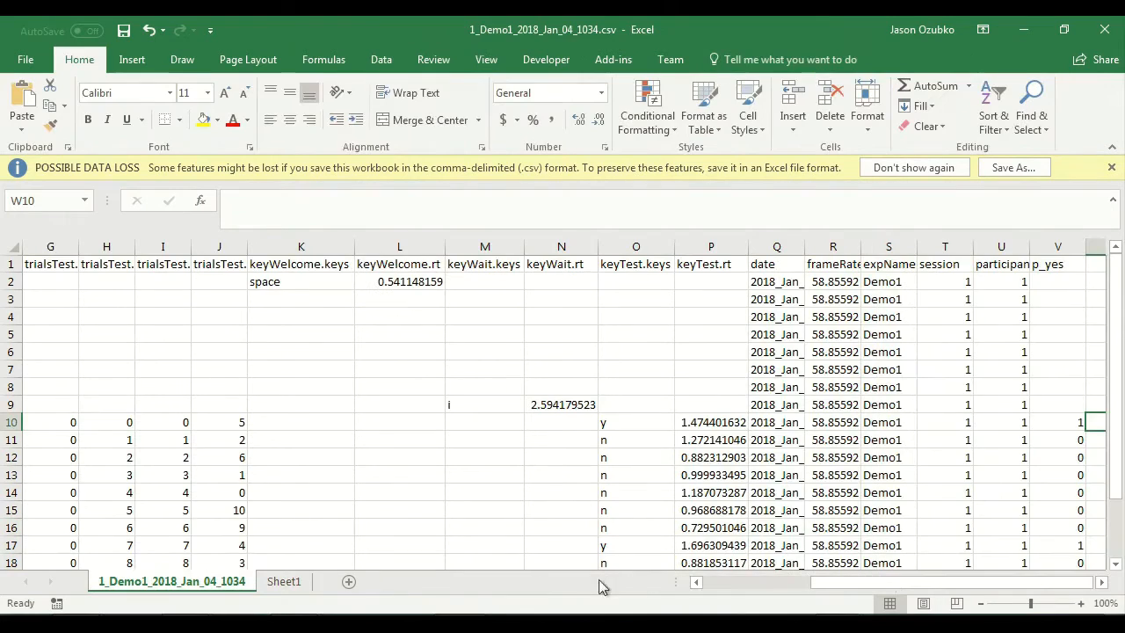
left_click_drag(916, 583, 810, 583)
scroll(53, 378, "down", 2)
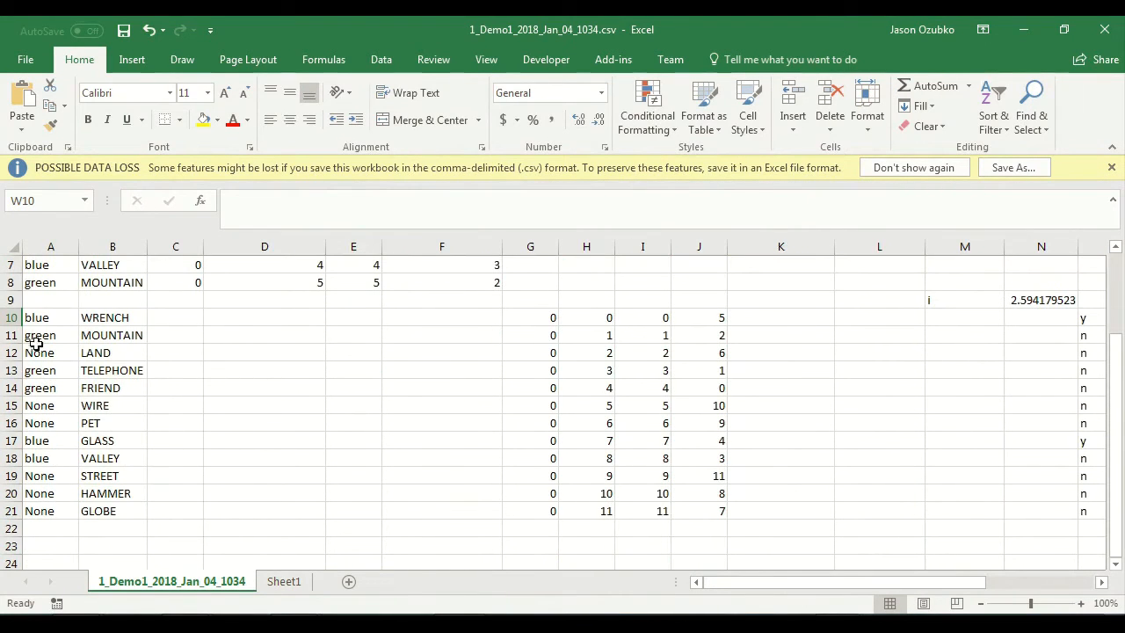
left_click_drag(37, 317, 56, 395)
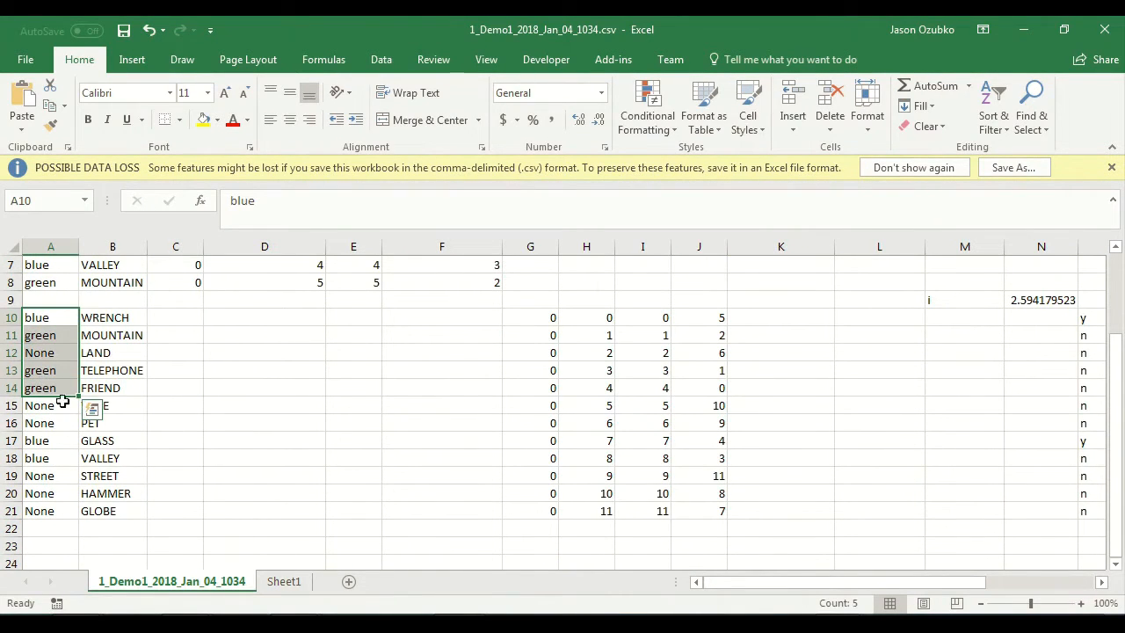
left_click(105, 332)
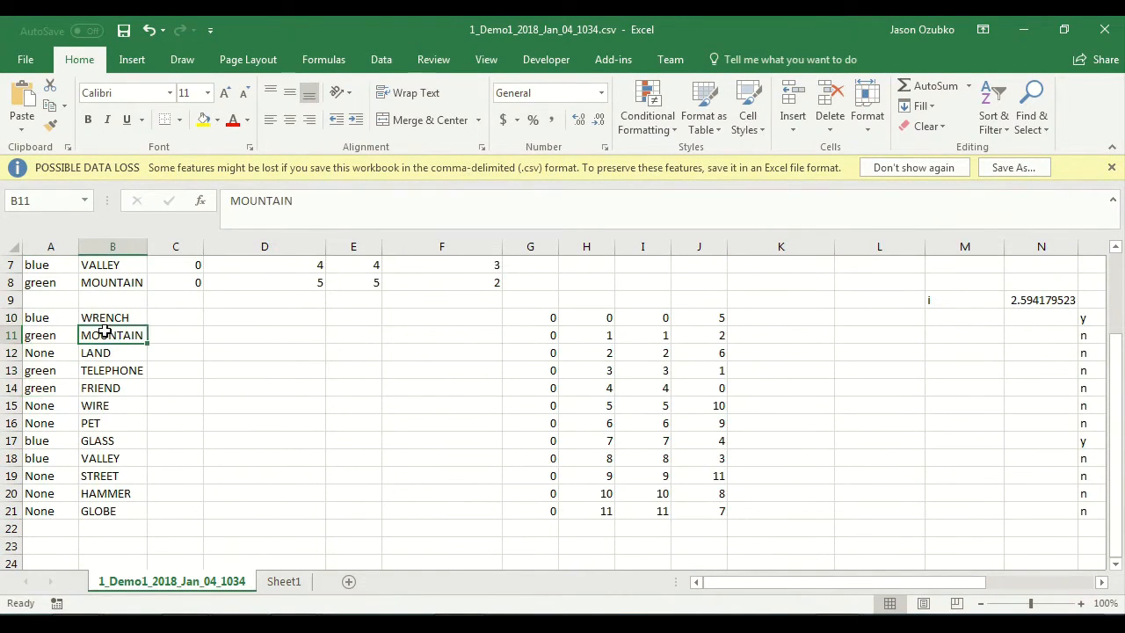
left_click(37, 336)
left_click_drag(41, 337, 44, 428)
left_click(143, 373)
left_click_drag(40, 476, 50, 511)
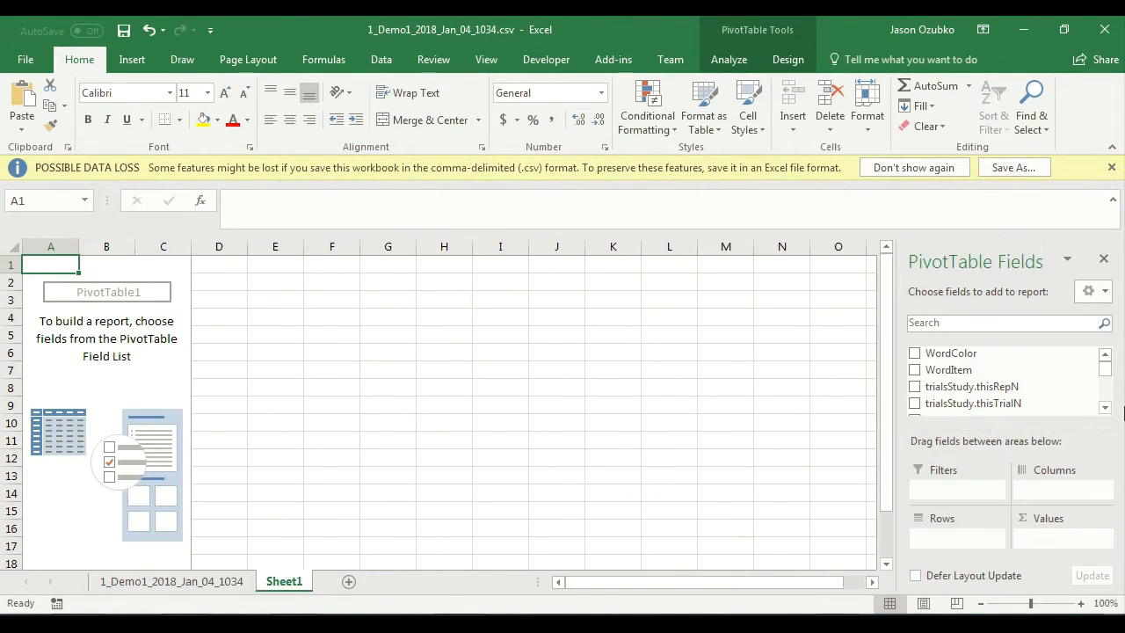
Step: Compare the PivotTable field list with the WordColor column and the other headers on the data sheet
left_click_drag(1105, 373, 1105, 384)
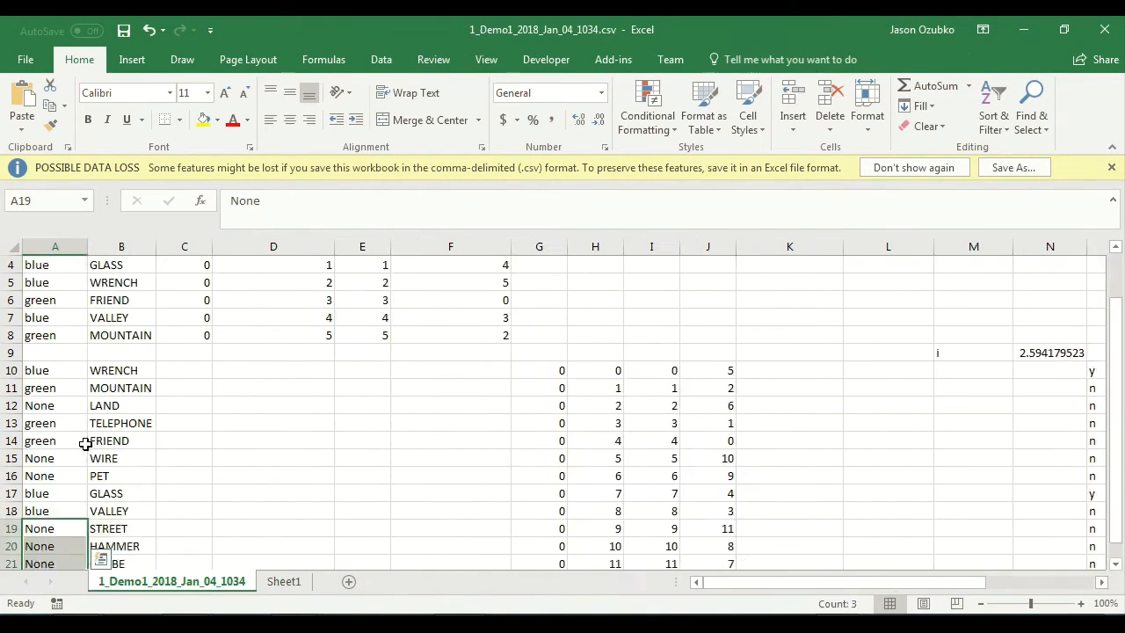
scroll(83, 443, "up", 1)
left_click(54, 262)
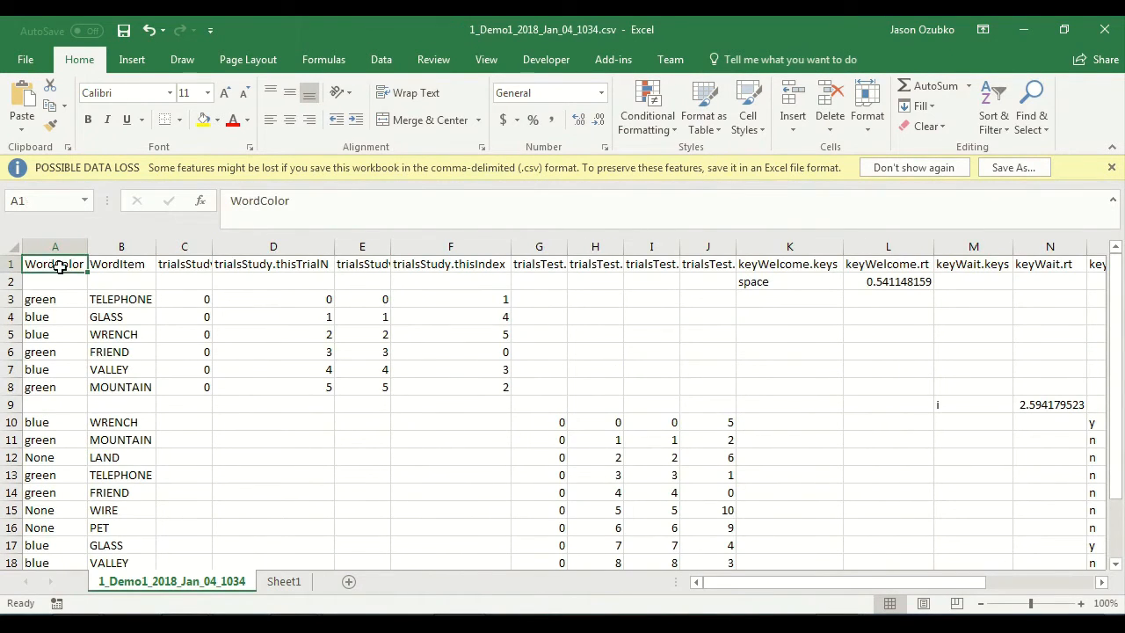
scroll(63, 338, "down", 1)
scroll(53, 351, "down", 2)
scroll(38, 351, "up", 3)
scroll(39, 361, "down", 2)
scroll(178, 437, "up", 2)
left_click(284, 583)
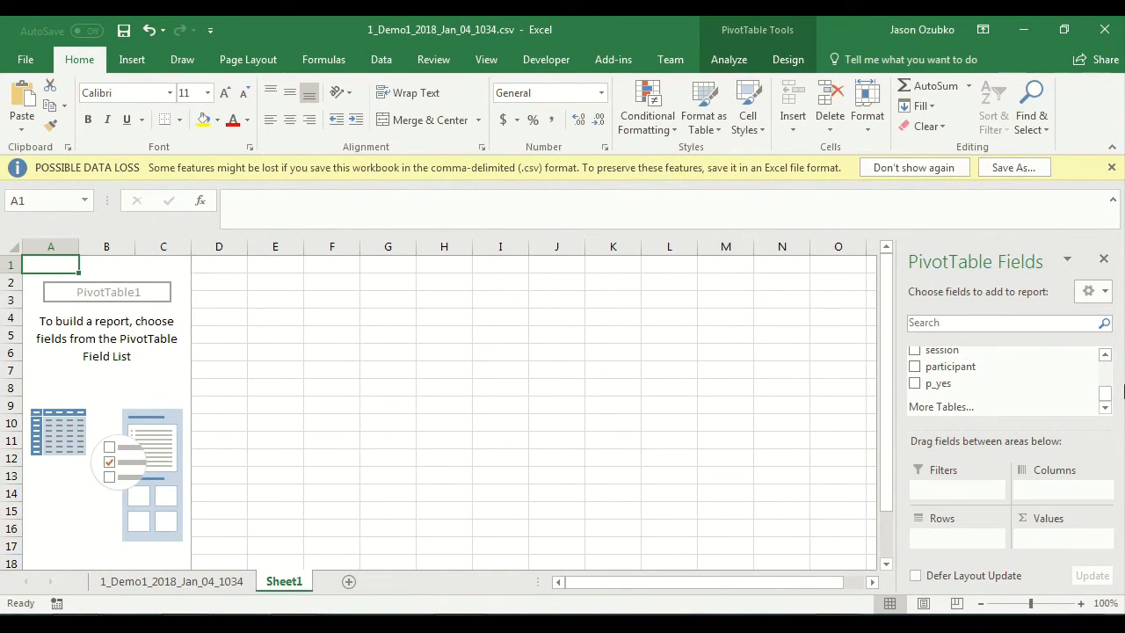
Step: Add the WordColor field to the PivotTable as column labels
left_click(1105, 356)
left_click(1105, 356)
left_click(1105, 356)
left_click(1105, 356)
left_click(1105, 356)
left_click(1105, 356)
left_click(1105, 356)
left_click(1105, 356)
left_click(1105, 356)
left_click(1105, 356)
left_click(1105, 356)
left_click_drag(971, 352, 1064, 490)
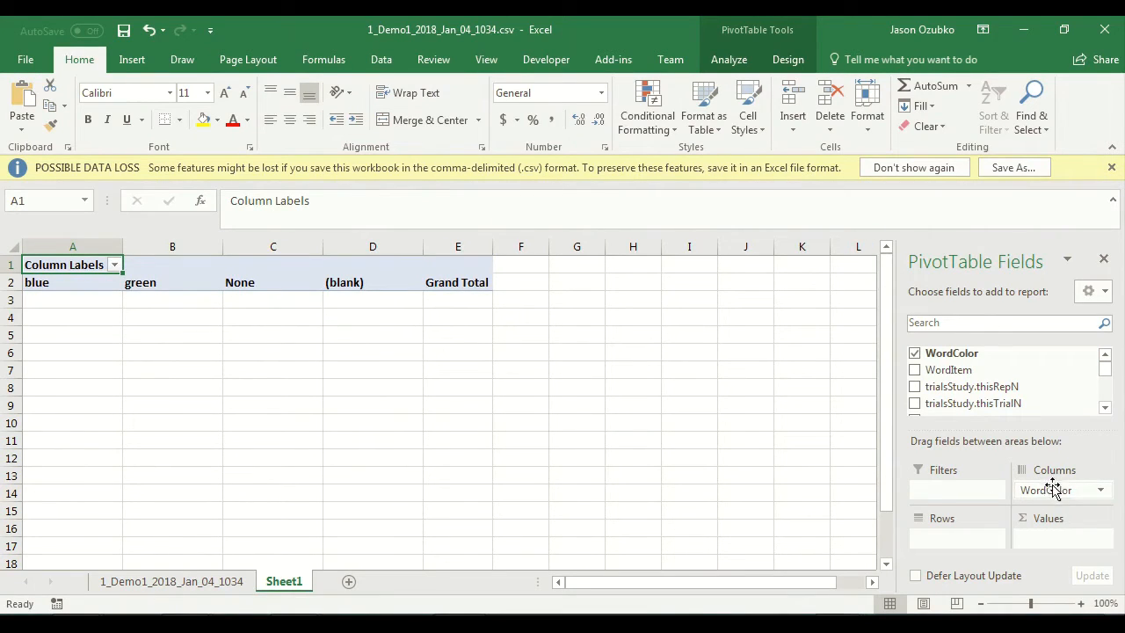
Step: Examine the cells under the blue, green and None headings of the PivotTable against the data sheet
left_click(67, 301)
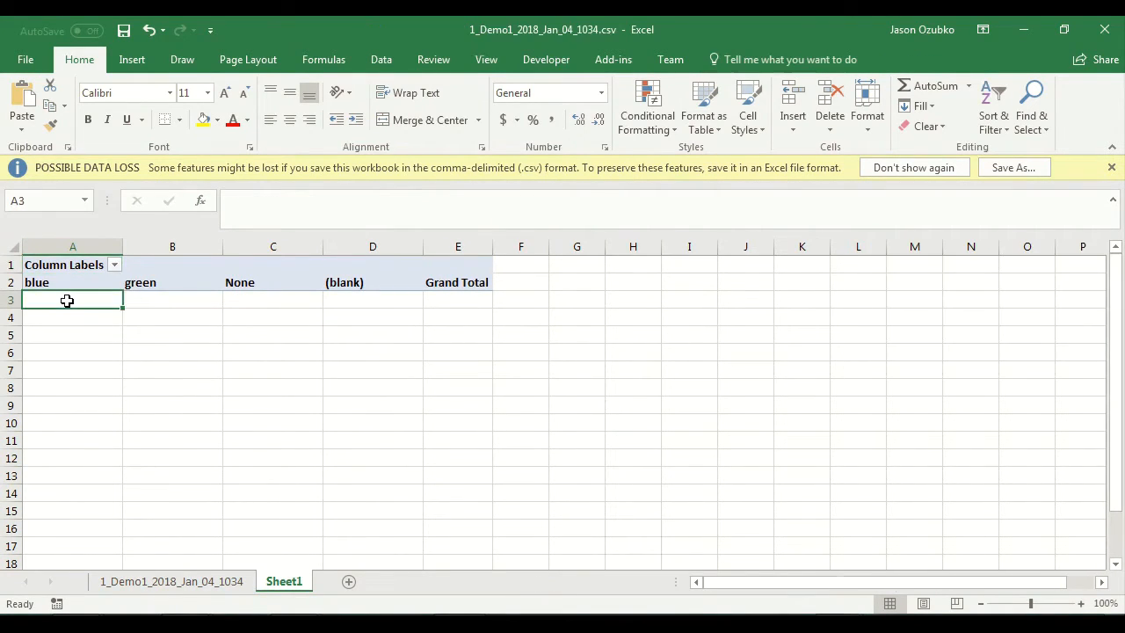
left_click(177, 299)
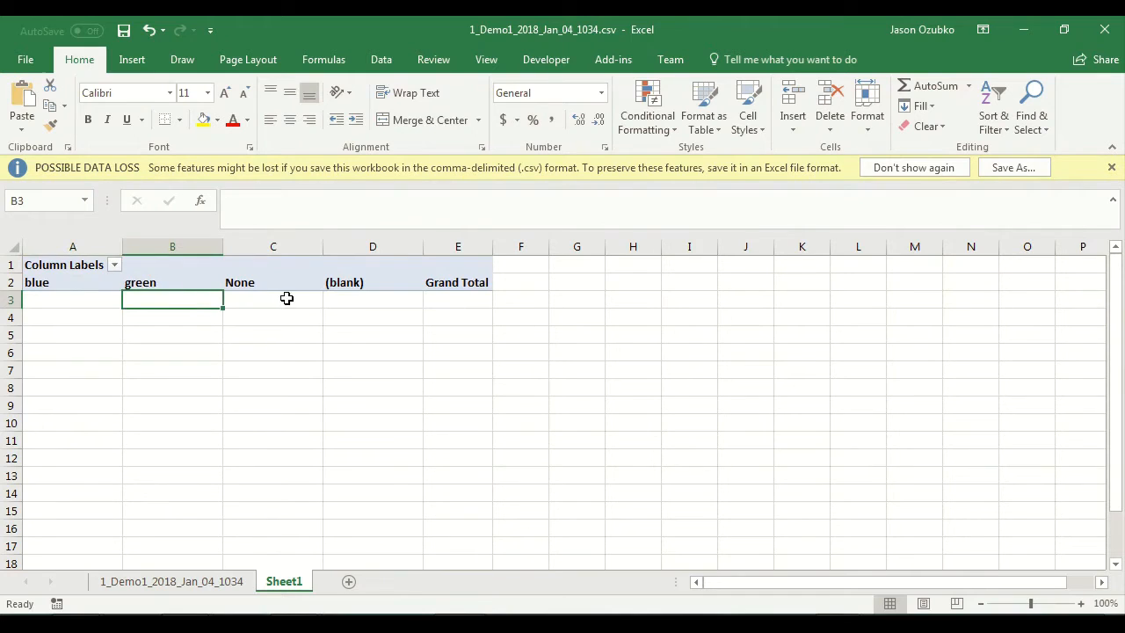
left_click(287, 299)
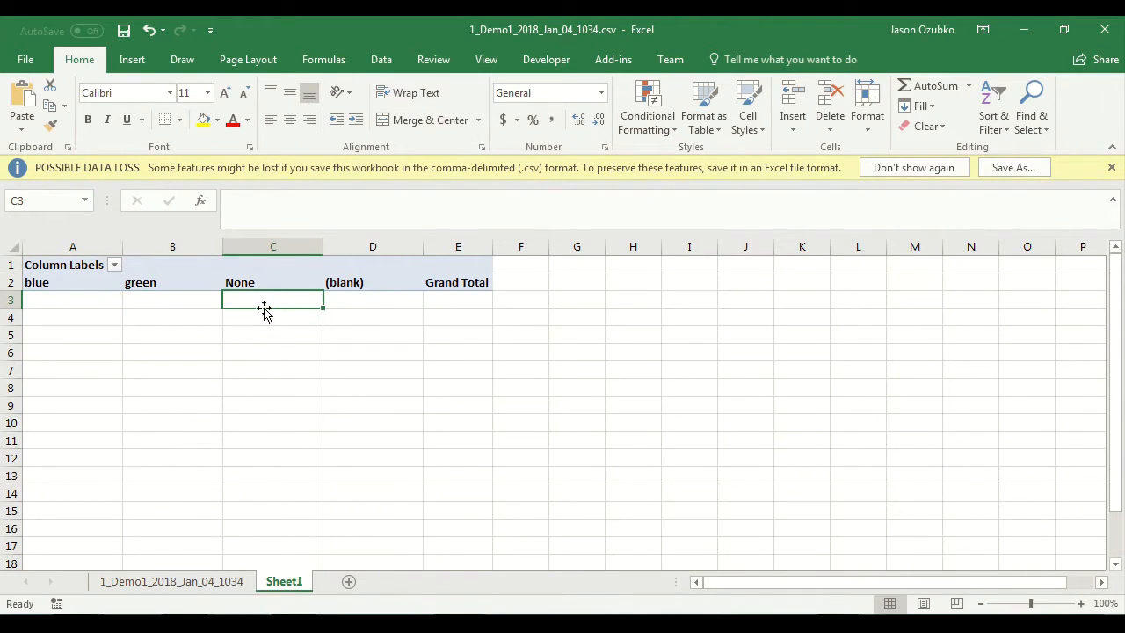
left_click(61, 299)
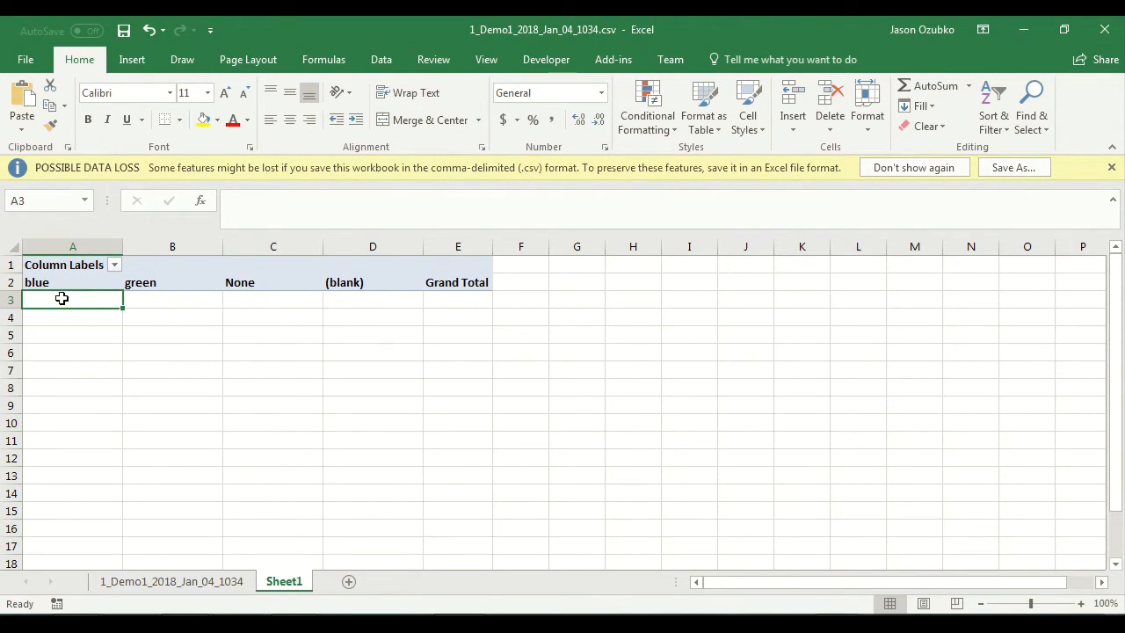
left_click(189, 302)
left_click(281, 302)
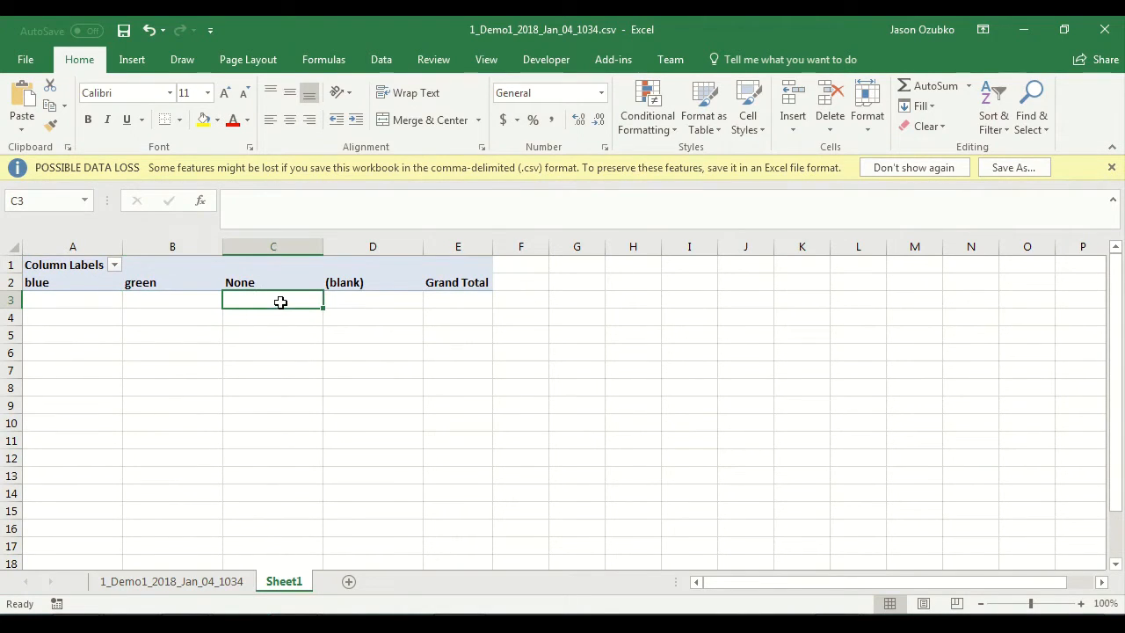
left_click(179, 587)
left_click(274, 582)
Step: Add the p_yes field to the PivotTable's values
left_click(412, 274)
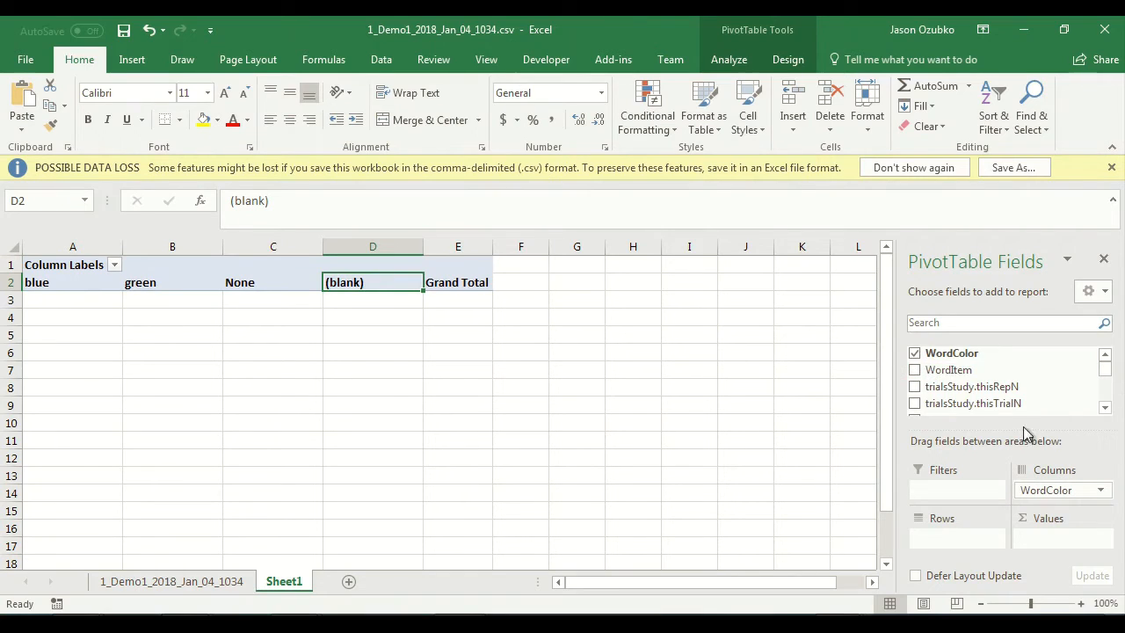
mouse_move(1033, 439)
left_mouse_down()
mouse_move(1030, 361)
mouse_move(1032, 423)
left_mouse_up()
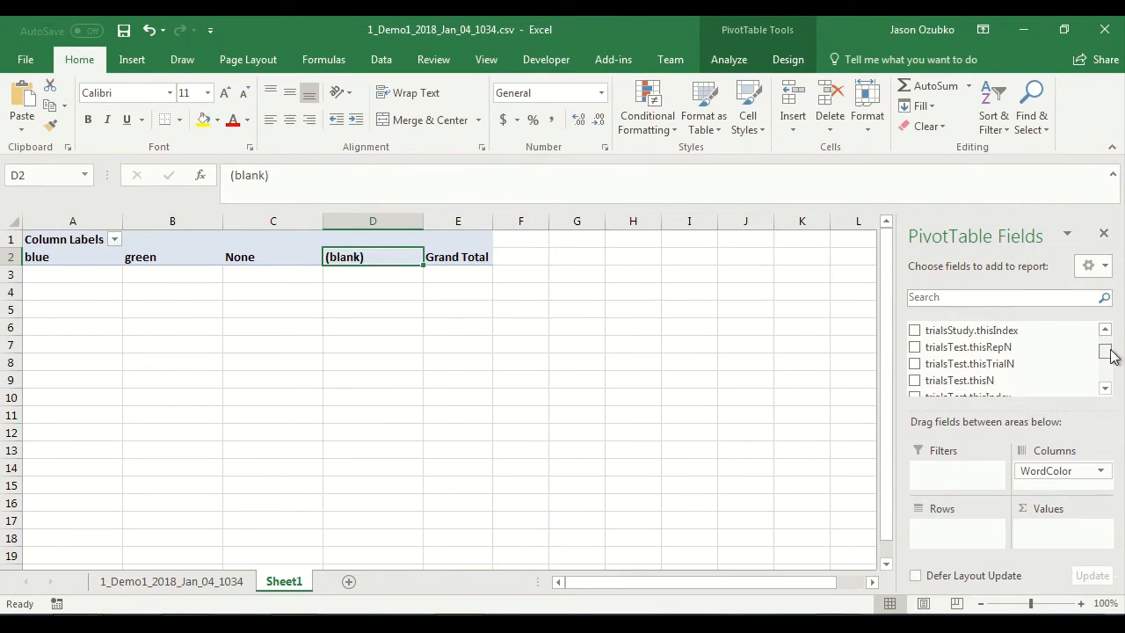
left_click_drag(1110, 350, 1107, 376)
left_click_drag(931, 367, 1046, 536)
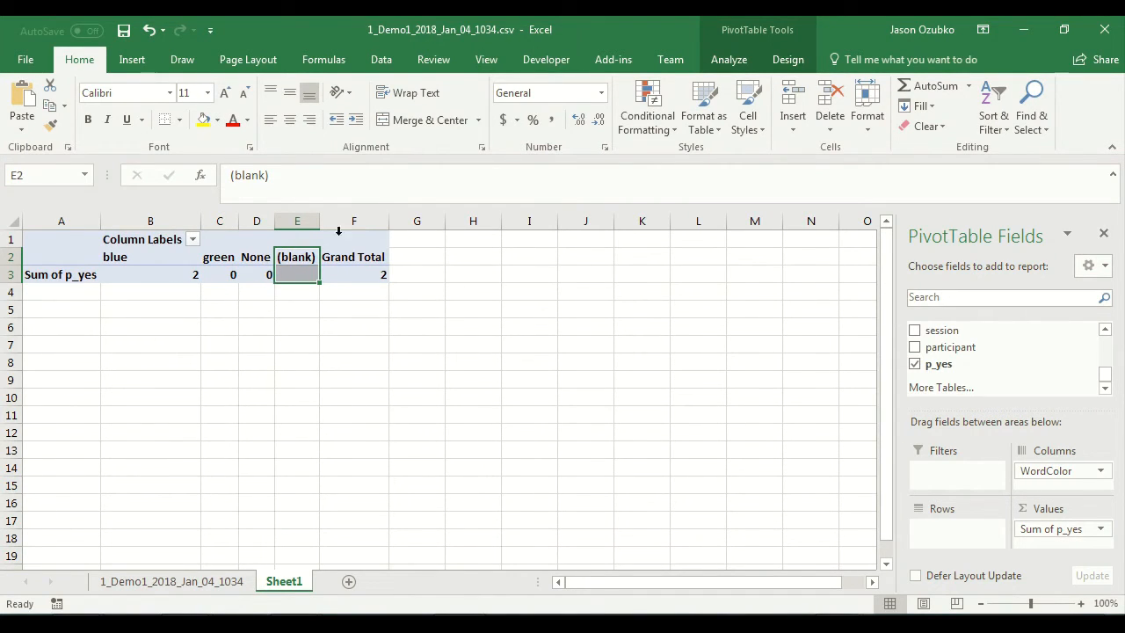
Step: Center the contents of columns A:F and check the p_yes sums under blue, green and None
left_click_drag(353, 220, 55, 224)
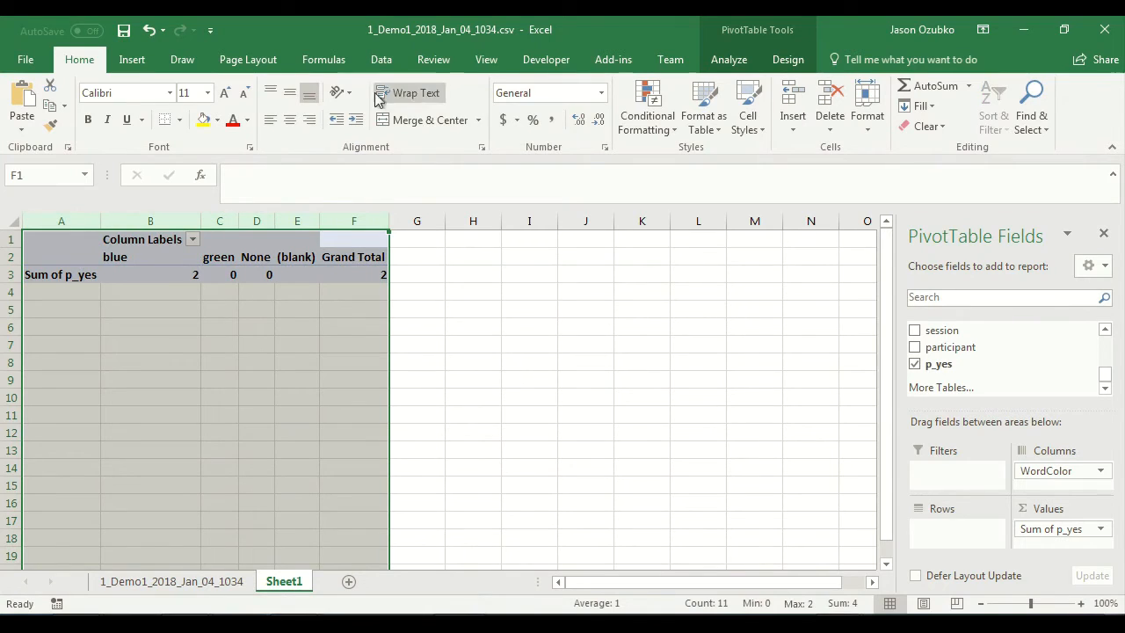
left_click(289, 118)
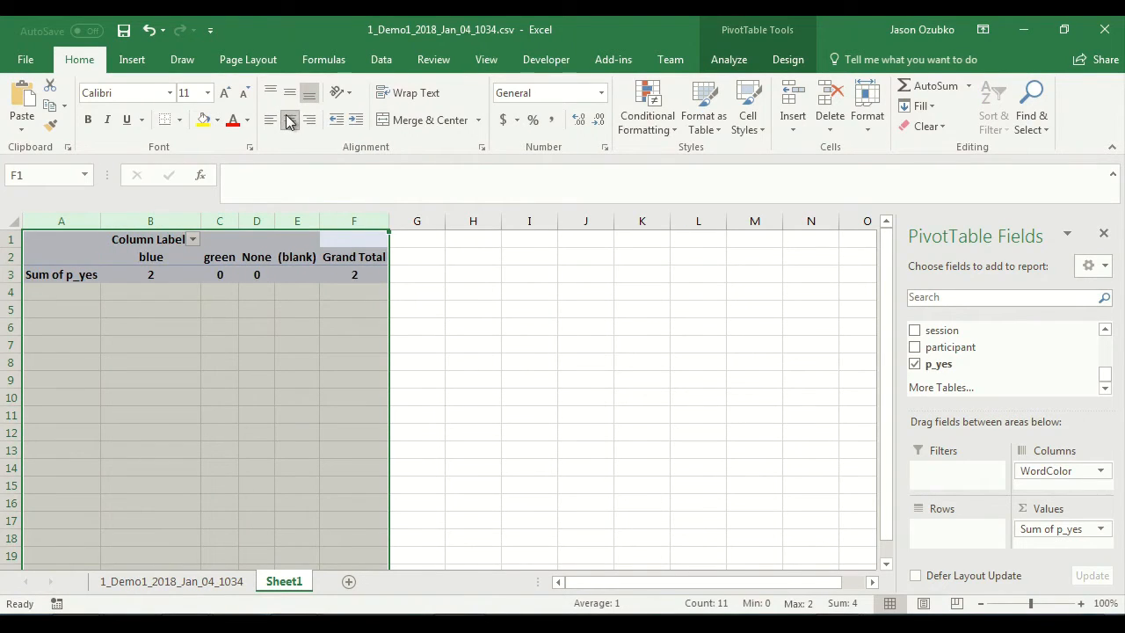
left_click(225, 318)
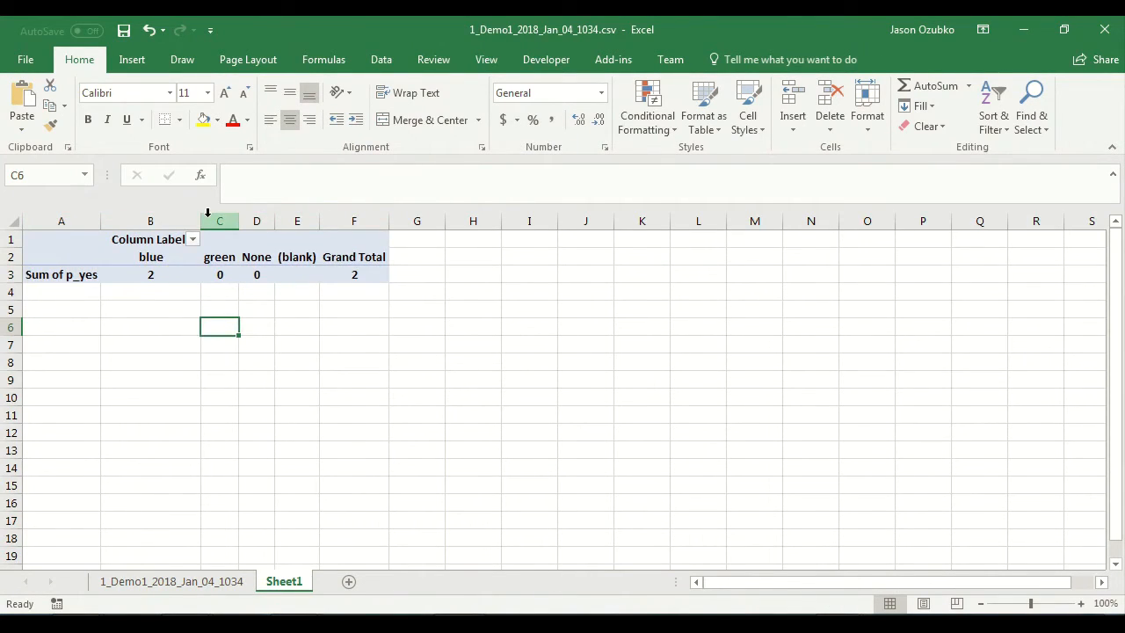
left_click(160, 275)
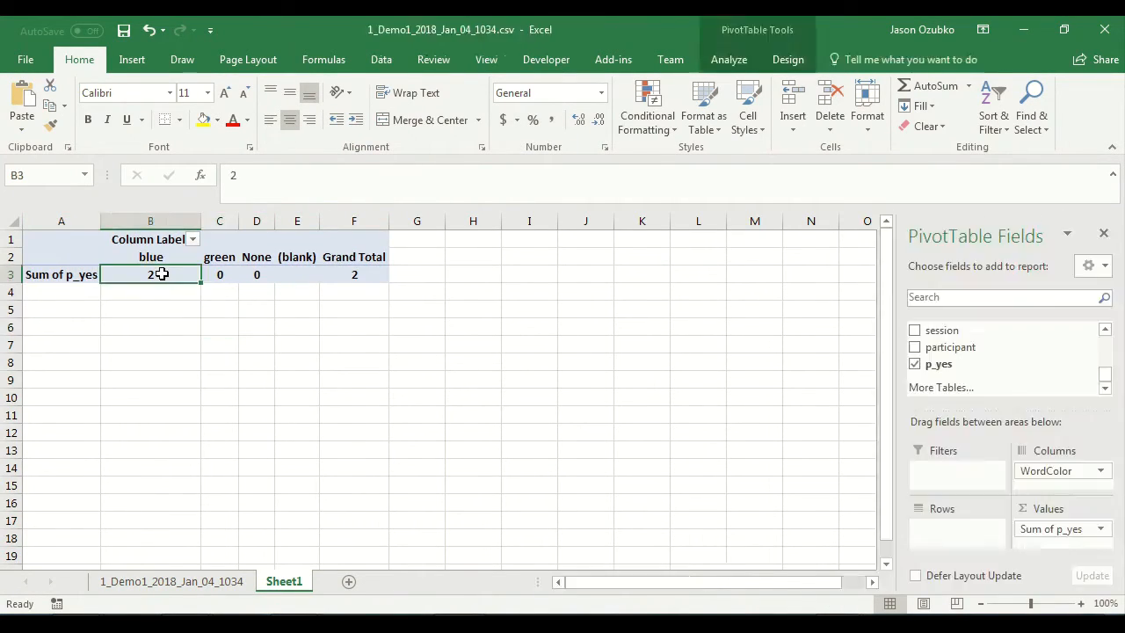
left_click(219, 275)
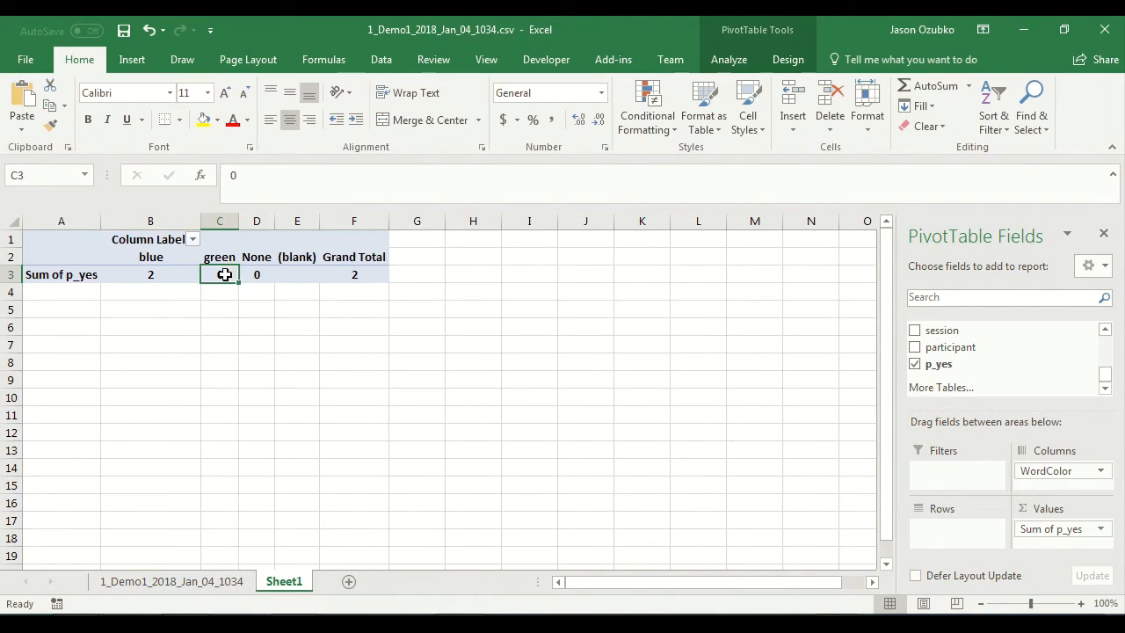
left_click(258, 272)
left_click(268, 360)
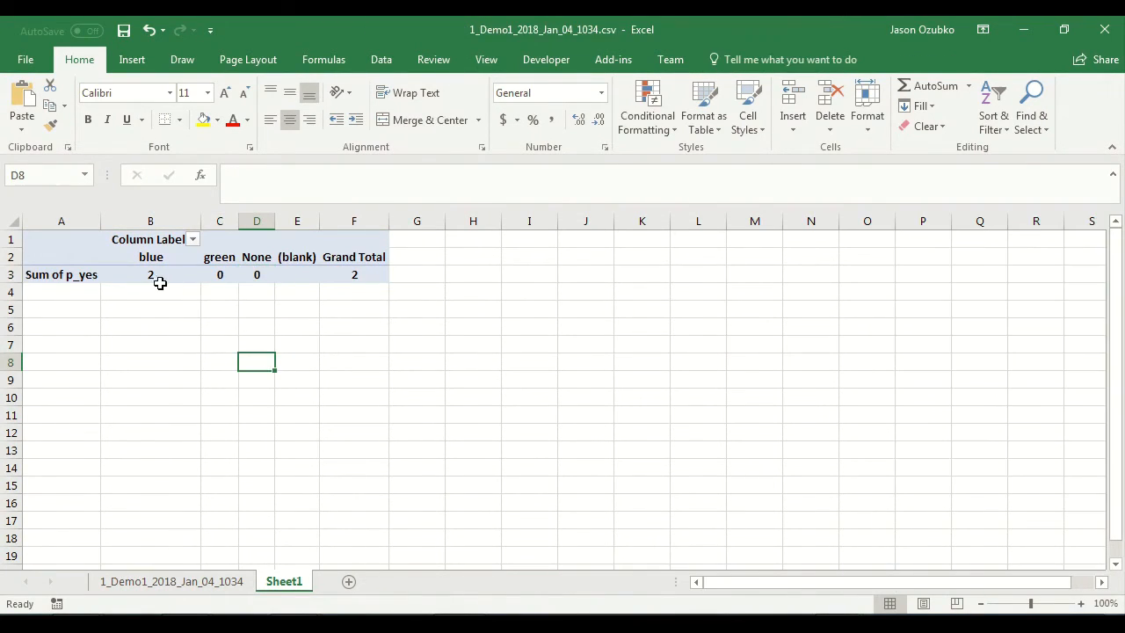
Step: Set the PivotTable's p_yes value field to summarize by Count
left_click(159, 279)
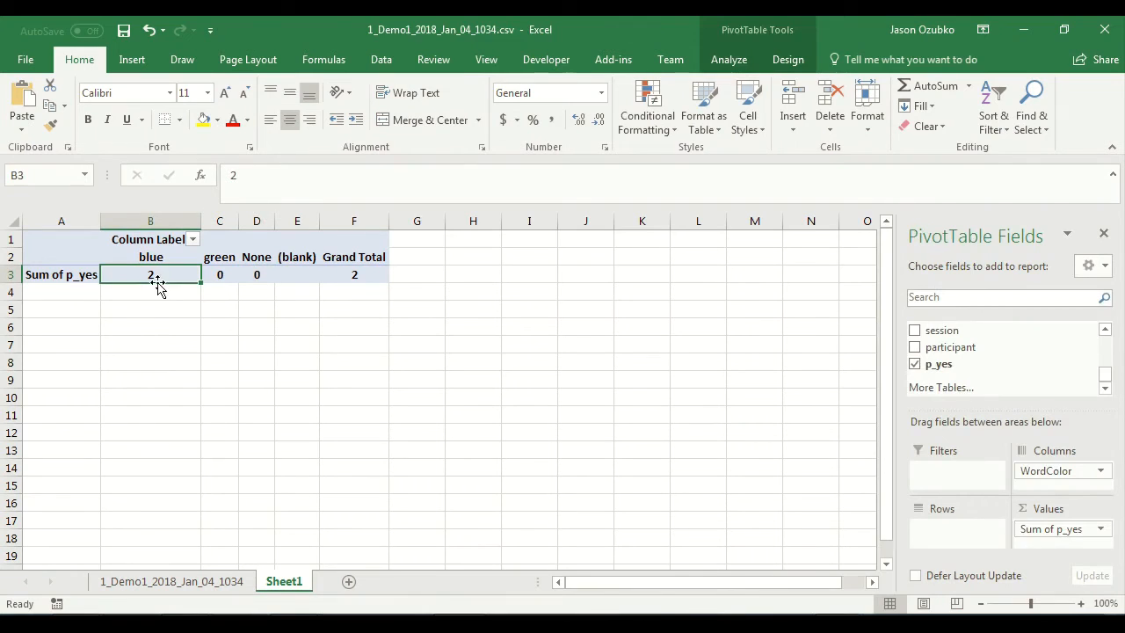
left_click(1102, 531)
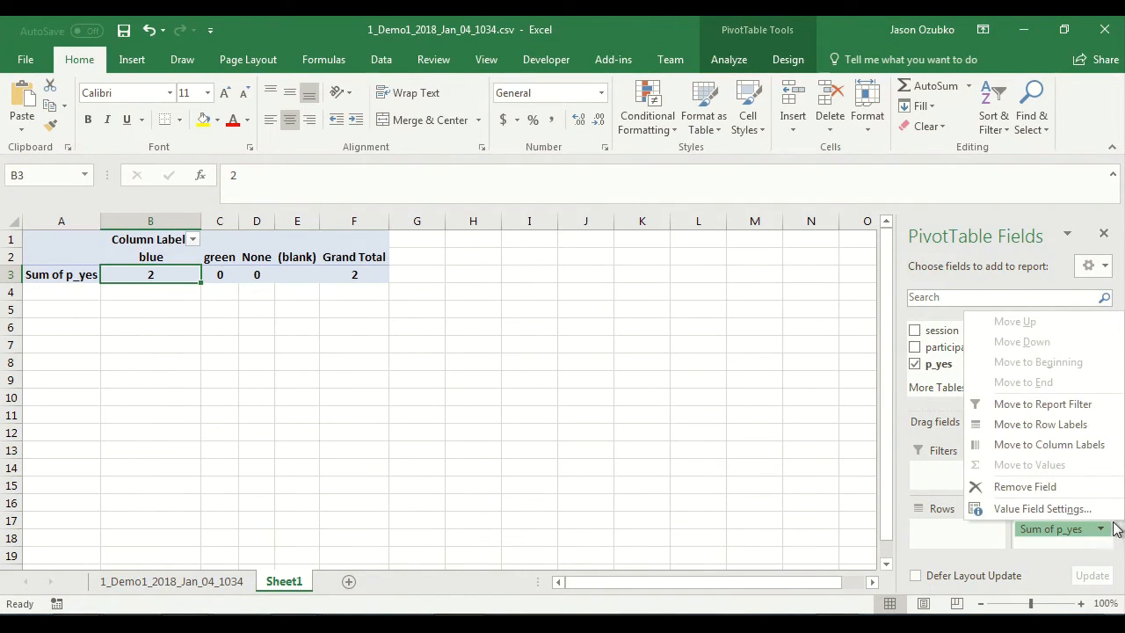
left_click(1100, 529)
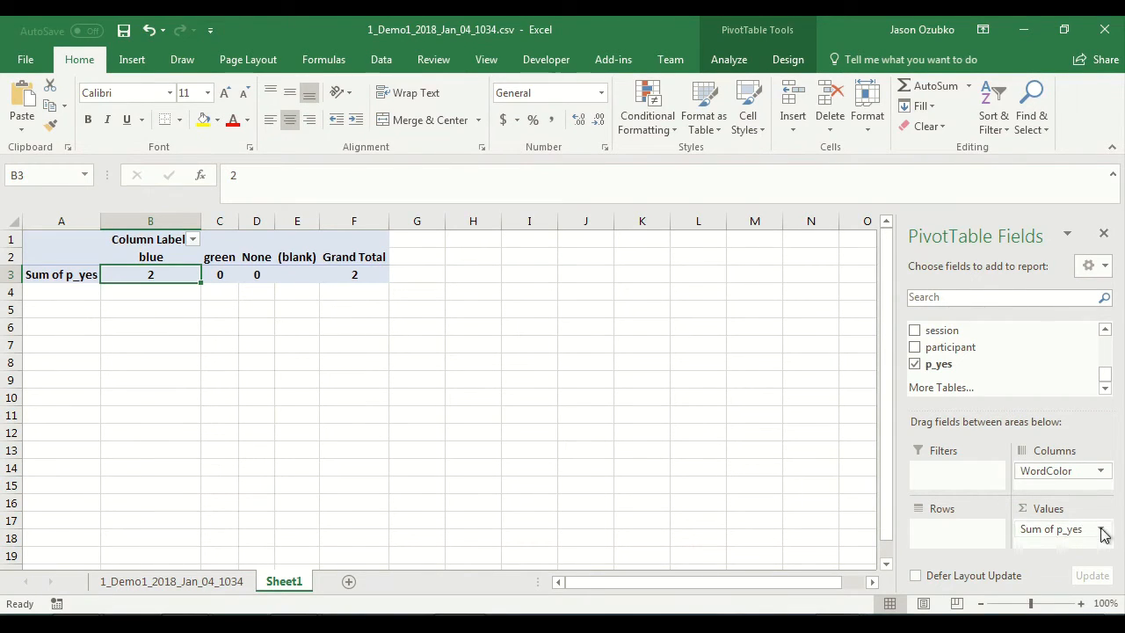
left_click(1101, 530)
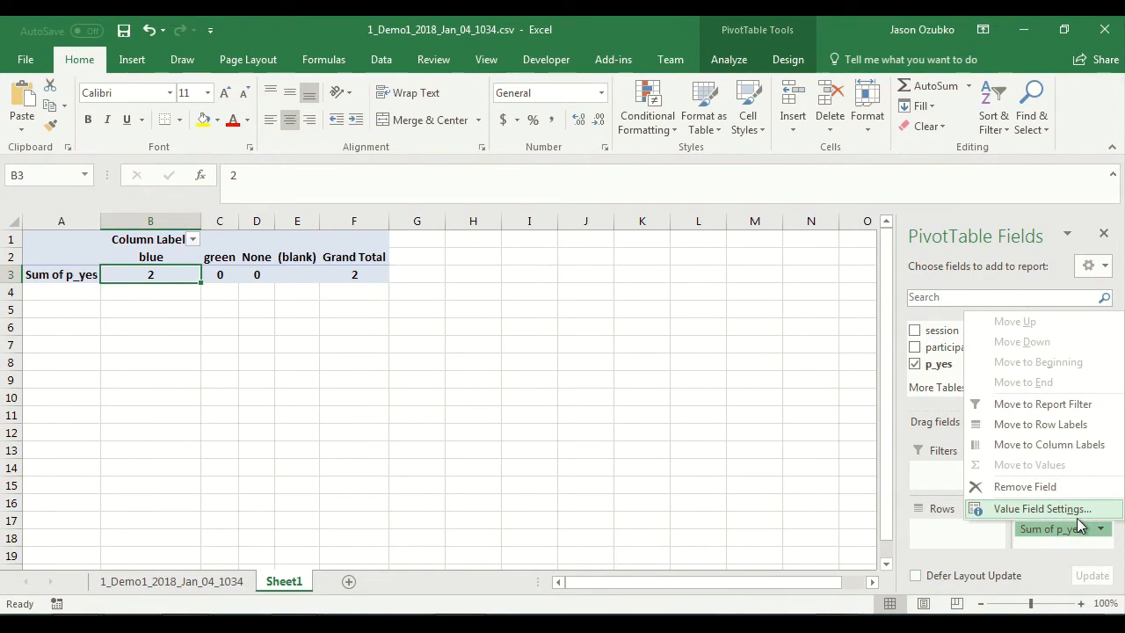
left_click(1040, 508)
left_click_drag(704, 255, 620, 161)
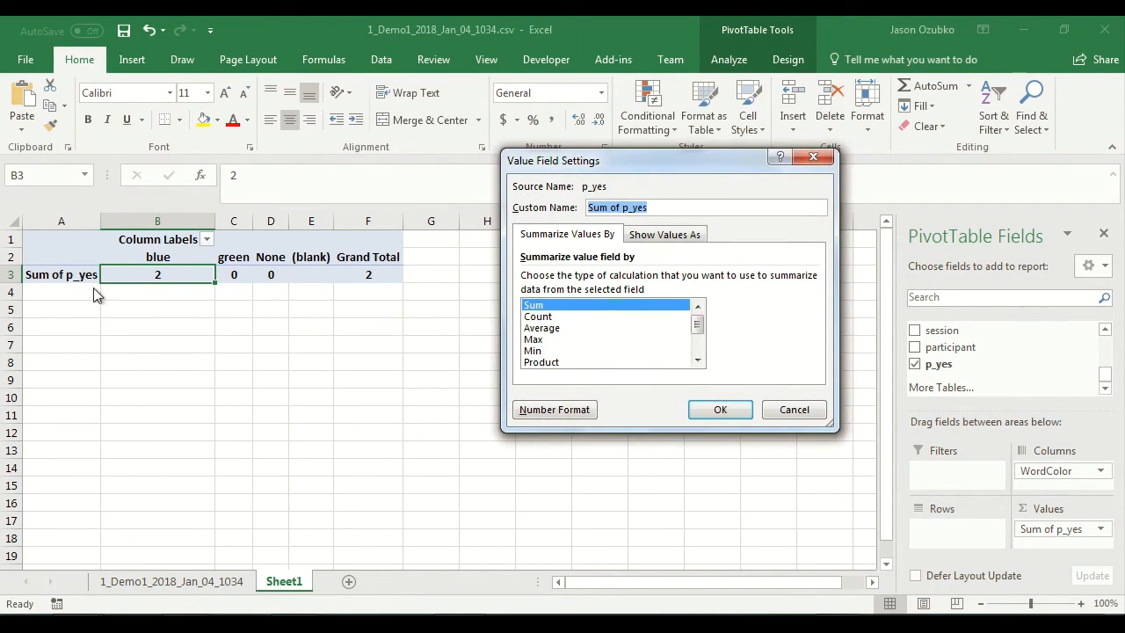
left_click(537, 317)
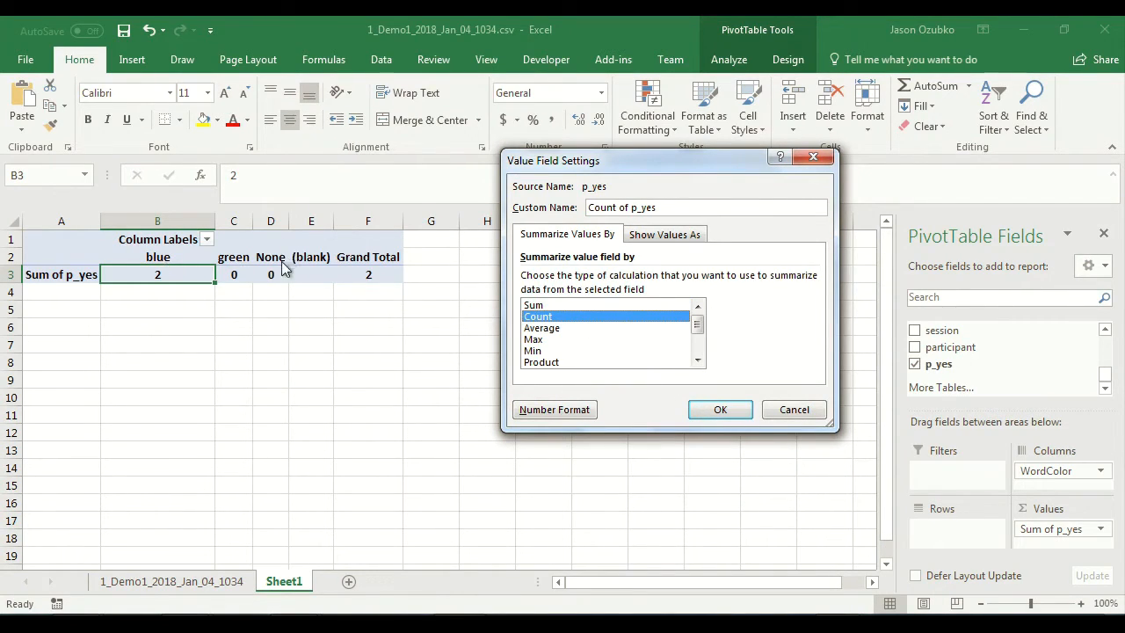
left_click(717, 415)
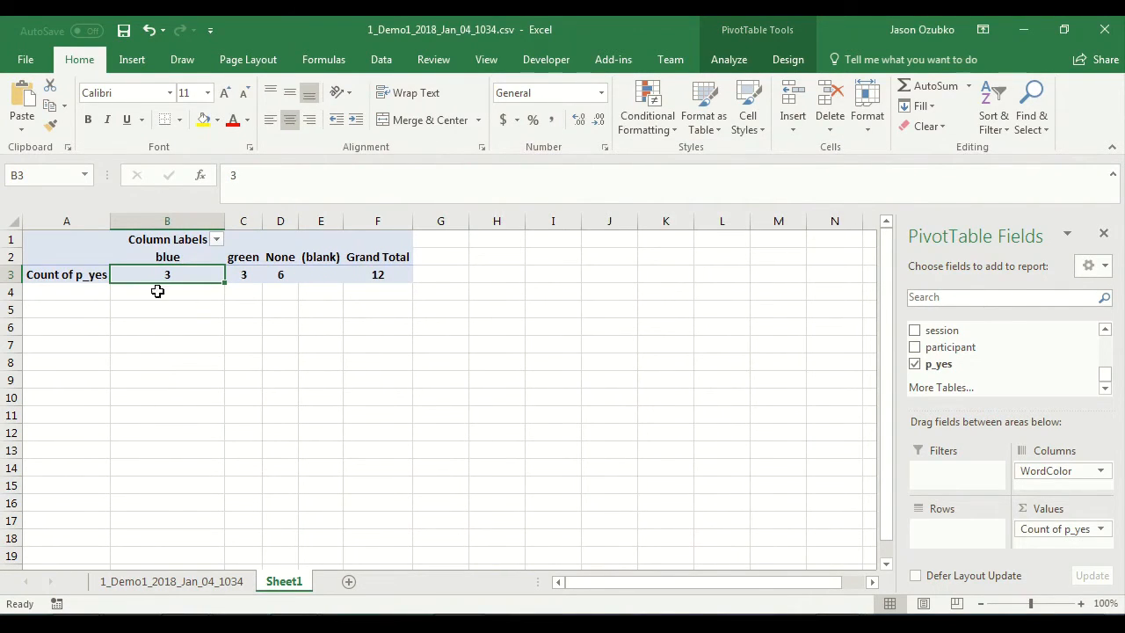
Step: Compare the PivotTable's green and None counts with the blue, green and None test trials in A10:A21 of the data sheet
left_click(243, 273)
left_click(283, 275)
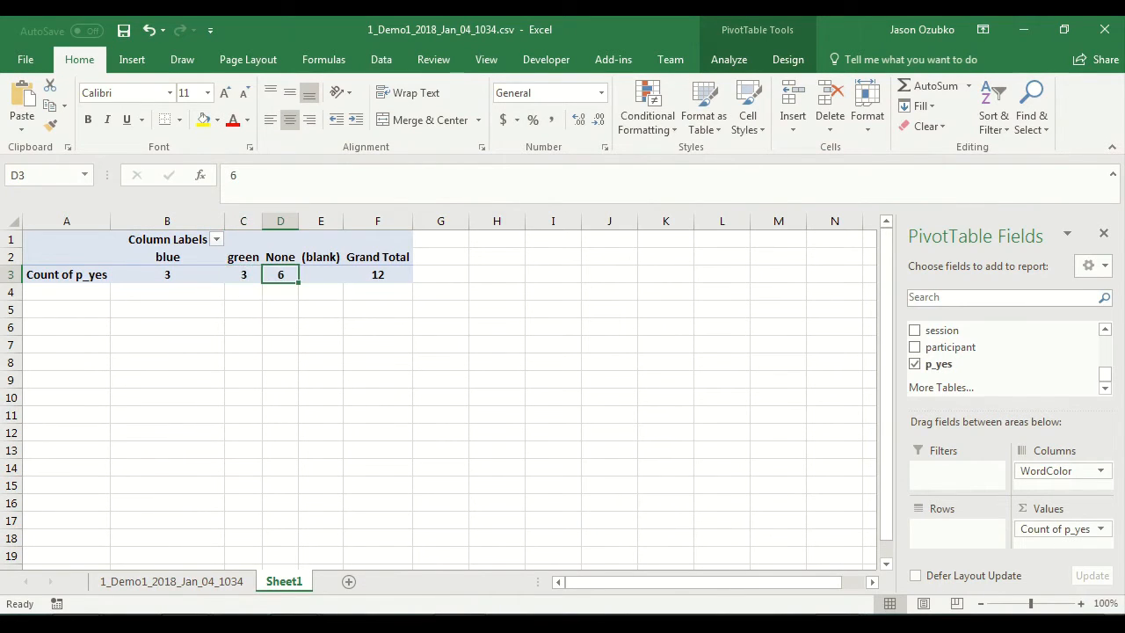
left_click(185, 587)
scroll(255, 386, "down", 2)
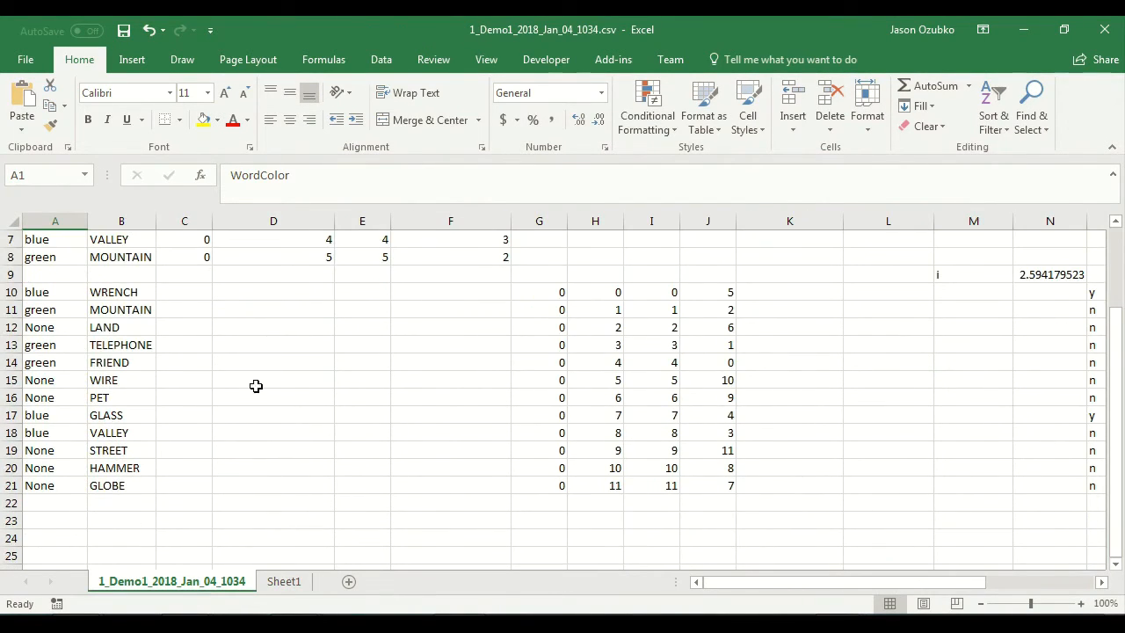
left_click(41, 294)
left_click(36, 414)
left_click(43, 434)
left_click(35, 311)
left_click(47, 348)
left_click(51, 369)
left_click(50, 330)
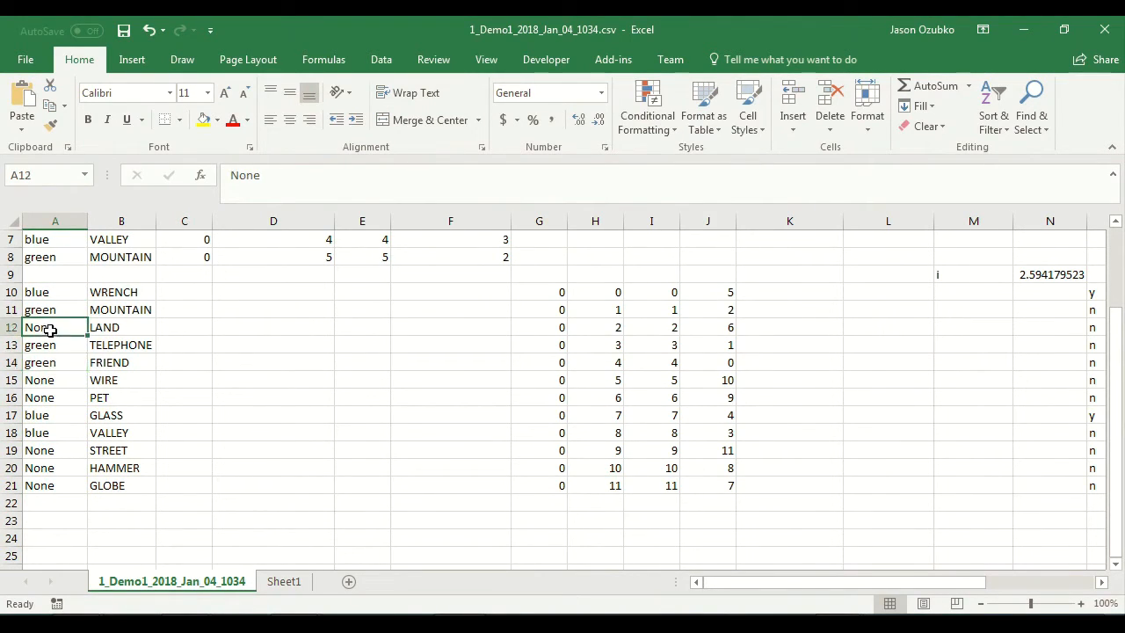
left_click(54, 399)
left_click(53, 450)
left_click(54, 468)
left_click(51, 488)
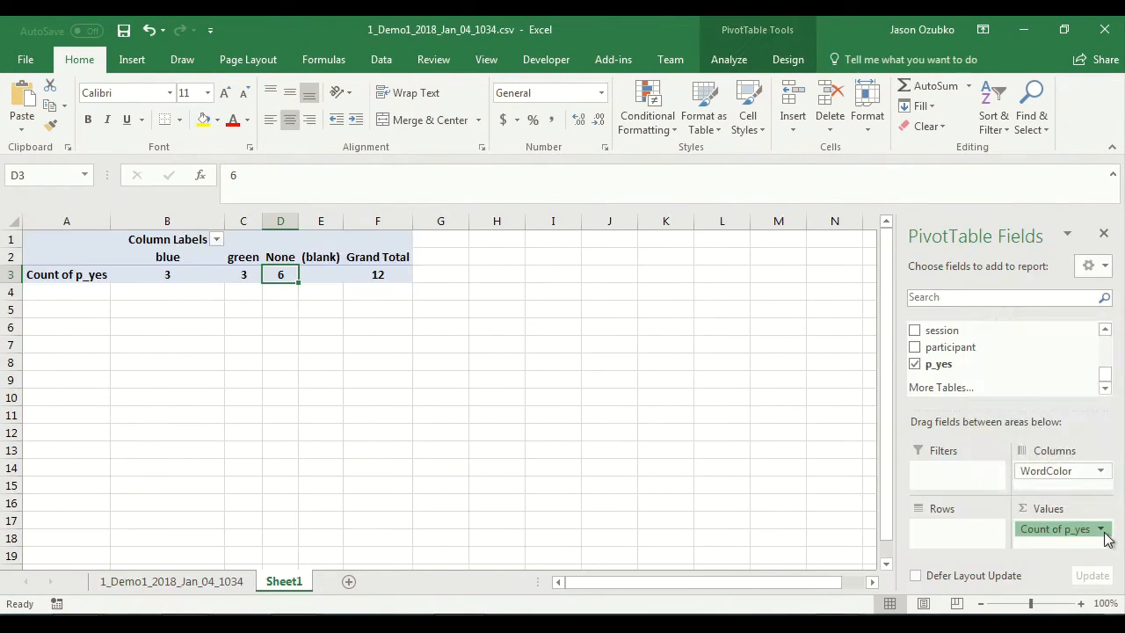
Step: Return to Sheet1 and summarize the PivotTable's p_yes values by Average
left_click(1100, 529)
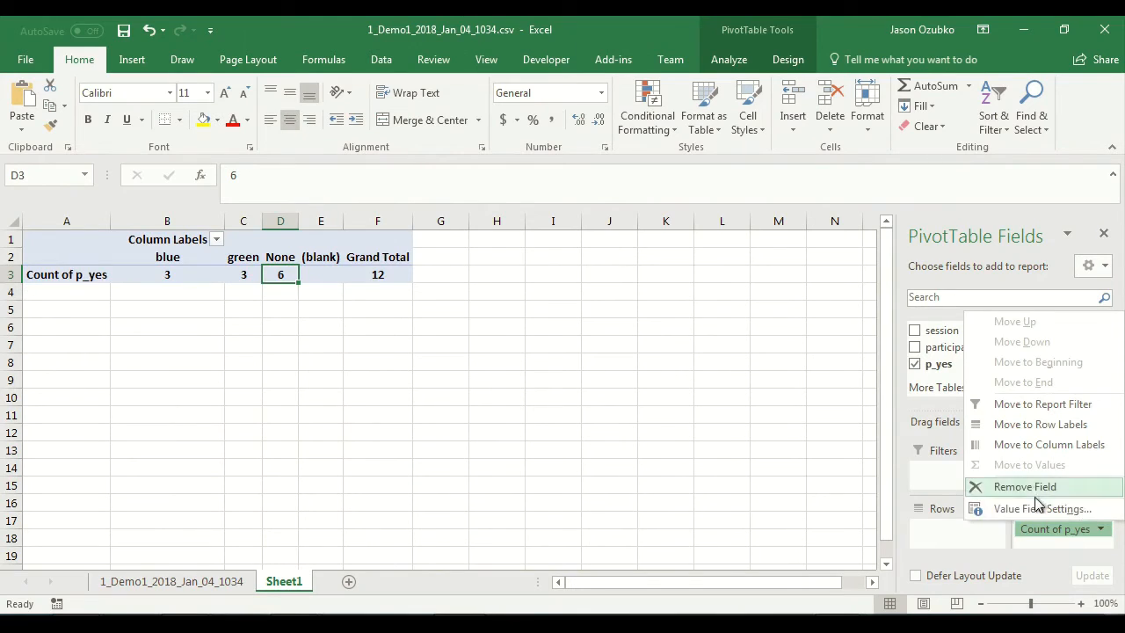
left_click(1024, 509)
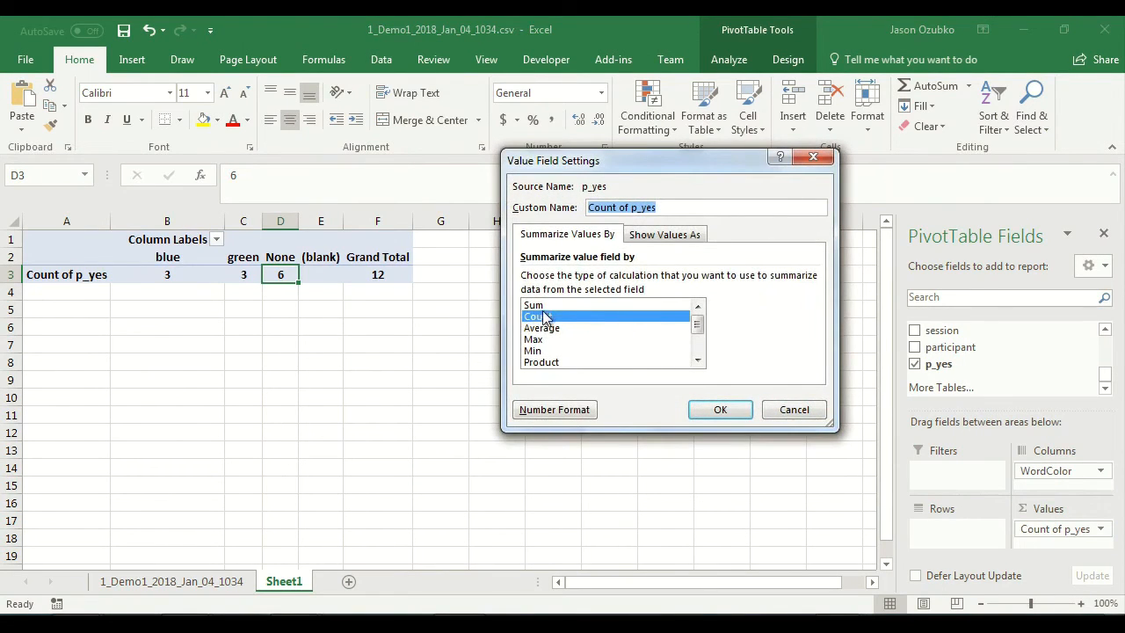
left_click(556, 327)
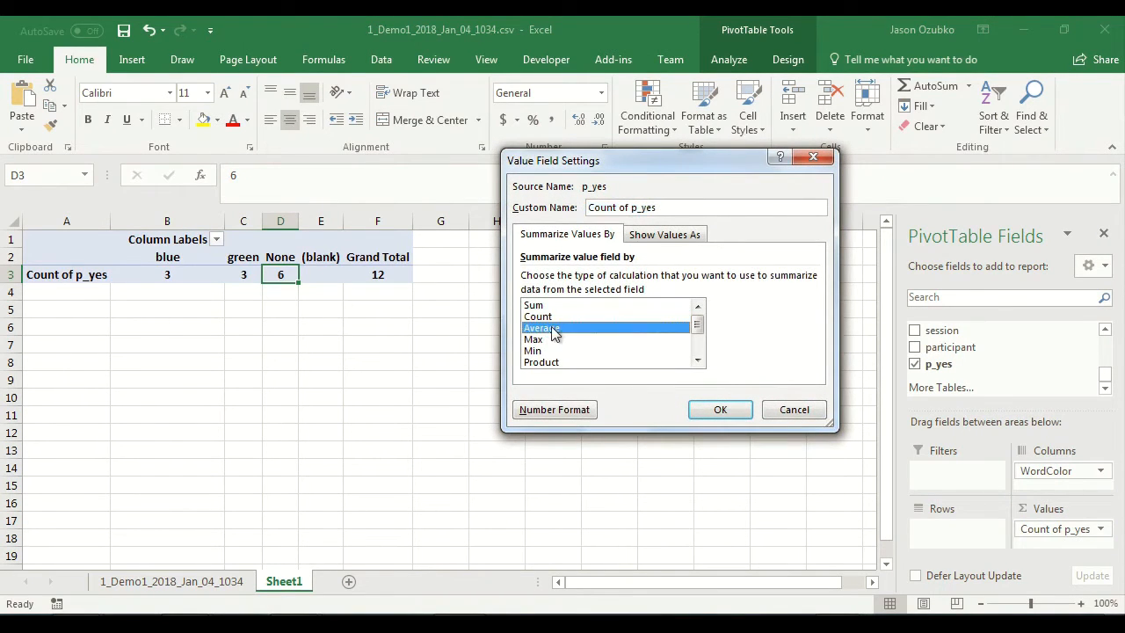
left_click(720, 411)
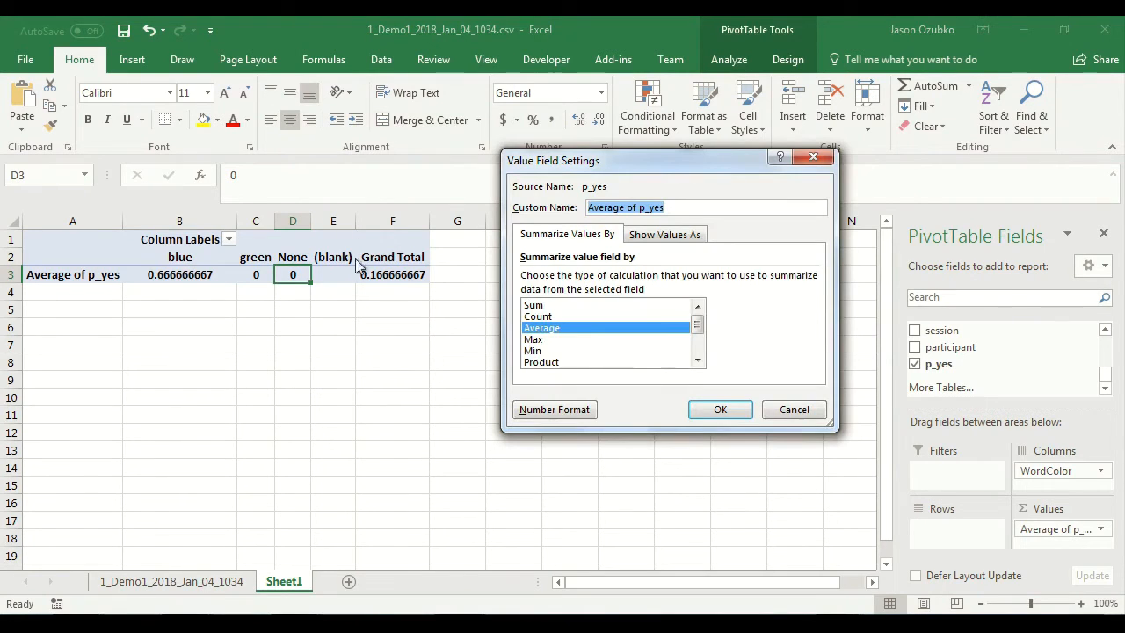
Step: Switch the p_yes value field back to Count and select the count under None in D3
left_click(566, 317)
left_click(721, 410)
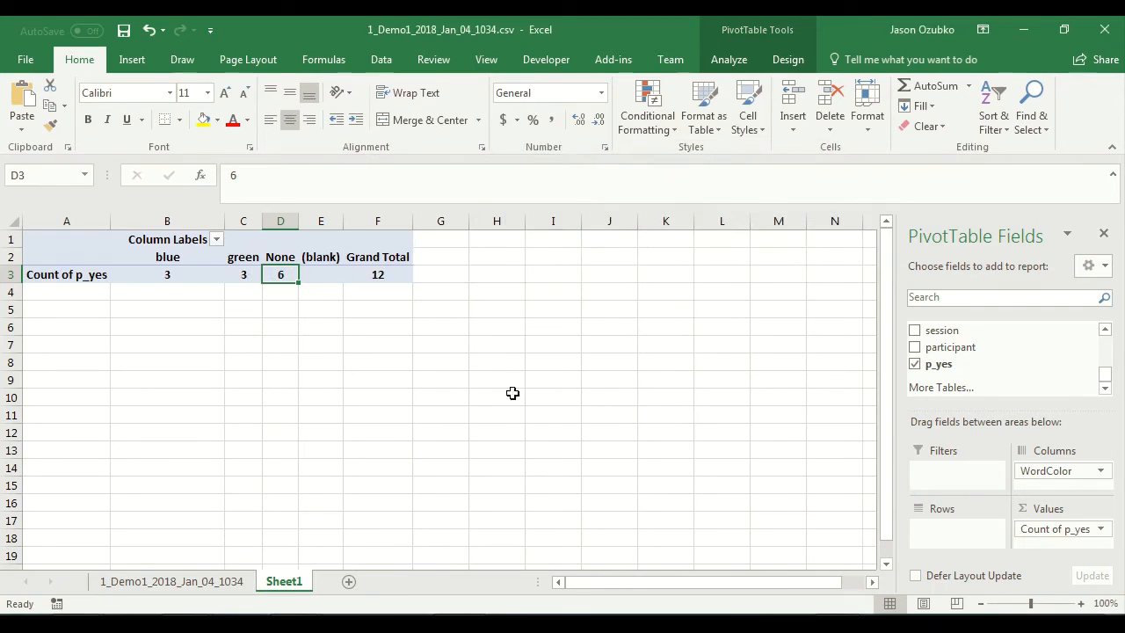
left_click(287, 290)
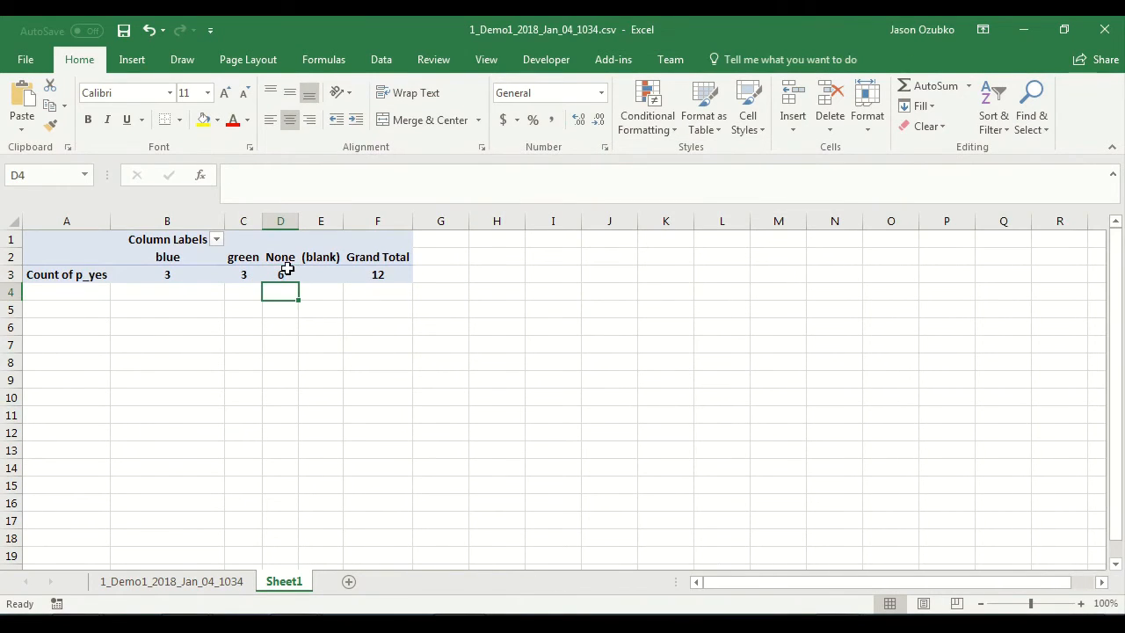
left_click(279, 274)
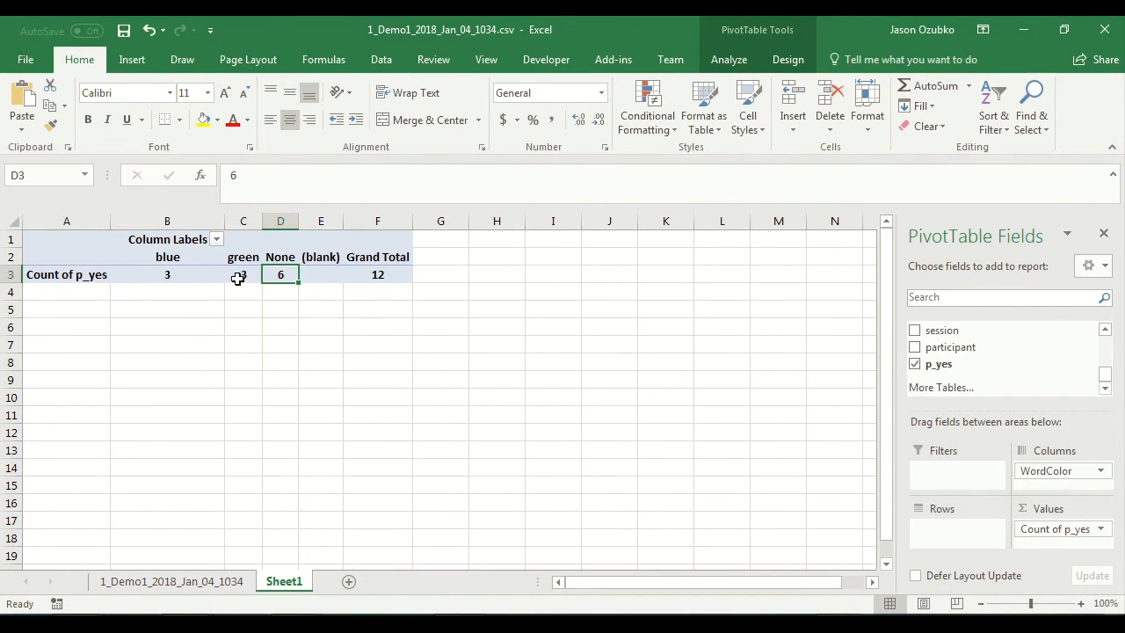
Step: Enter 2 in B5 and 3 in D5 below the PivotTable, and select B6
left_click(184, 307)
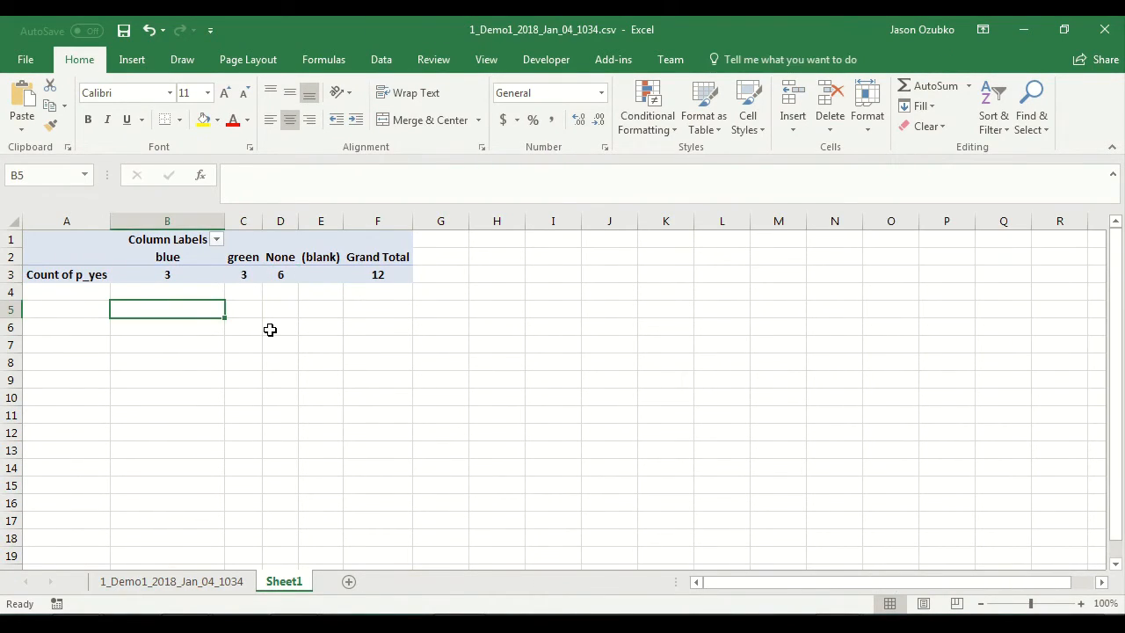
type("2")
key("Tab")
key("Tab")
type("3")
left_click(270, 330)
key("Left")
key("Left")
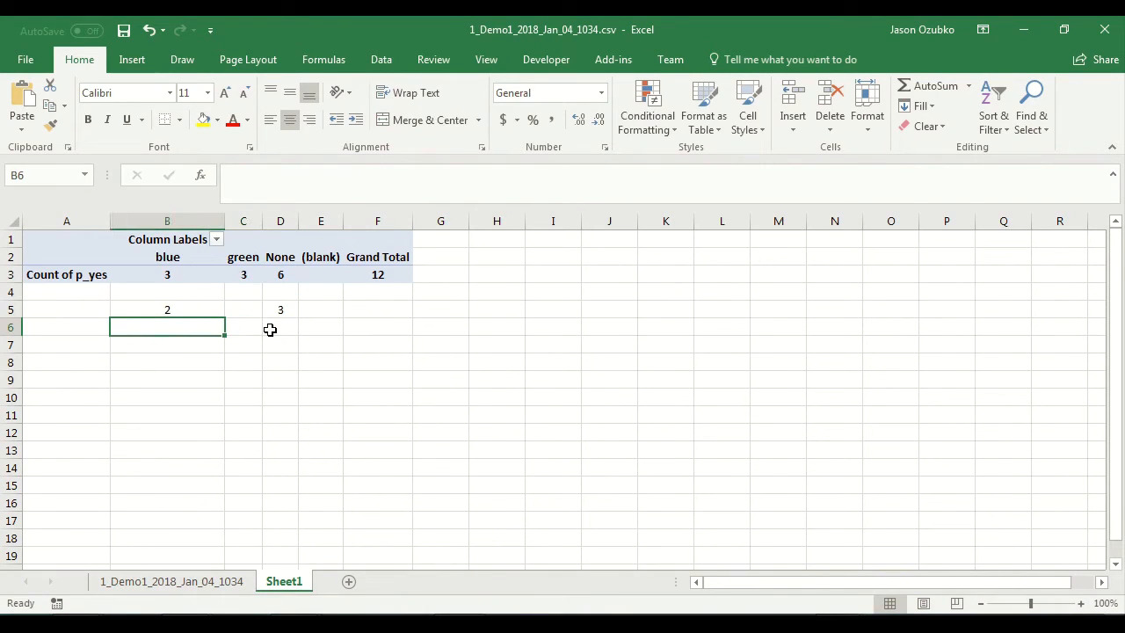
Step: Calculate the blue proportion in B6 below the PivotTable with the formula =2/3
left_click(185, 305)
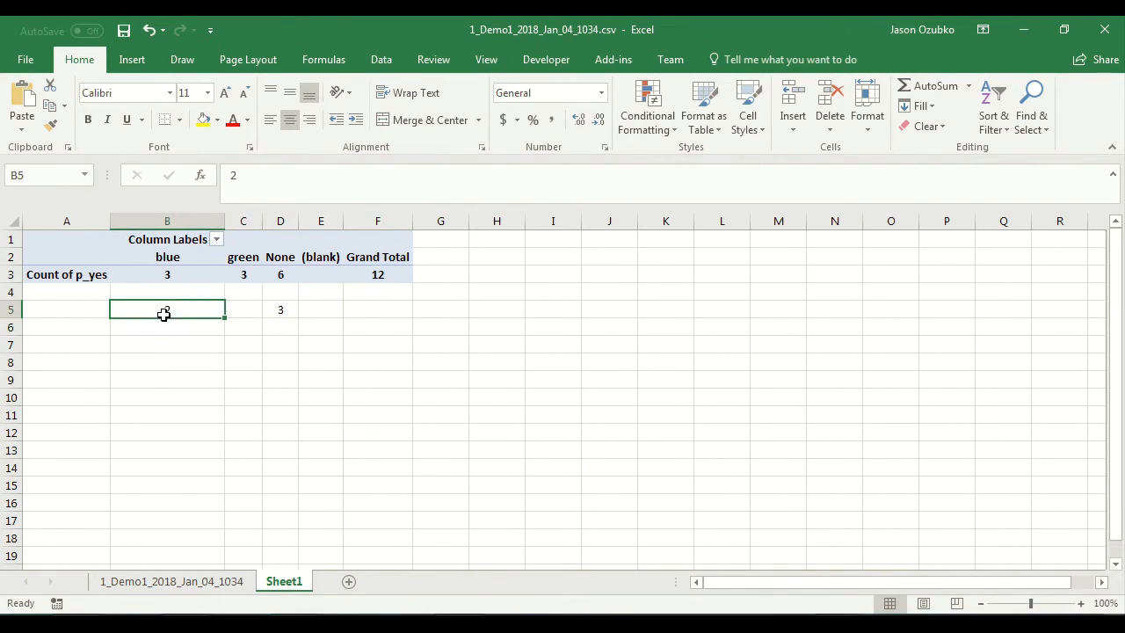
left_click(288, 309)
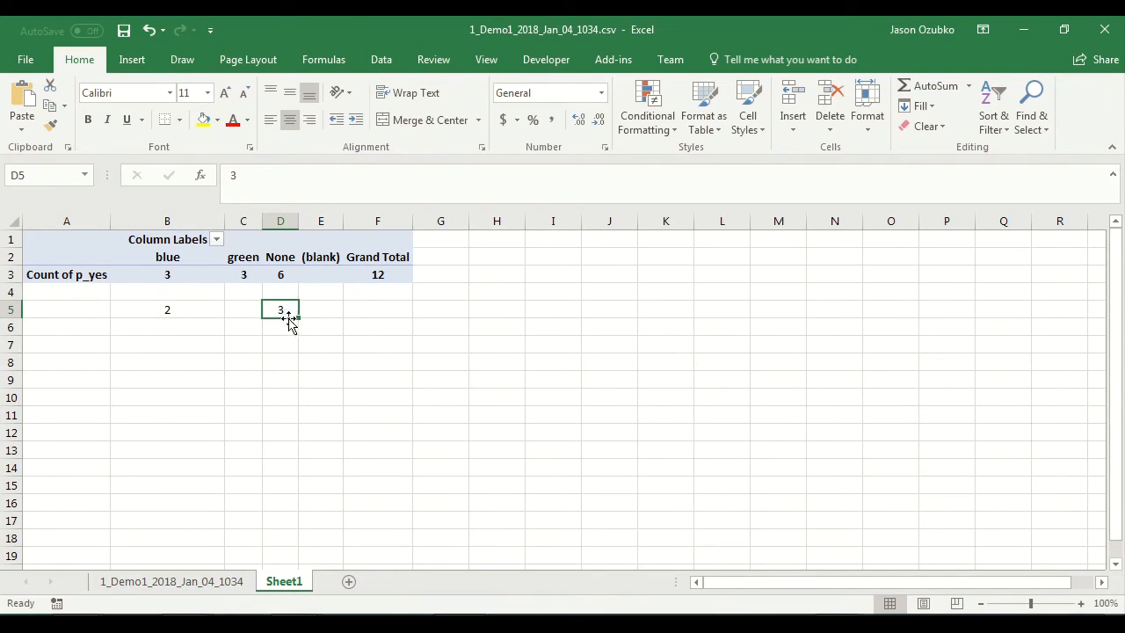
left_click(196, 318)
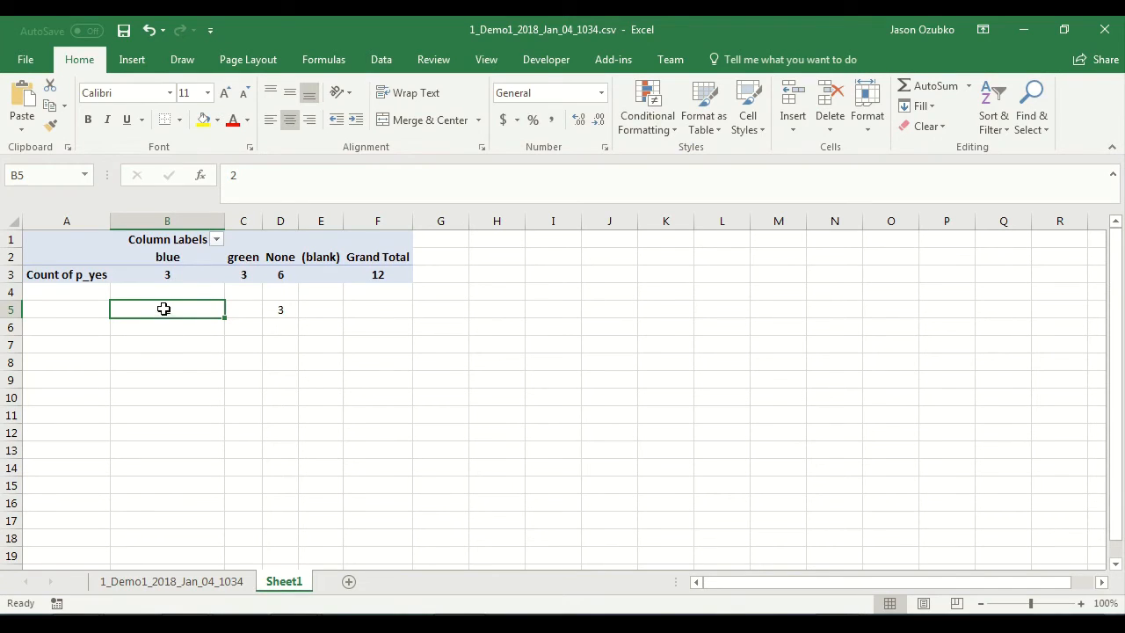
left_click(197, 327)
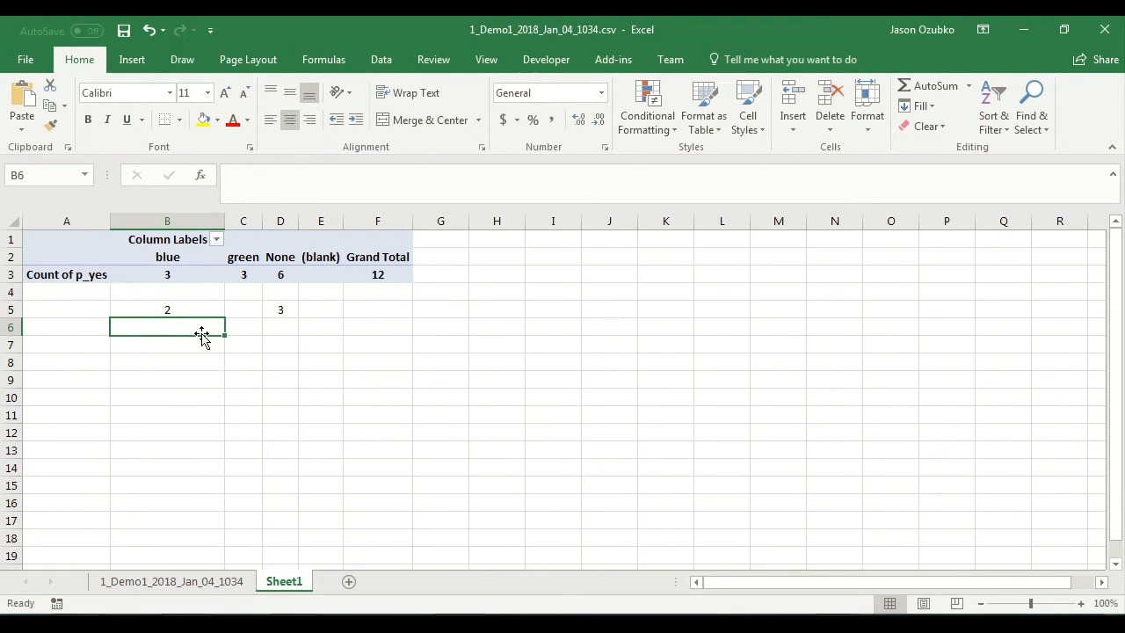
type("=")
key("Return")
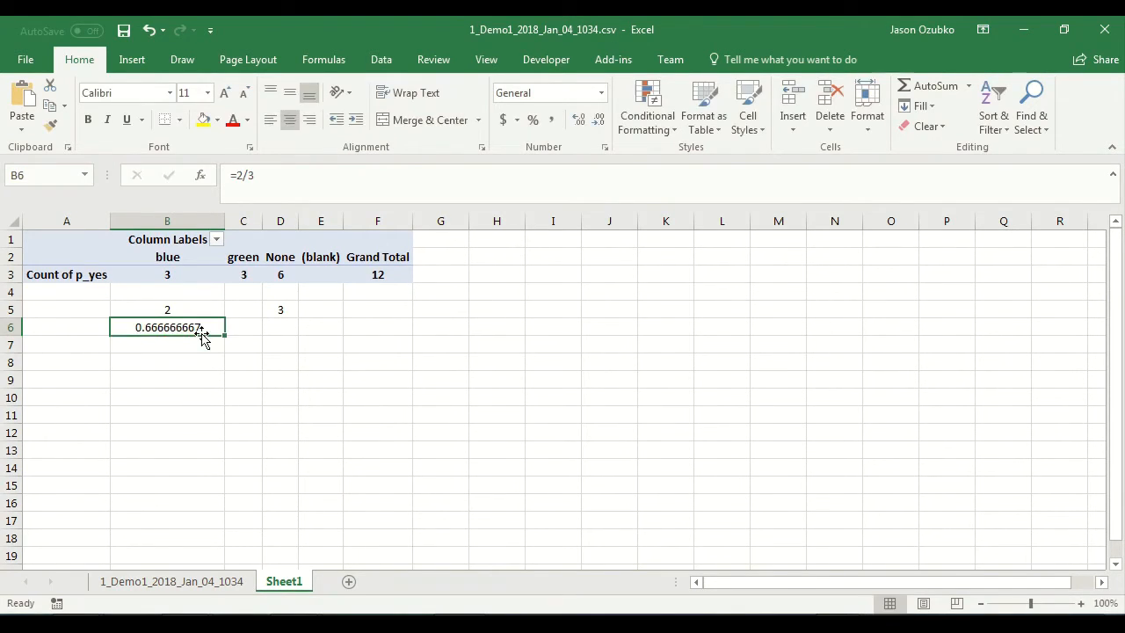
Step: Calculate the None proportion in D6 with the formula =3/6
key("Up")
key("Right")
key("Left")
key("Right")
key("Left")
key("Right")
key("Right")
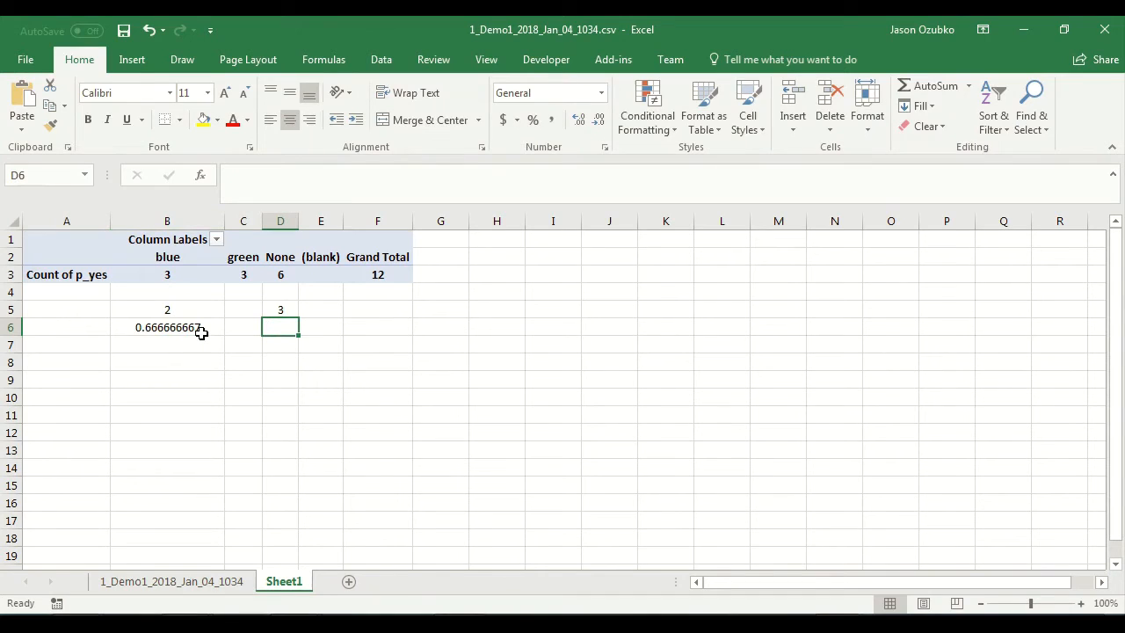
type("=3/6")
key("Return")
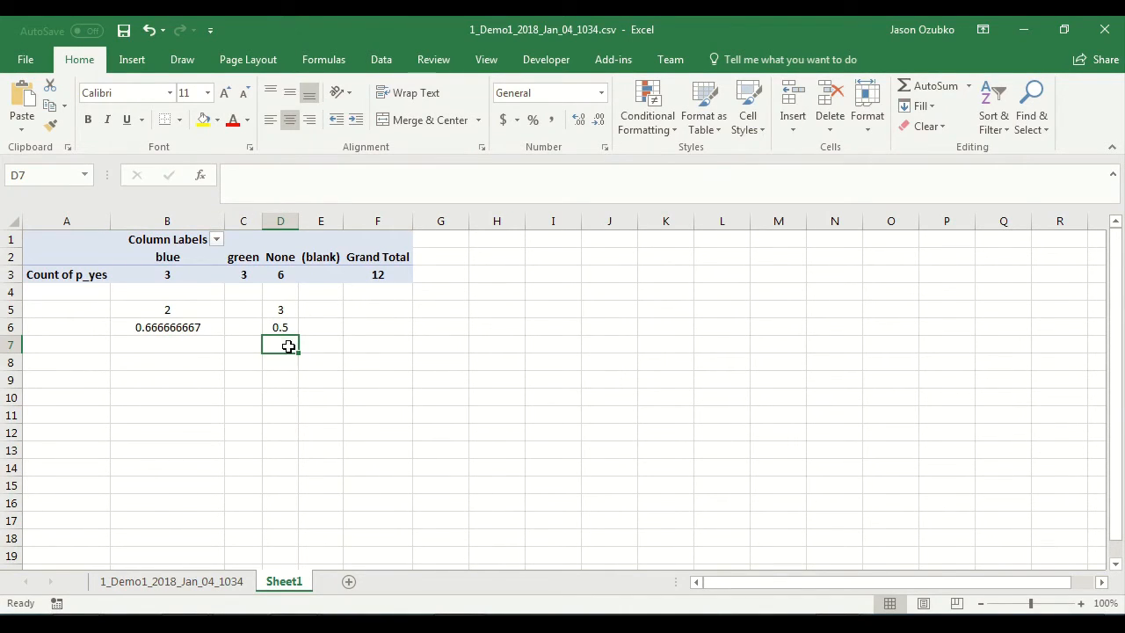
Step: Change the scratch yes count for None in D5 to 2
left_click(280, 309)
type("2")
key("Return")
key("Up")
key("Up")
key("Down")
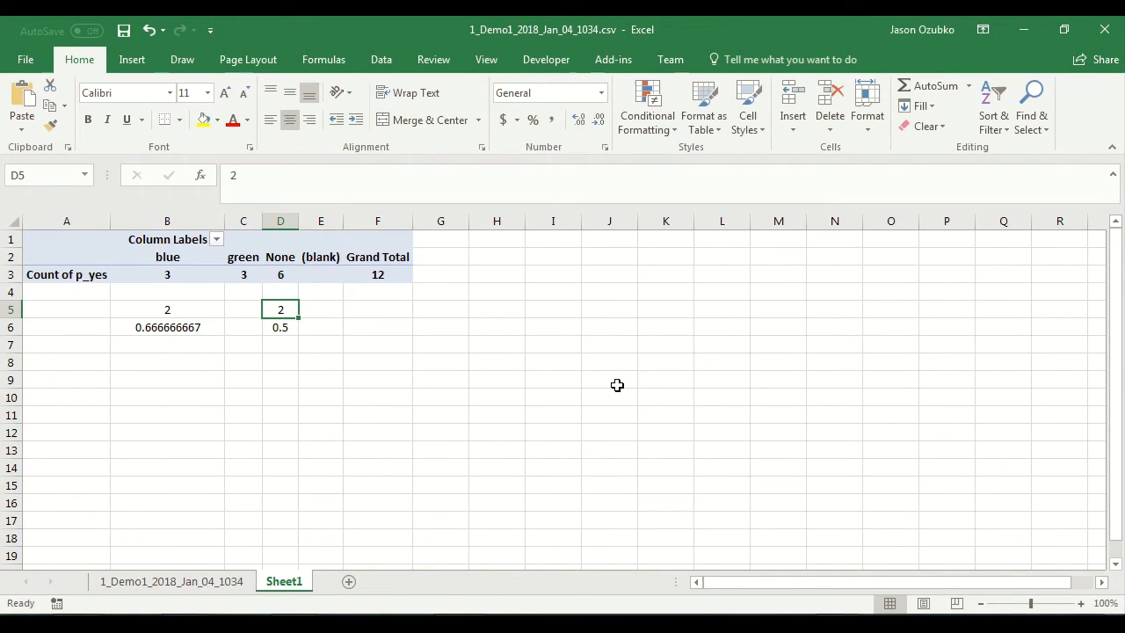
Step: Replace the None proportion formula in D6 with =2/6
key("Left")
key("Left")
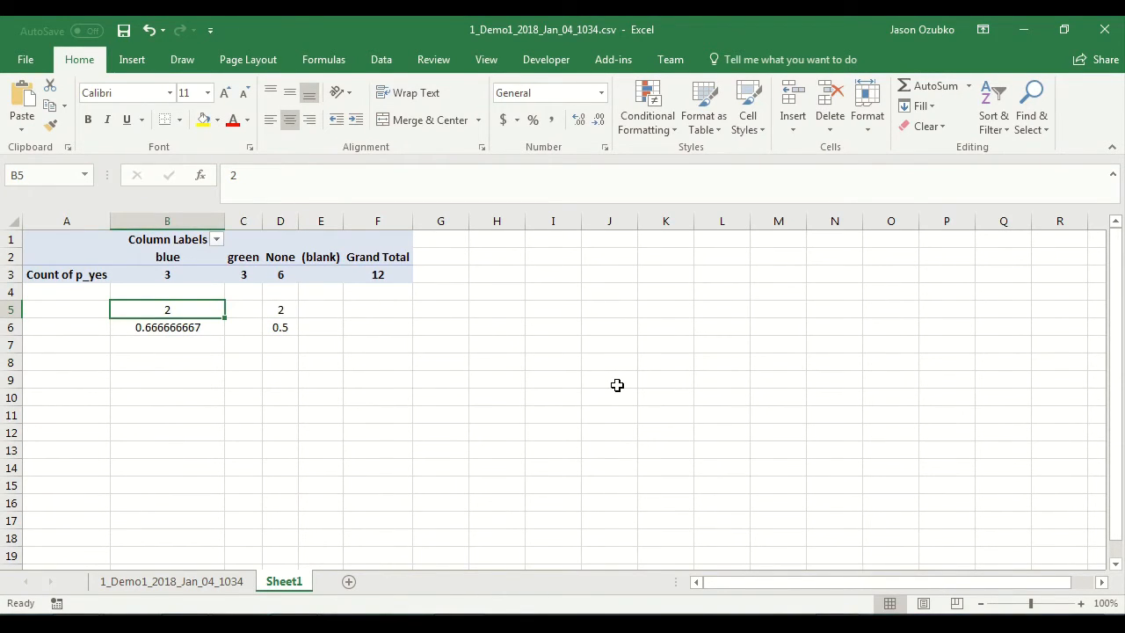
key("Right")
key("Left")
key("Right")
key("Left")
key("Right")
key("Right")
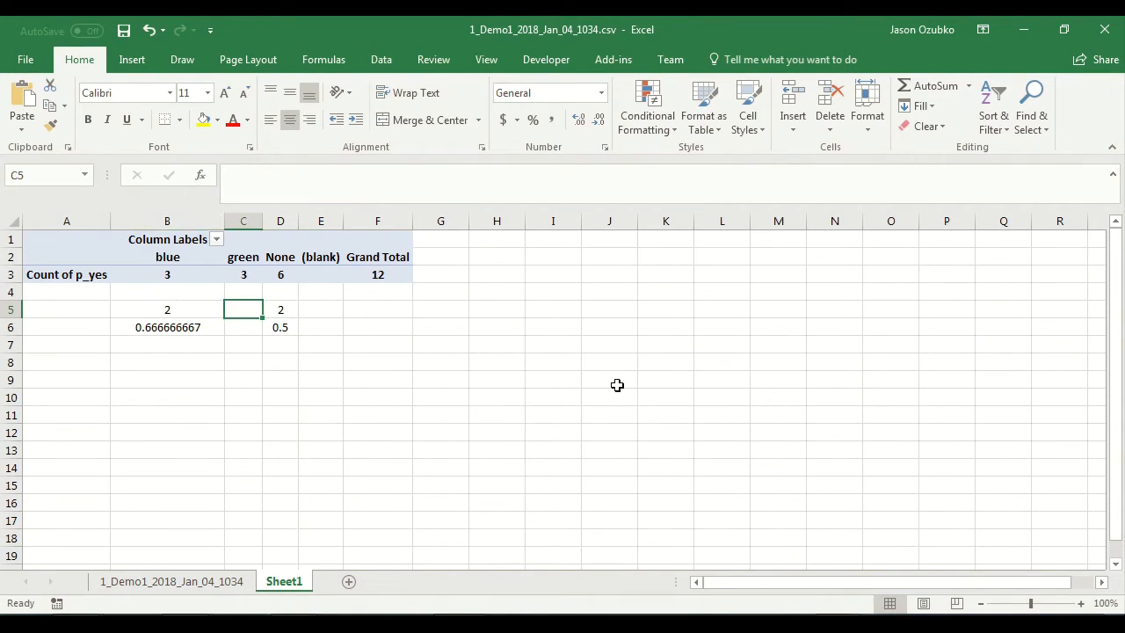
key("Down")
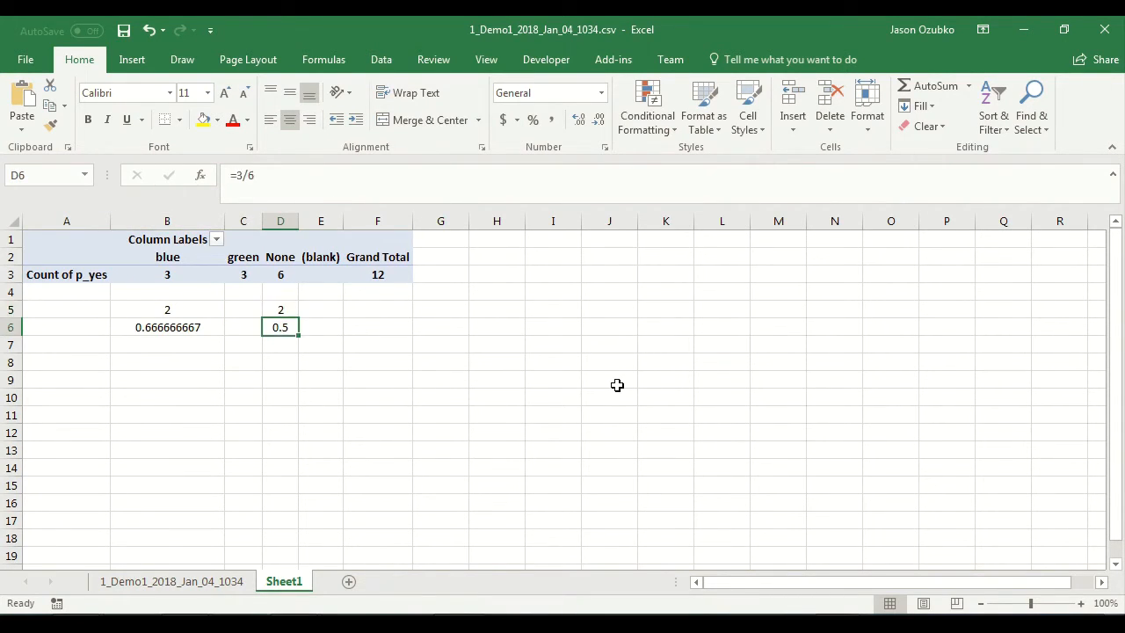
type("=")
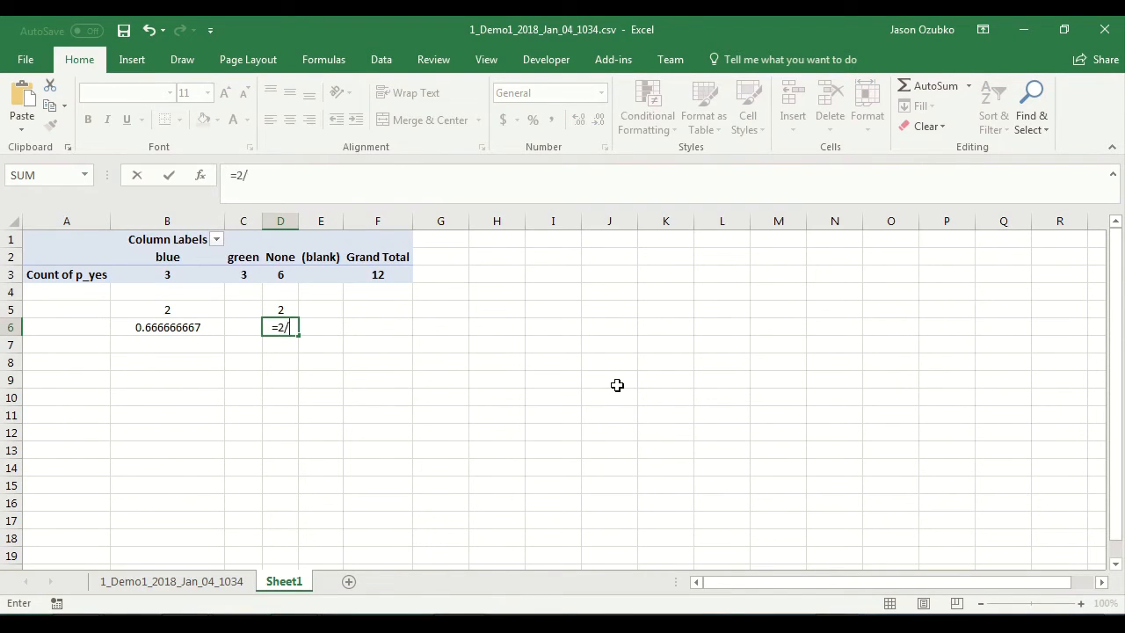
key("Return")
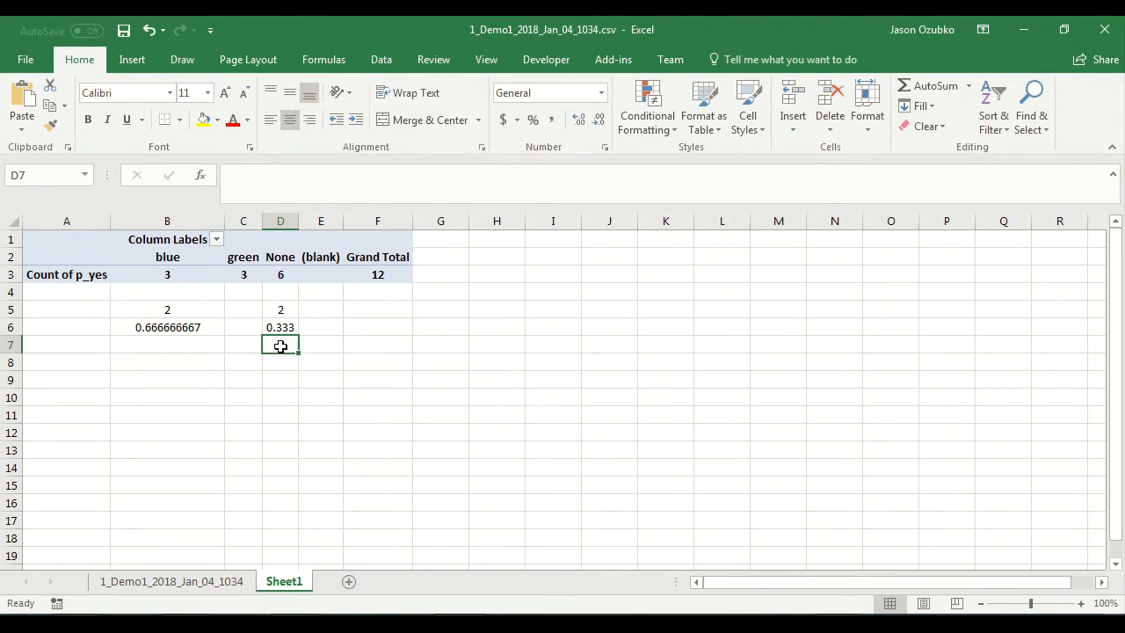
Step: Clear the scratch counts and proportions in B5:D6 below the PivotTable
left_click(194, 312)
left_click(289, 307)
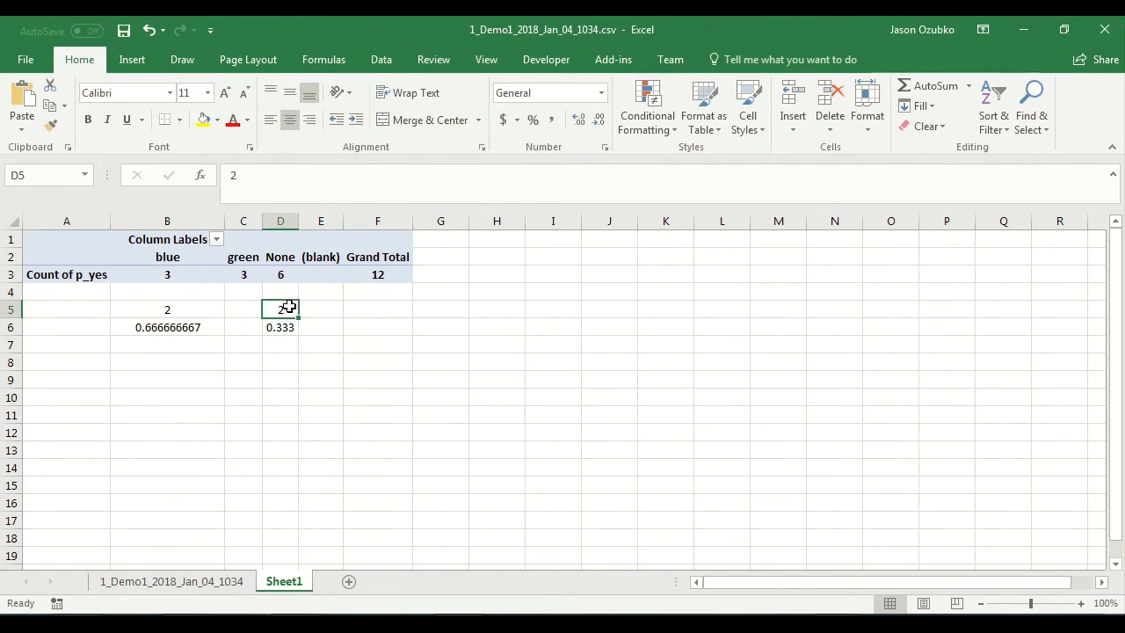
left_click(198, 310)
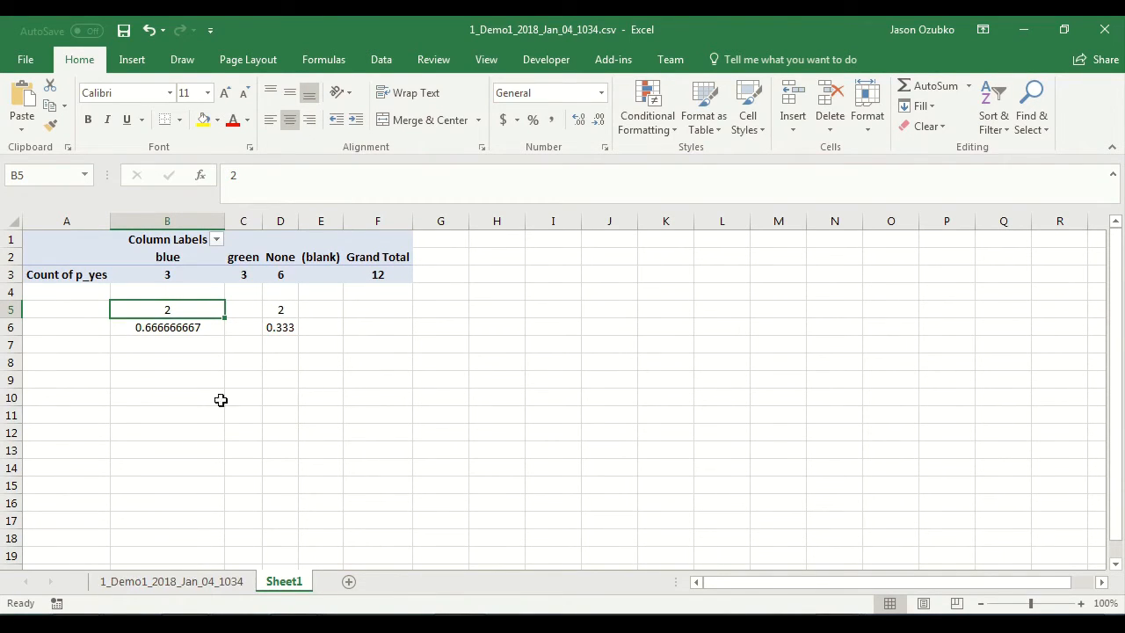
mouse_move(163, 274)
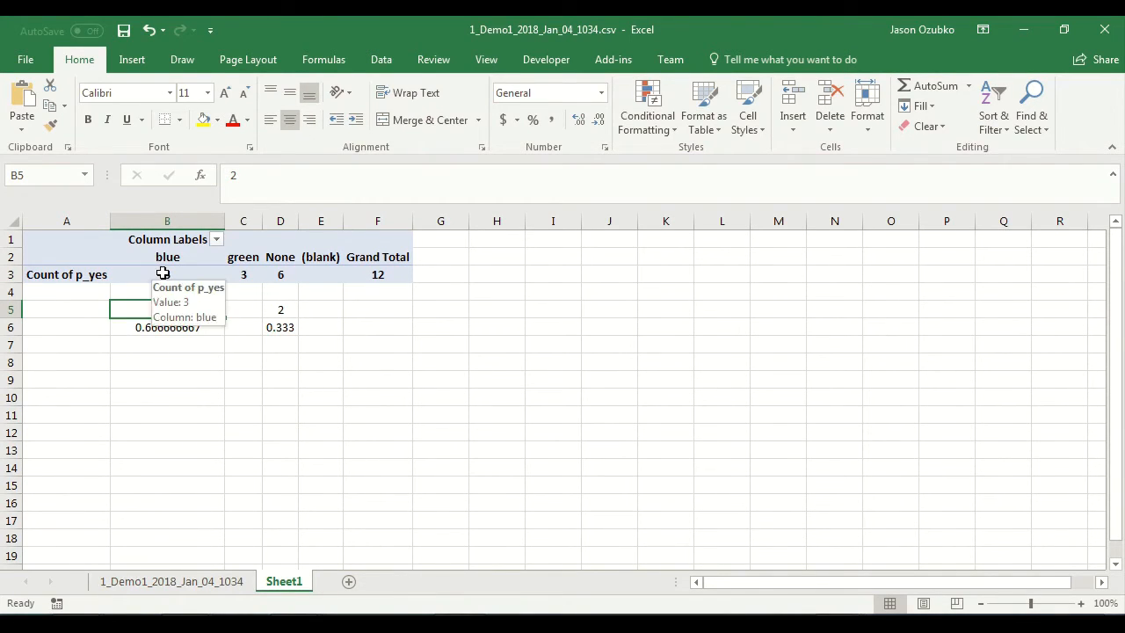
left_click(281, 276)
left_click_drag(279, 309, 183, 328)
key("Delete")
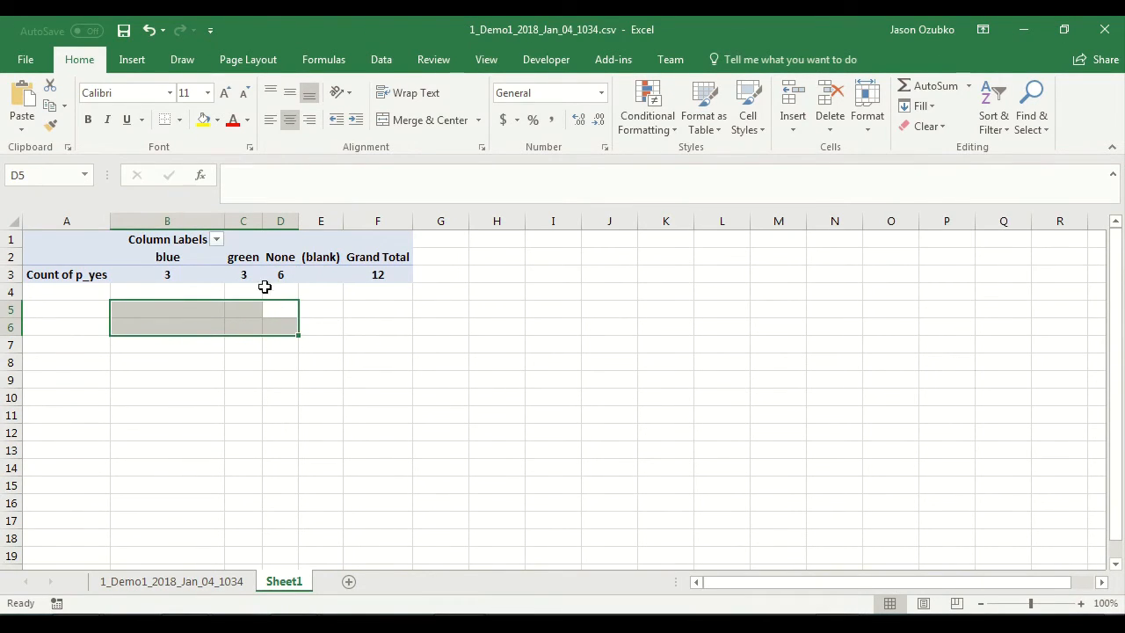
Step: Set the PivotTable's p_yes value field to summarize by Average
left_click(250, 275)
left_click(1099, 529)
left_click(1011, 508)
left_click(554, 328)
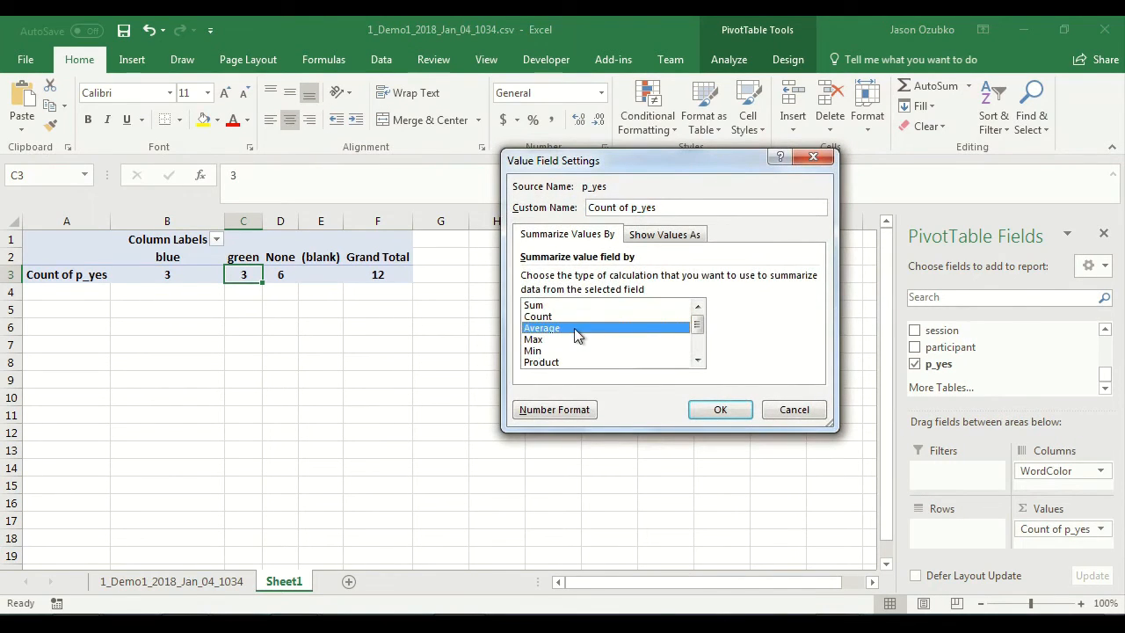
left_click(713, 410)
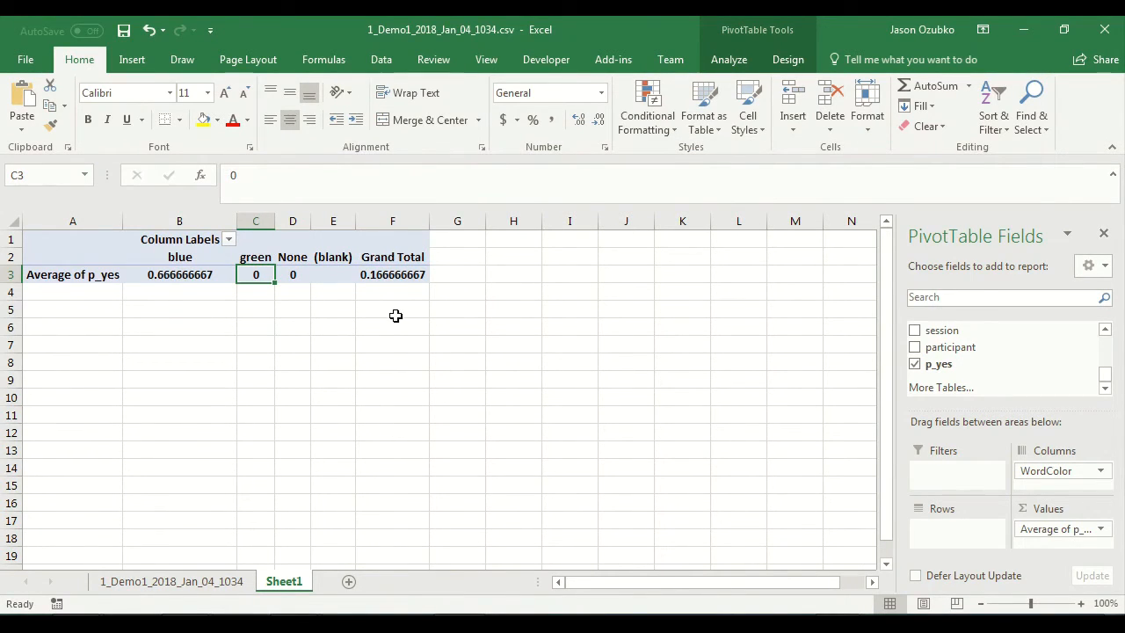
Step: Examine the PivotTable's average p_yes values for blue, green and None in row 3
left_click(291, 296)
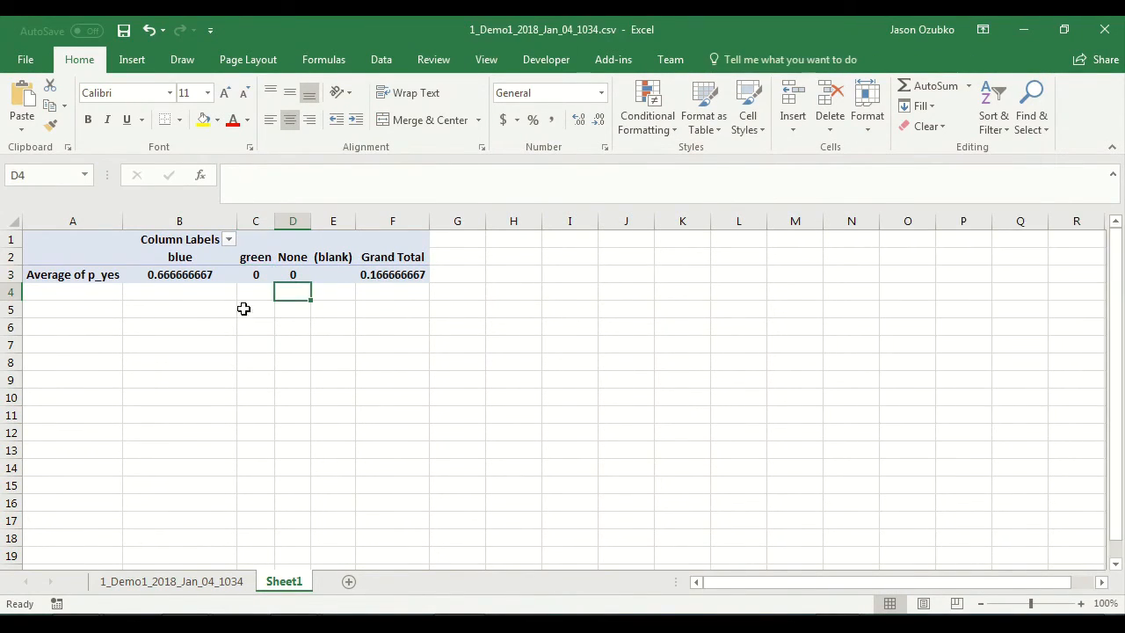
left_click(190, 298)
left_click(186, 269)
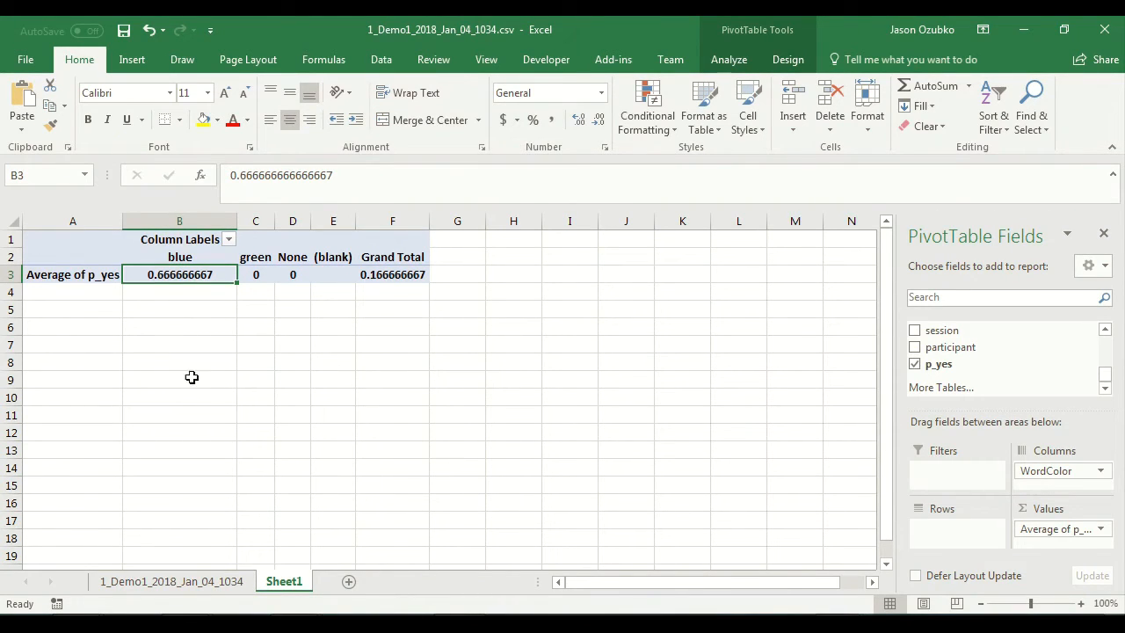
left_click(186, 324)
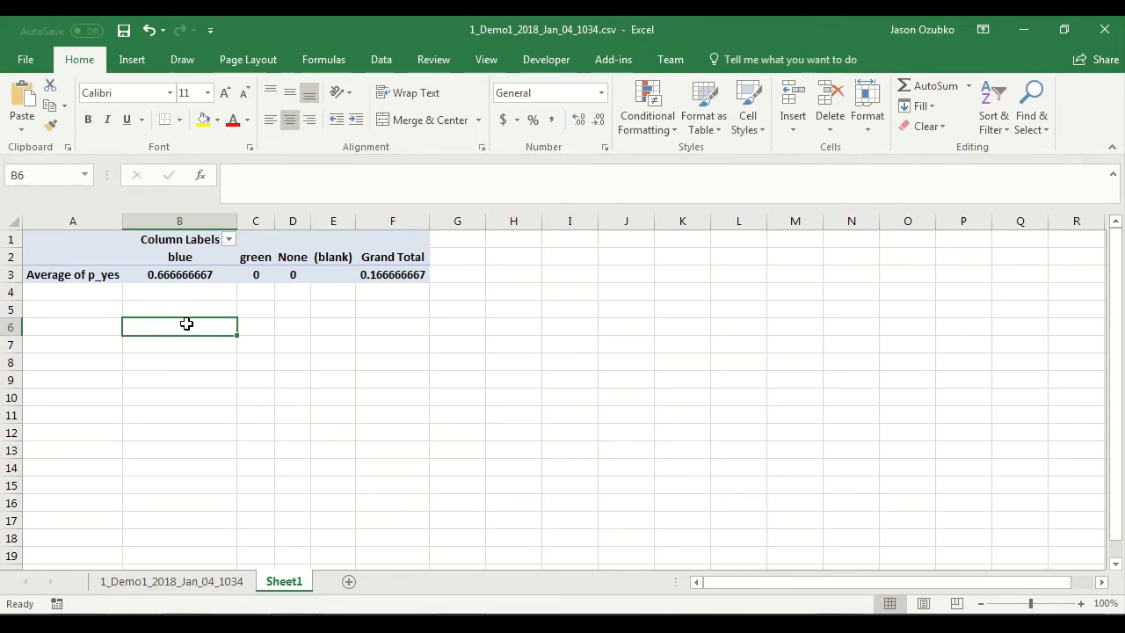
left_click(213, 278)
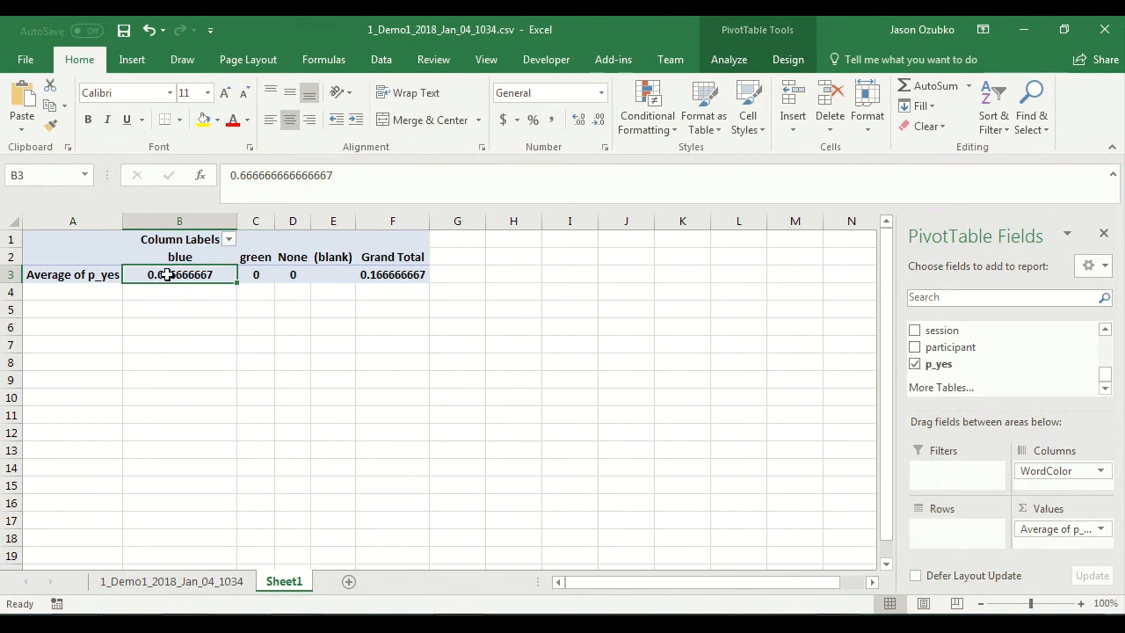
mouse_move(198, 275)
left_click(258, 272)
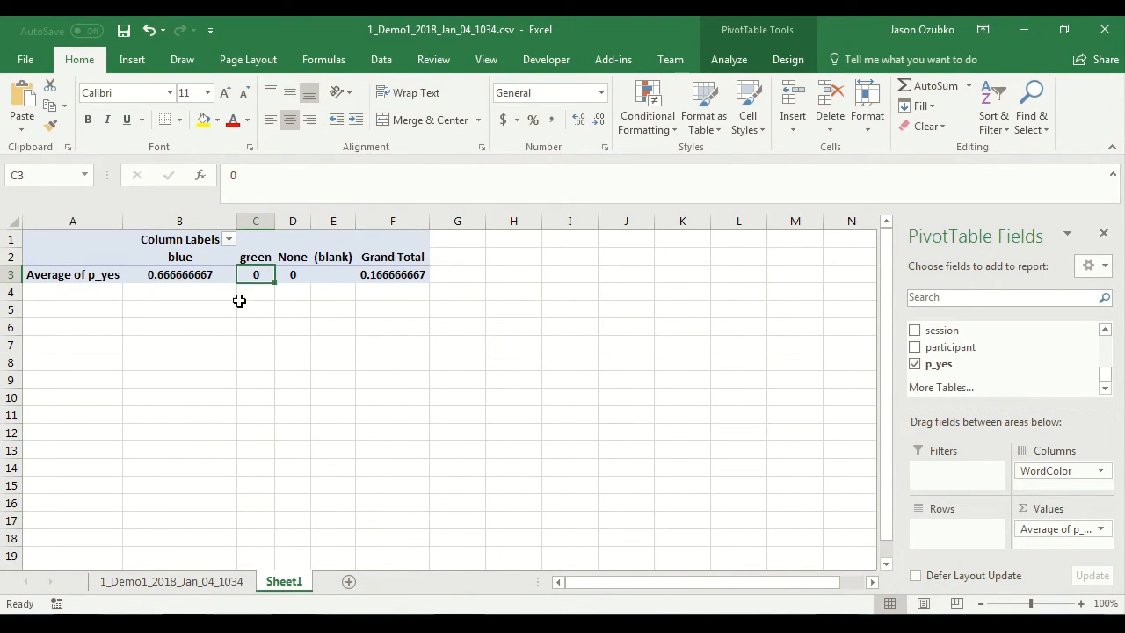
left_click(295, 271)
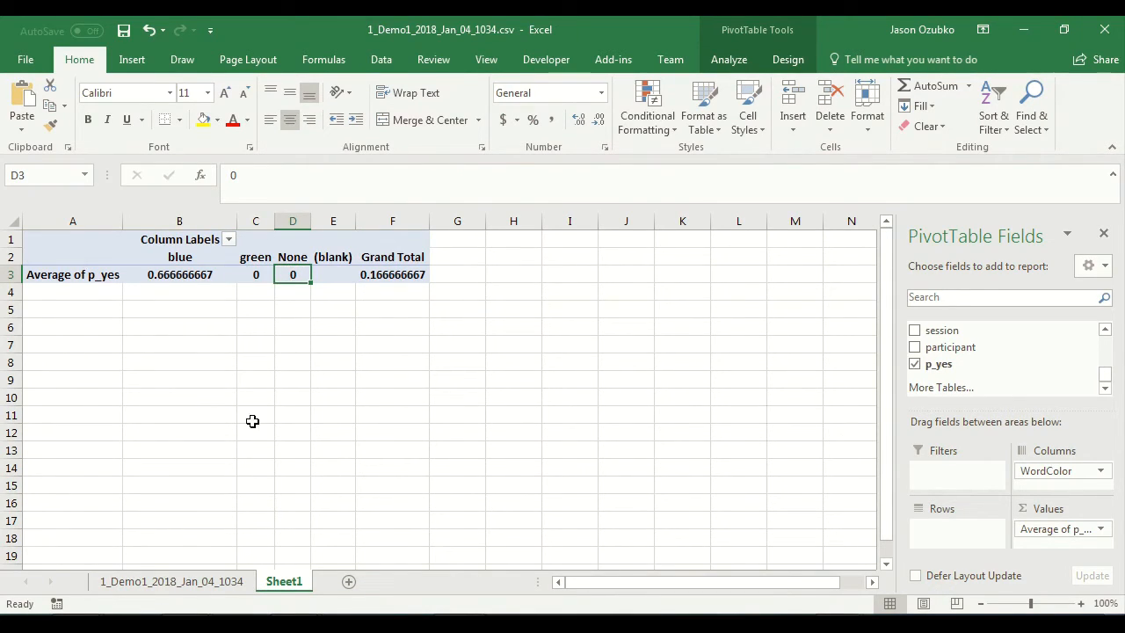
Step: Switch to the PsychoPy Demo folder in Windows Explorer and open 2_Demo1_2018_Jan_04_1031.csv from its data folder
left_click(468, 621)
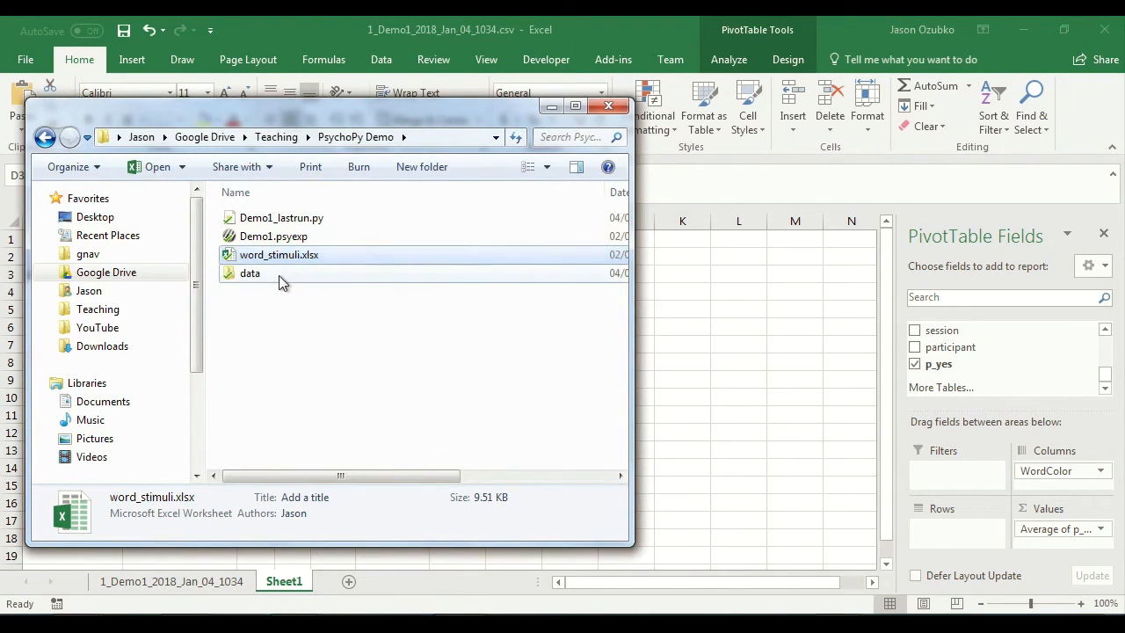
double_click(278, 273)
left_click_drag(347, 111, 772, 118)
double_click(693, 279)
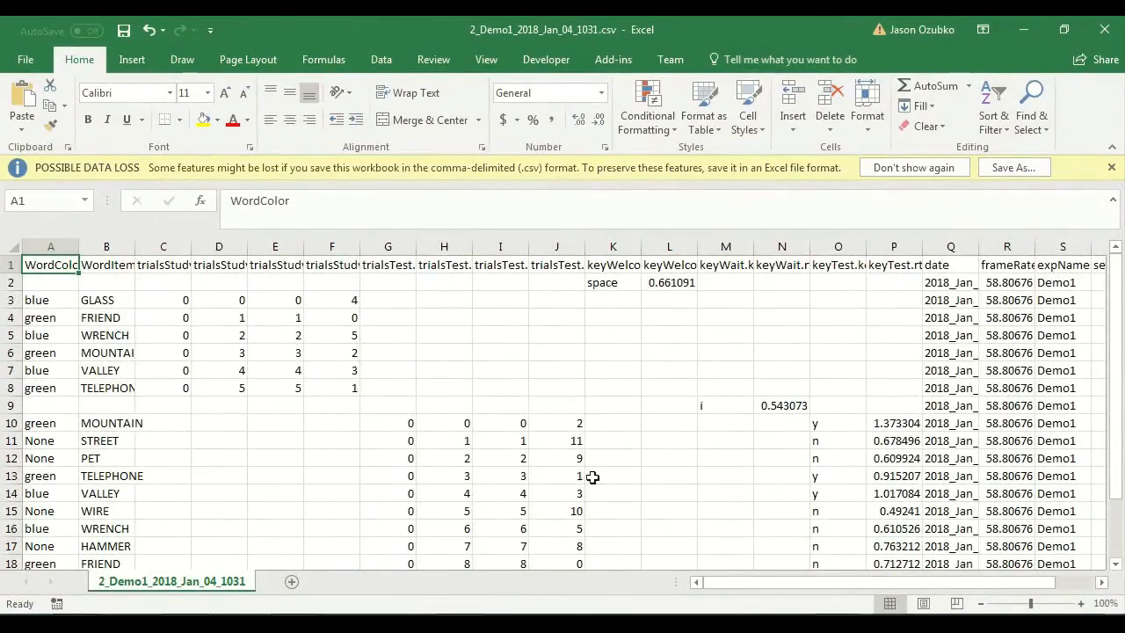
Step: Look through the study and test trial rows of 2_Demo1_2018_Jan_04_1031.csv and close that workbook
scroll(360, 432, "down", 3)
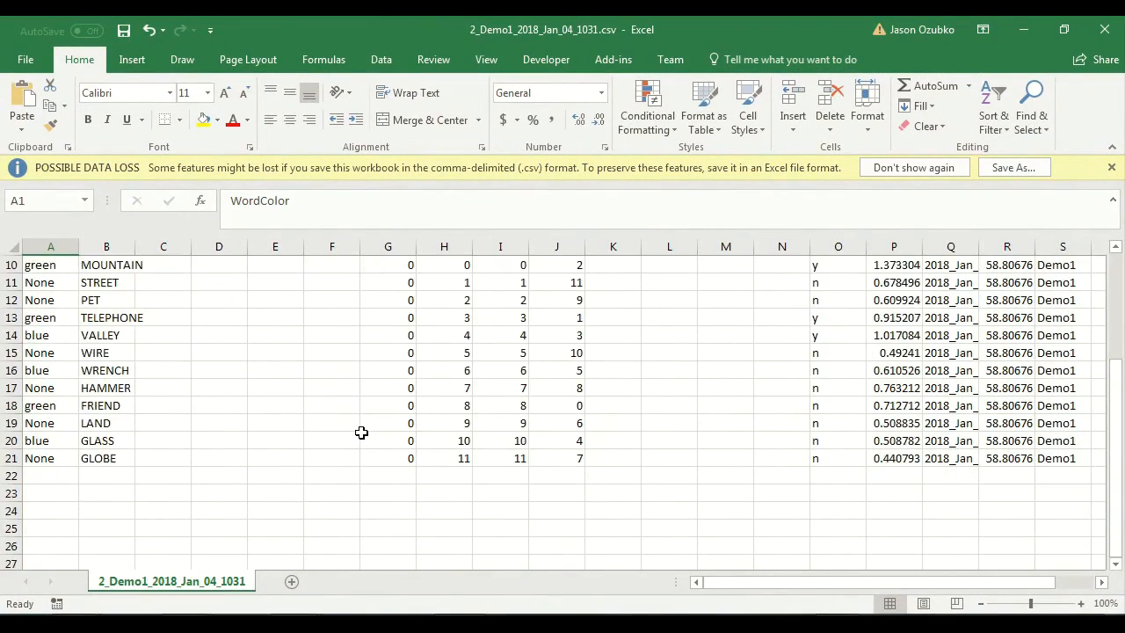
scroll(360, 433, "up", 3)
scroll(361, 432, "down", 1)
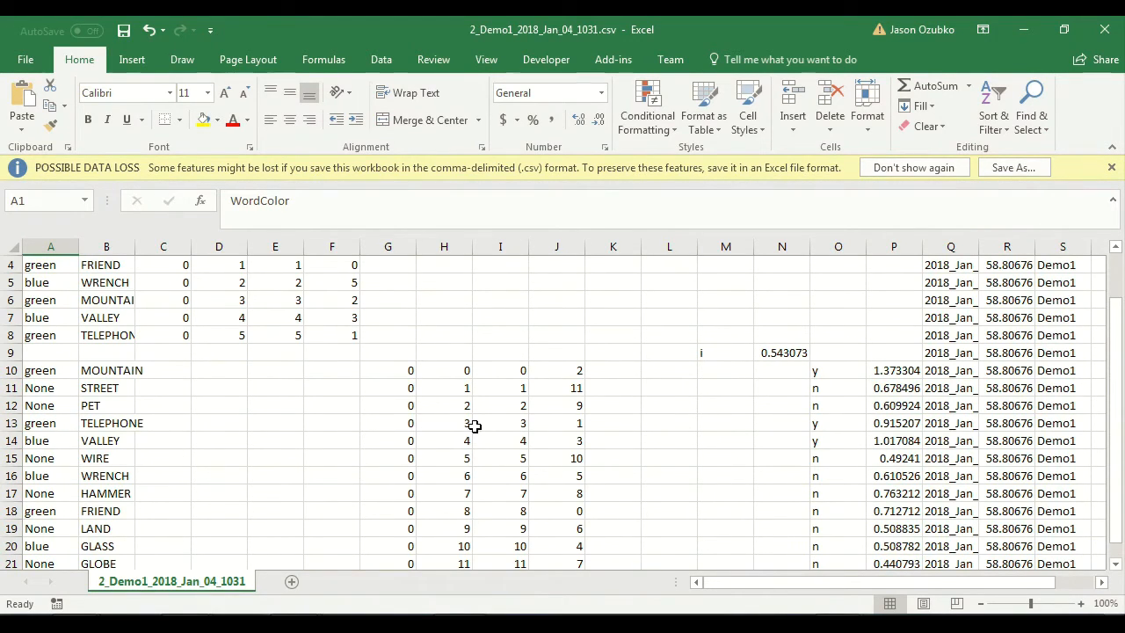
left_click(1105, 29)
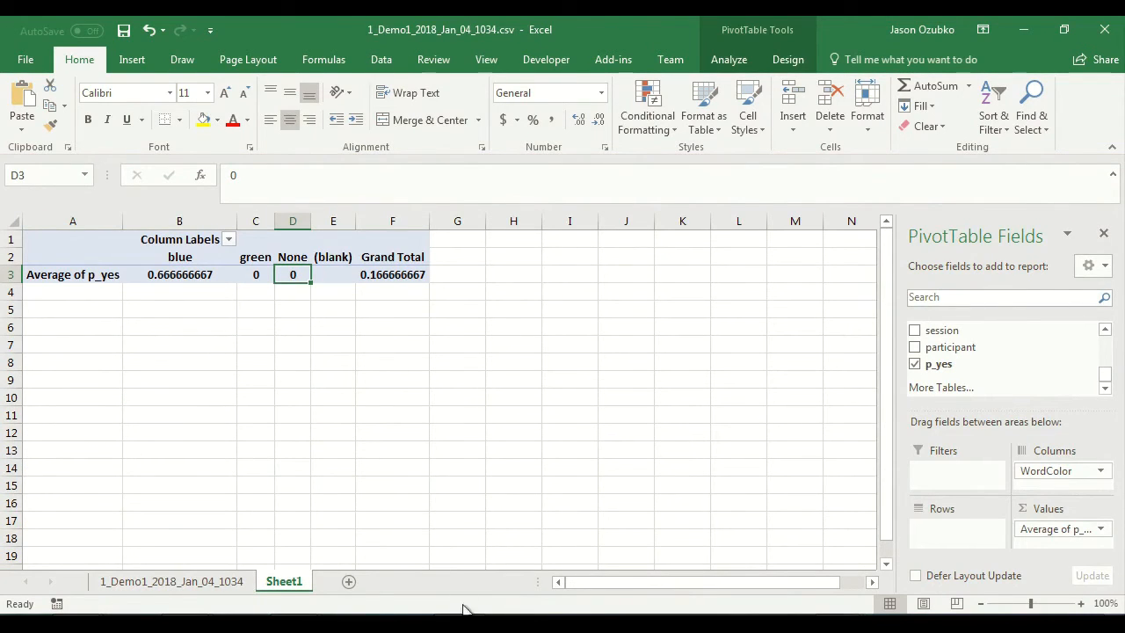
Step: Review the trials on the 1_Demo1_2018_Jan_04_1034 sheet alongside Sheet1's PivotTable, and return to the data folder in Windows Explorer
left_click(125, 582)
scroll(107, 406, "up", 2)
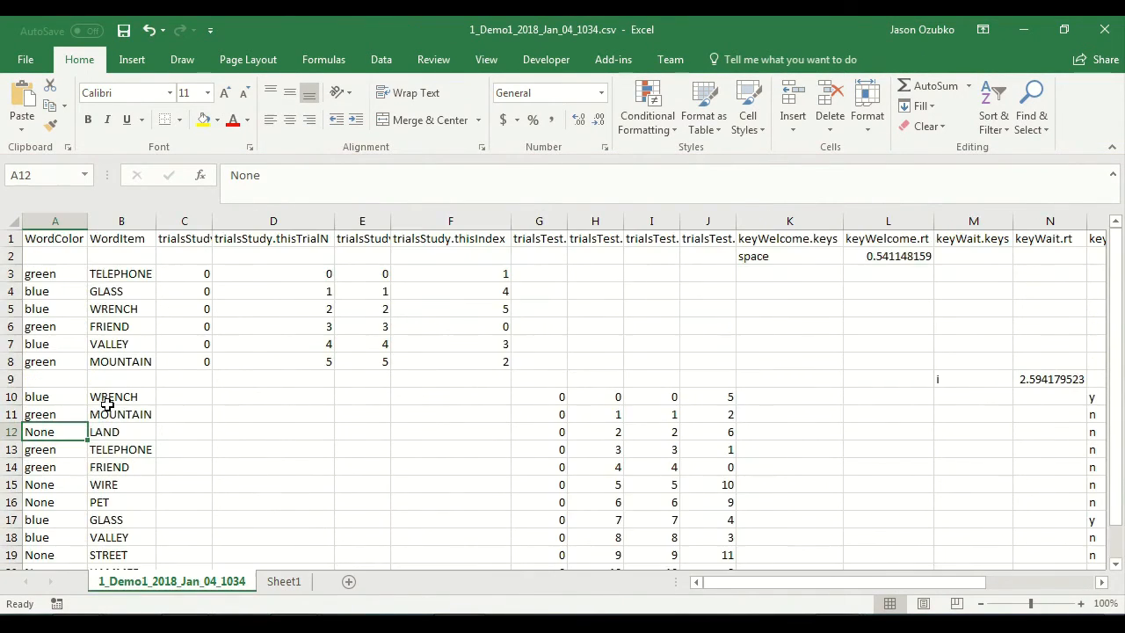
scroll(311, 502, "down", 6)
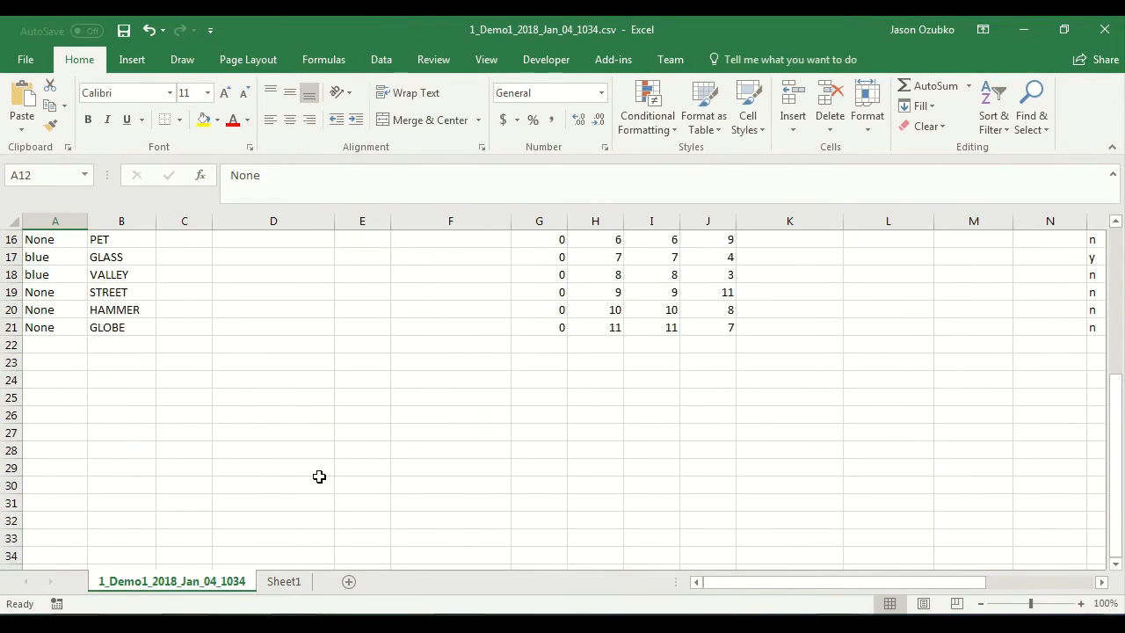
scroll(319, 476, "up", 5)
left_click(288, 582)
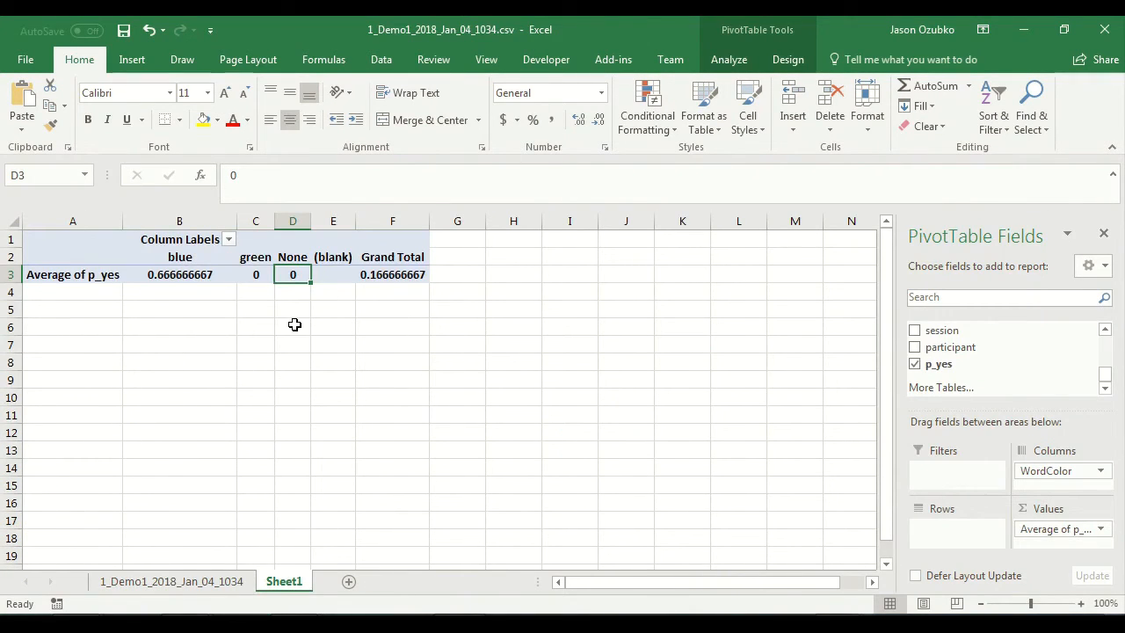
left_click(198, 583)
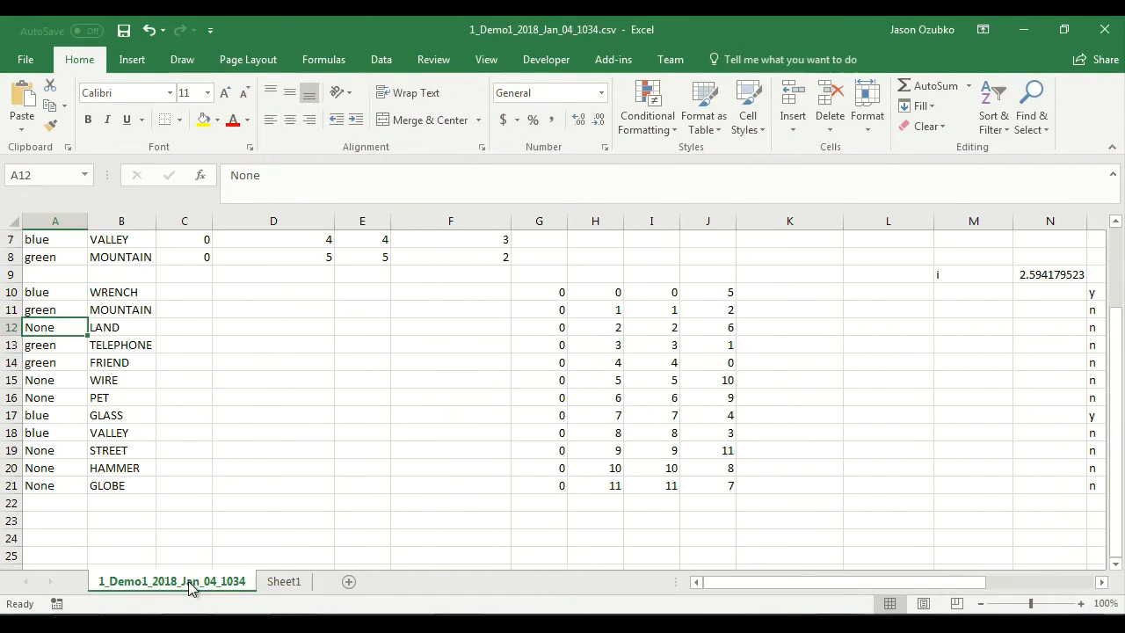
key("alt+Tab")
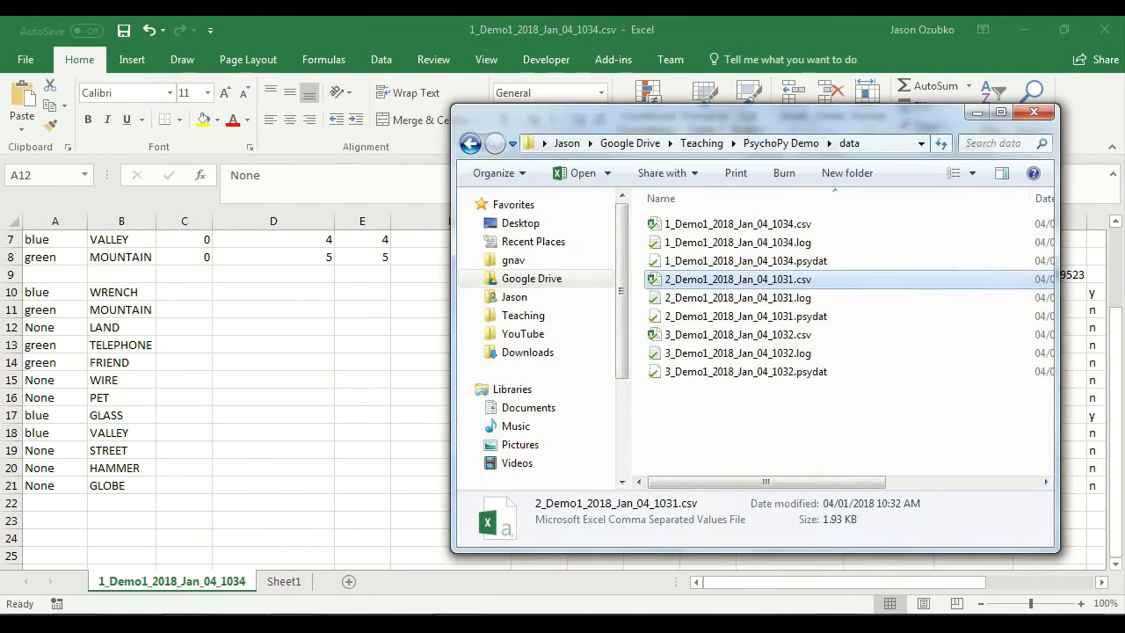
Step: Open 2_Demo1_2018_Jan_04_1031.csv from the data folder and copy its entire data range, including the header row
double_click(726, 279)
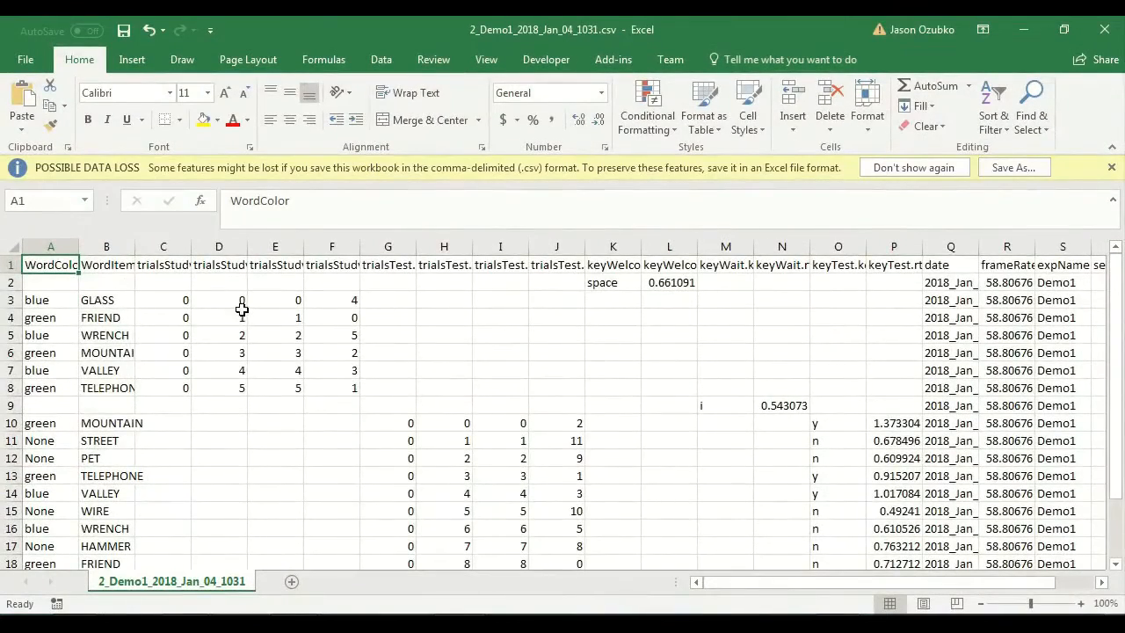
key("ctrl+shift+End")
key("ctrl+c")
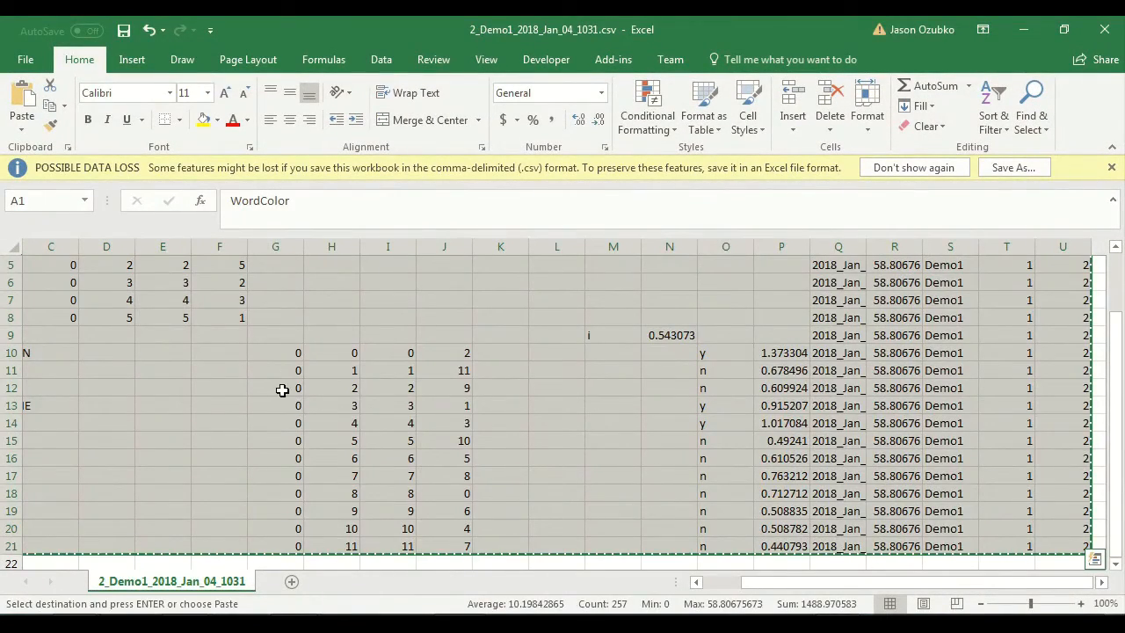
scroll(282, 389, "up", 2)
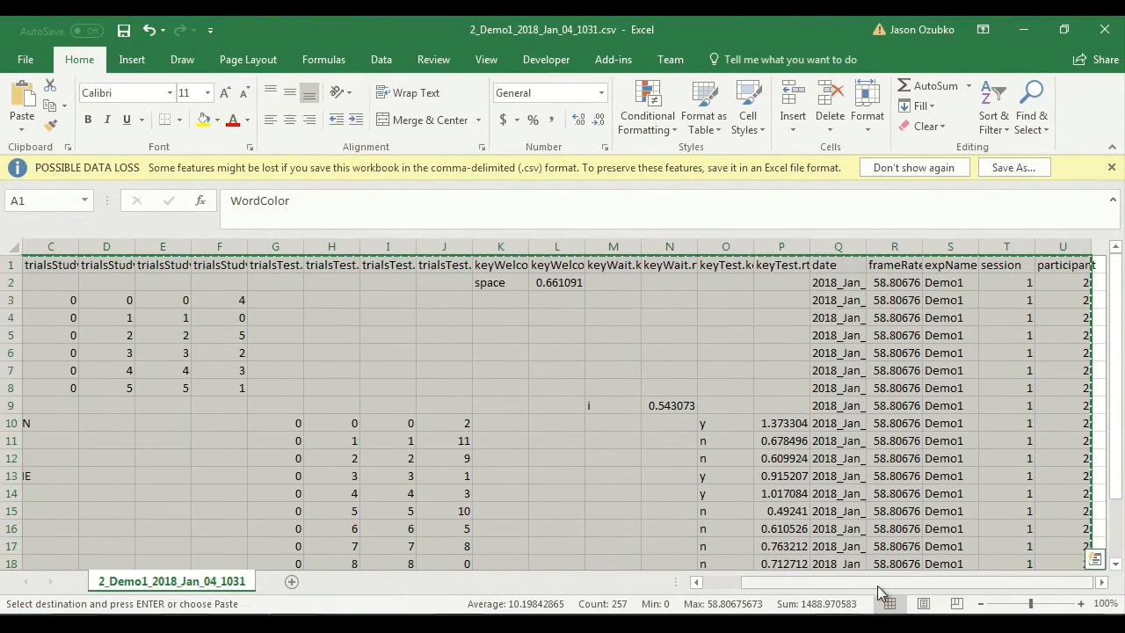
left_click_drag(878, 586, 717, 584)
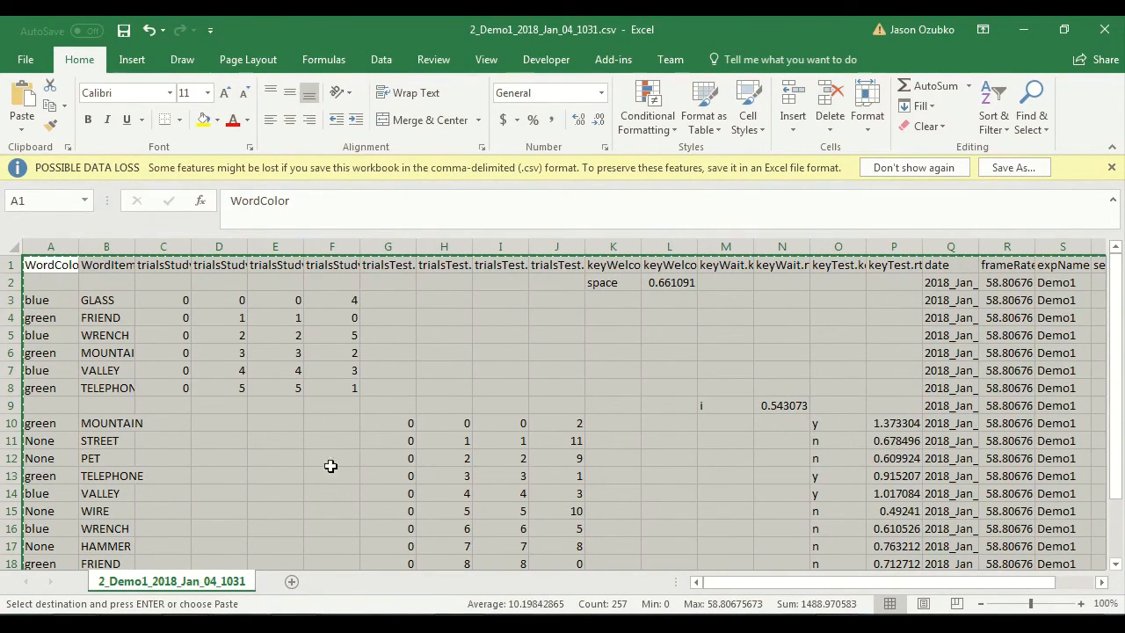
Step: Paste participant 2's copied data below participant 1's rows, starting at cell A22 of the 1_Demo1_2018_Jan_04_1034 sheet
key("alt+Tab")
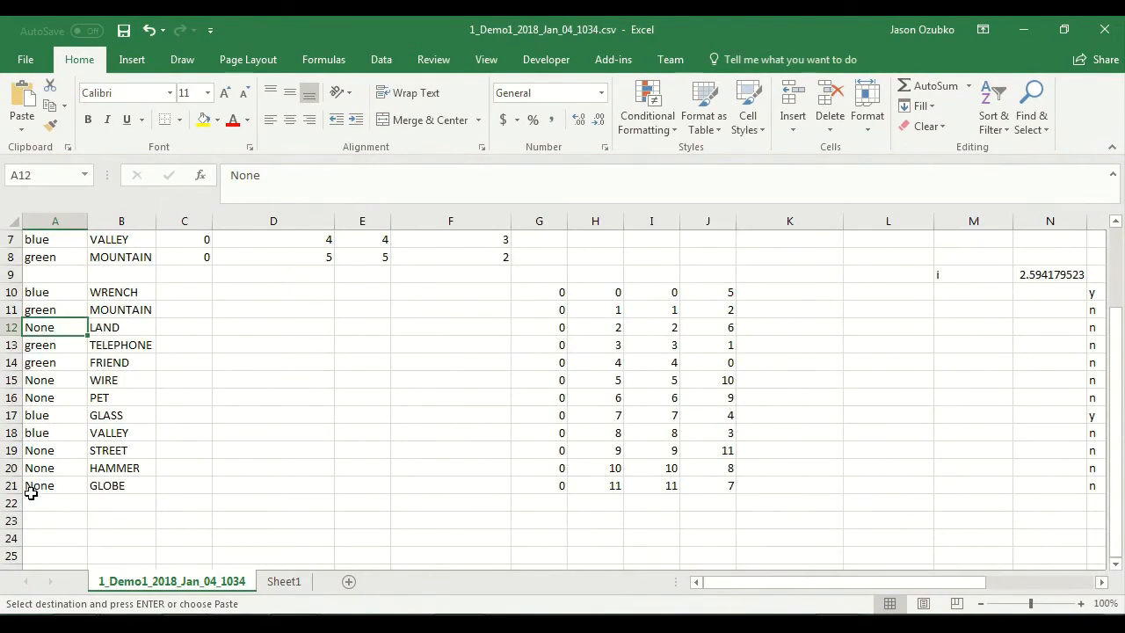
scroll(35, 475, "down", 1)
left_click(41, 450)
key("ctrl+v")
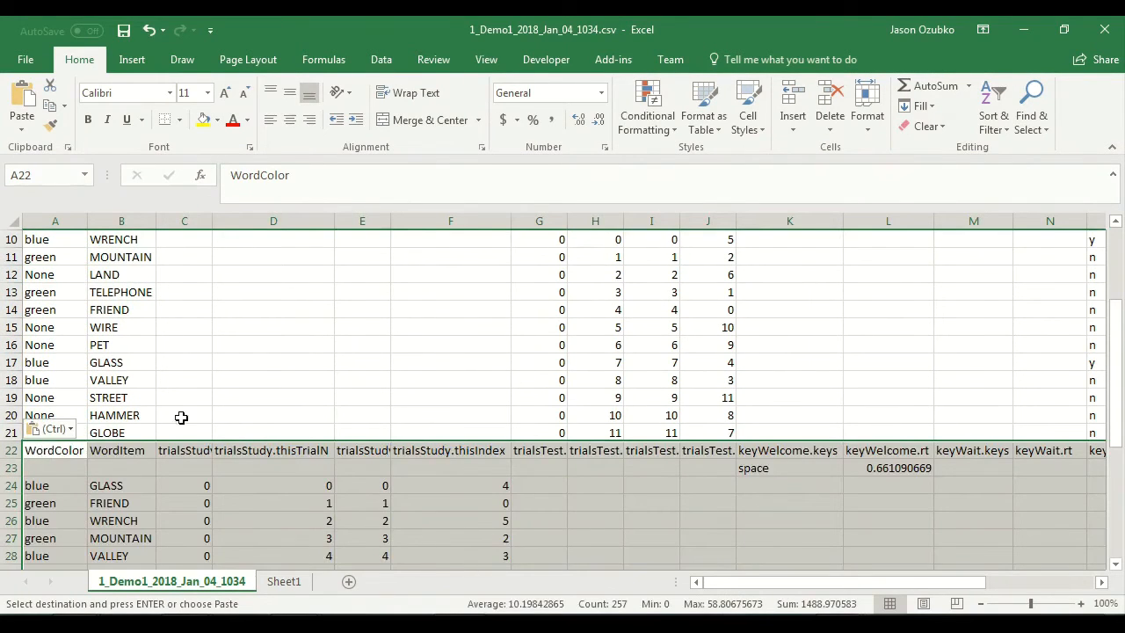
scroll(409, 394, "down", 5)
scroll(410, 395, "up", 5)
scroll(203, 422, "down", 6)
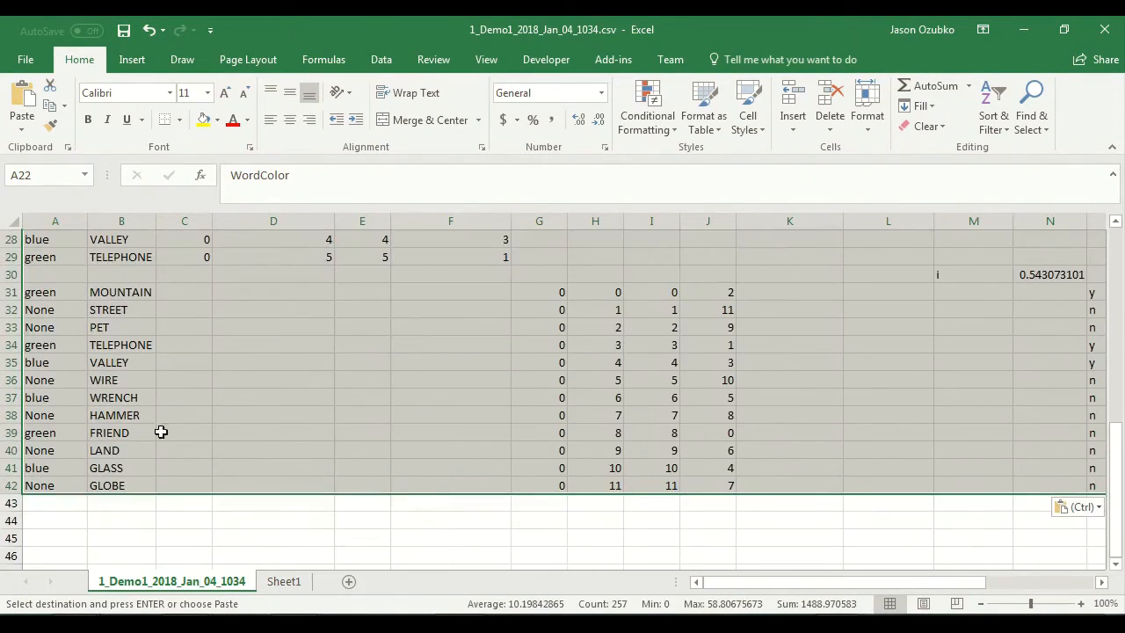
Step: Select cell A43 for the third block, open 3_Demo1_2018_Jan_04_1032.csv and copy its entire data range
left_click(68, 507)
key("alt+Tab")
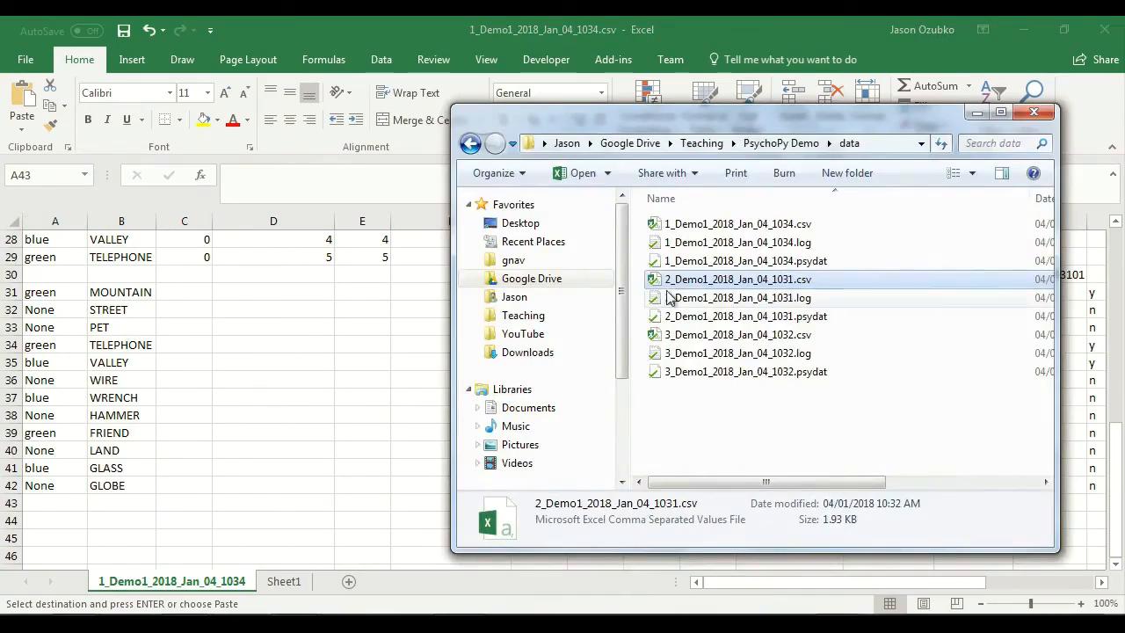
double_click(710, 337)
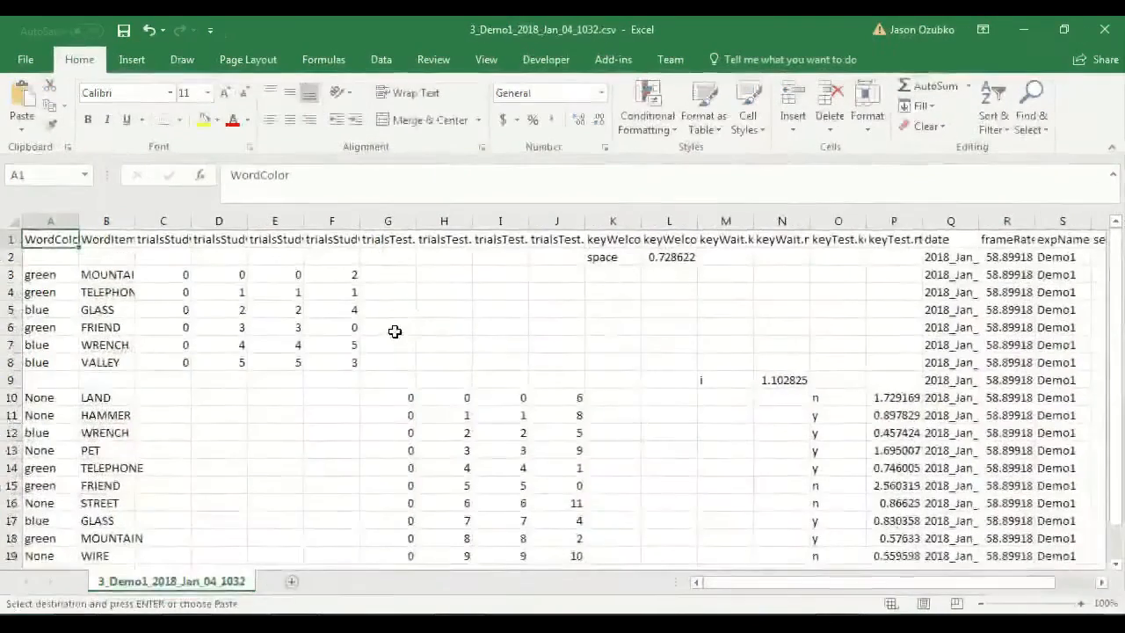
key("ctrl+shift+End")
key("ctrl+c")
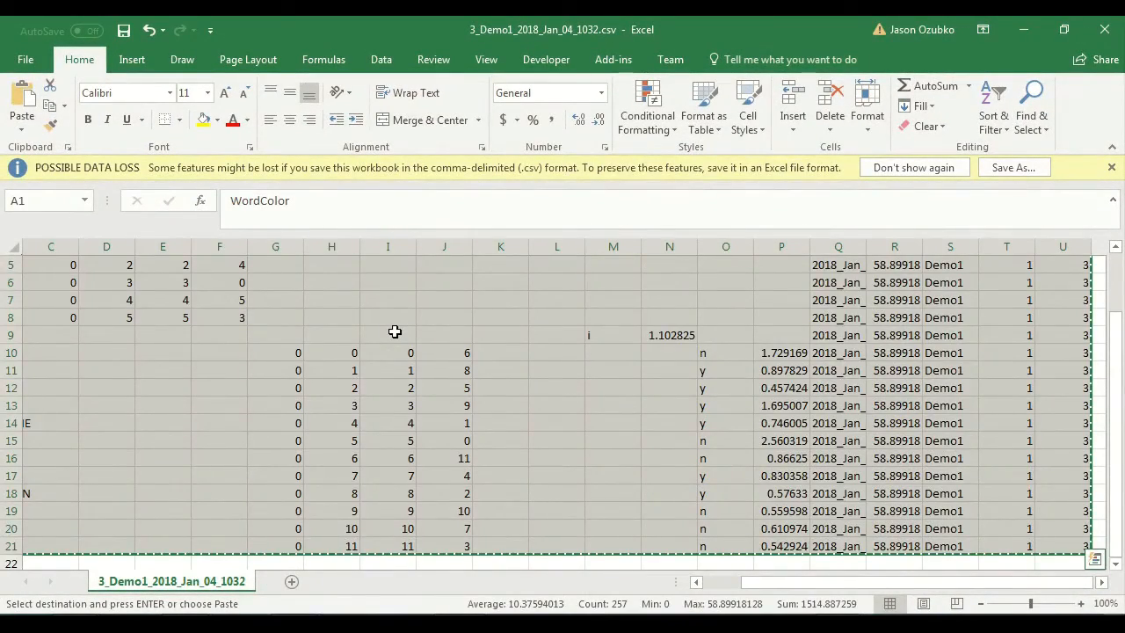
Step: Paste participant 3's copied data at cell A43 of the 1_Demo1_2018_Jan_04_1034 sheet
key("alt+Tab")
key("ctrl+v")
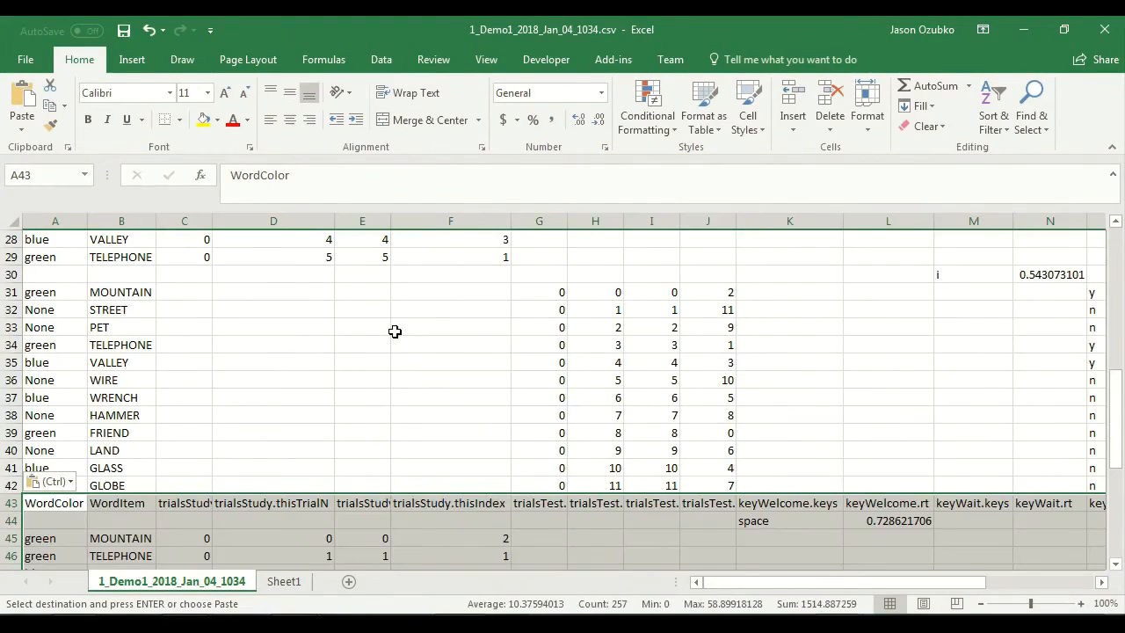
scroll(394, 331, "down", 5)
scroll(395, 332, "down", 3)
scroll(395, 331, "up", 17)
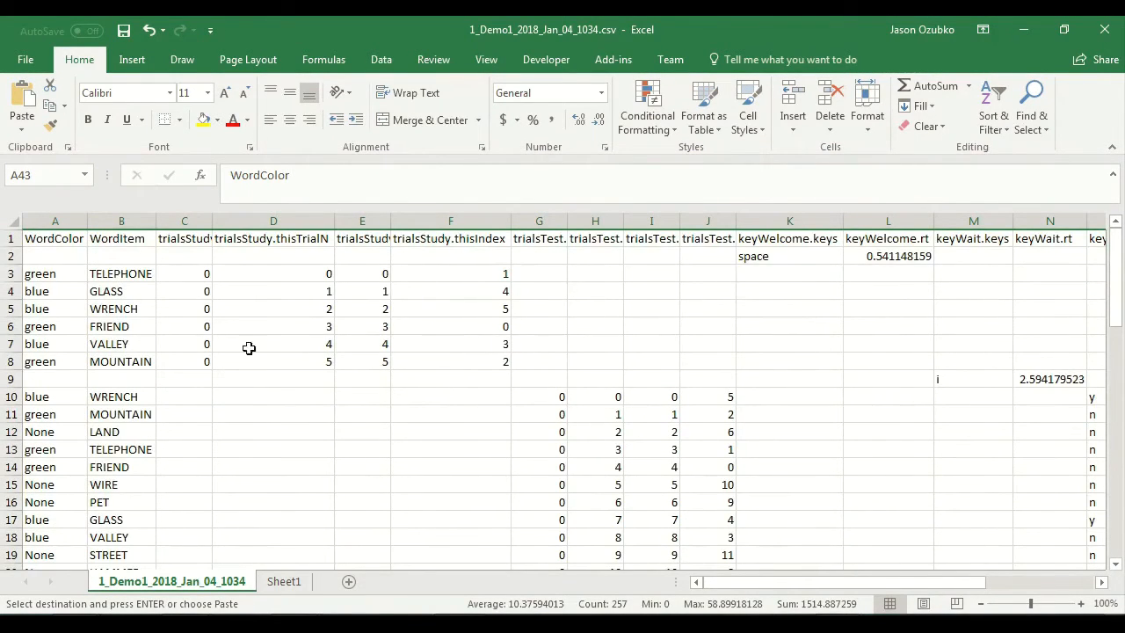
Step: Review the stacked data on the sheet, checking the participant column and the repeated header rows between the blocks
left_click_drag(857, 585, 1005, 580)
left_click(1008, 251)
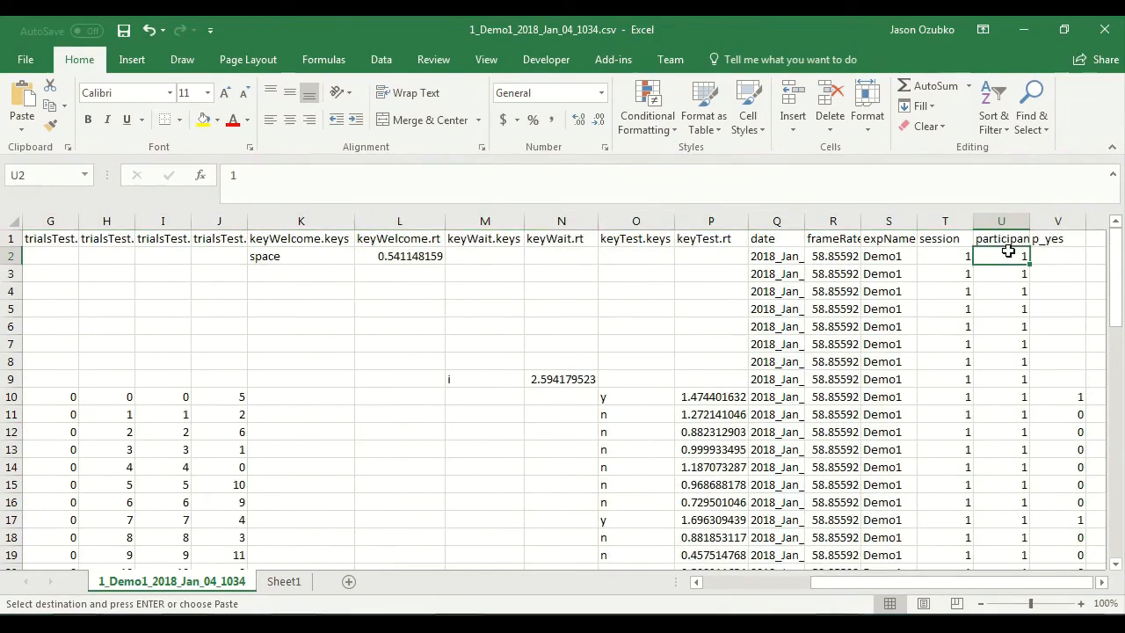
scroll(1008, 251, "down", 6)
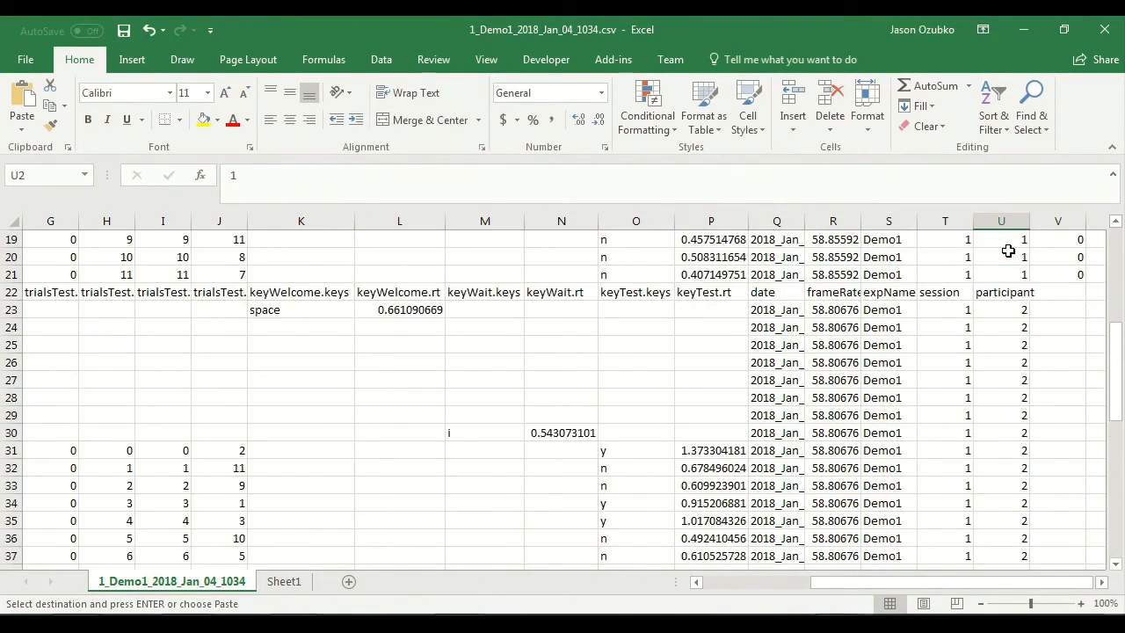
scroll(1008, 252, "down", 10)
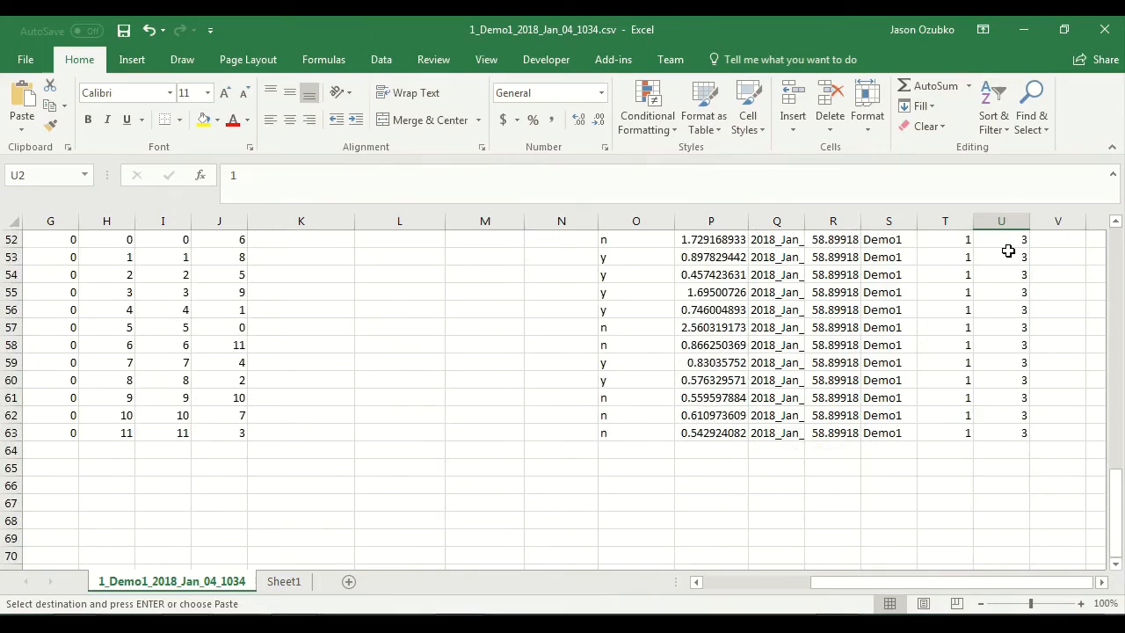
scroll(1009, 251, "up", 1)
left_click_drag(918, 583, 761, 586)
scroll(409, 430, "up", 15)
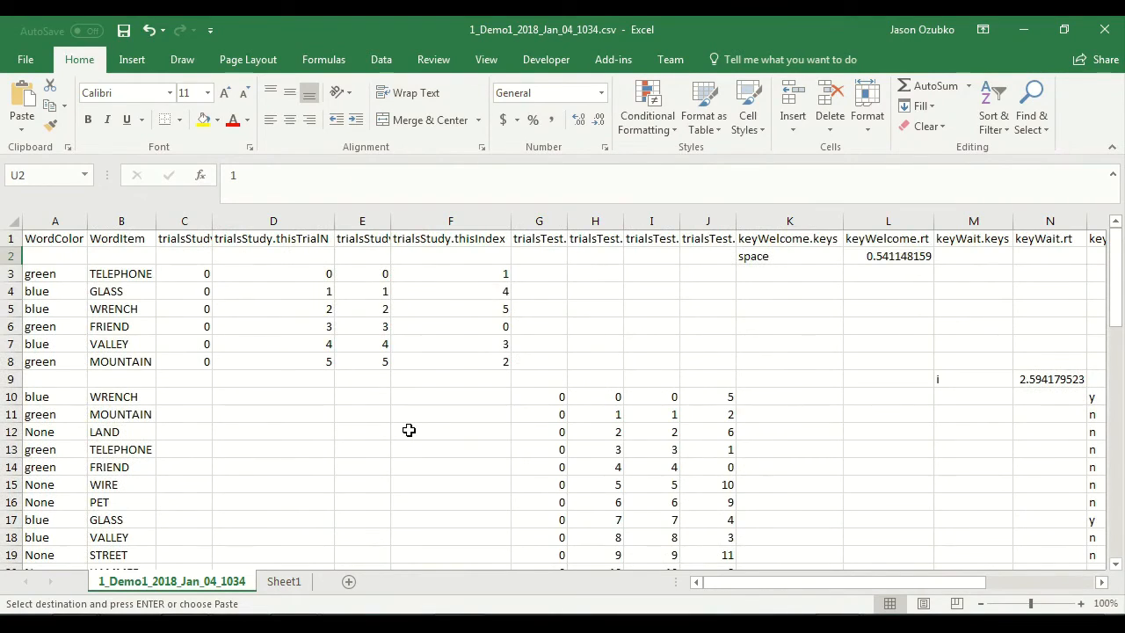
scroll(409, 430, "down", 7)
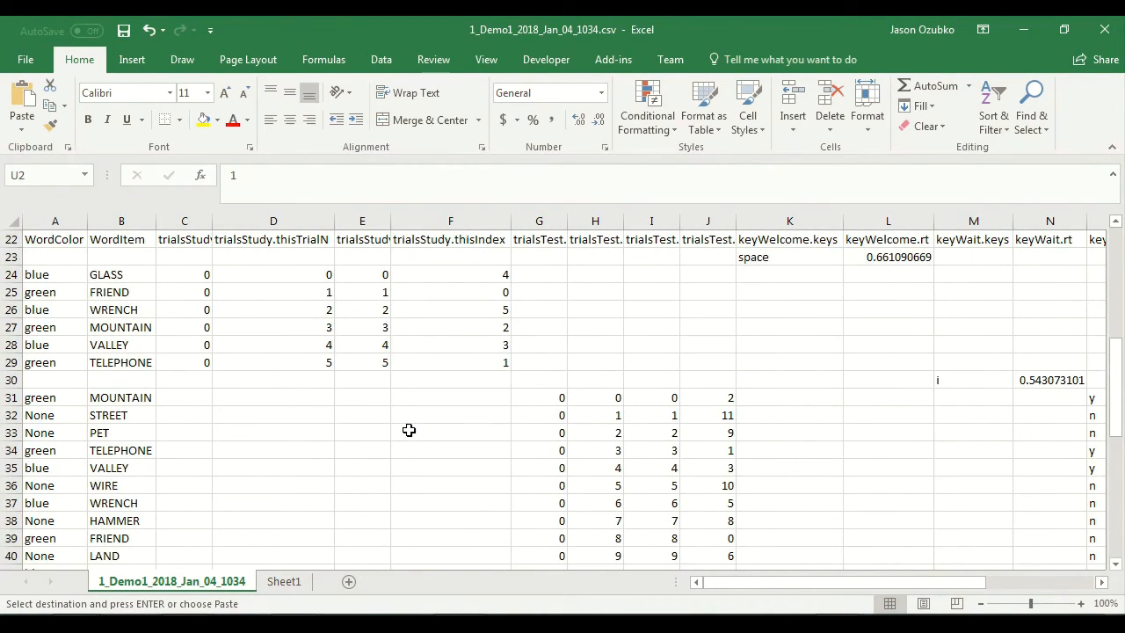
scroll(409, 430, "down", 5)
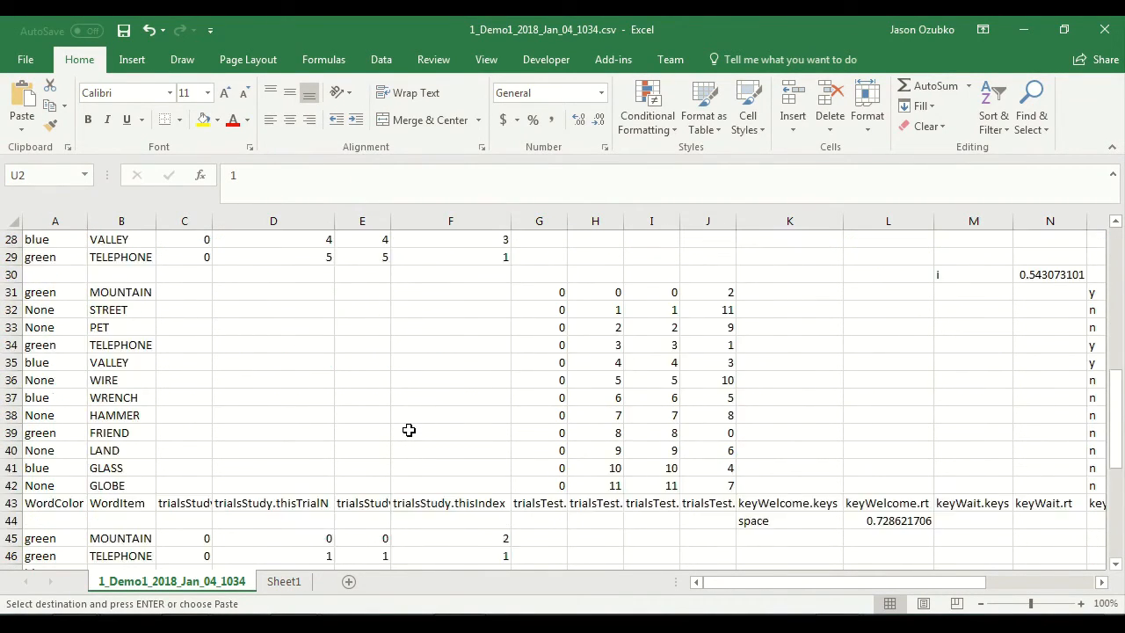
scroll(408, 430, "up", 8)
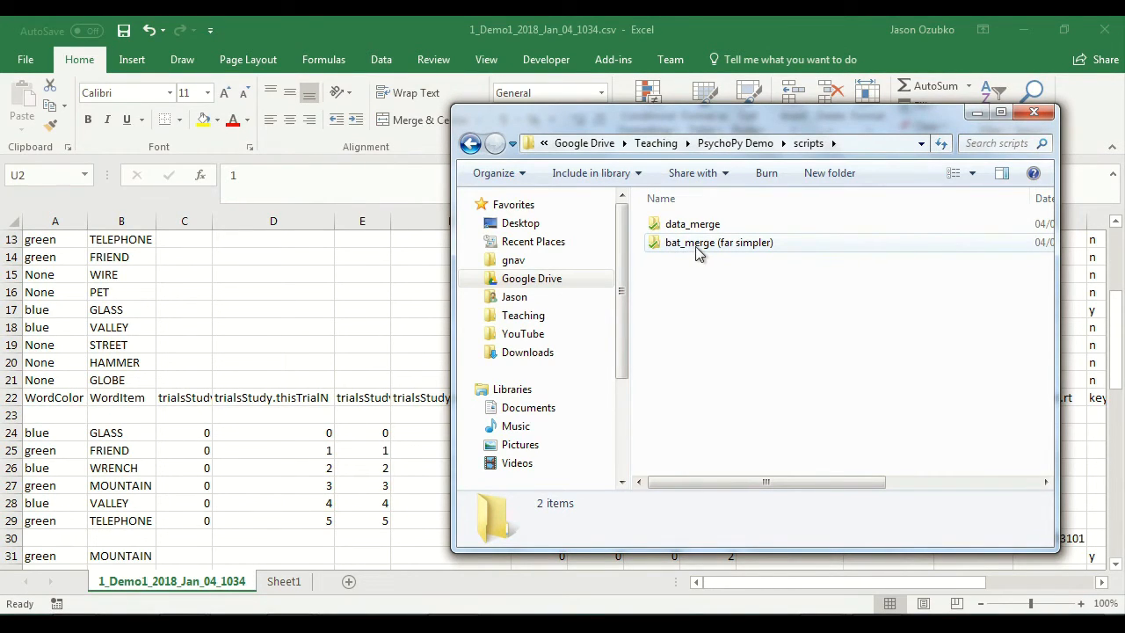
Step: In Windows Explorer, open the bat_merge (far simpler) folder inside scripts and paste the bat_merge.bat file into it
left_click(658, 225)
left_click(671, 243)
double_click(671, 242)
right_click(672, 273)
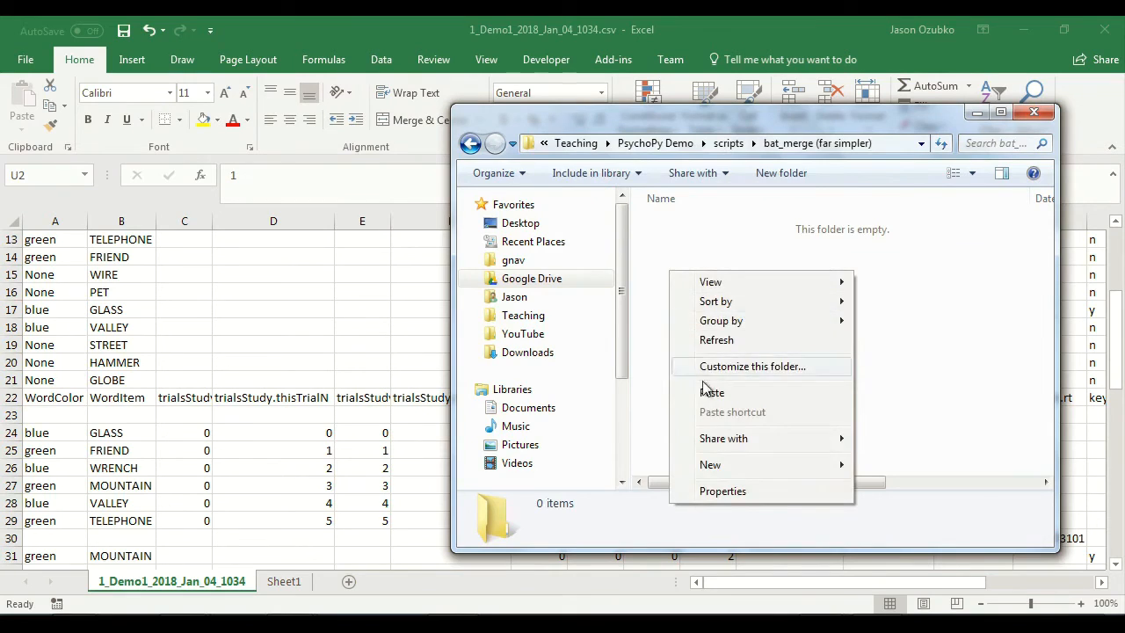
left_click(709, 392)
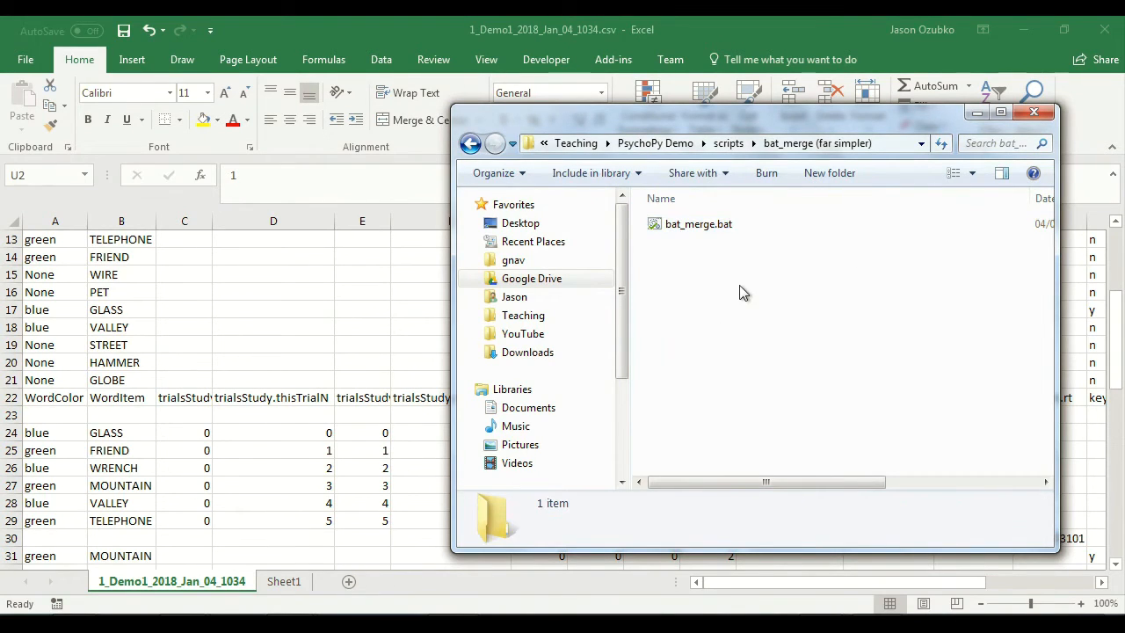
Step: Open bat_merge.bat for editing in Notepad, arrange its window beside the folder, and examine the command copy *.csv merged_file.csv
double_click(676, 225)
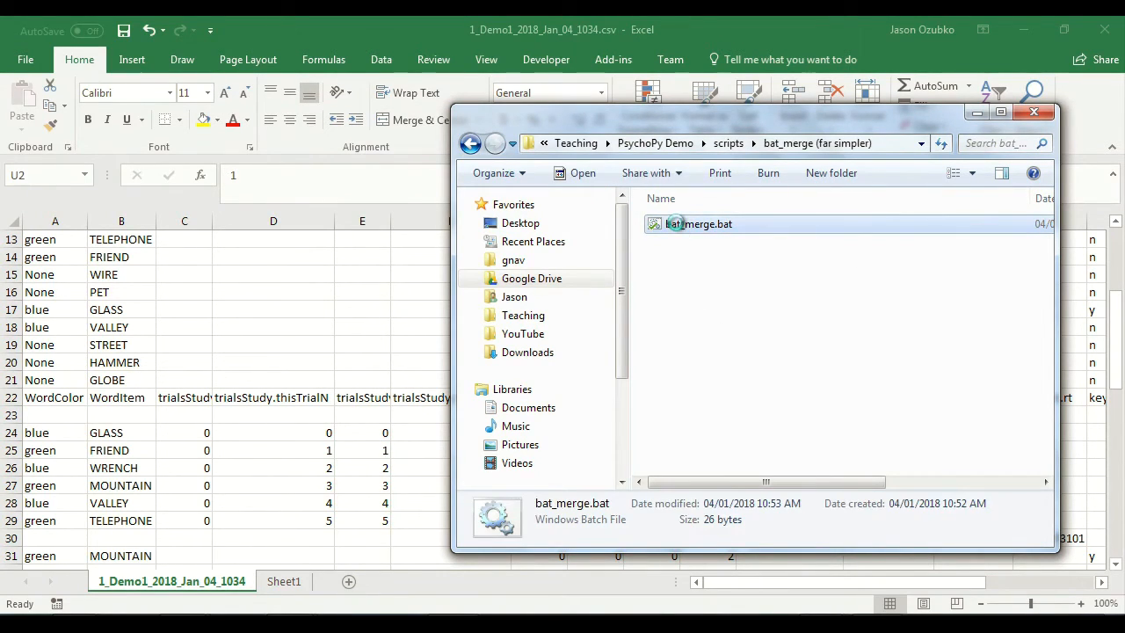
right_click(676, 224)
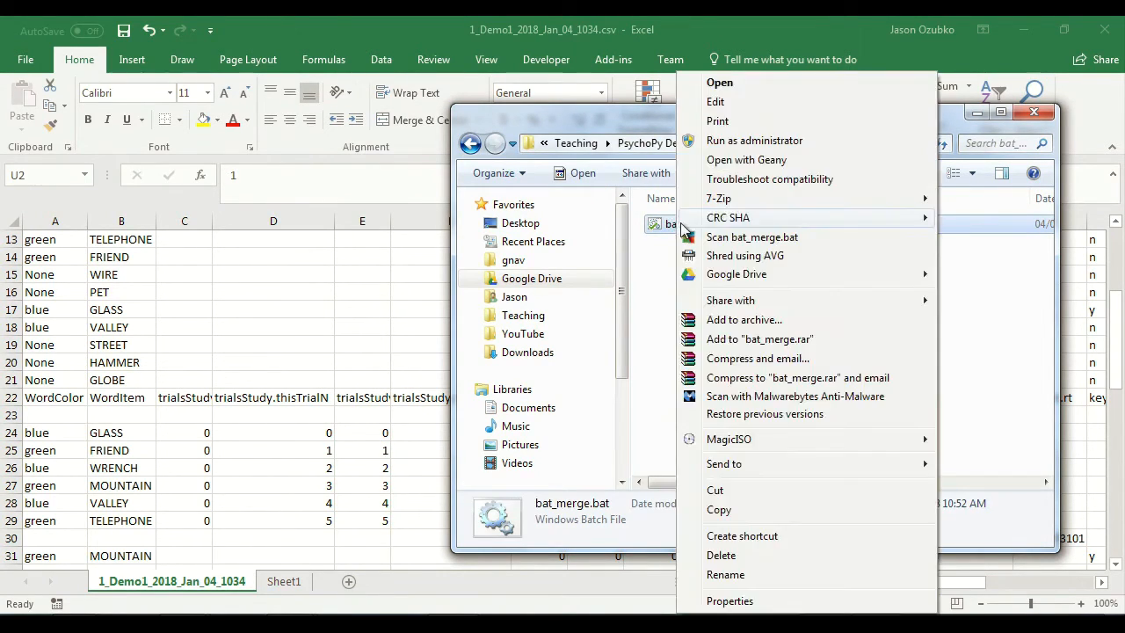
left_click(716, 103)
left_click_drag(1003, 549, 584, 291)
left_click_drag(425, 98, 906, 220)
left_click_drag(851, 123, 613, 122)
left_click(879, 223)
left_click_drag(887, 226, 710, 223)
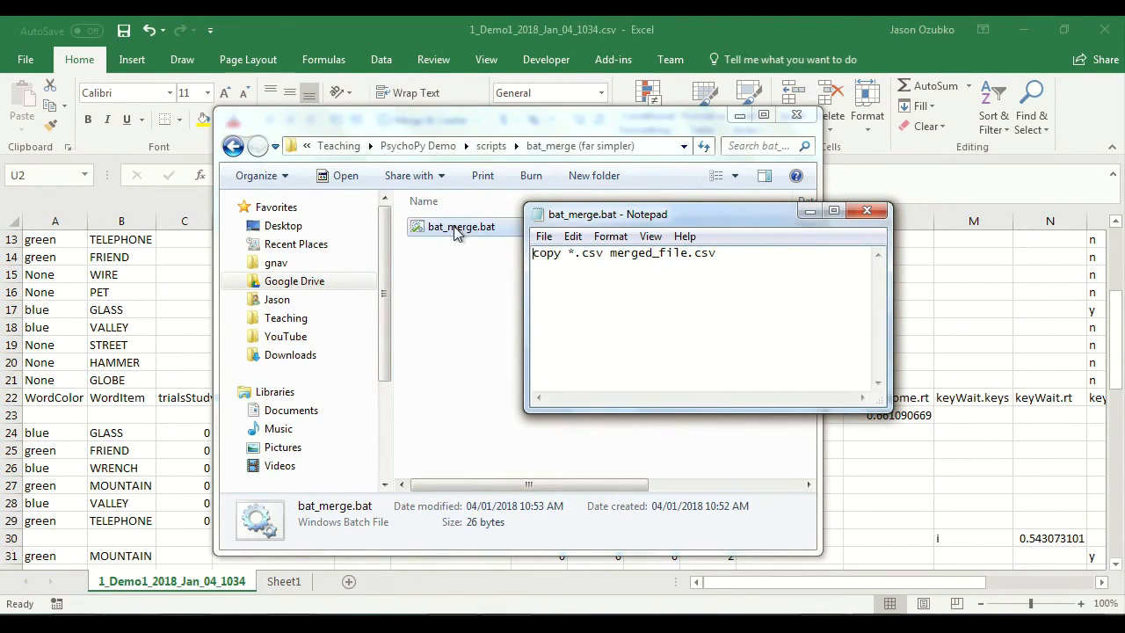
left_click_drag(534, 254, 717, 254)
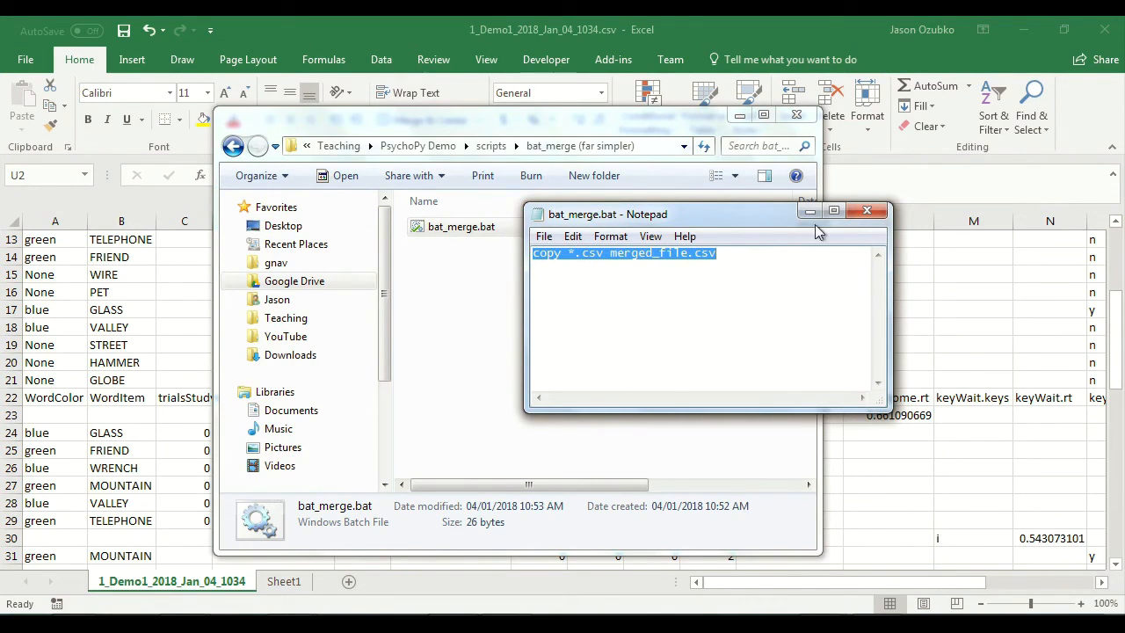
Step: Close Notepad and copy bat_merge.bat from the bat_merge (far simpler) folder into the PsychoPy Demo data folder
left_click(867, 210)
double_click(447, 228)
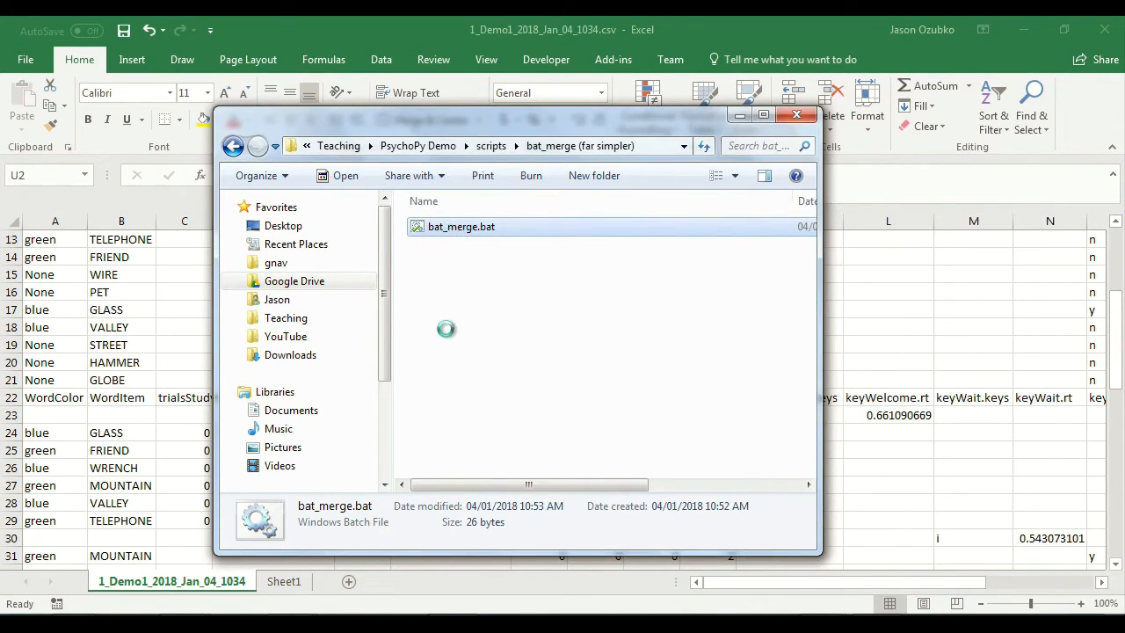
left_click(489, 510)
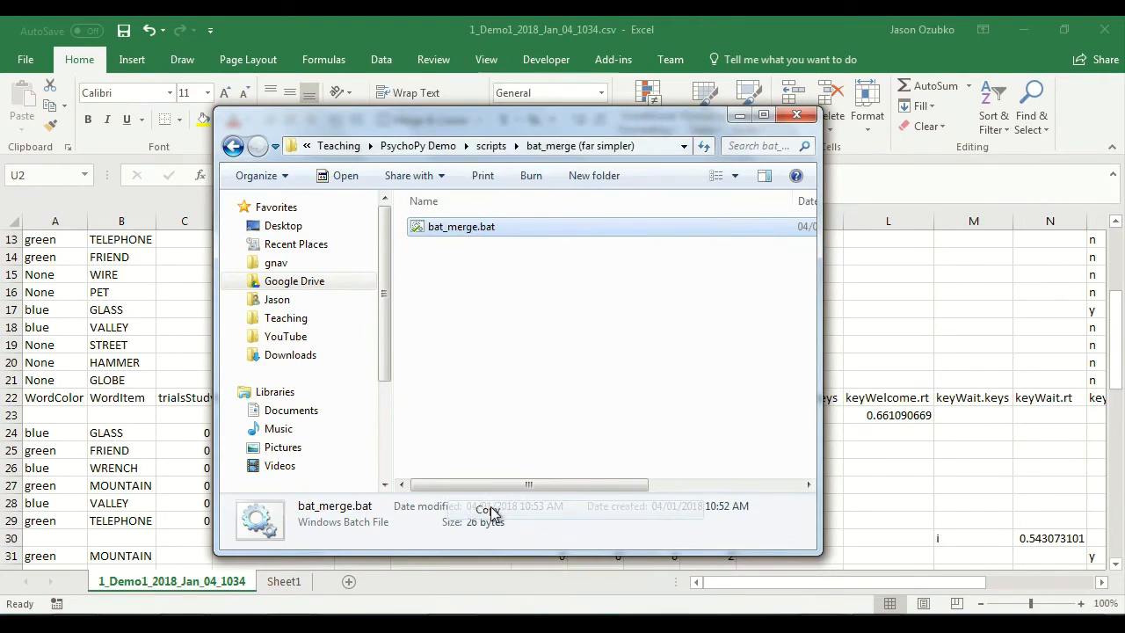
left_click(422, 146)
double_click(420, 283)
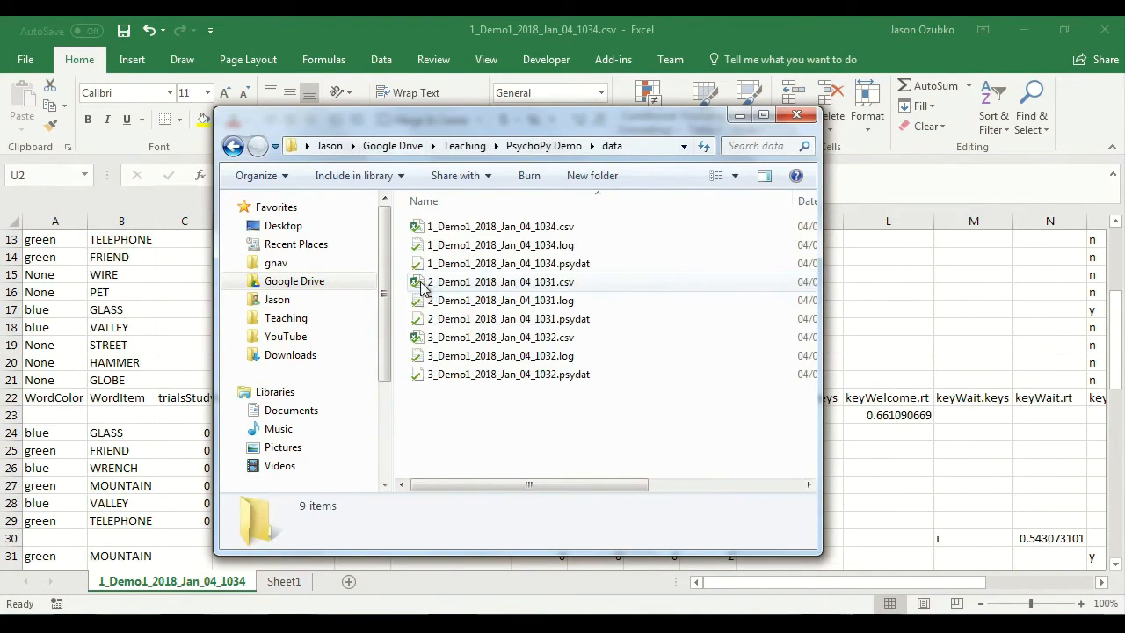
right_click(510, 417)
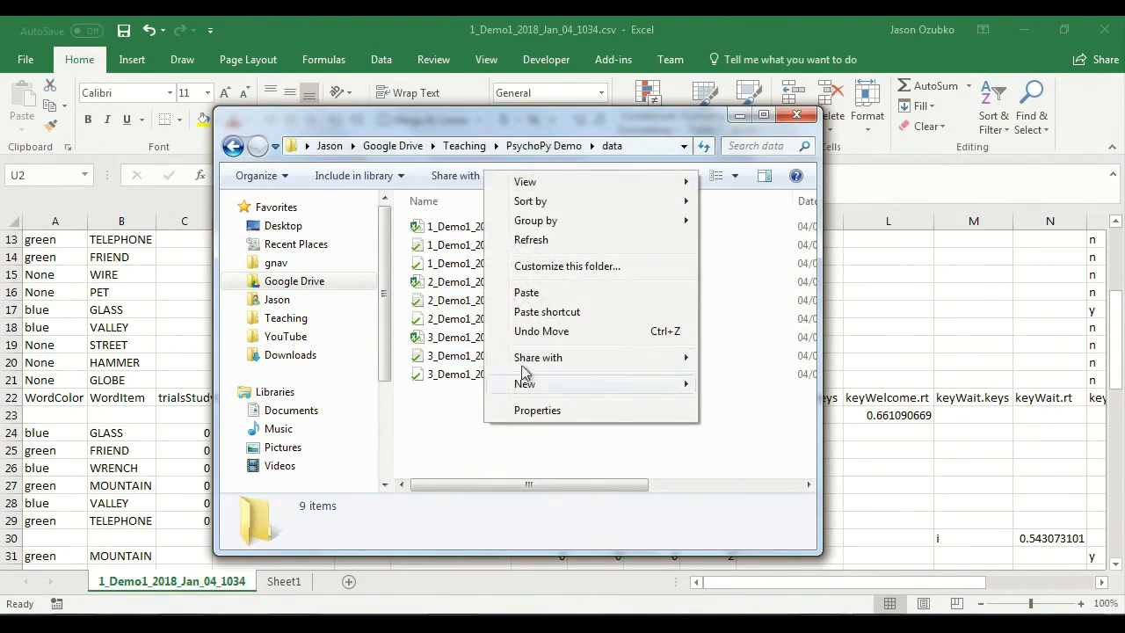
left_click(535, 292)
Step: Run bat_merge.bat in the data folder to combine the CSV files, and open merged_file.csv
double_click(469, 396)
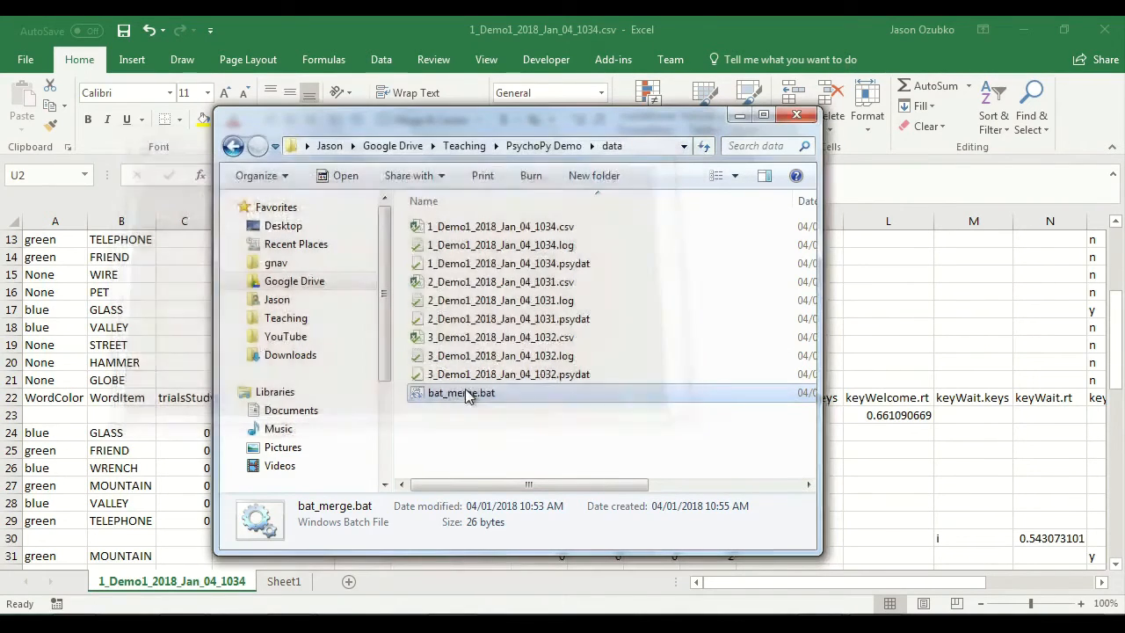
left_click(457, 428)
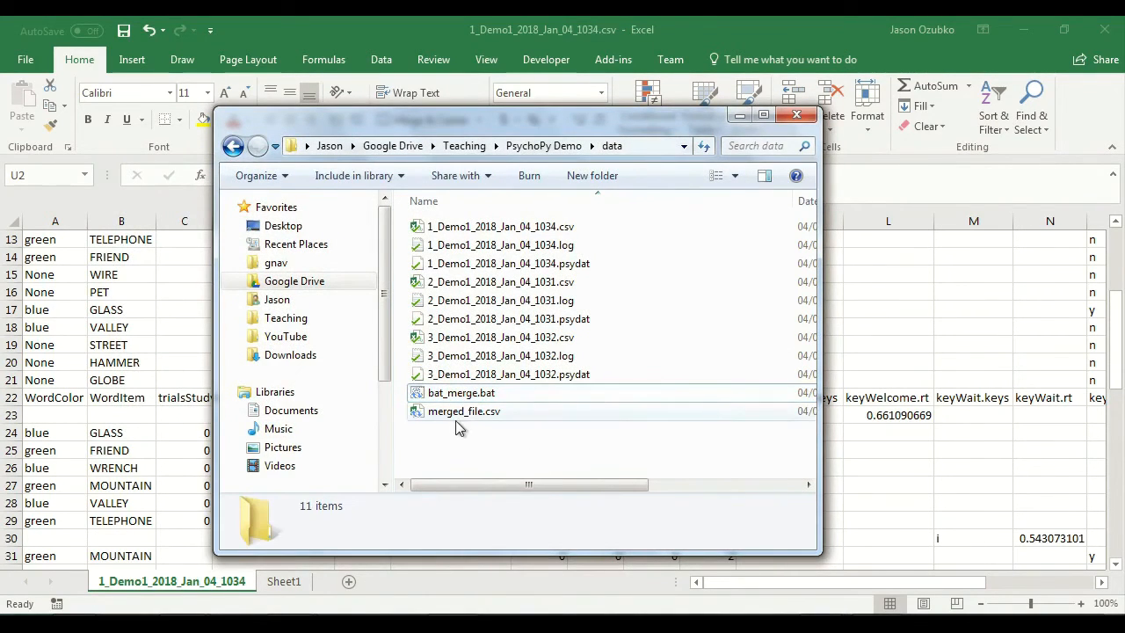
double_click(452, 411)
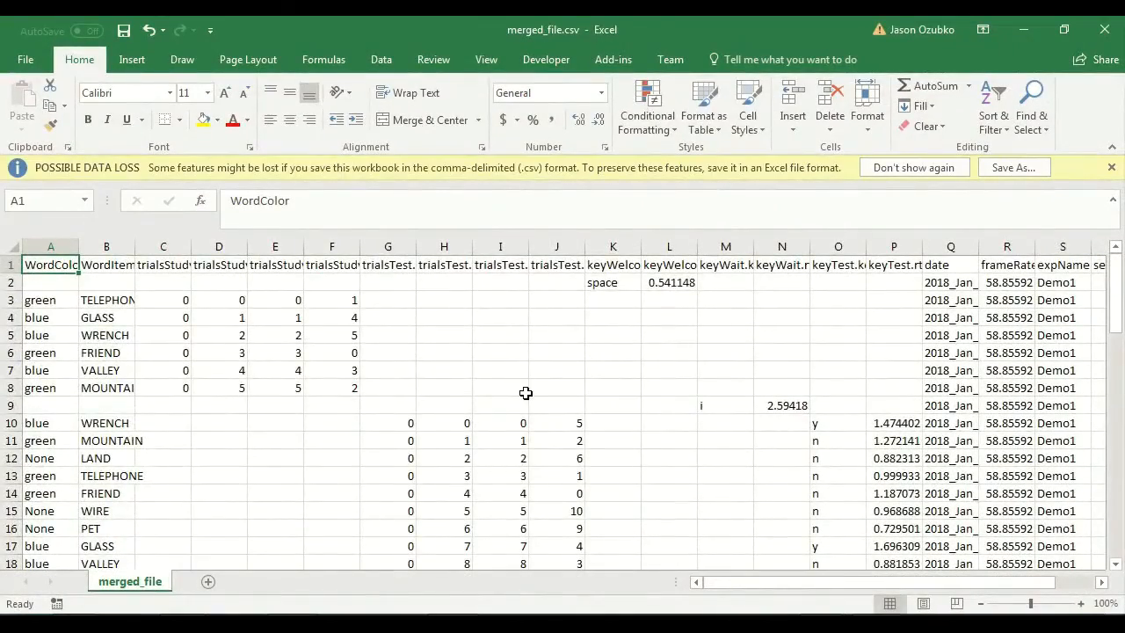
Step: Look through the rows and columns of merged_file.csv to check that all participants' data is included
scroll(525, 391, "down", 11)
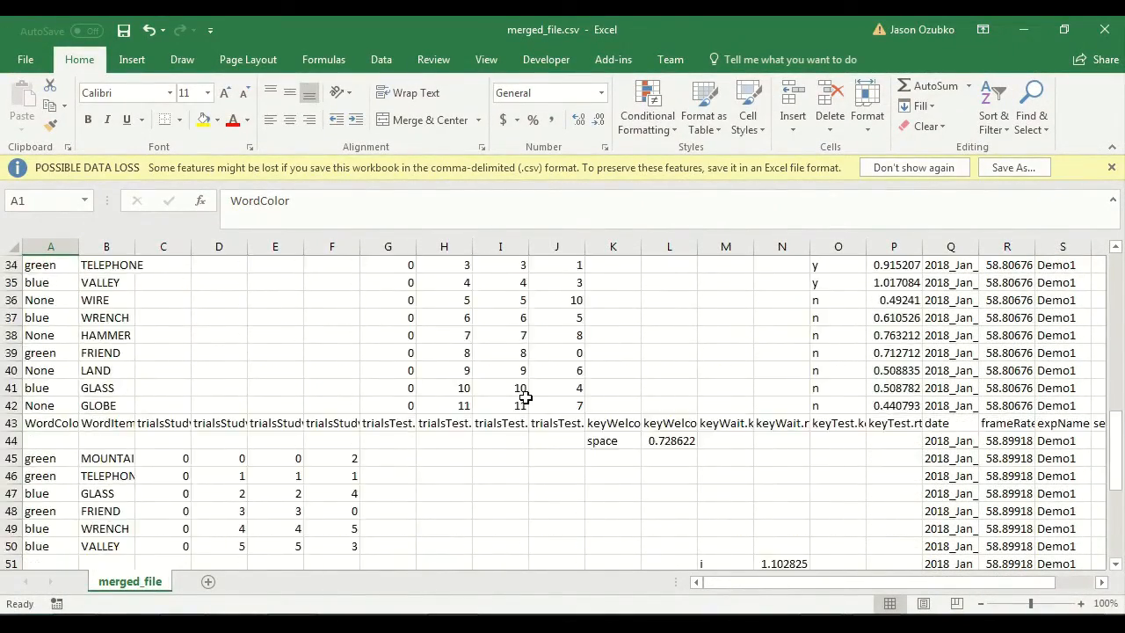
scroll(526, 399, "down", 6)
left_click_drag(856, 584, 702, 567)
scroll(948, 494, "up", 17)
Step: Delete bat_merge.bat and merged_file.csv from the data folder, and open the data_merge scripts folder
left_click(435, 625)
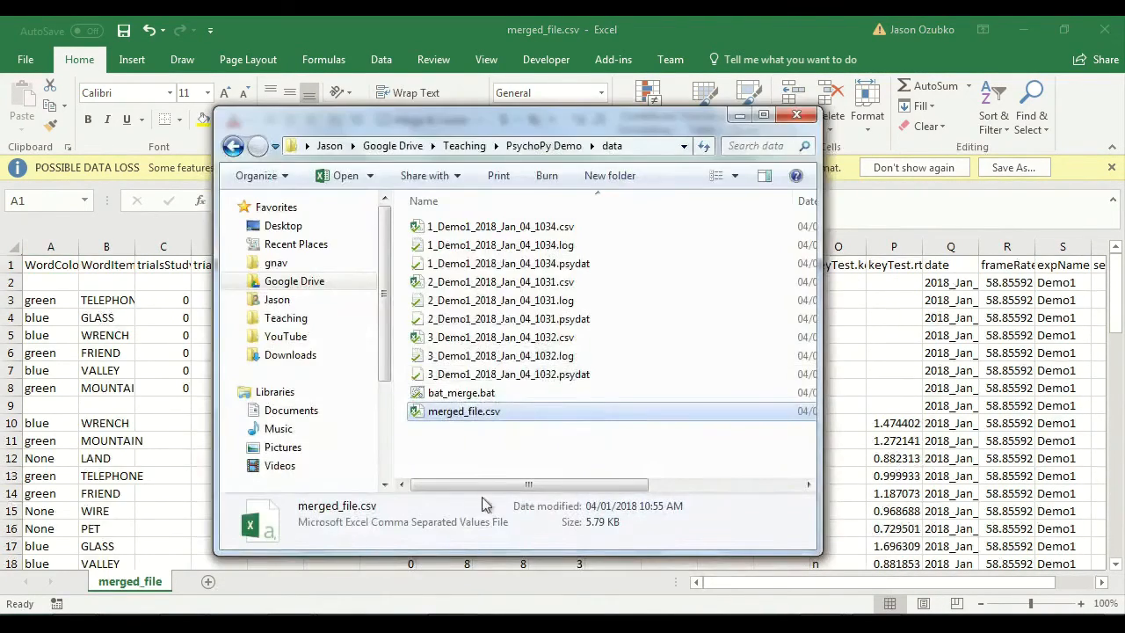
left_click_drag(501, 429, 400, 391)
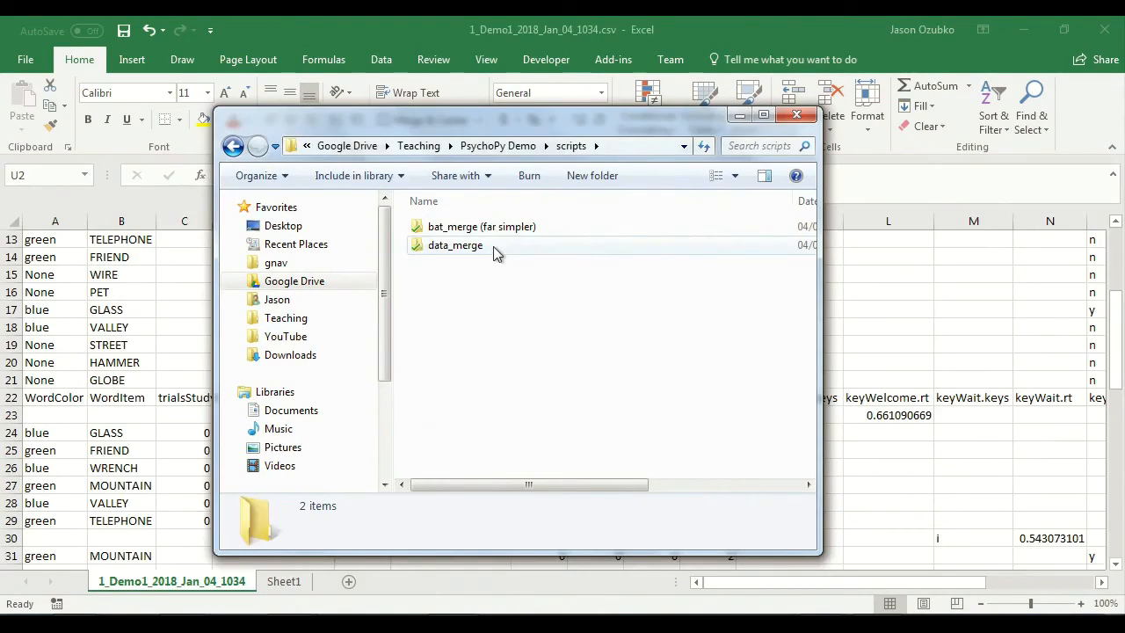
double_click(493, 246)
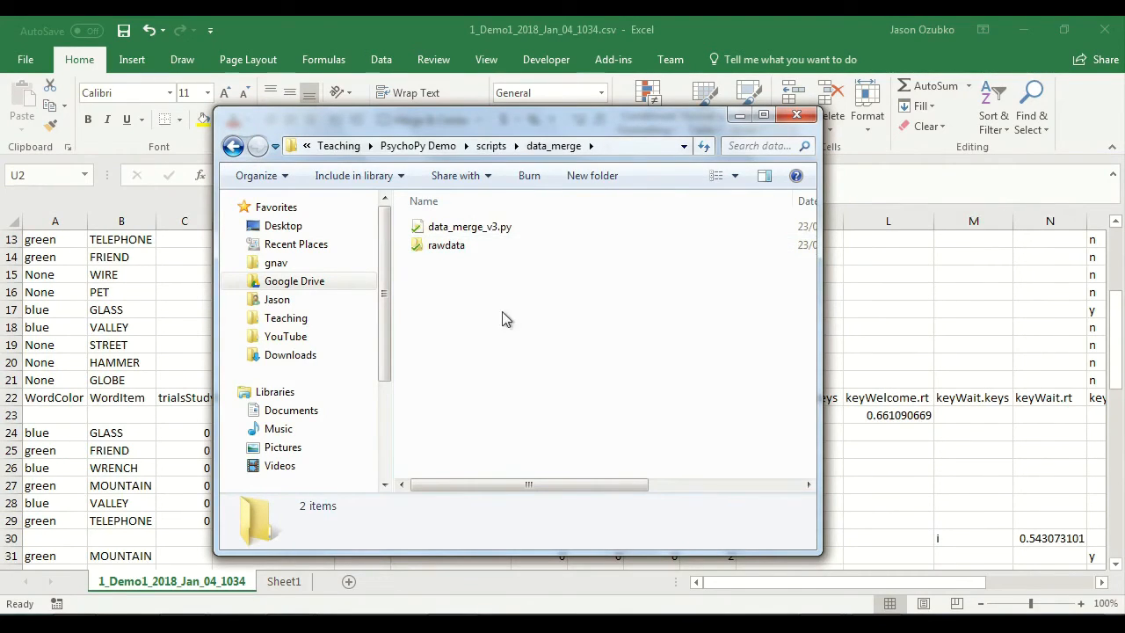
Step: Open data_merge_v3.py in Geany and read through its code, including the rawdata folder setting and the execute instruction
left_click(508, 228)
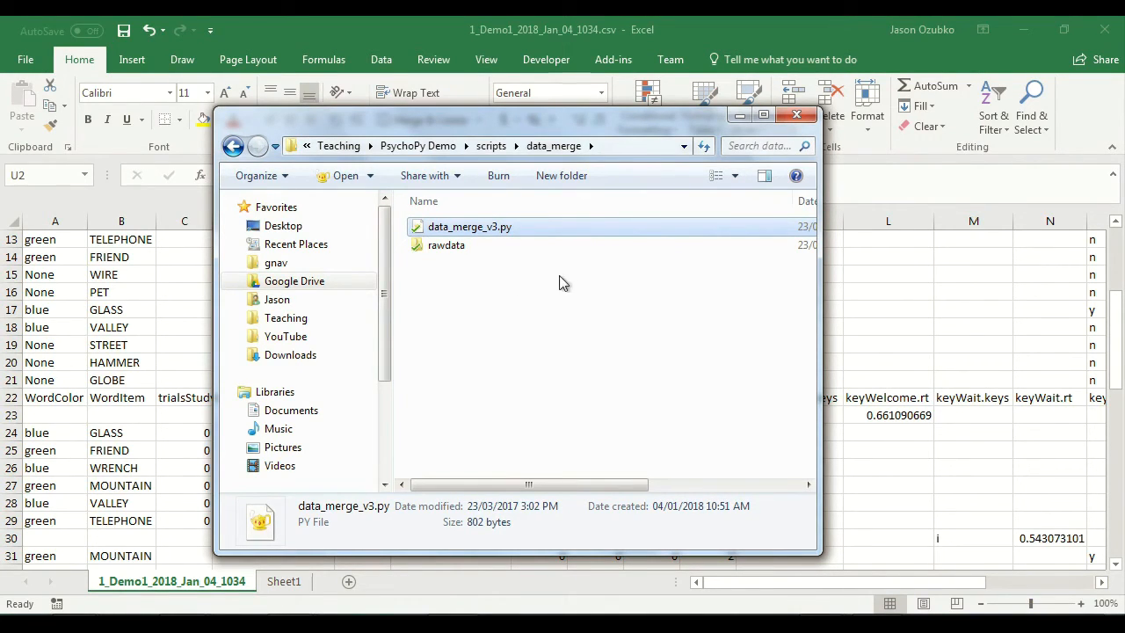
left_click(835, 626)
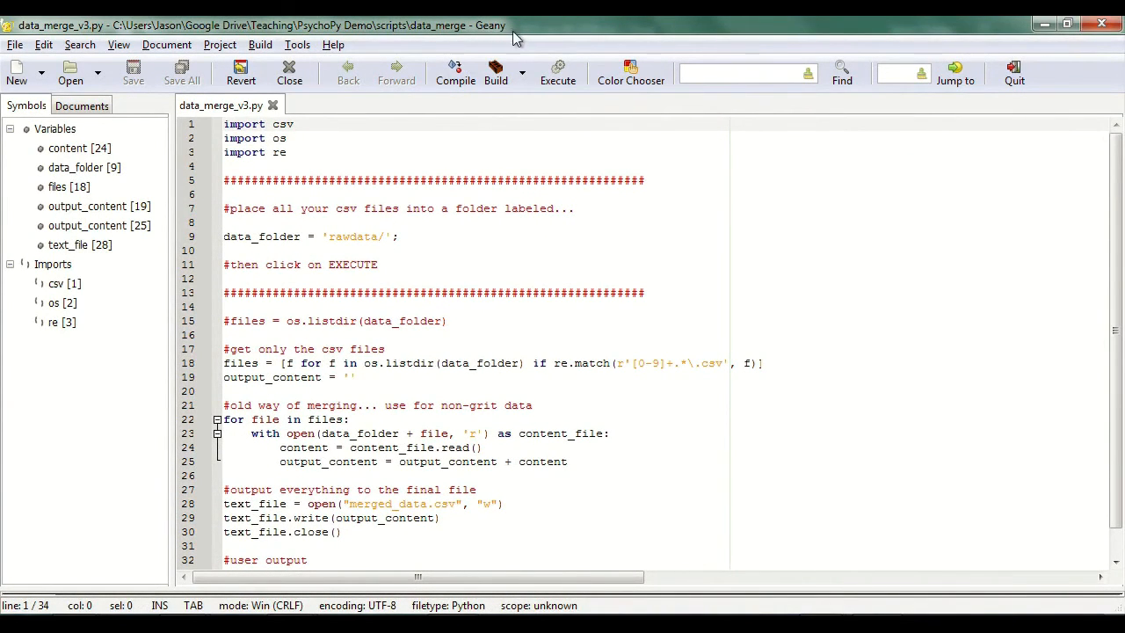
scroll(491, 308, "down", 1)
scroll(492, 308, "up", 1)
scroll(390, 350, "down", 1)
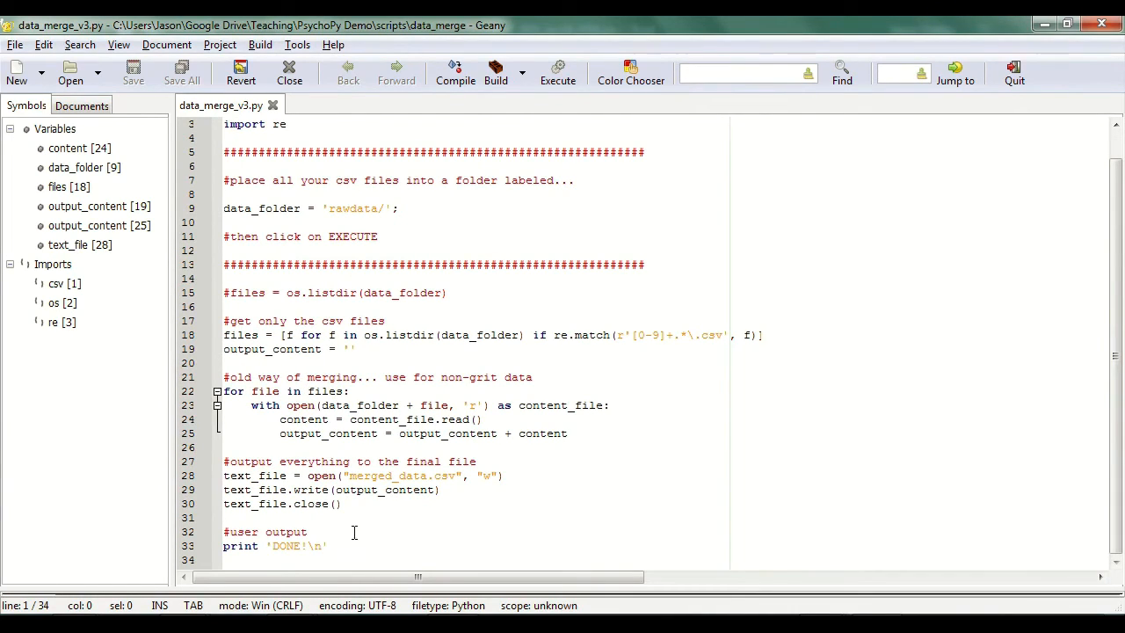
scroll(359, 454, "up", 1)
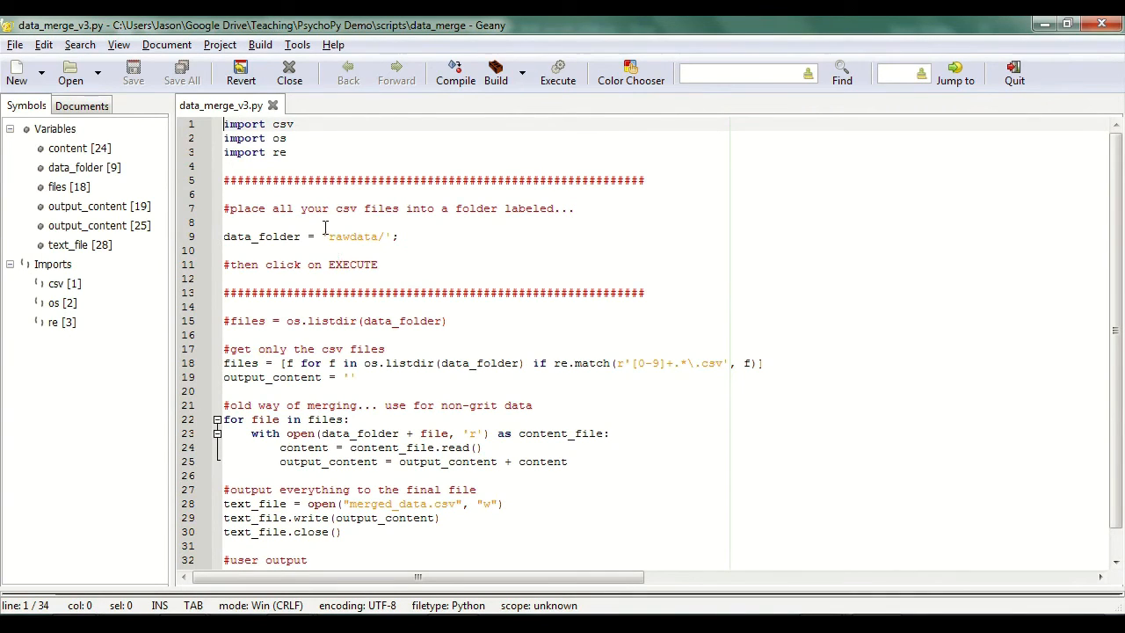
left_click_drag(230, 206, 555, 219)
left_click_drag(328, 235, 380, 249)
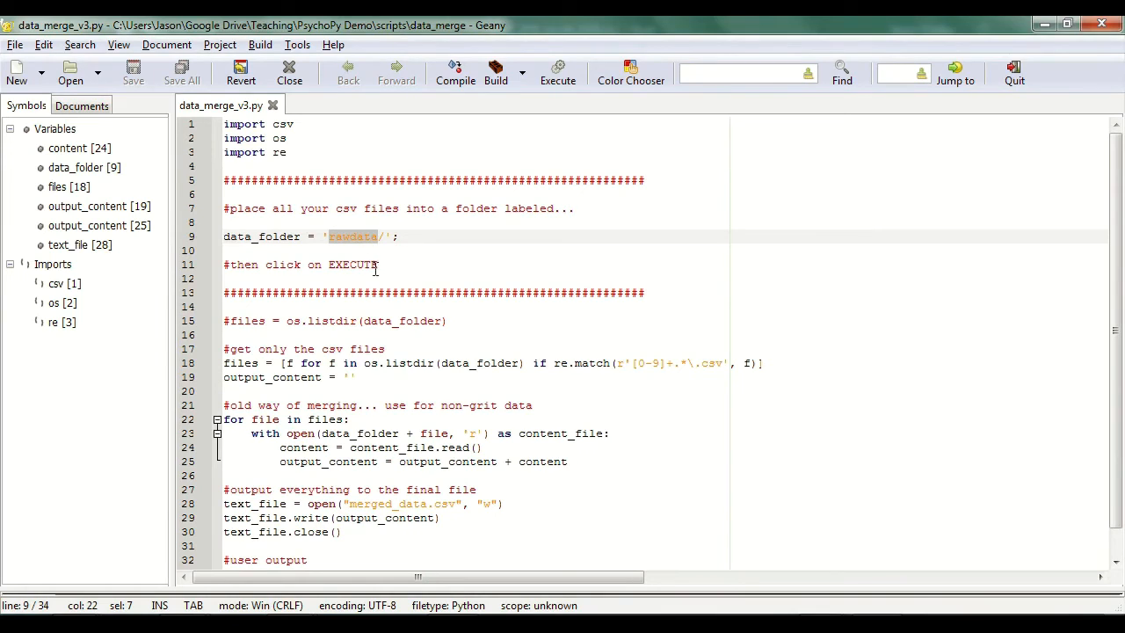
left_click_drag(235, 265, 378, 267)
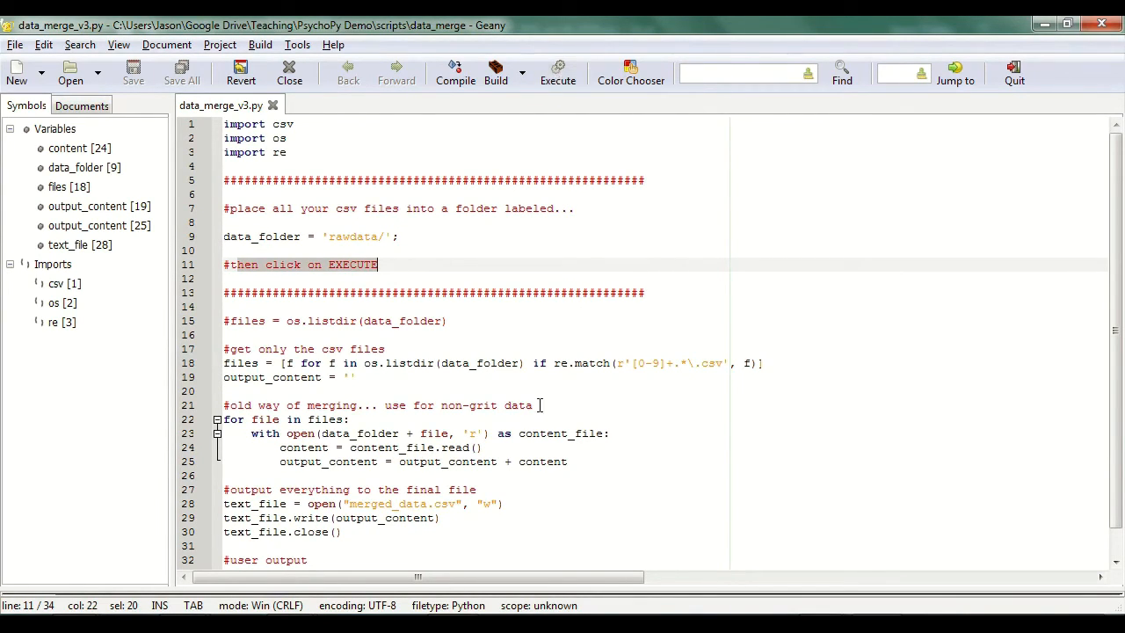
Step: Copy the three participants' Demo1 CSV files from the data folder into the data_merge script's rawdata folder
left_click(509, 627)
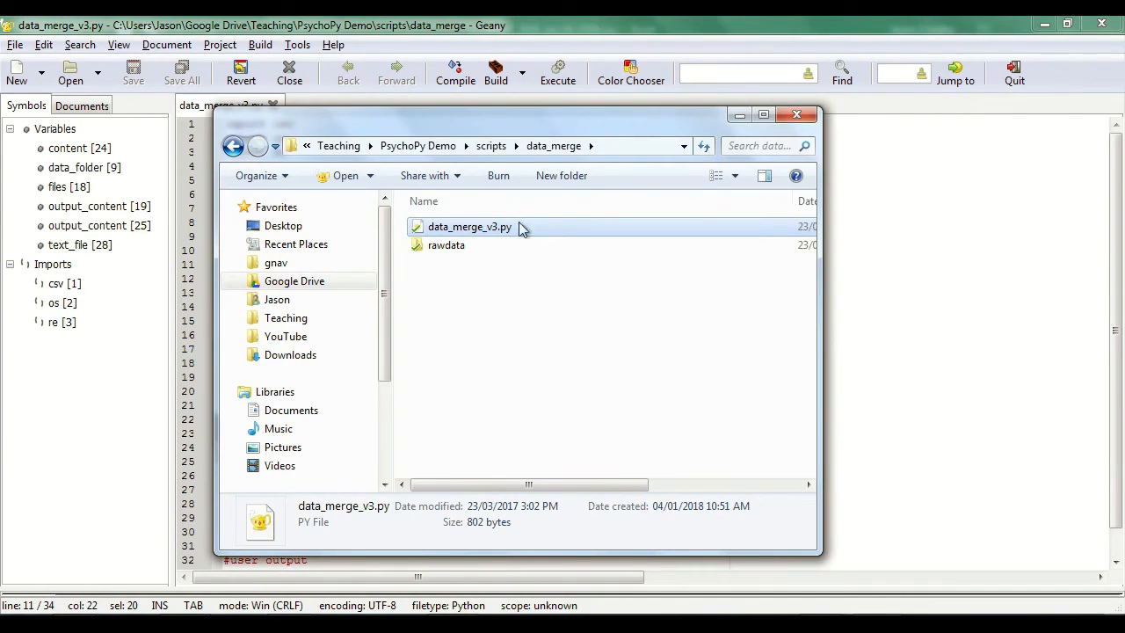
double_click(474, 244)
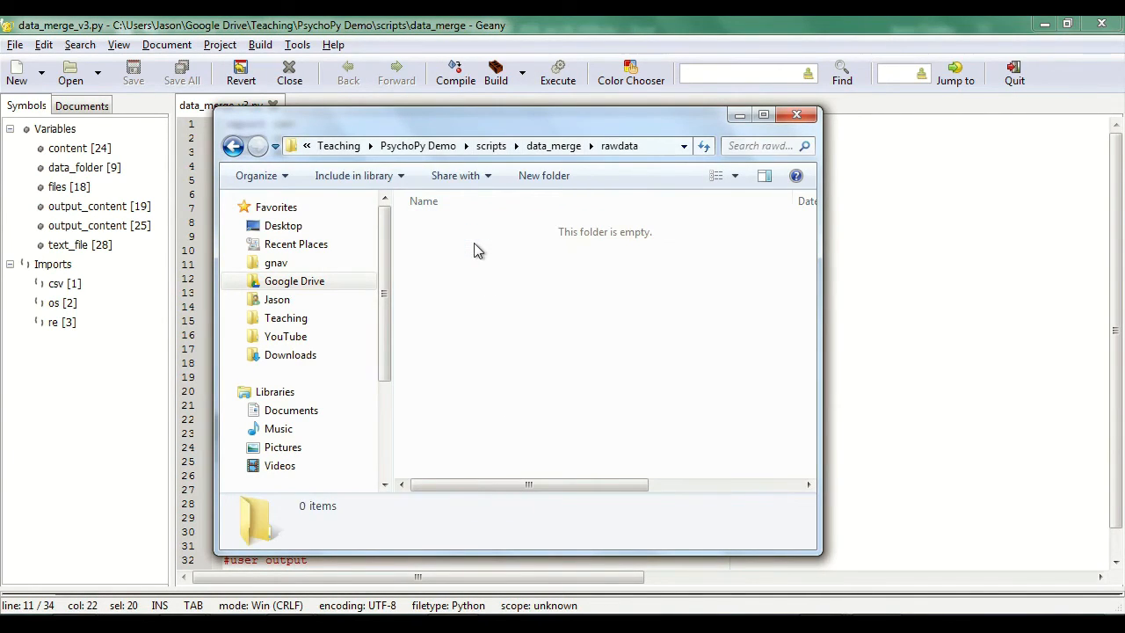
left_click(417, 145)
double_click(430, 282)
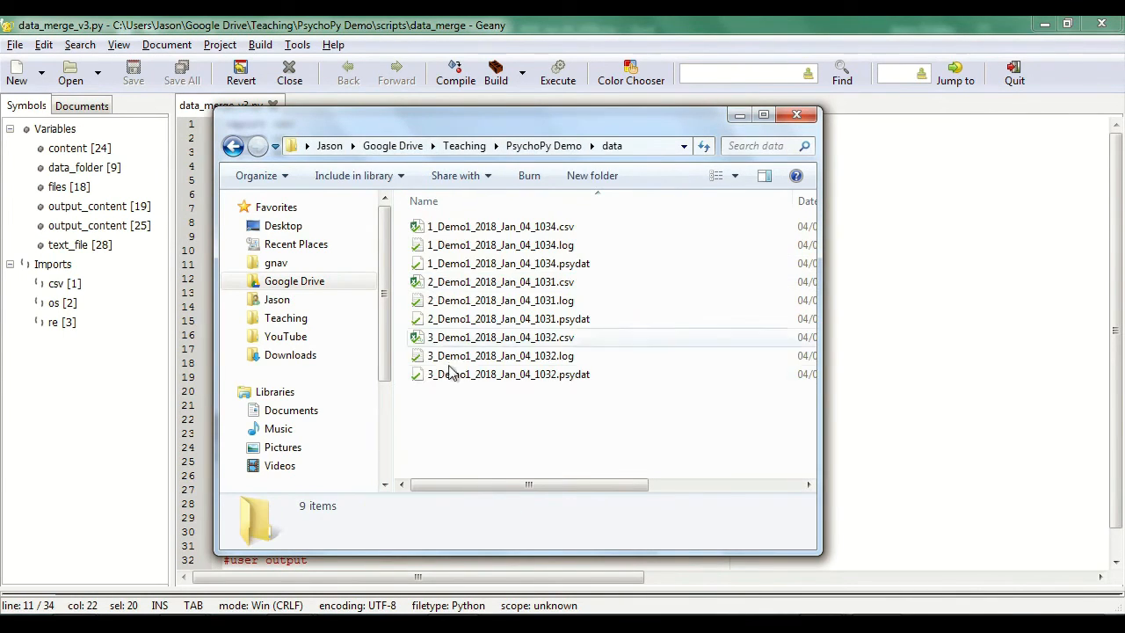
left_click(506, 337)
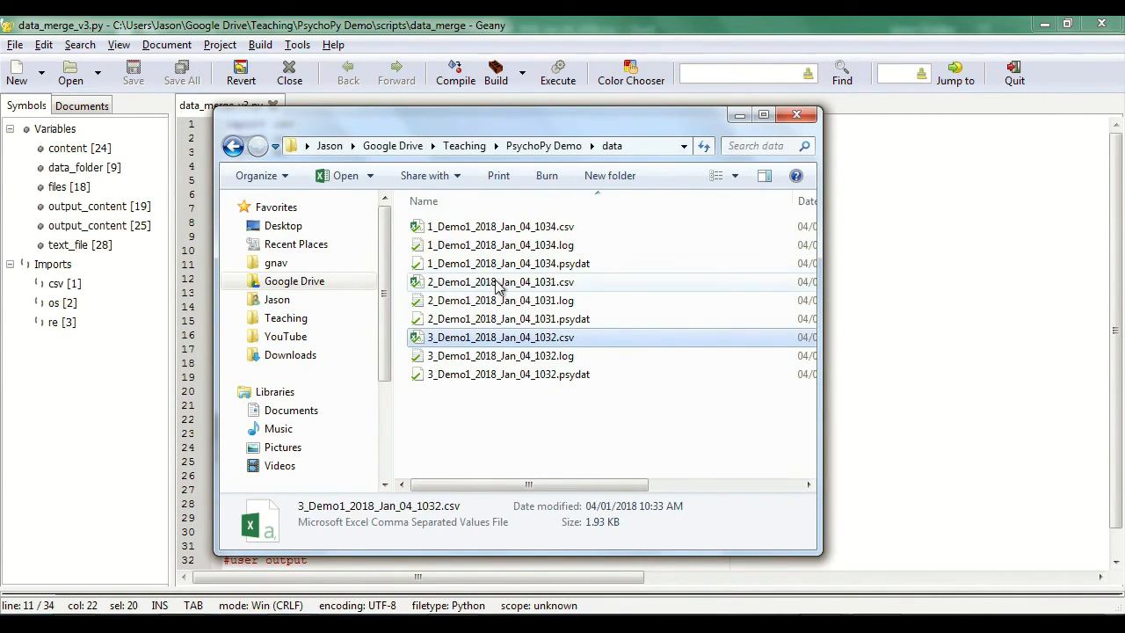
left_click(501, 282, "ctrl")
left_click(495, 227, "ctrl")
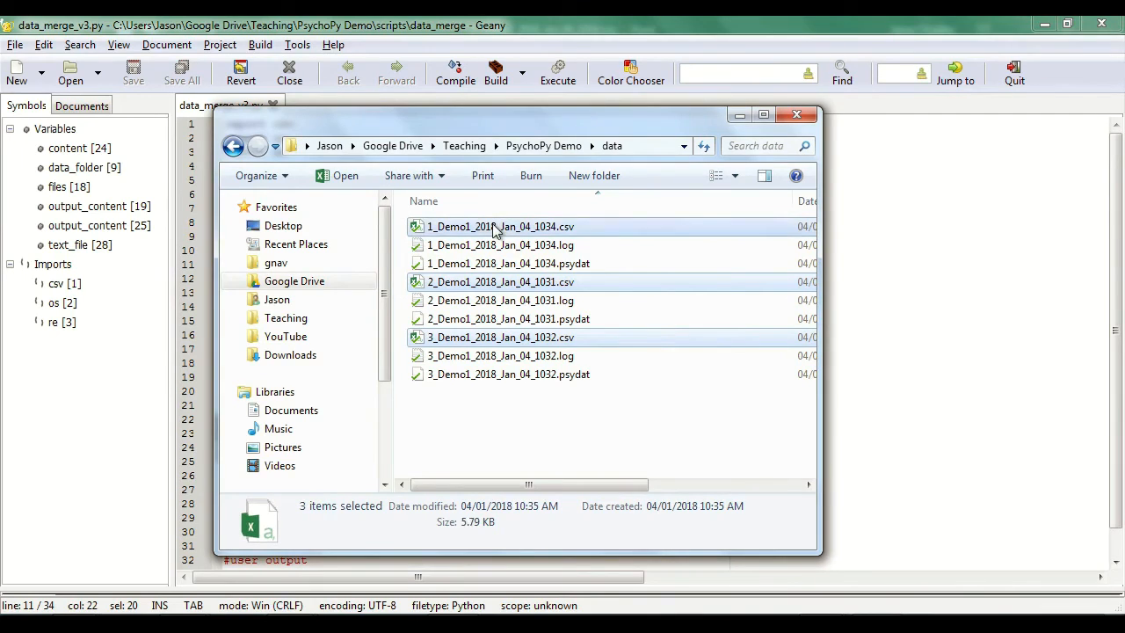
left_click(233, 147)
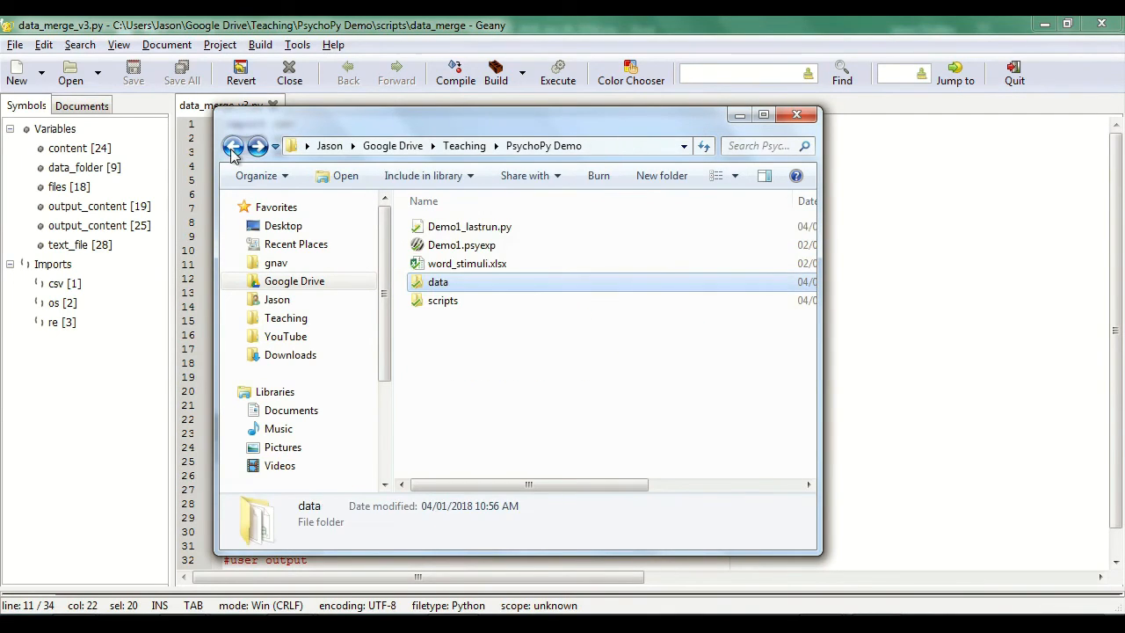
double_click(478, 301)
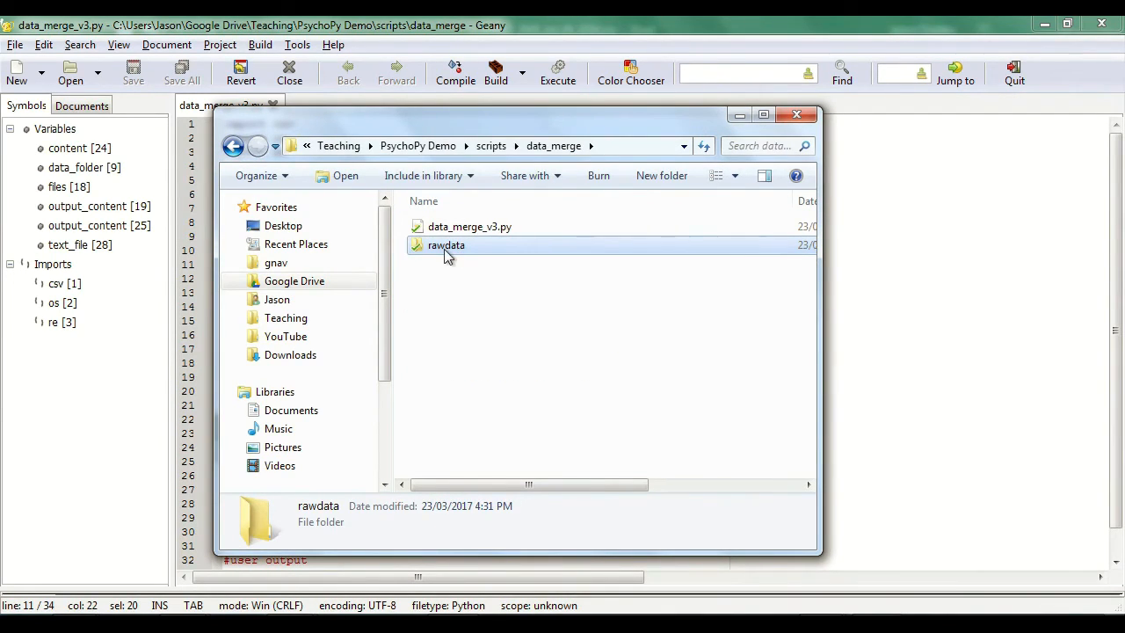
double_click(445, 246)
key("ctrl+v")
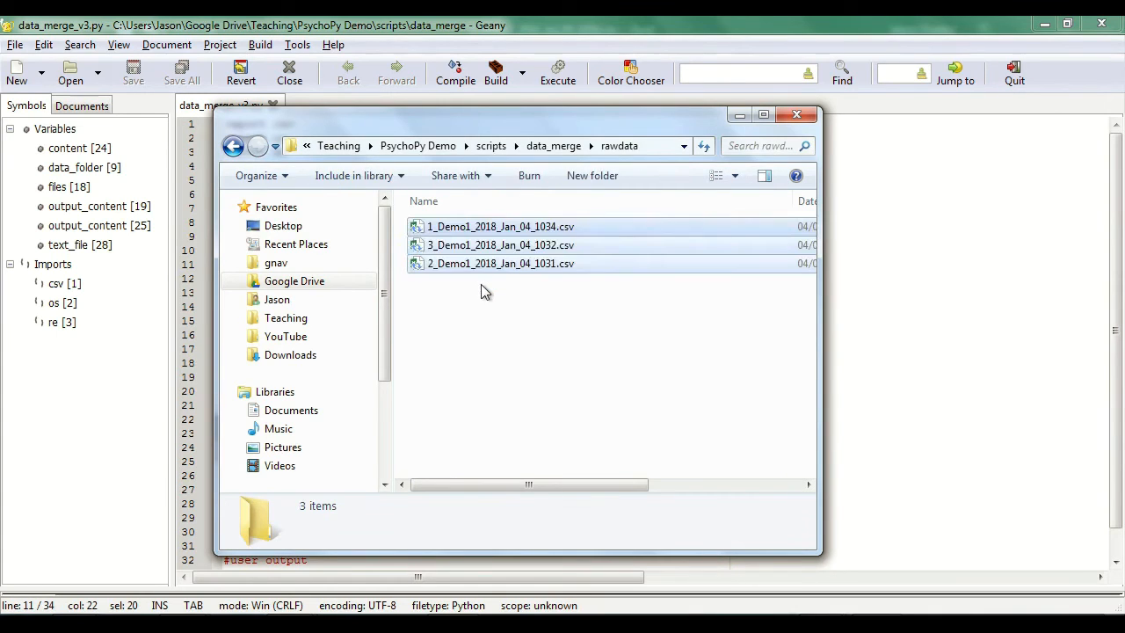
Step: Execute data_merge_v3.py in Geany to merge the CSV files, and open merged_data.csv from the data_merge folder
left_click(543, 23)
left_click(558, 74)
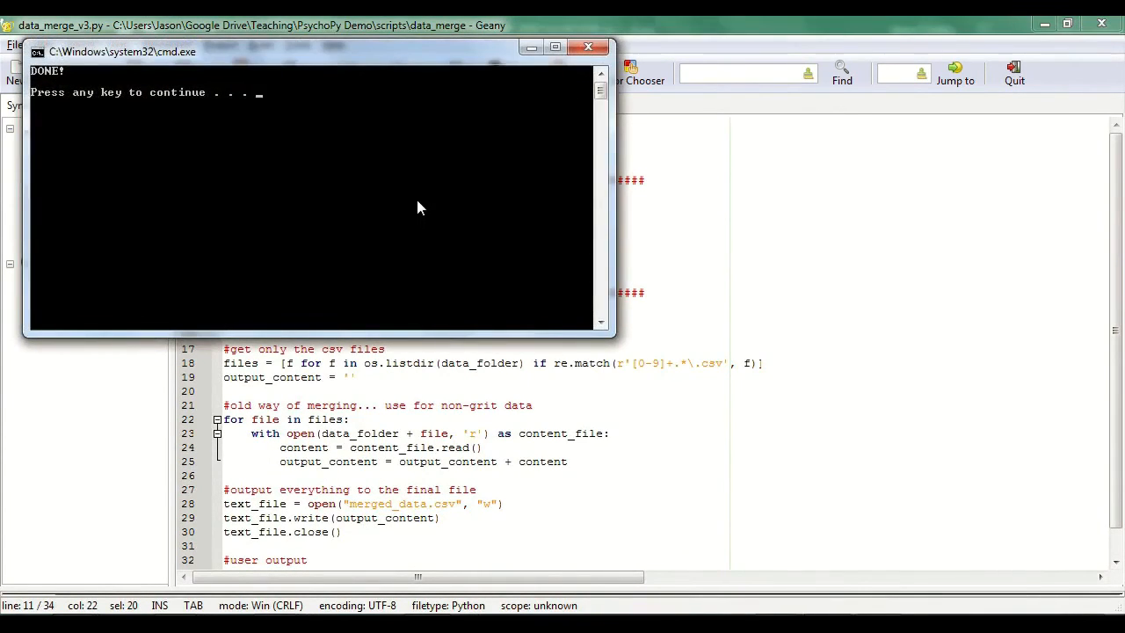
key("Return")
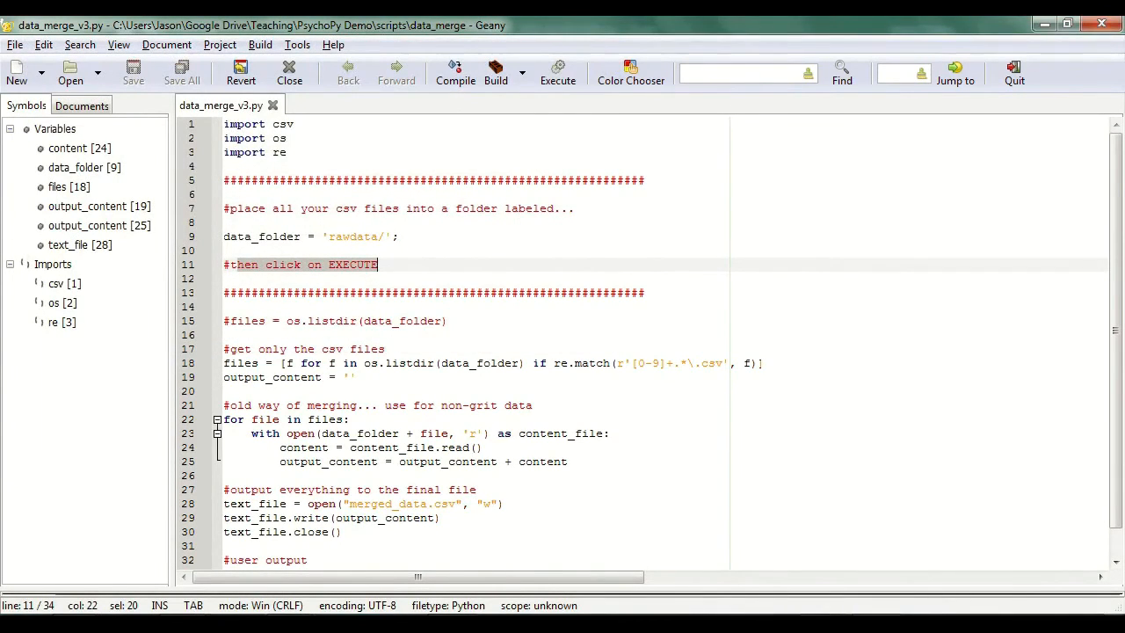
key("alt+Tab")
left_click(554, 146)
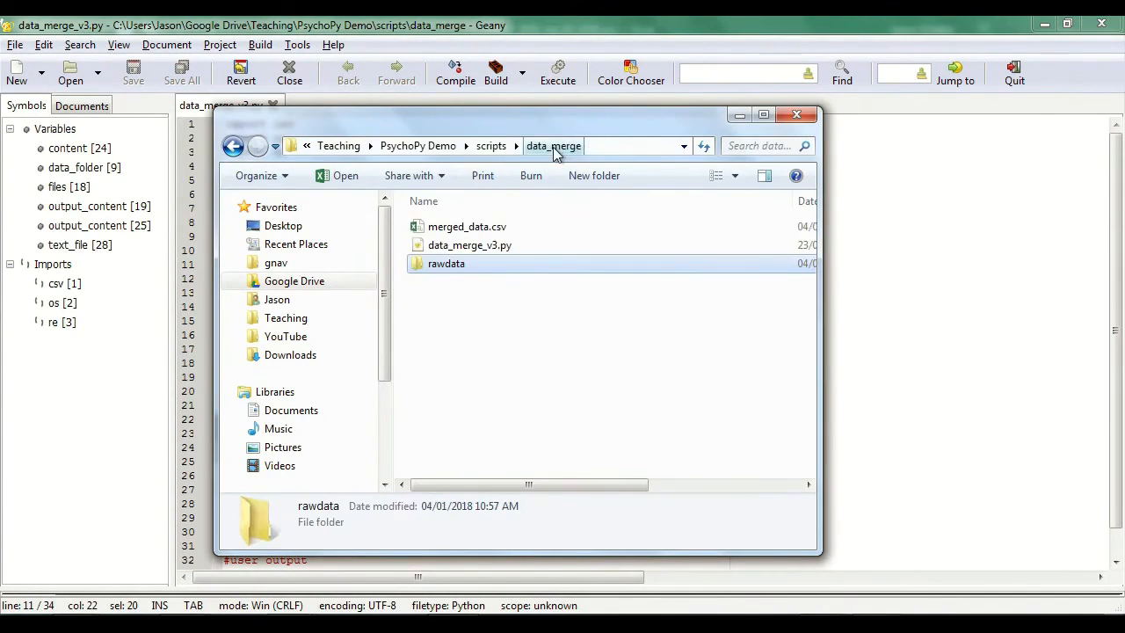
left_click(485, 230)
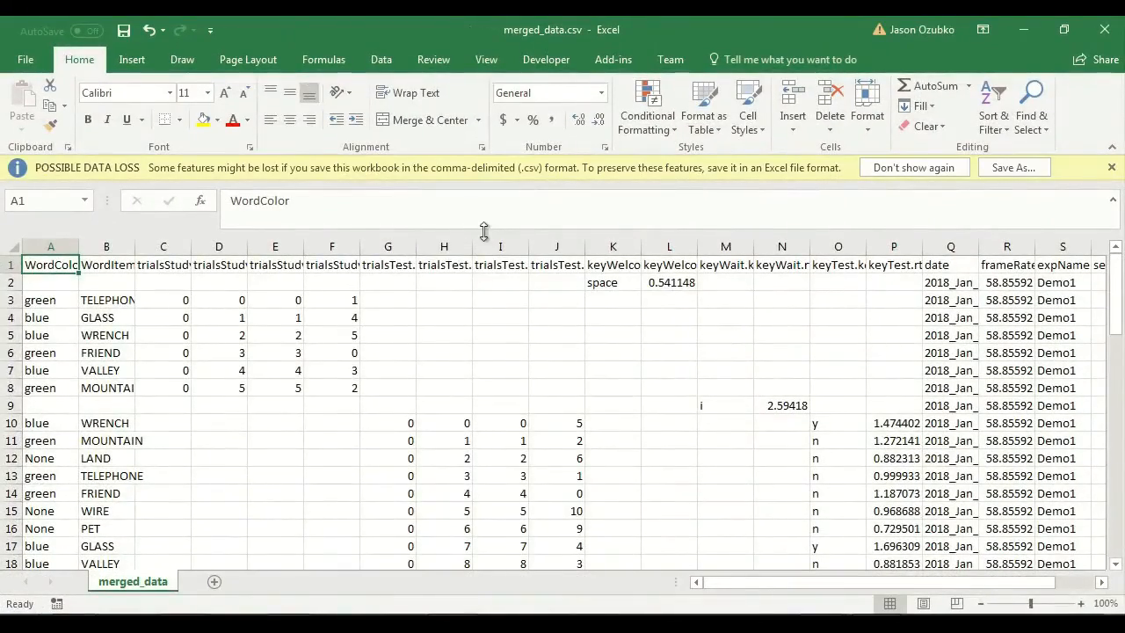
Step: Look through the rows and columns of merged_data.csv, and revisit the folder holding the two merge scripts
scroll(572, 366, "down", 11)
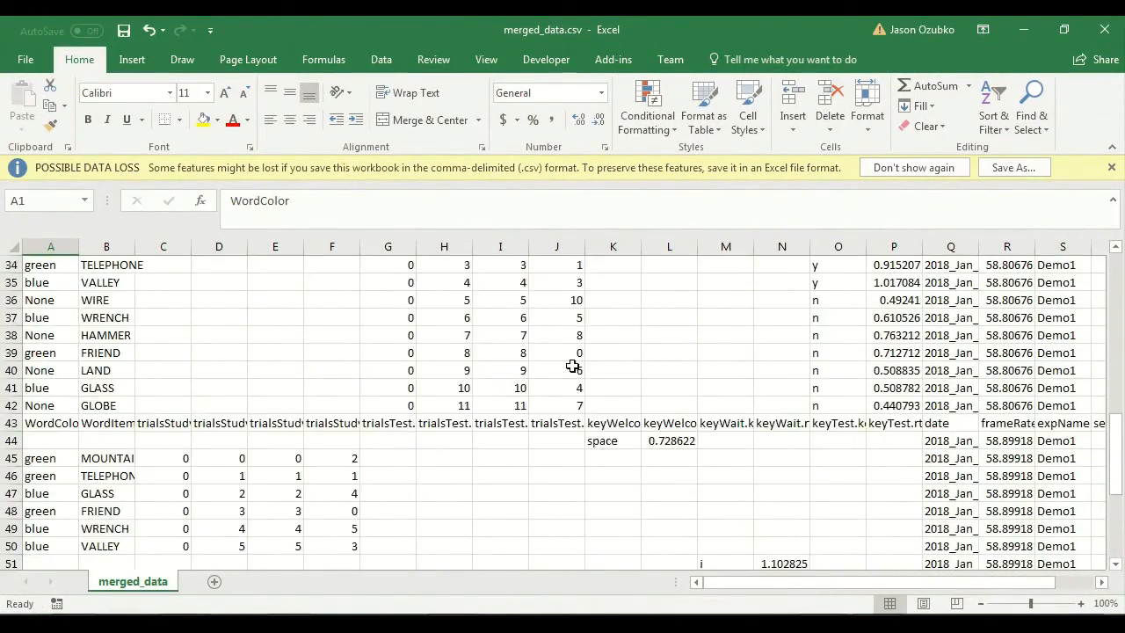
scroll(572, 365, "down", 5)
left_click_drag(778, 582, 452, 402)
scroll(445, 407, "up", 16)
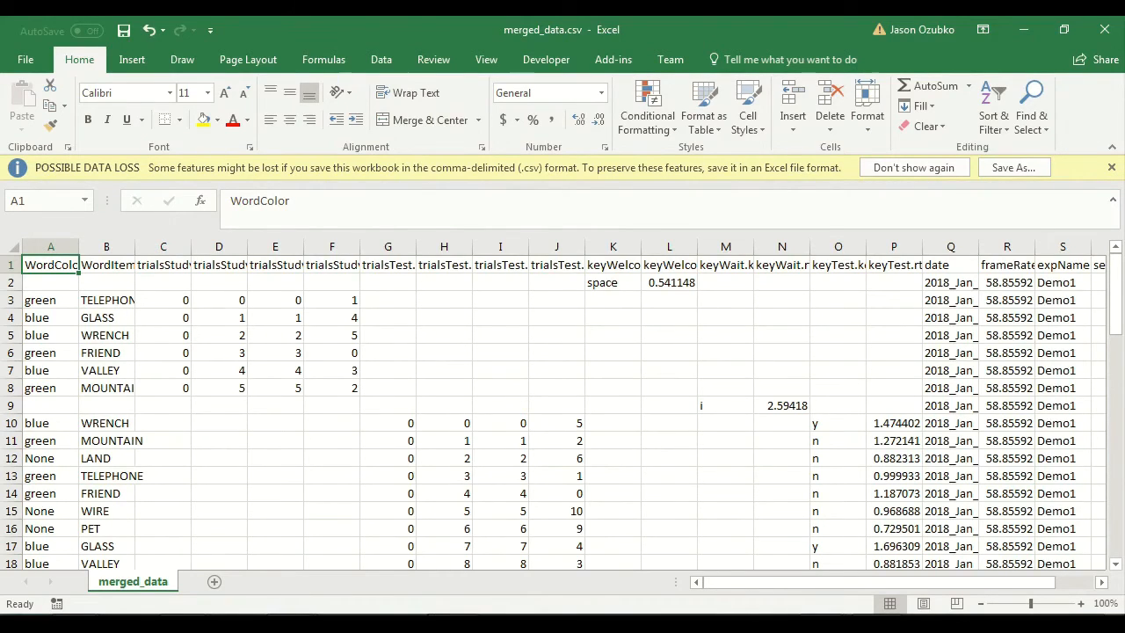
key("alt+Tab")
left_click(527, 335)
left_click(494, 147)
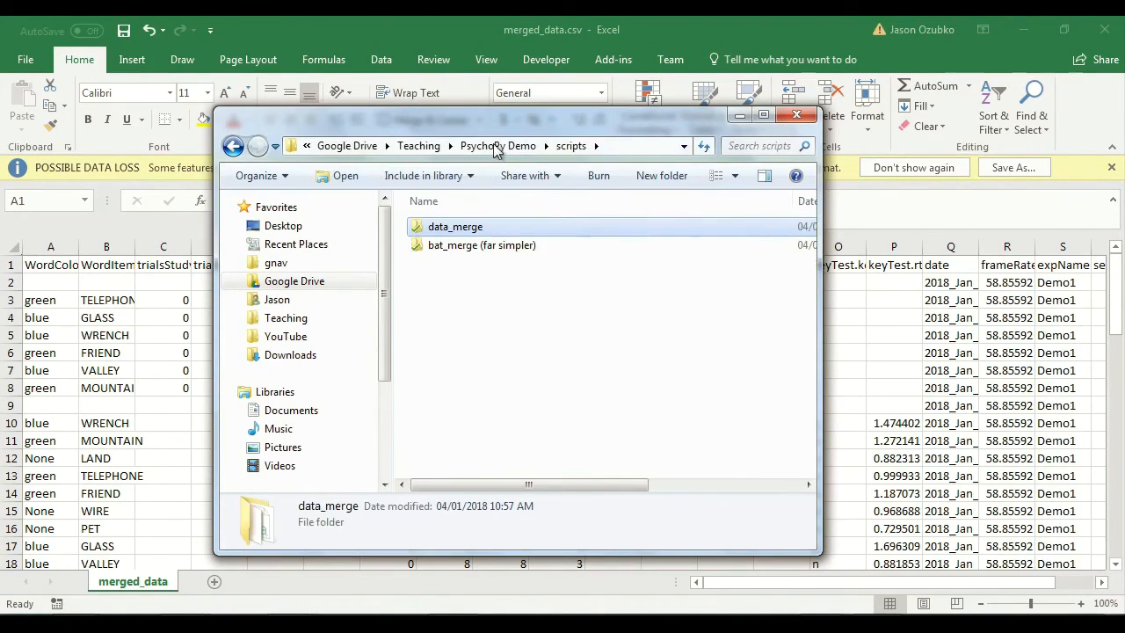
key("alt+Tab")
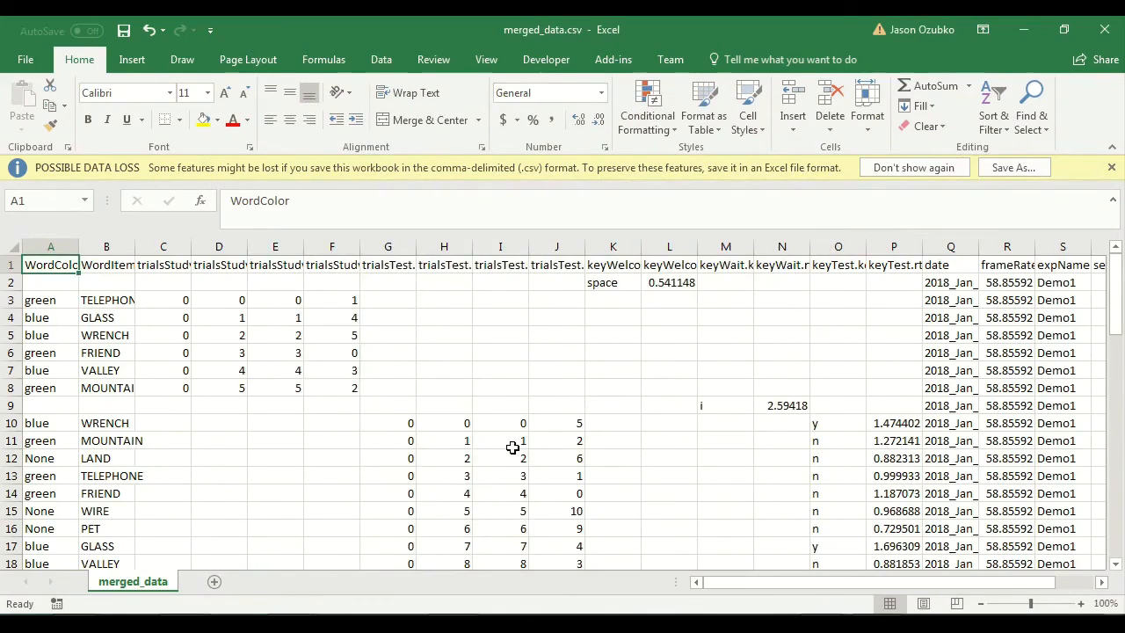
scroll(512, 448, "down", 2)
left_click_drag(761, 587, 680, 575)
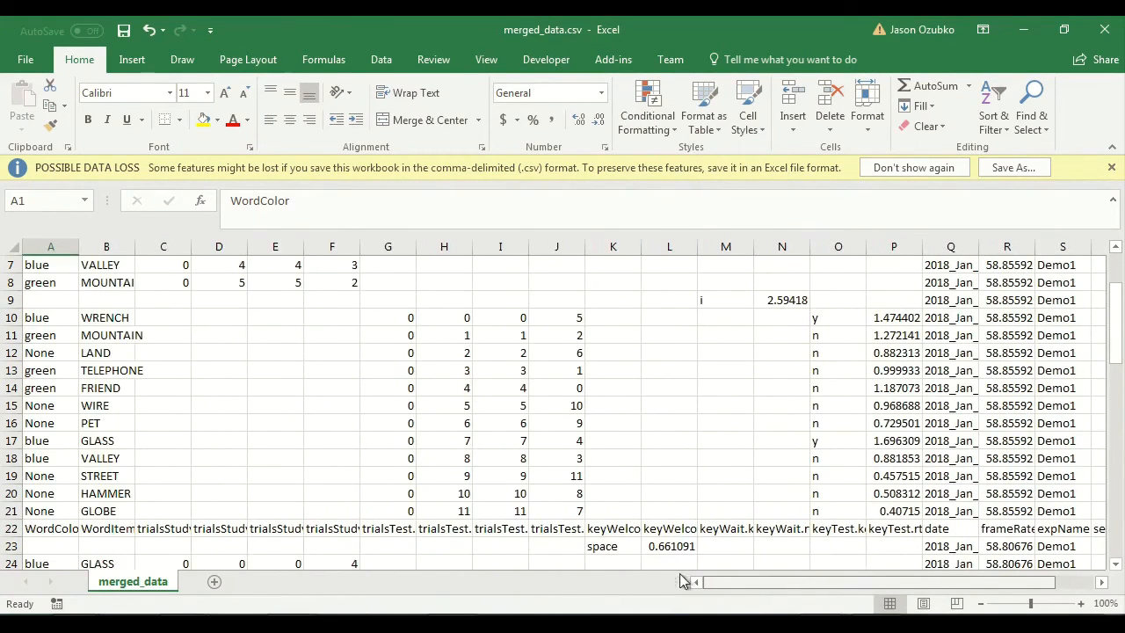
scroll(598, 477, "up", 2)
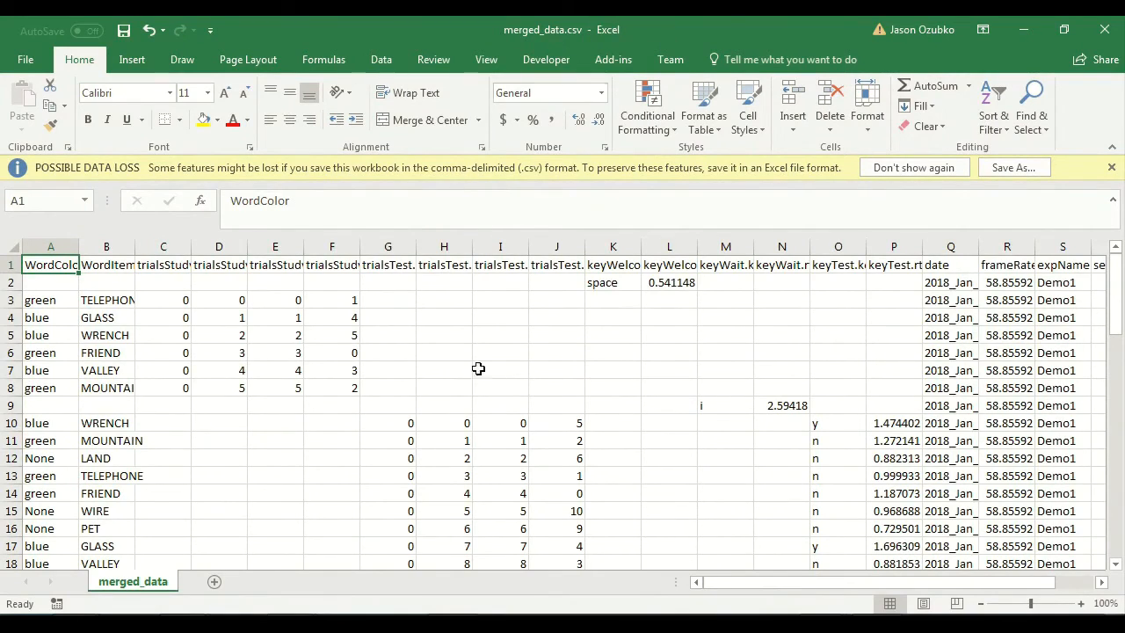
left_click(684, 402)
left_click(733, 453)
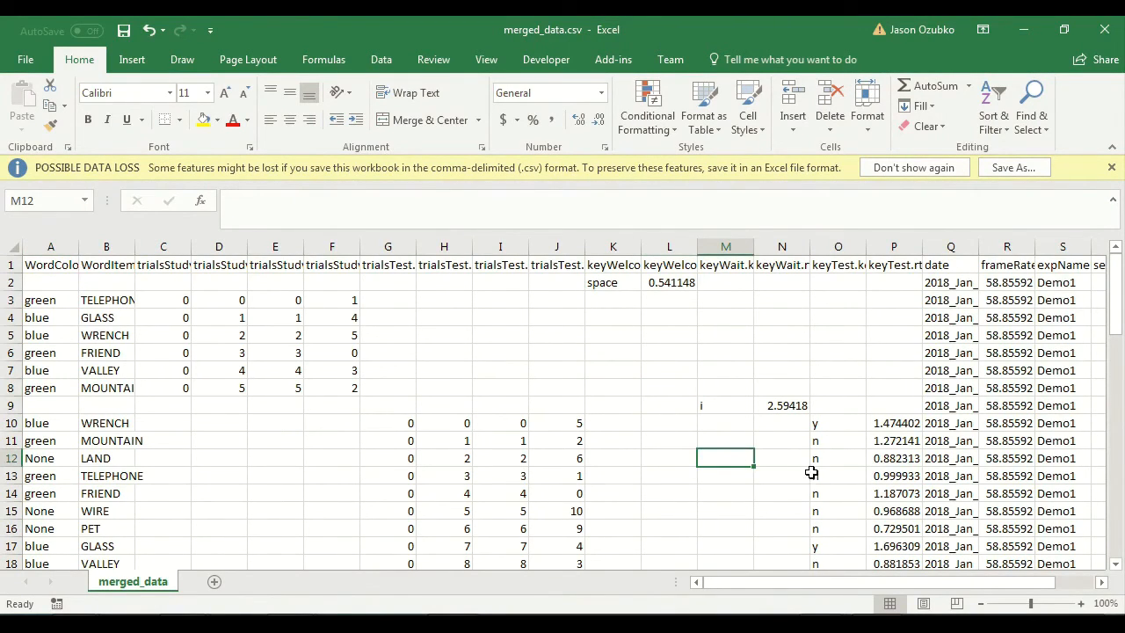
Step: Add the column header p_yes in cell V1, beside the participant column
scroll(813, 470, "down", 5)
scroll(815, 470, "down", 6)
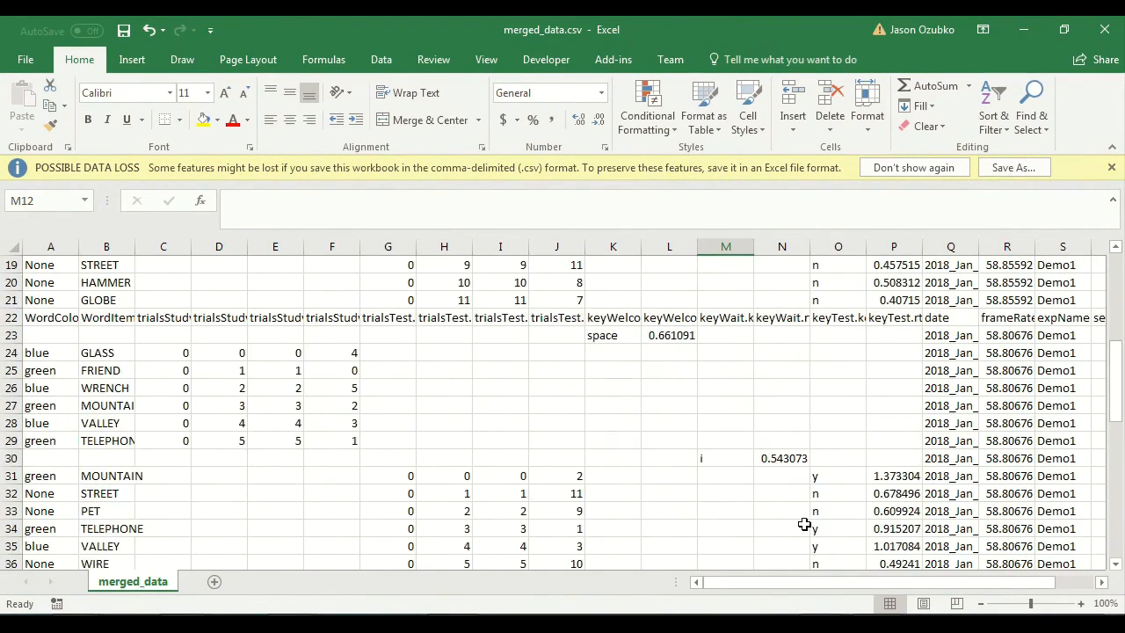
left_click_drag(875, 583, 1089, 587)
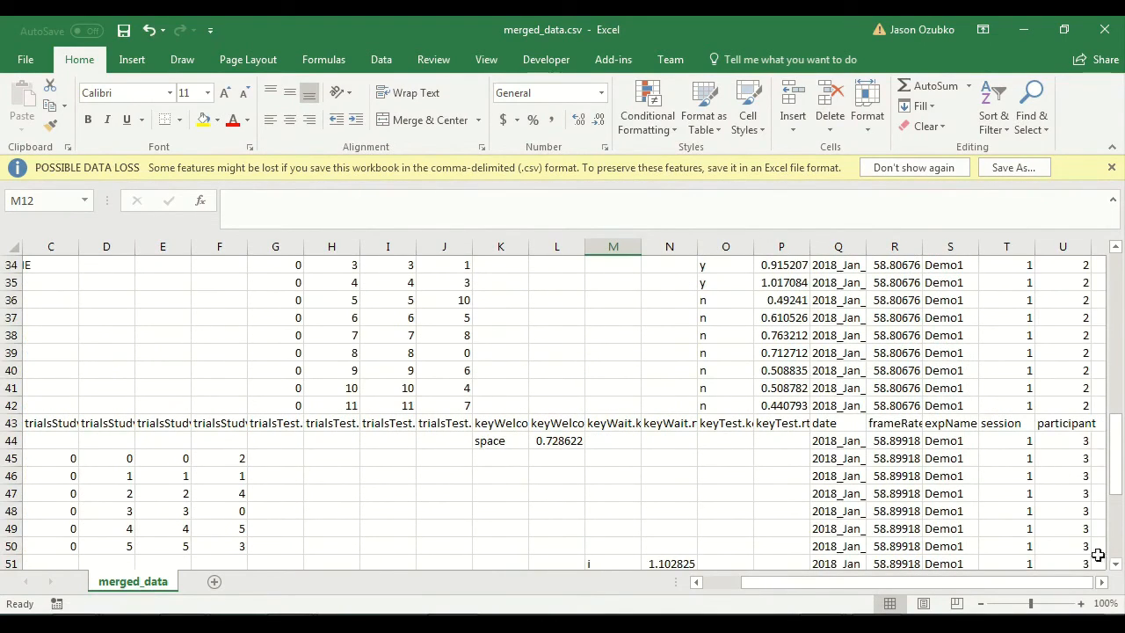
left_click(1102, 582)
left_click(1102, 582)
left_click(1101, 582)
scroll(1006, 480, "up", 11)
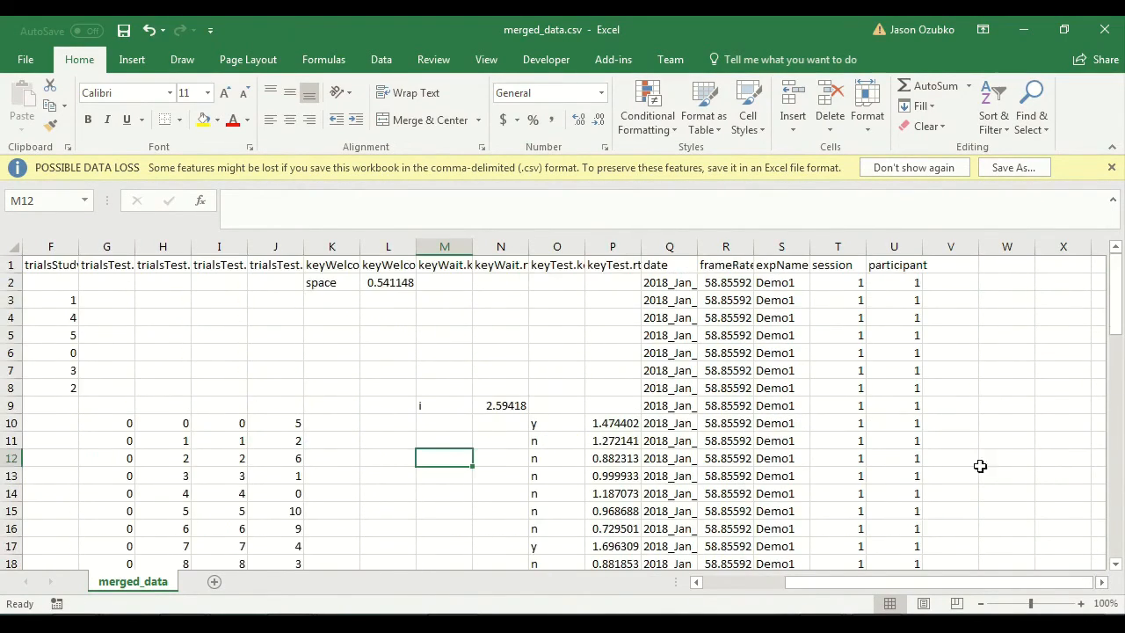
left_click(947, 267)
type("p")
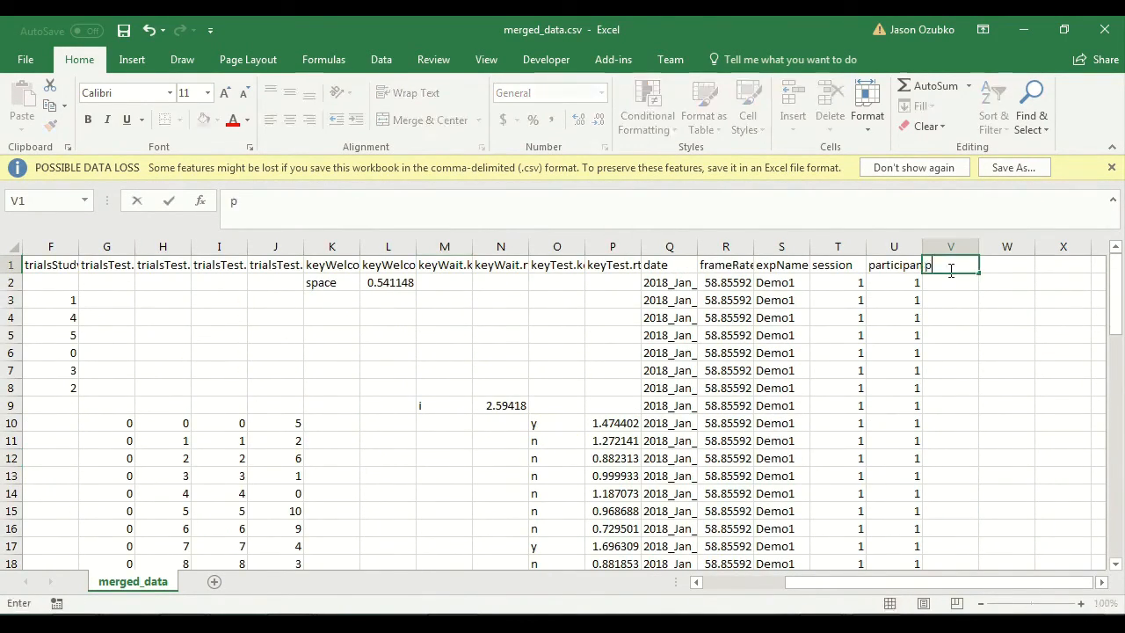
type("_yes")
key("Return")
Step: Code participant 1's test responses in V10:V21, entering 1 for each y and 0 for each n
key("Down")
key("Down")
key("Down")
key("Down")
key("Down")
key("Down")
key("Down")
key("Down")
key("Down")
key("Down")
key("Down")
key("Down")
key("Down")
key("Down")
key("Down")
key("Down")
key("Down")
key("Down")
key("Down")
key("Down")
key("Down")
key("Down")
key("Down")
key("Down")
key("Up")
key("Up")
key("Up")
key("Up")
key("Up")
key("Up")
key("Up")
key("Up")
key("Up")
key("Up")
key("Up")
key("Up")
key("Up")
key("Up")
key("Up")
key("Up")
key("Up")
key("Up")
key("Up")
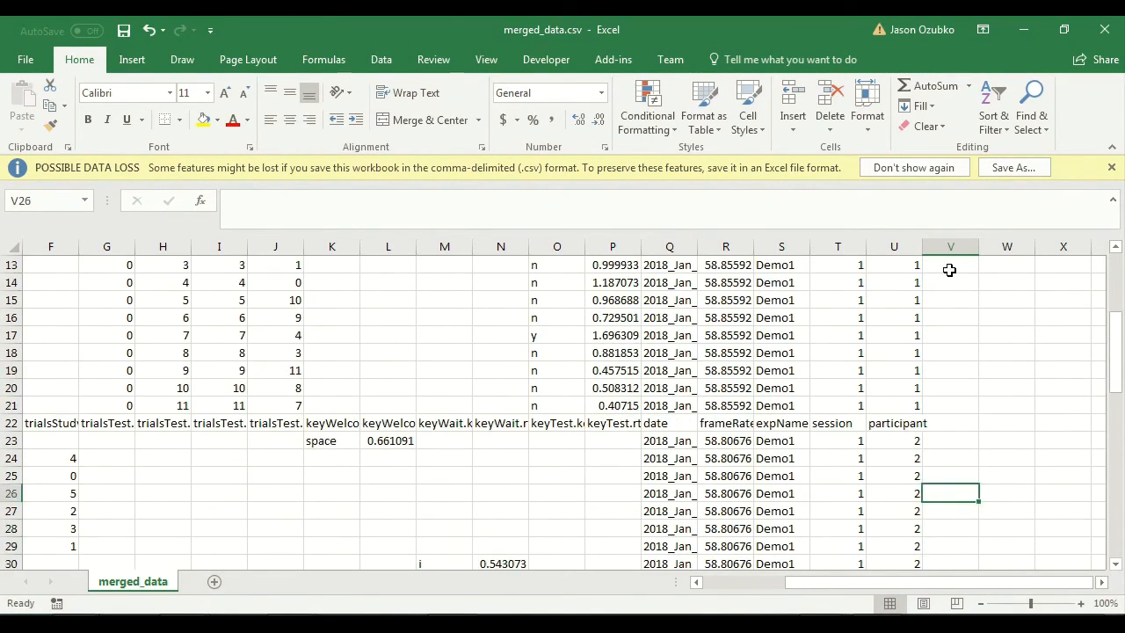
key("Down")
key("Down")
key("Down")
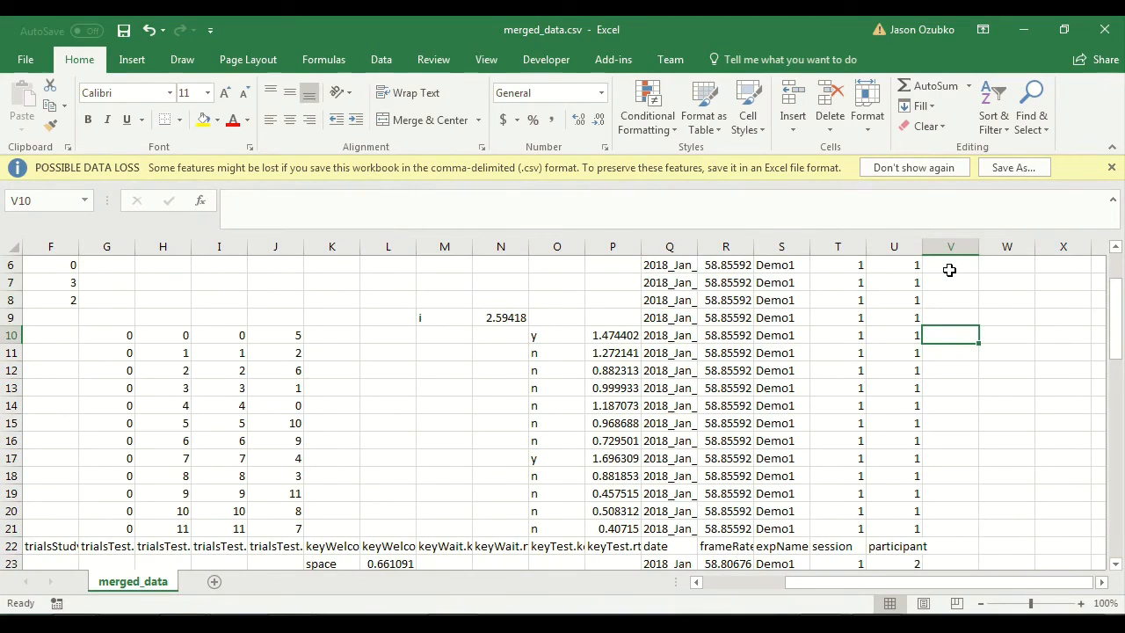
type("1")
key("Return")
type("0")
key("Return")
type("0")
key("Return")
type("0")
key("Return")
type("0")
key("Return")
type("0")
key("Return")
type("0")
key("Return")
type("1")
key("Return")
type("0")
key("Return")
type("0")
key("Return")
key("Return")
key("Return")
key("Return")
key("Return")
key("Return")
key("Return")
key("Return")
key("Return")
key("Return")
key("Return")
key("Return")
key("Return")
key("Return")
key("Return")
key("Return")
key("Return")
key("Return")
key("Return")
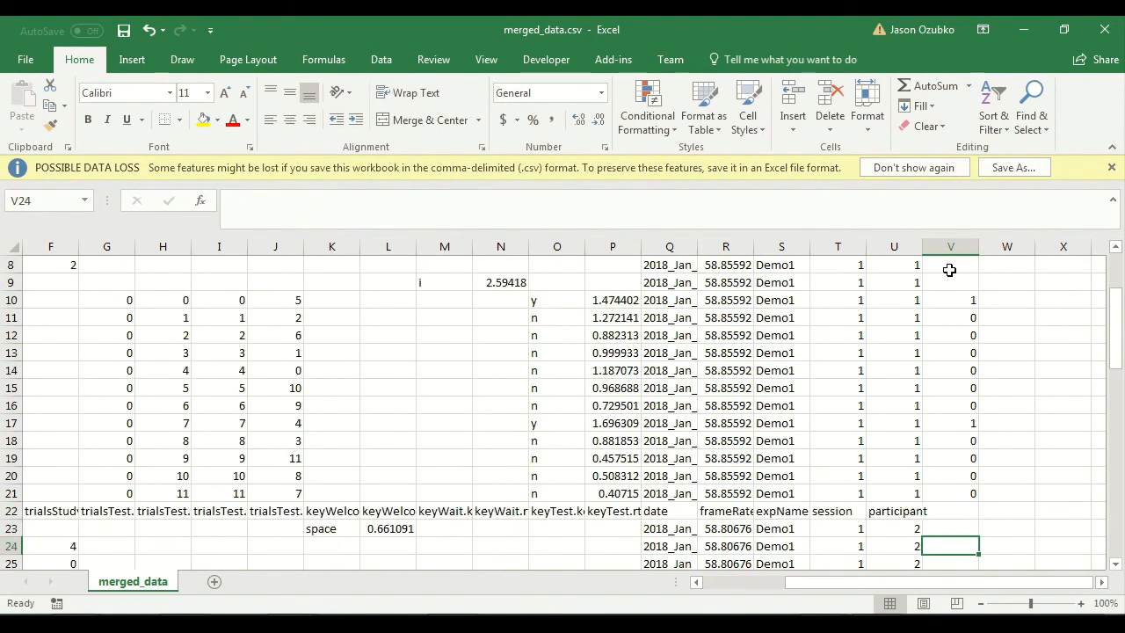
Step: Code the test responses of participants 2 and 3 in V31:V42 and V52:V63, entering 1 for each y and 0 for each n
key("Return")
key("Return")
key("Return")
key("Return")
key("Return")
key("Return")
key("Return")
key("Up")
key("Up")
key("Up")
key("Up")
key("Up")
key("Up")
key("Up")
key("Up")
key("Up")
key("Up")
key("Up")
key("Up")
key("Up")
key("Up")
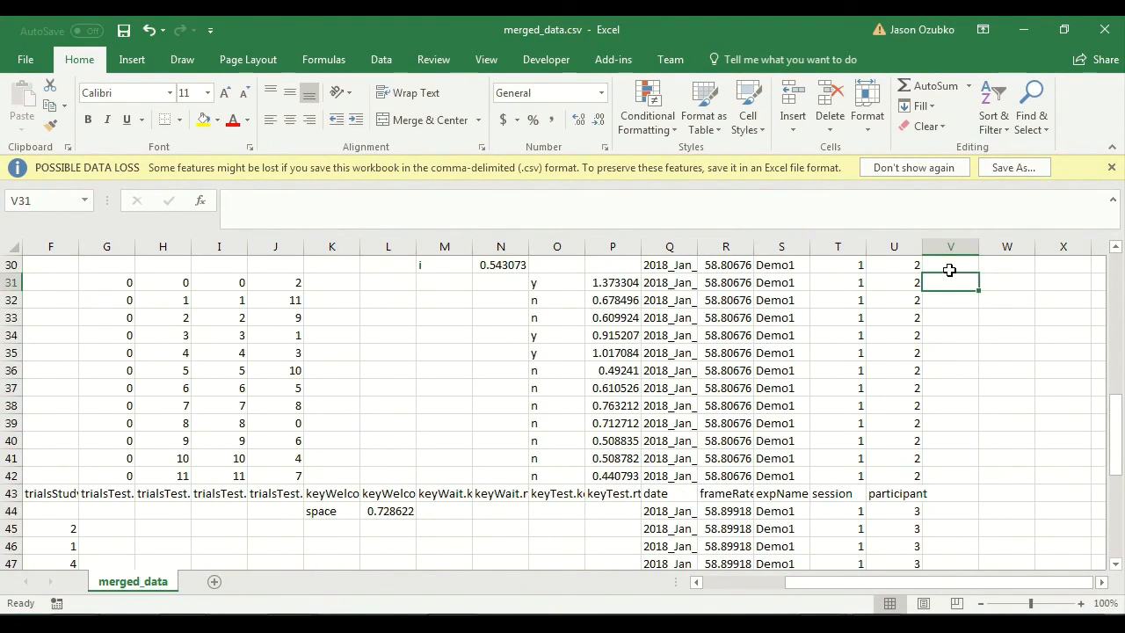
type("0")
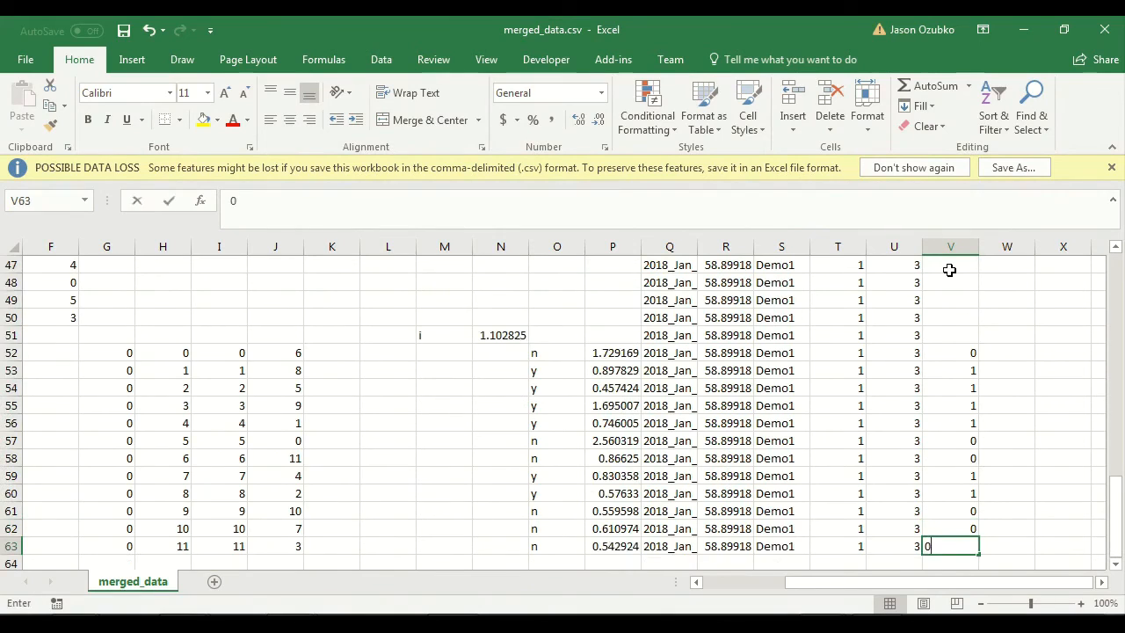
key("Return")
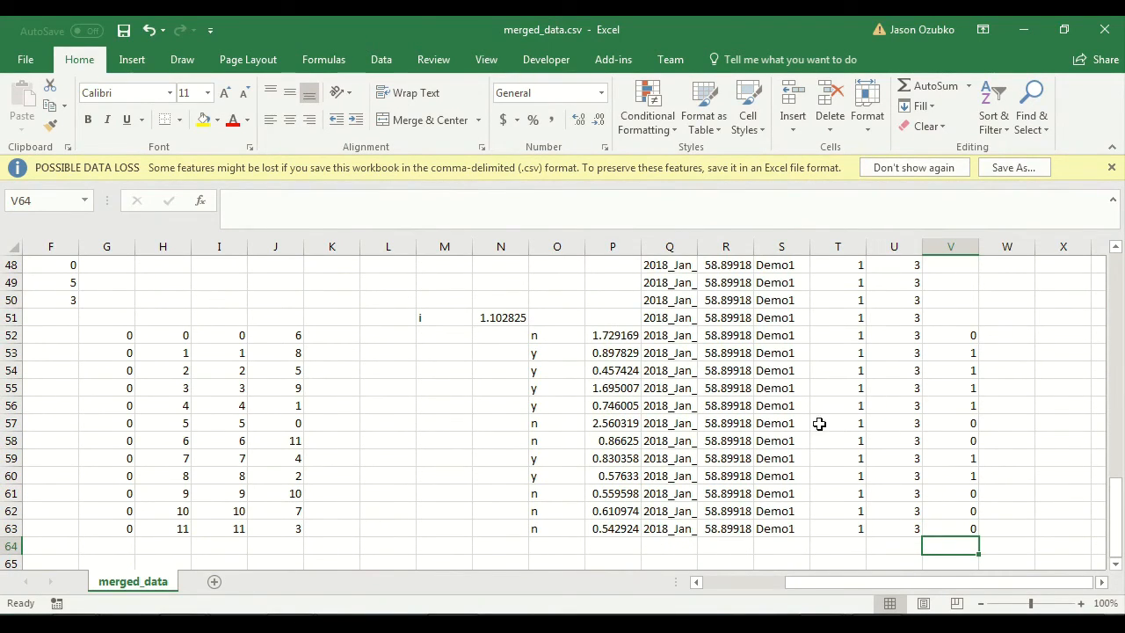
Step: Review the completed p_yes codes against the y and n responses across all three participants' rows
left_click_drag(946, 335, 957, 529)
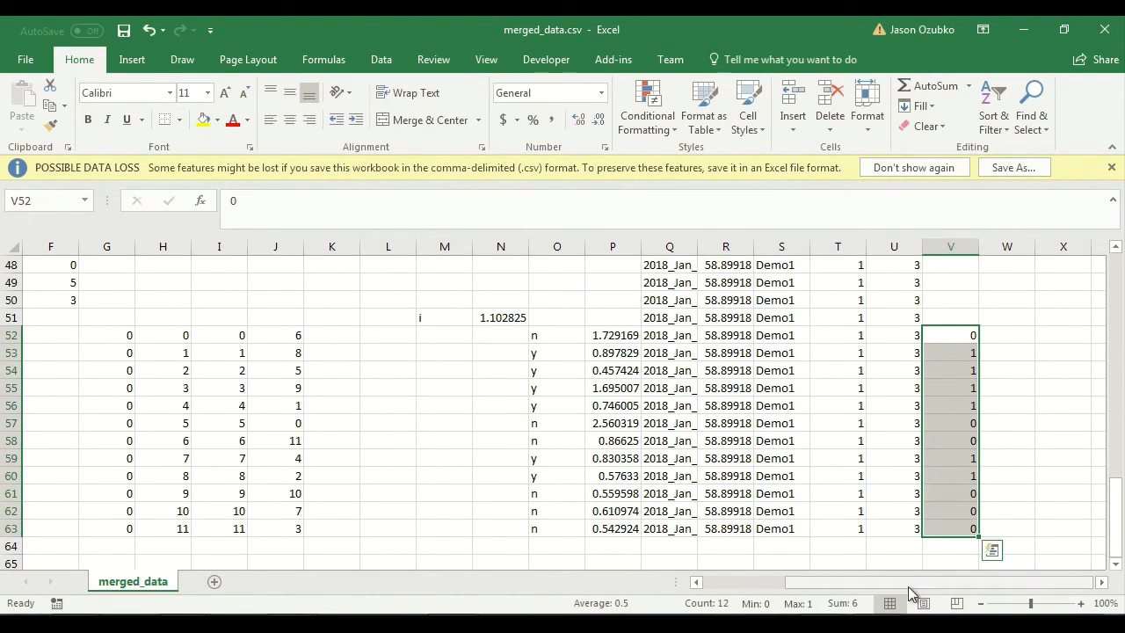
left_click(948, 469)
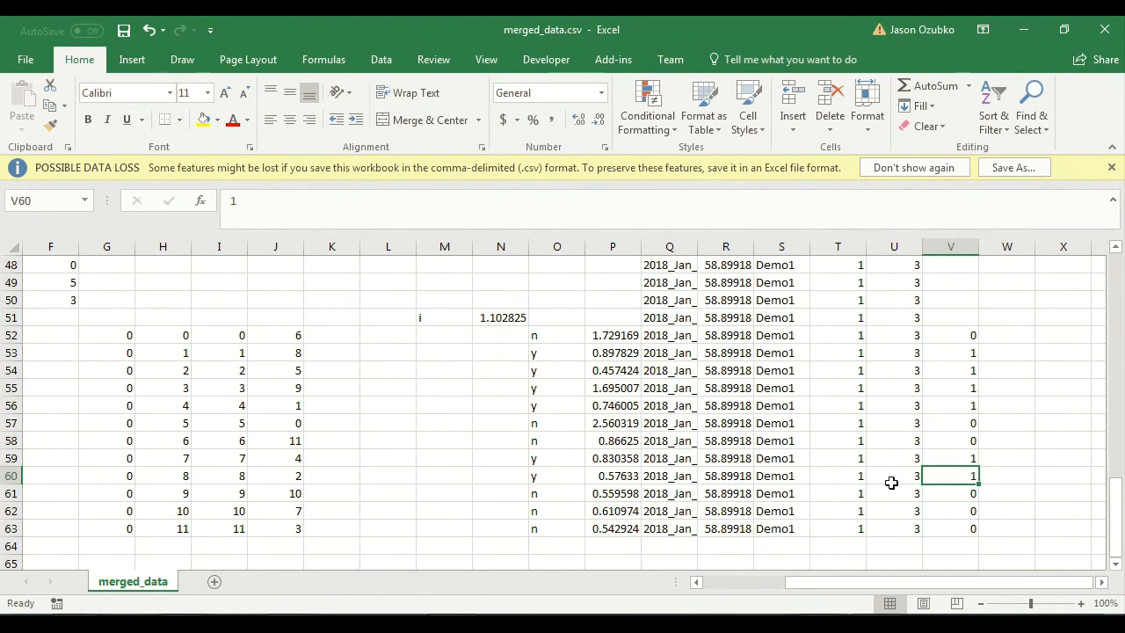
scroll(891, 481, "up", 2)
scroll(892, 482, "down", 3)
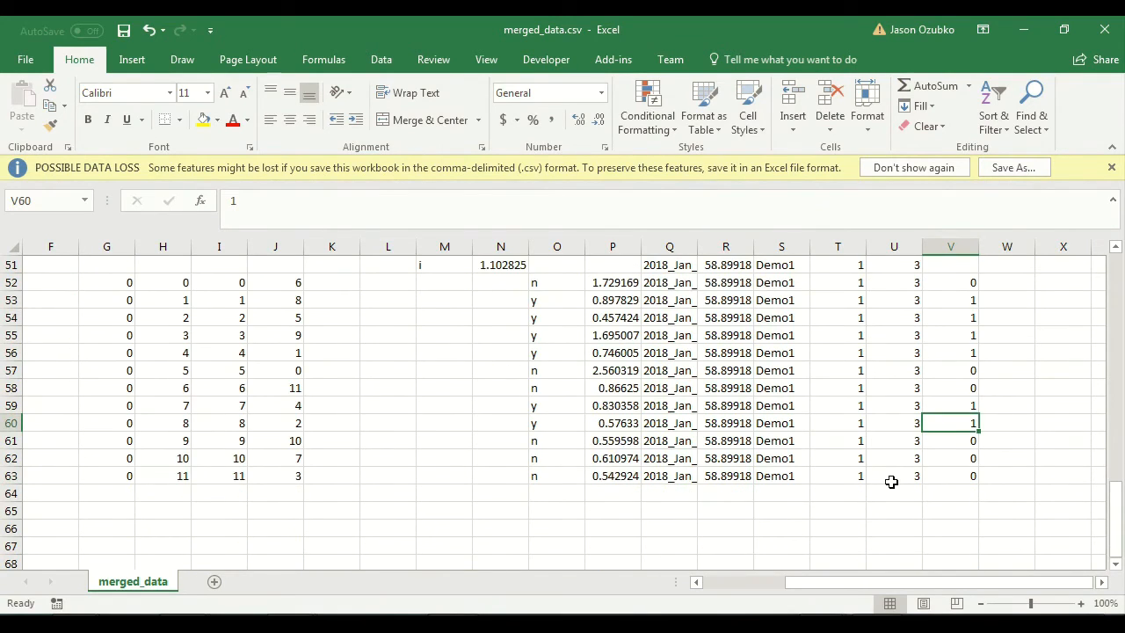
scroll(956, 501, "up", 17)
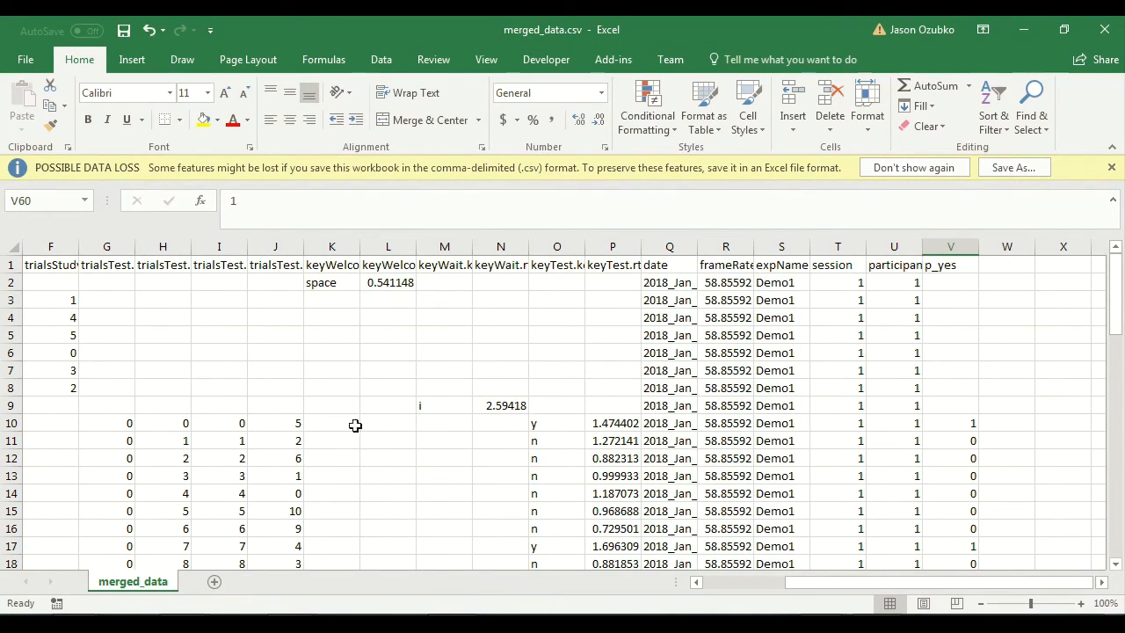
scroll(862, 416, "down", 7)
scroll(862, 416, "down", 10)
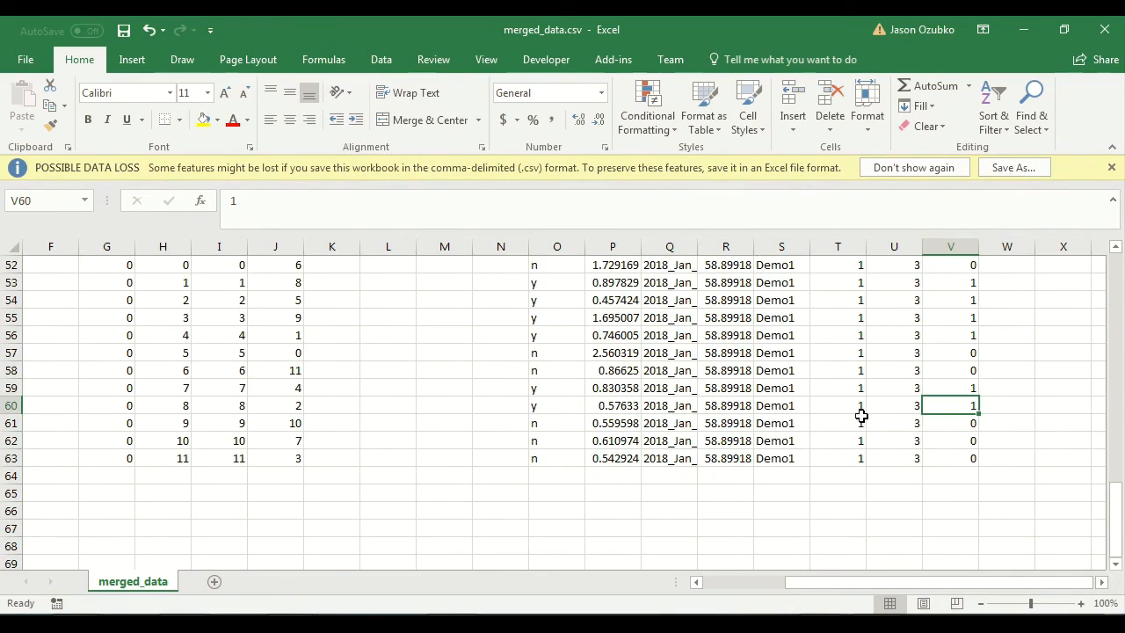
scroll(862, 416, "up", 17)
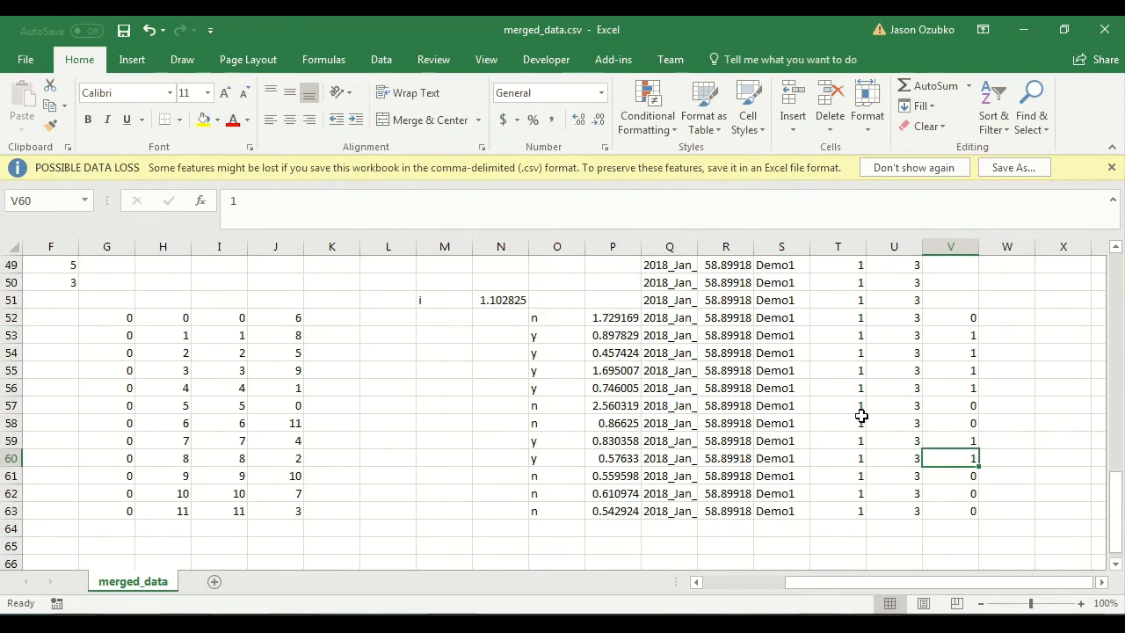
Step: Add a new worksheet and create a PivotTable at its cell A1 from merged_data's columns A through V
left_click(213, 581)
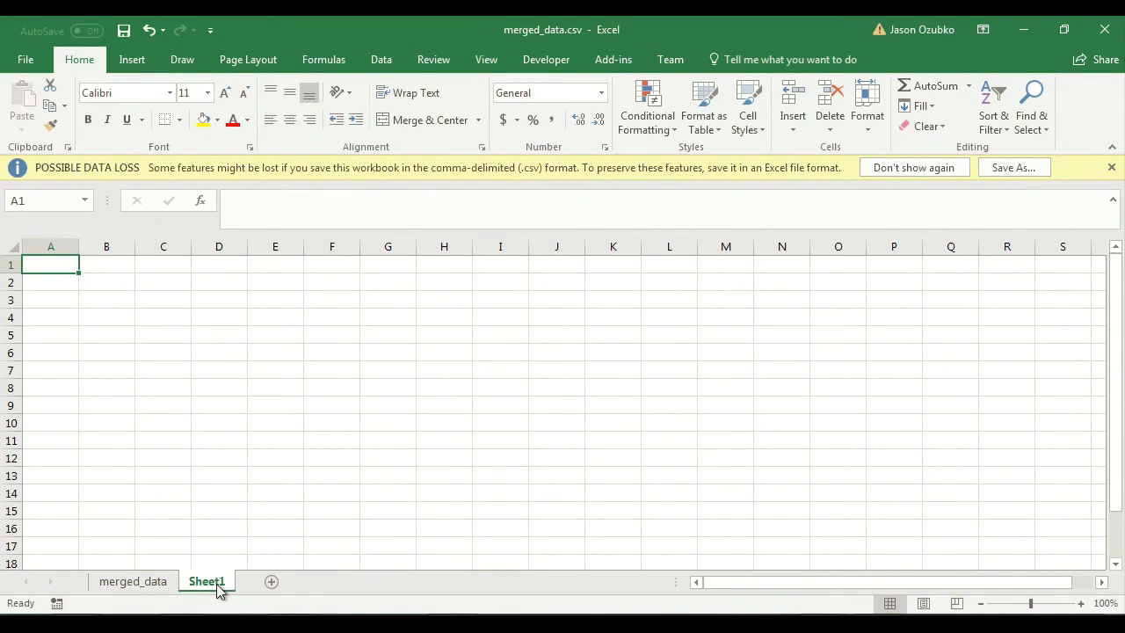
left_click(130, 65)
left_click(35, 102)
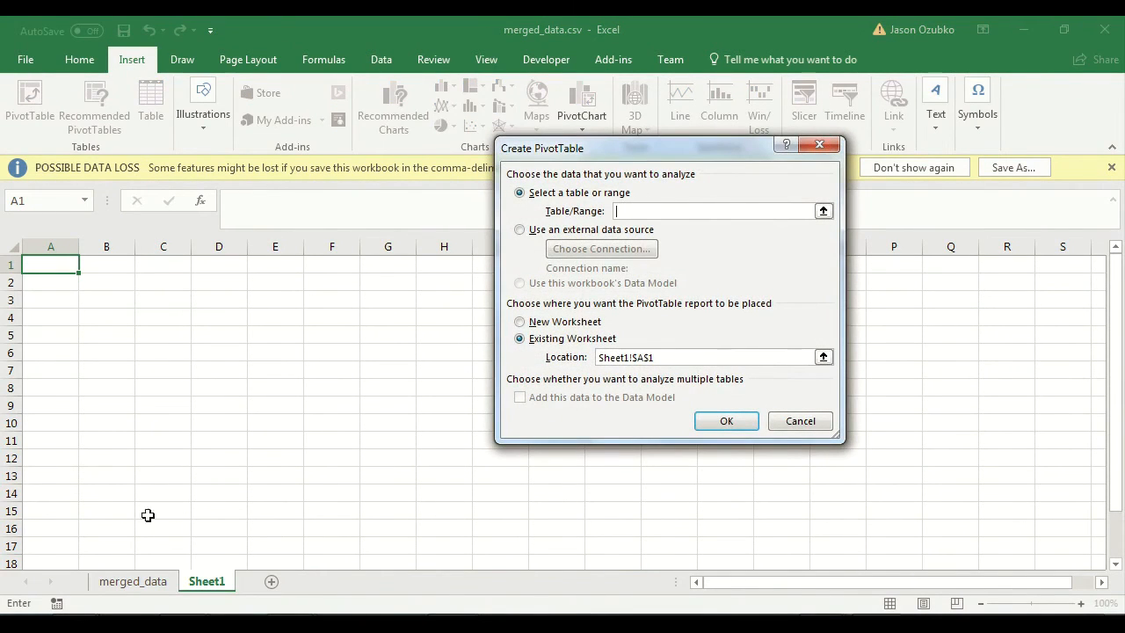
left_click(145, 587)
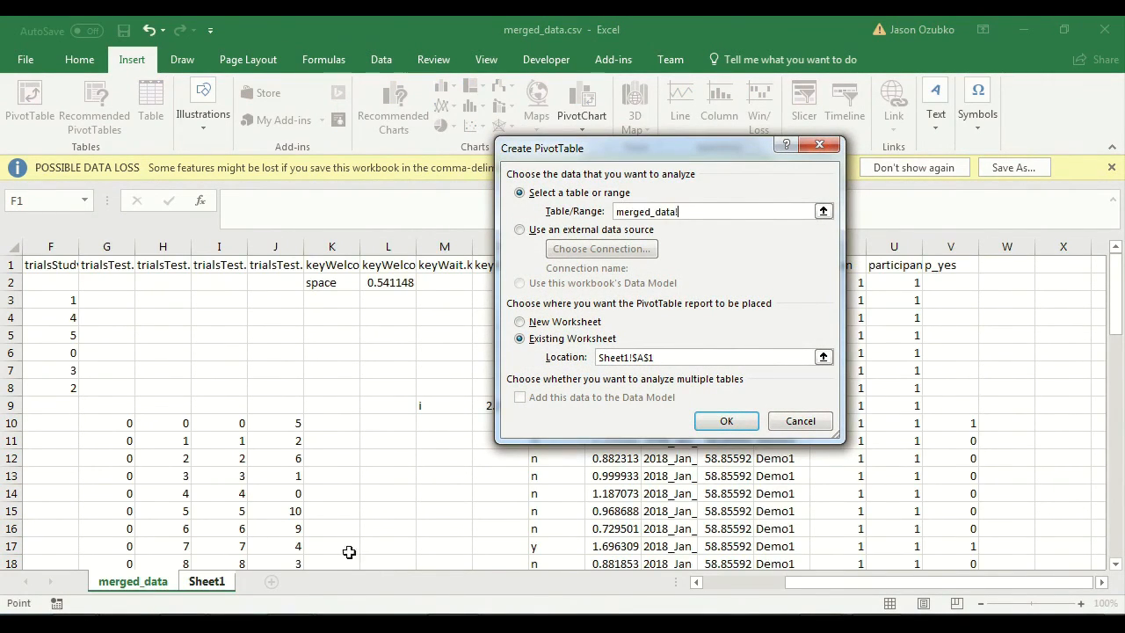
left_click(953, 246)
left_click_drag(953, 246, 3, 230)
left_click(725, 420)
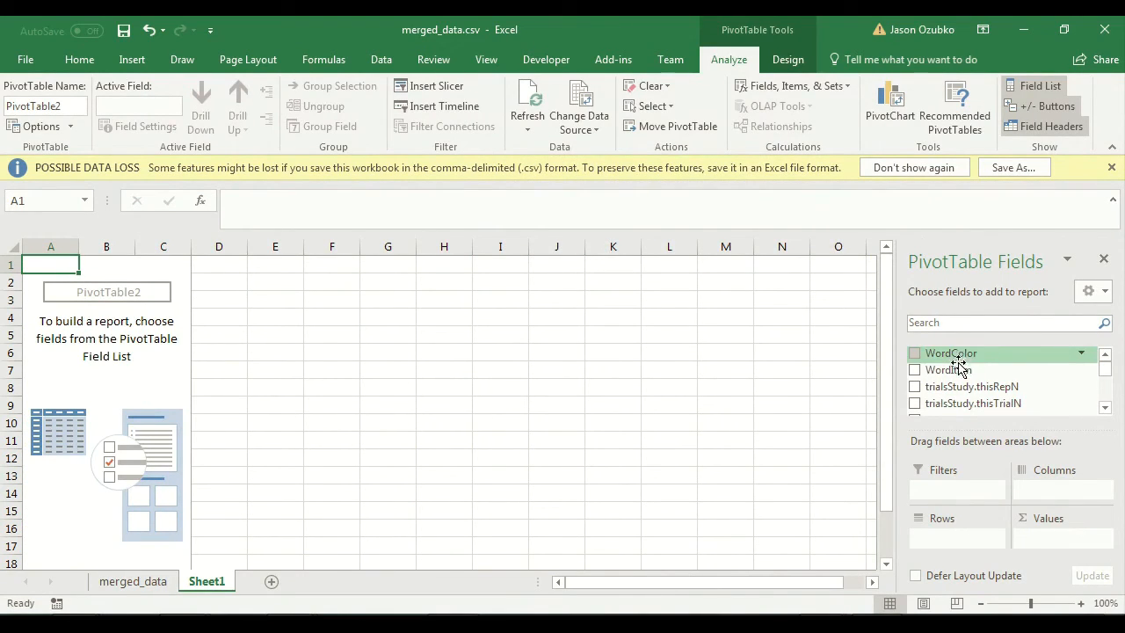
Step: Try WordItem as the PivotTable's column field and look over the individual word headings
left_click_drag(957, 369, 1055, 492)
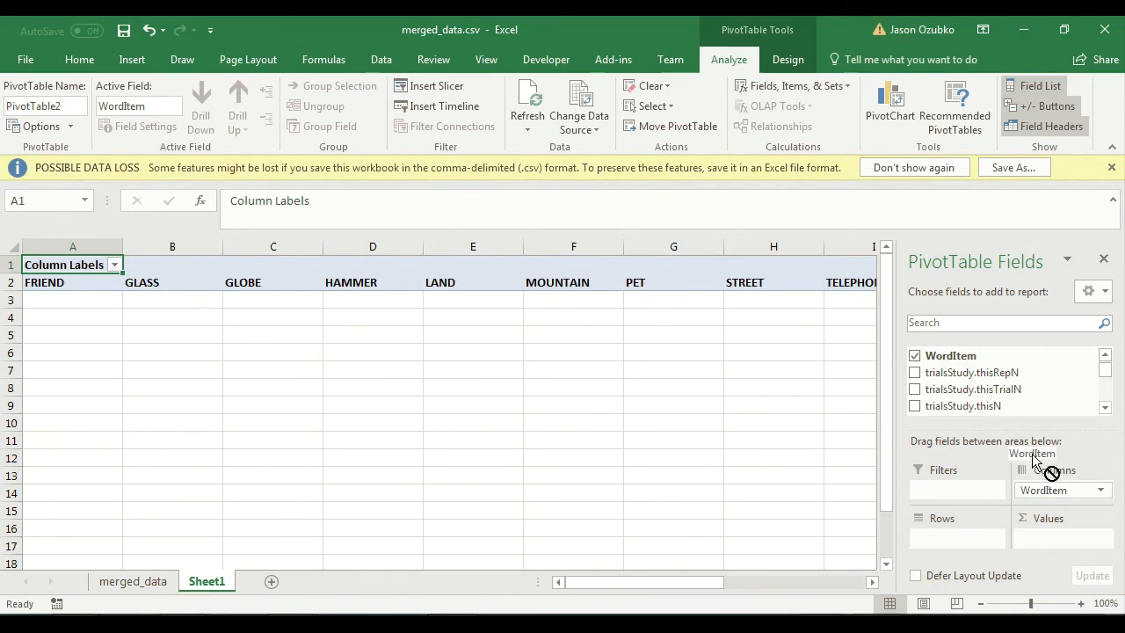
scroll(964, 369, "up", 1)
left_click(964, 369)
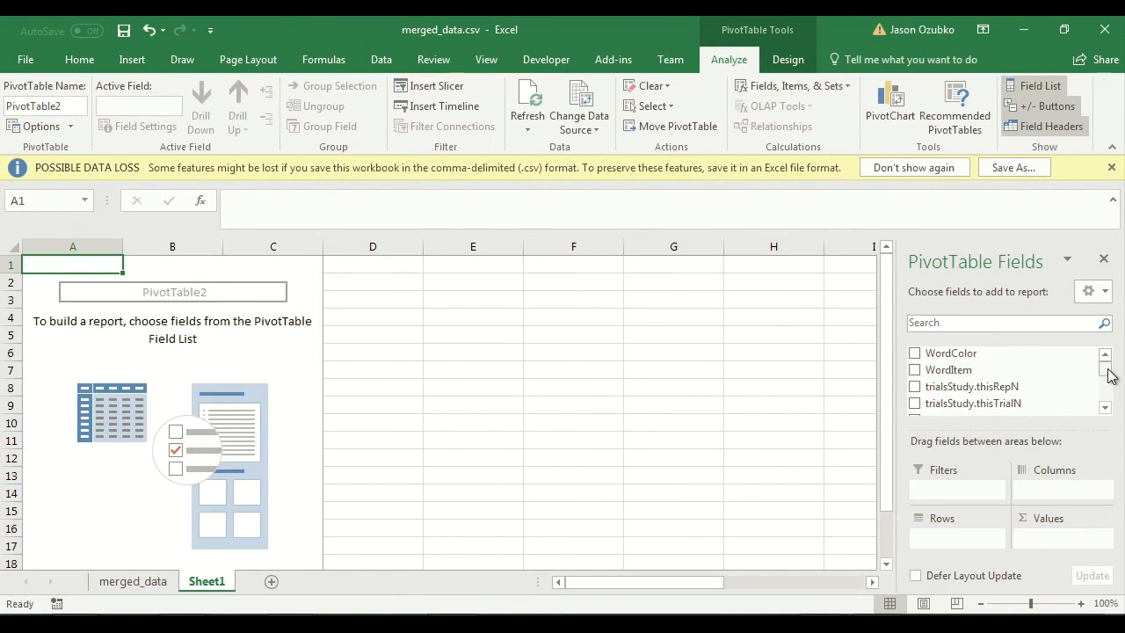
left_click_drag(940, 369, 1054, 494)
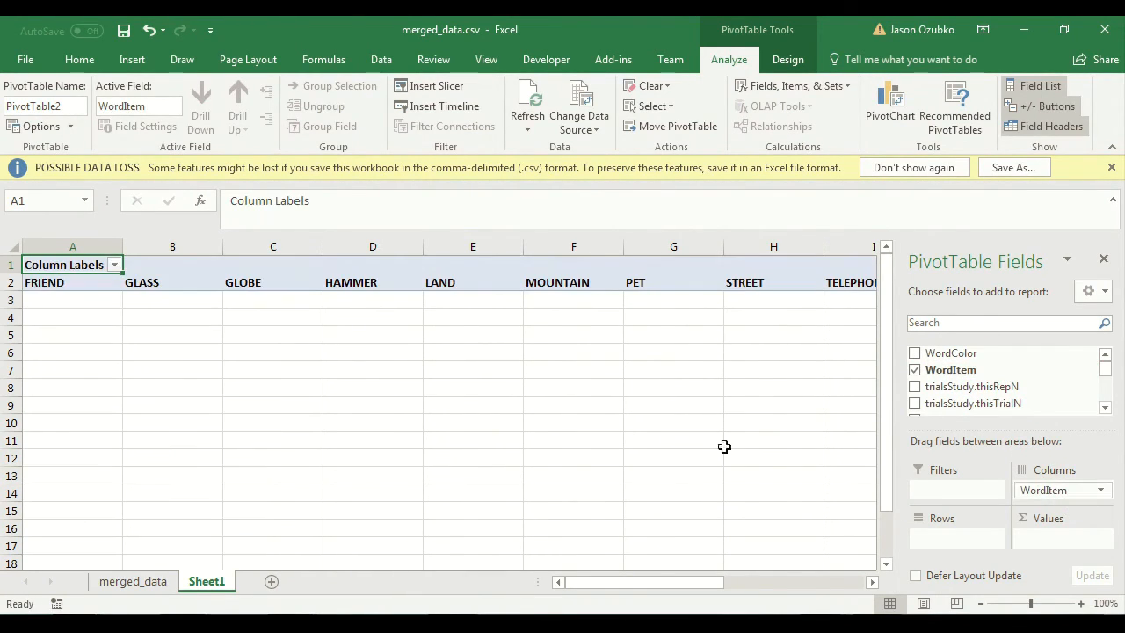
left_click(54, 283)
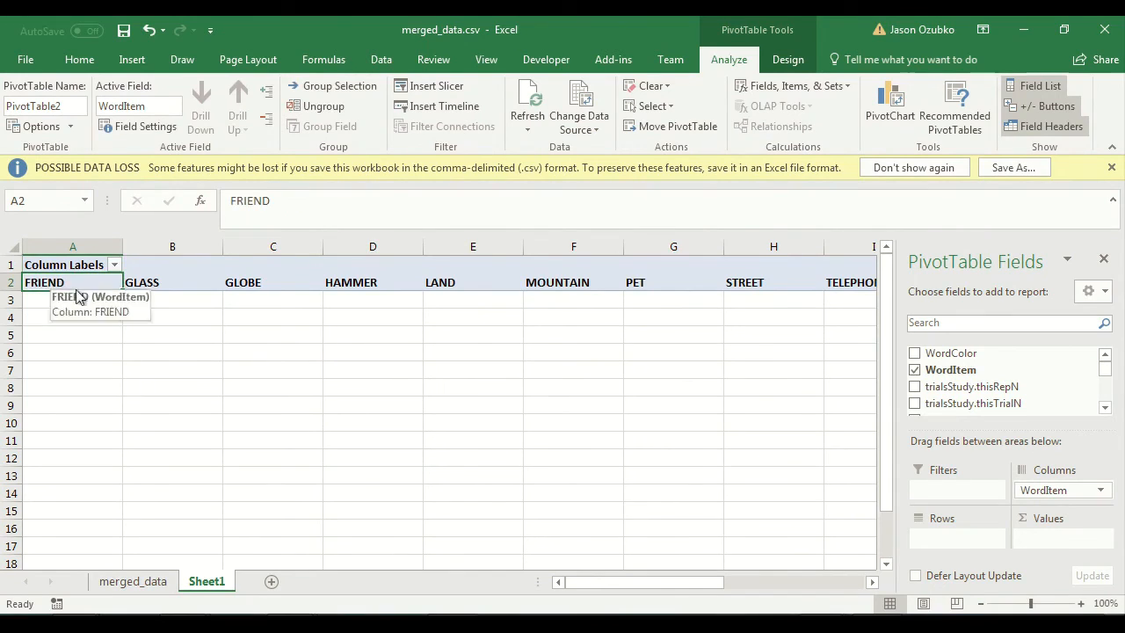
left_click(158, 282)
left_click(255, 285)
left_click(382, 286)
left_click(451, 284)
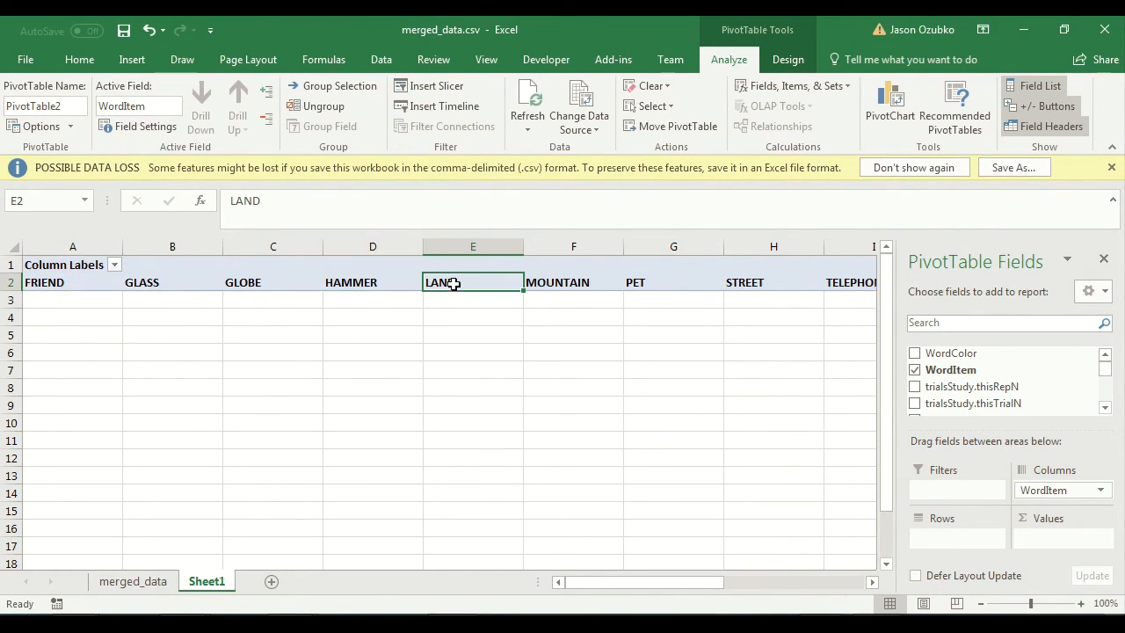
Step: Replace WordItem with WordColor as the PivotTable's column field and add p_yes as the summed value
mouse_move(1060, 492)
left_mouse_down()
mouse_move(998, 382)
mouse_move(966, 361)
mouse_move(1060, 497)
left_mouse_up()
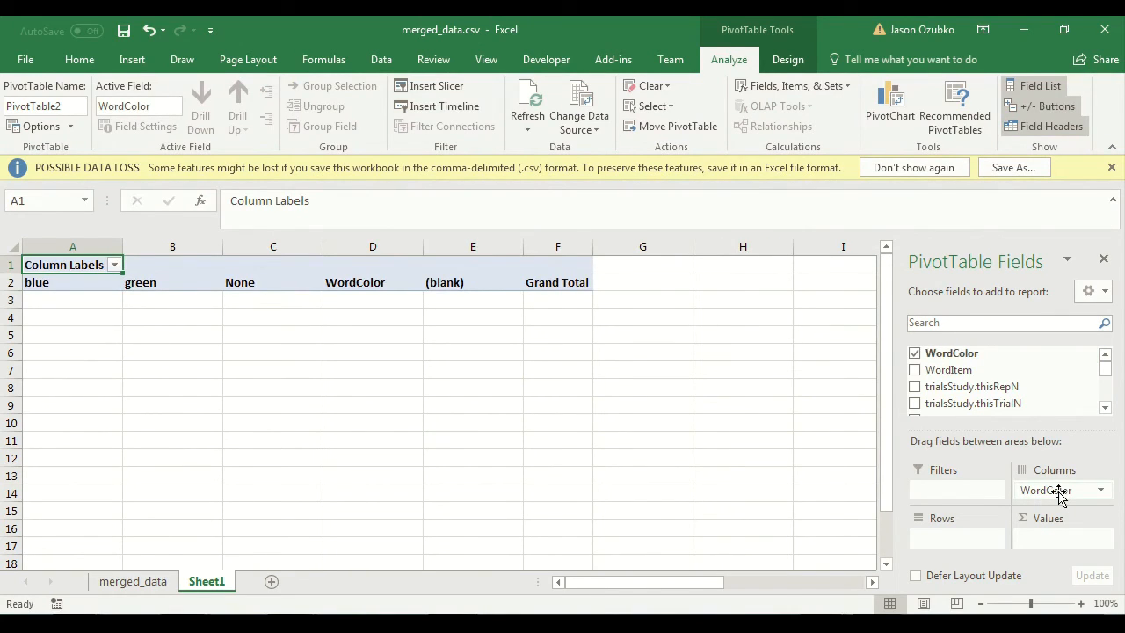
scroll(967, 387, "down", 10)
left_click_drag(937, 384, 1049, 540)
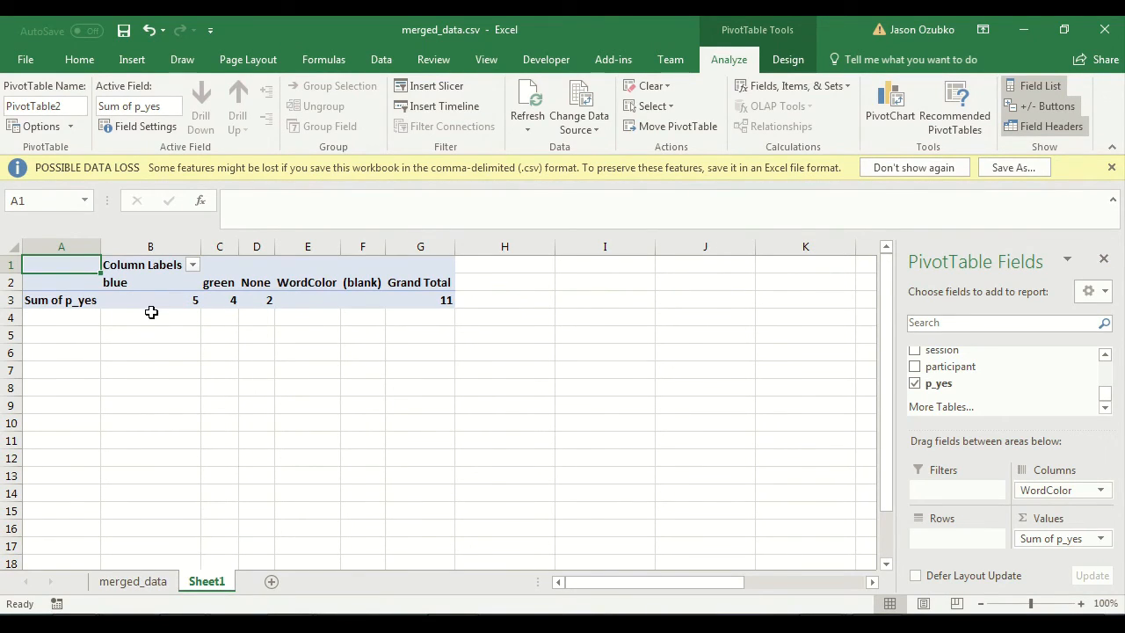
Step: Examine the summed p_yes values for the blue, green and None word colors
left_click(155, 308)
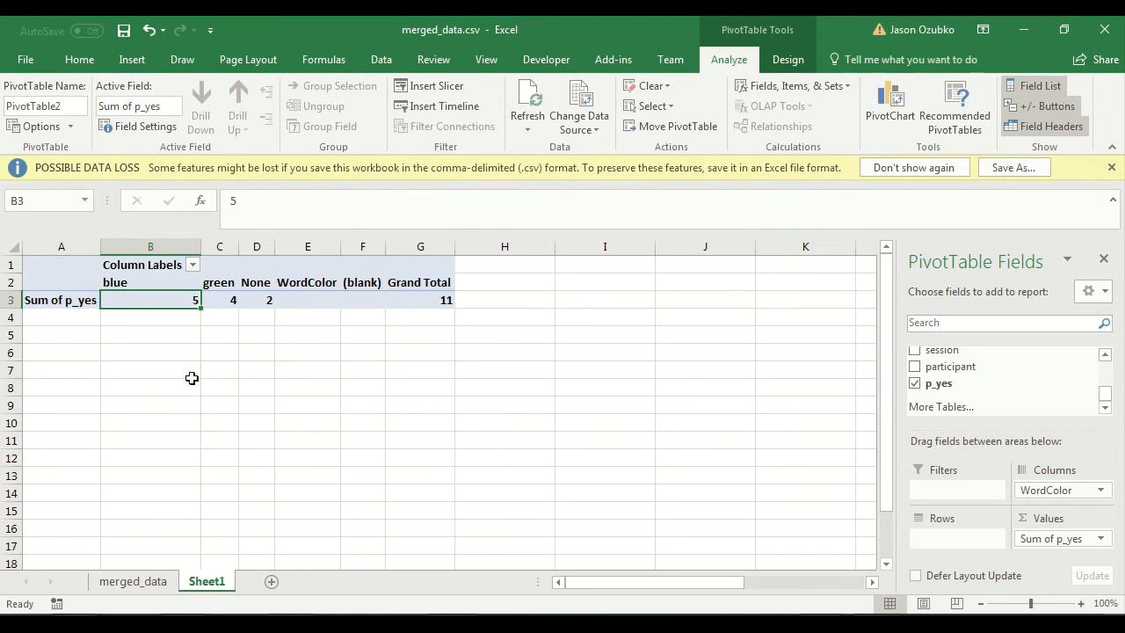
left_click(216, 297)
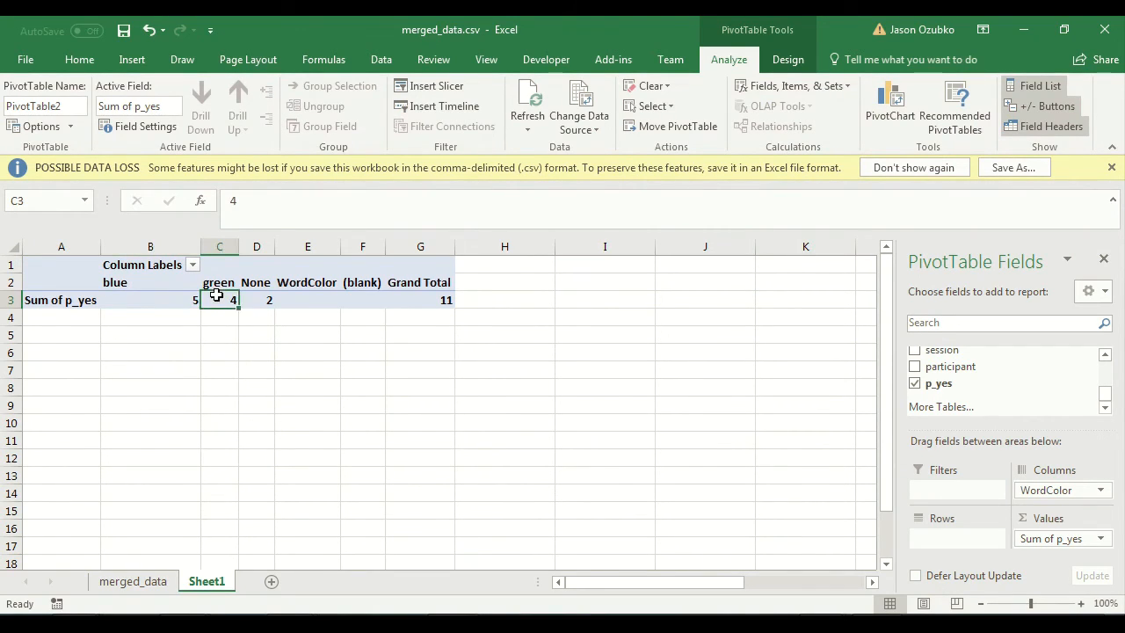
left_click(265, 298)
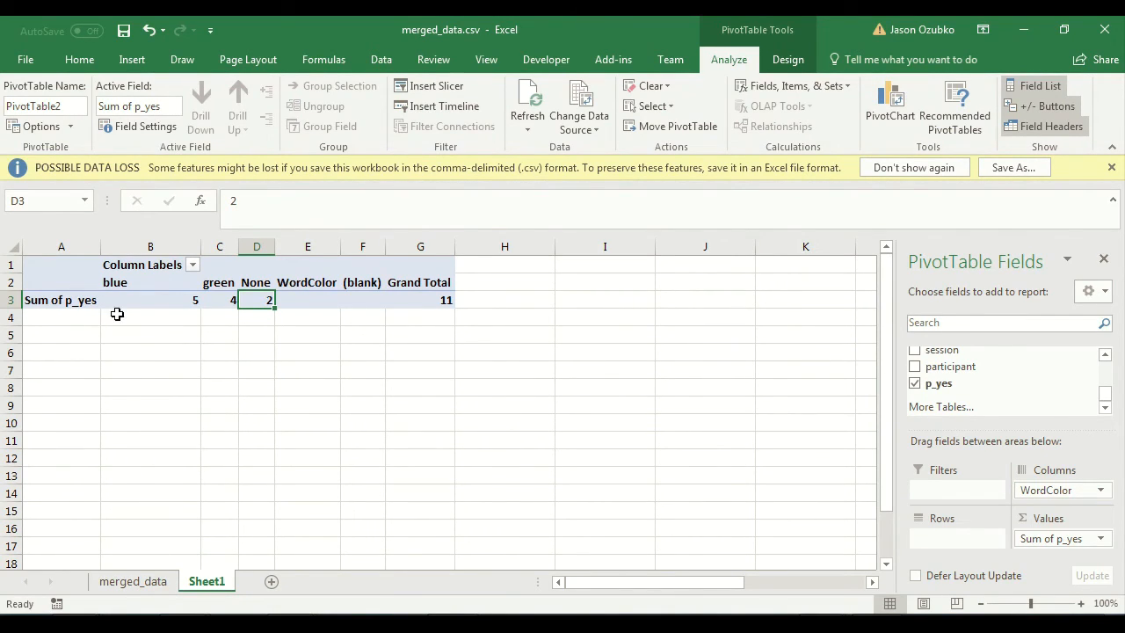
Step: Examine the Sum of p_yes row across all word color columns of the PivotTable
left_click(31, 300)
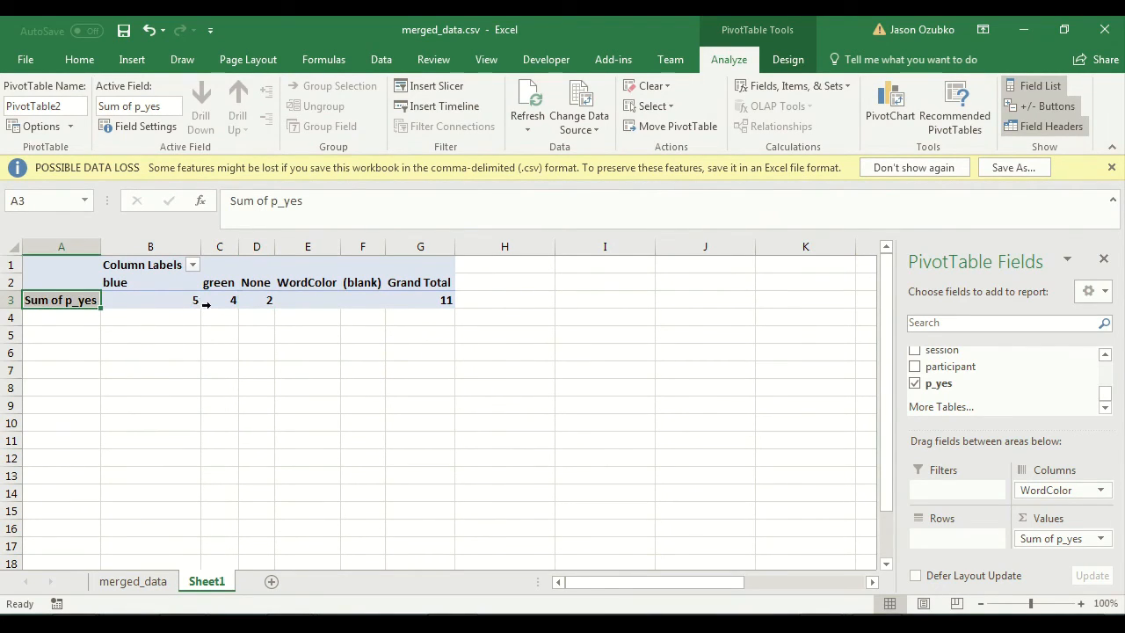
left_click_drag(49, 315, 422, 317)
left_click_drag(87, 334, 410, 337)
left_click(364, 299)
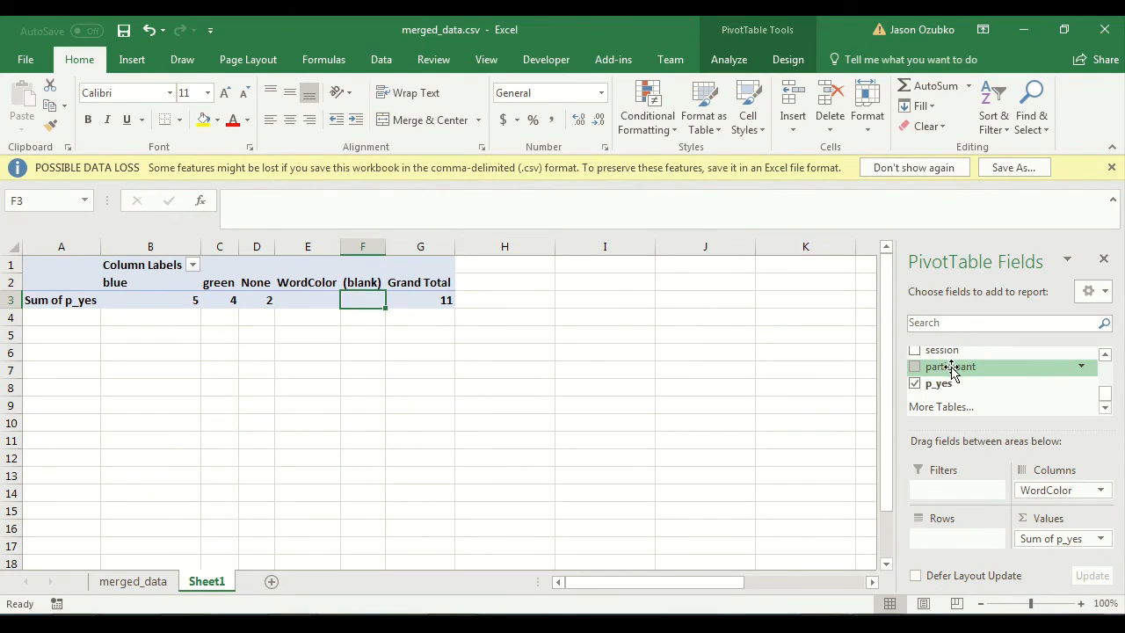
Step: Check the participant column in the merged_data sheet and add participant as the PivotTable's row field on Sheet1
left_click(123, 581)
left_click_drag(759, 588, 812, 587)
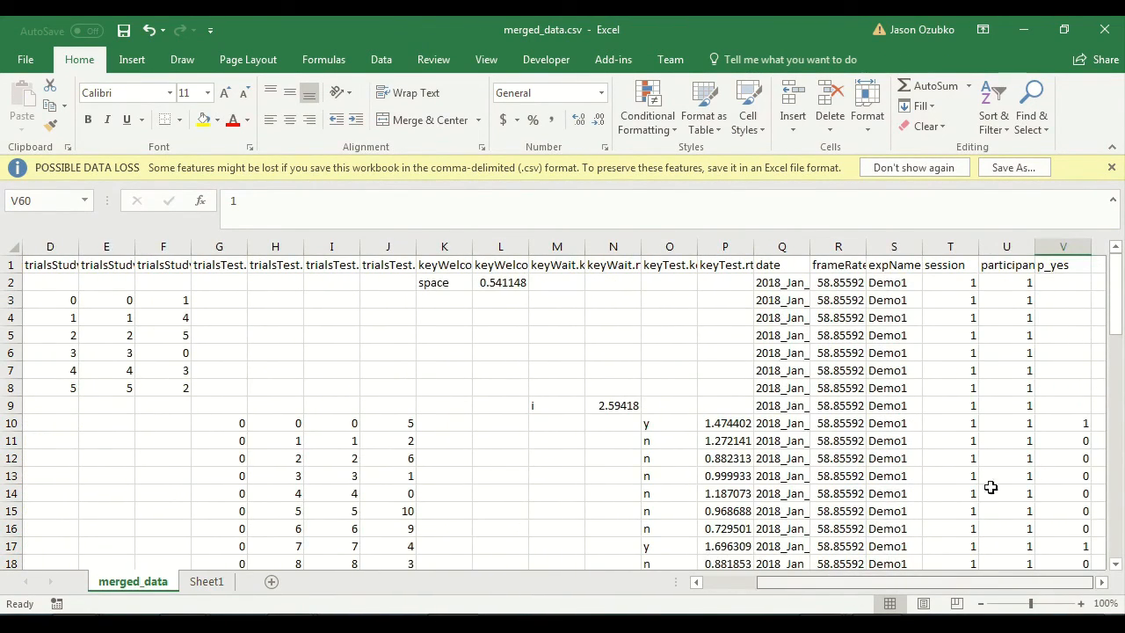
left_click(1007, 264)
scroll(1011, 289, "down", 9)
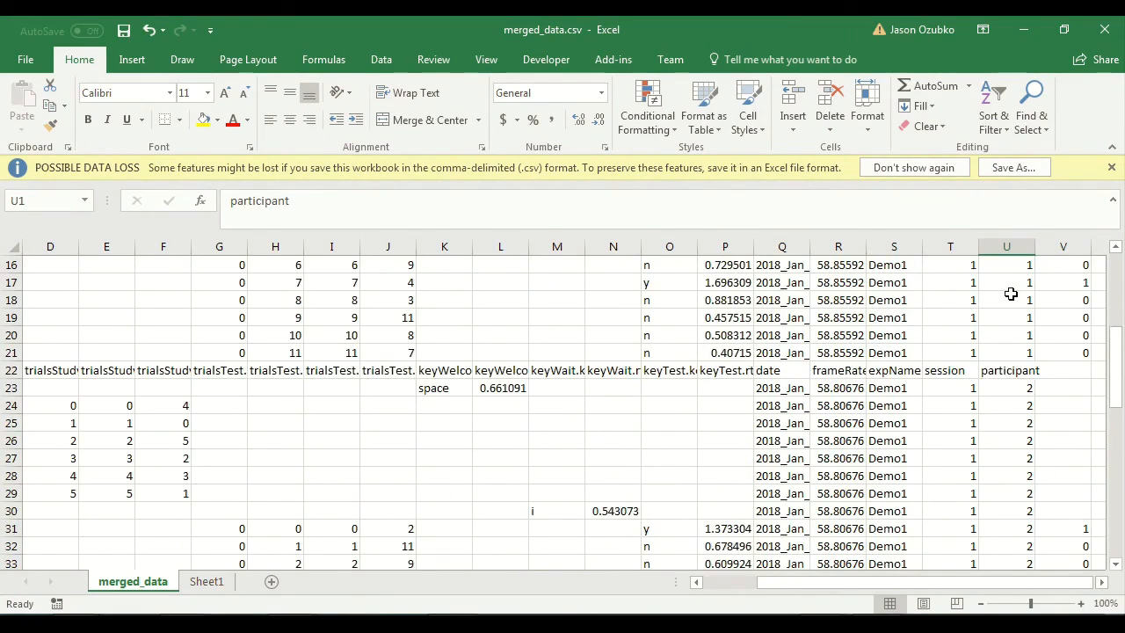
scroll(1011, 295, "down", 7)
scroll(1011, 294, "up", 16)
left_click(211, 581)
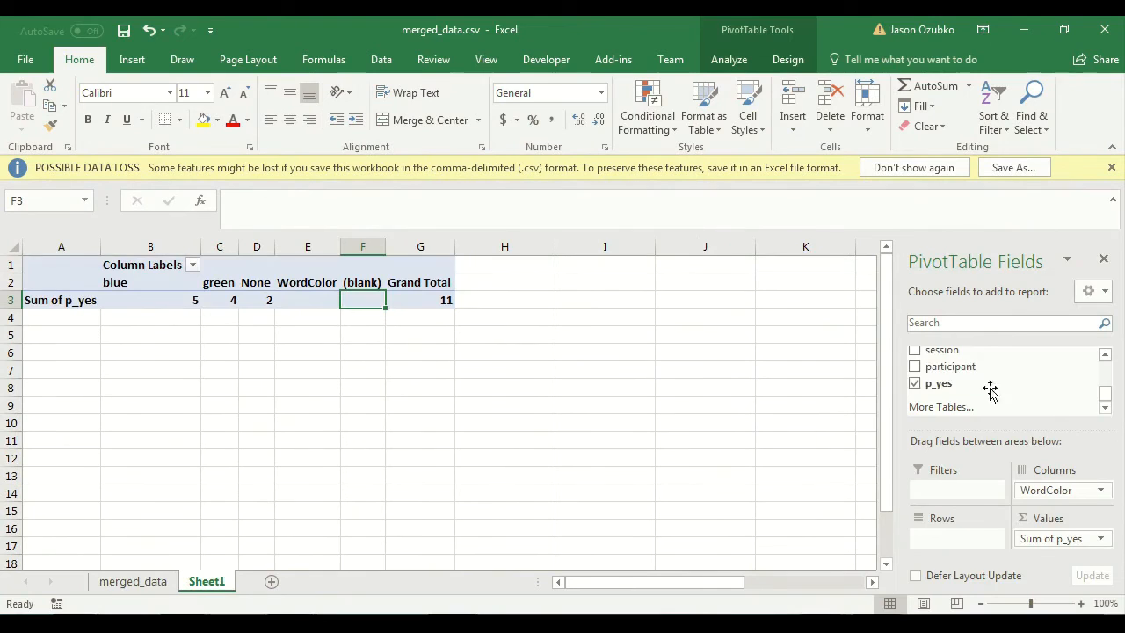
left_click_drag(964, 368, 957, 548)
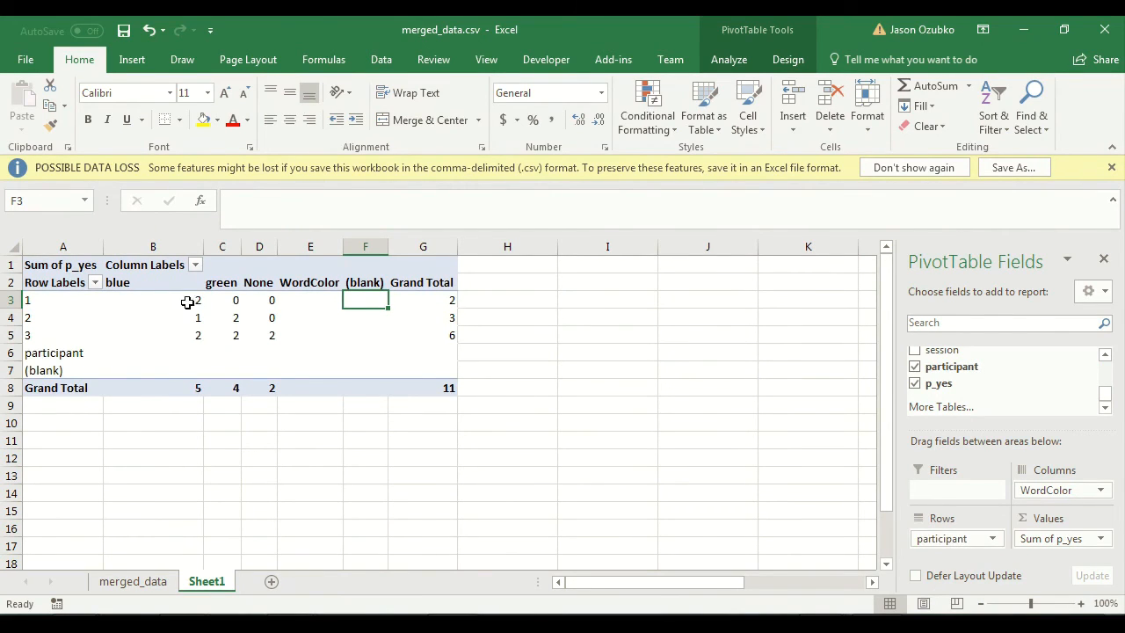
Step: Examine the summed p_yes values by word color, then participant by participant across blue, green and None
left_click_drag(187, 298, 178, 334)
left_click_drag(232, 299, 267, 334)
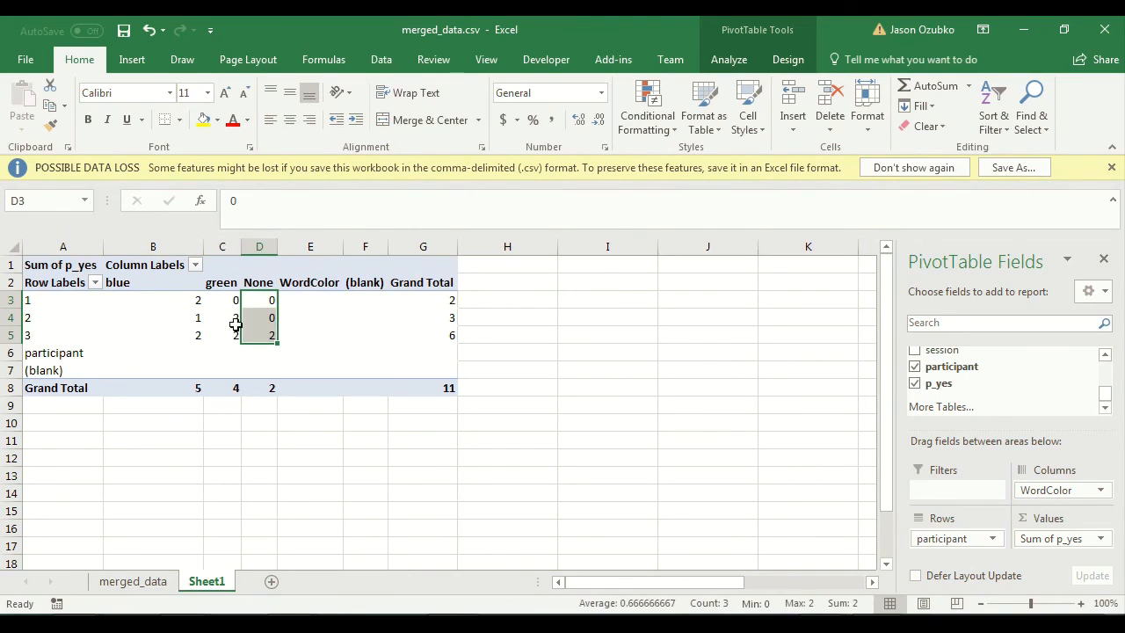
left_click_drag(180, 299, 268, 304)
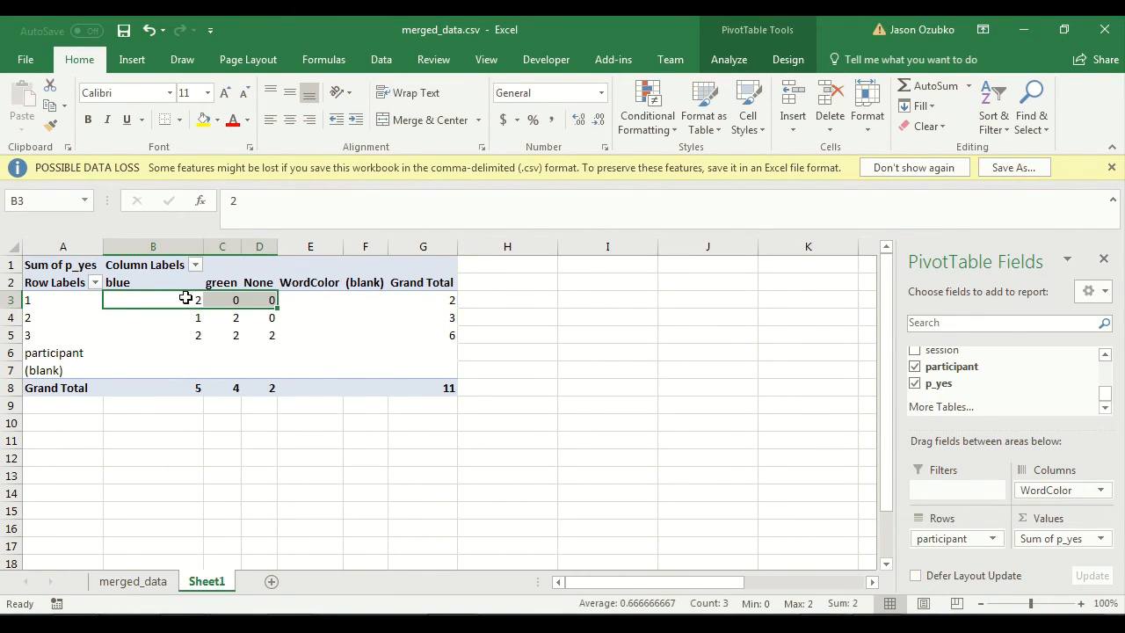
mouse_move(195, 301)
left_click(189, 319)
left_click_drag(189, 319, 265, 319)
left_click_drag(174, 334, 252, 334)
left_click(266, 348)
Step: Compare participant 3's summed p_yes values under the blue, green and None word colors
left_click(191, 338)
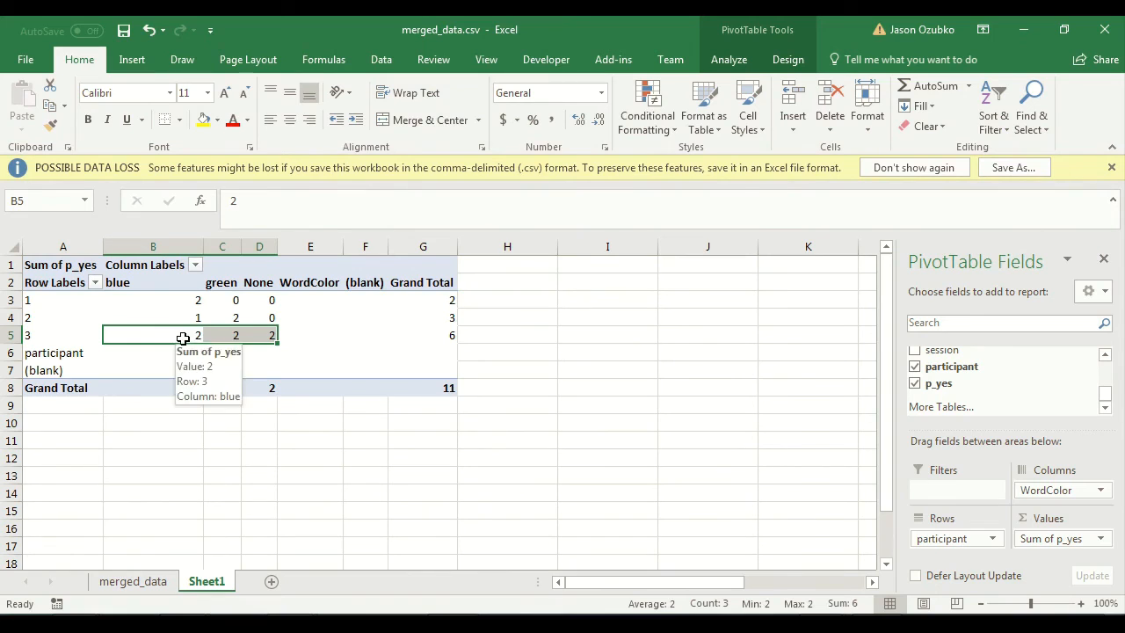
left_click(271, 334)
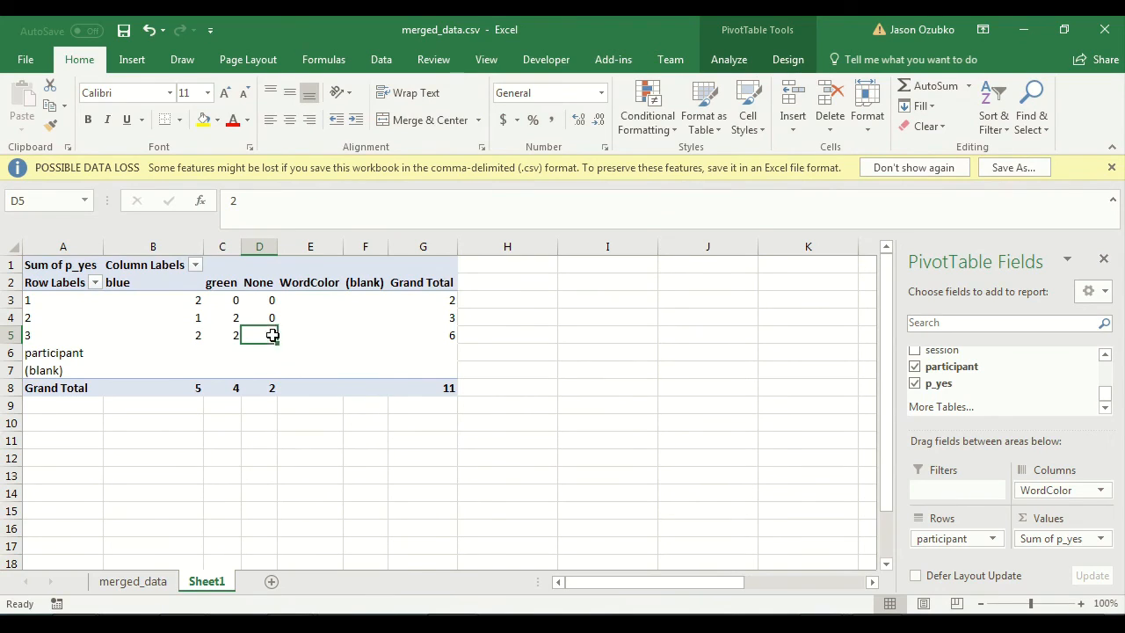
left_click(232, 333)
left_click(195, 334)
left_click(220, 335)
left_click(180, 334)
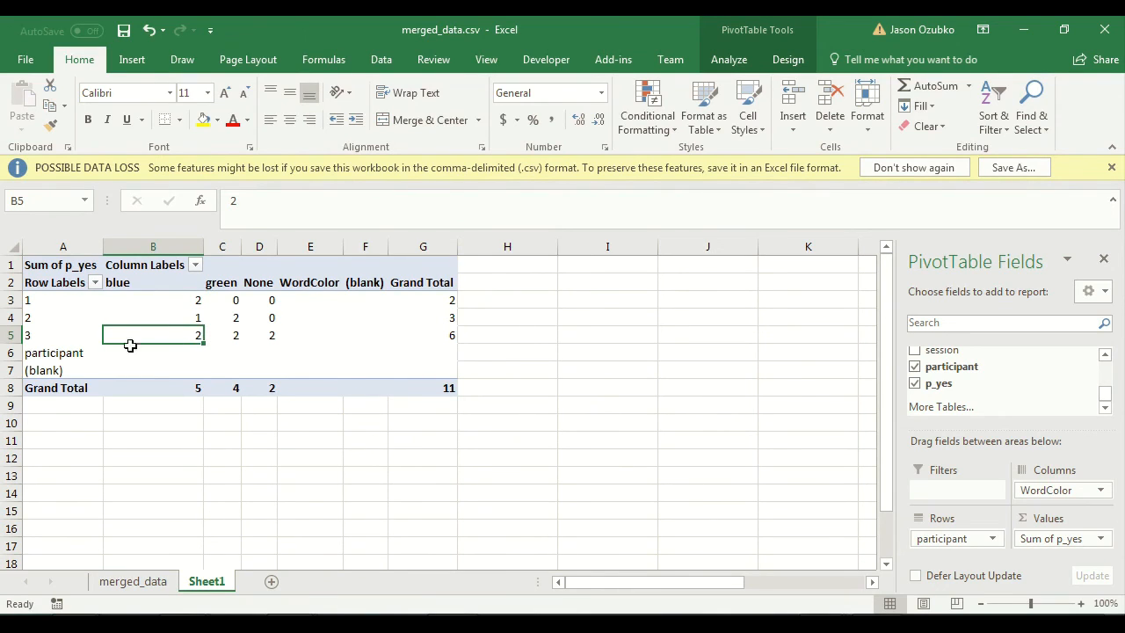
left_click_drag(162, 282, 213, 282)
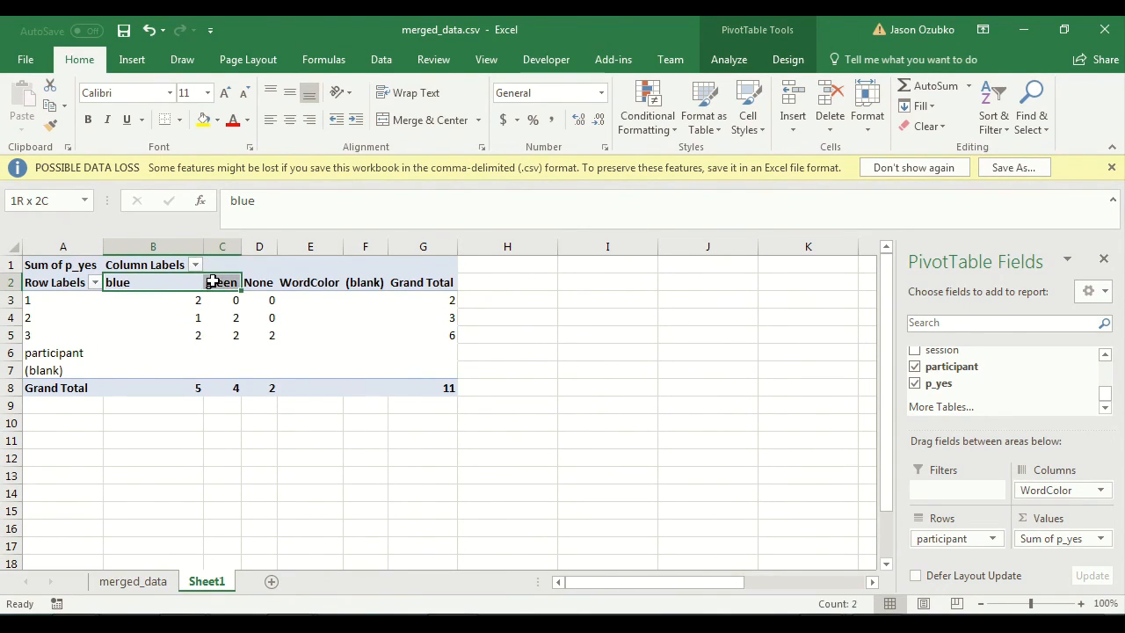
left_click(258, 282)
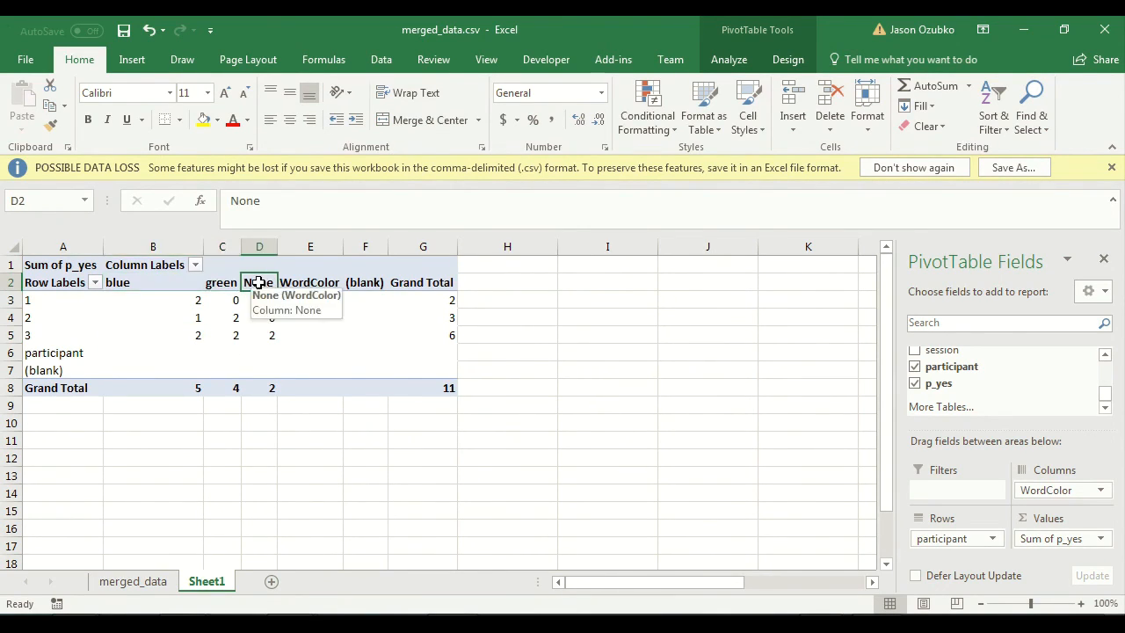
left_click_drag(197, 340, 228, 341)
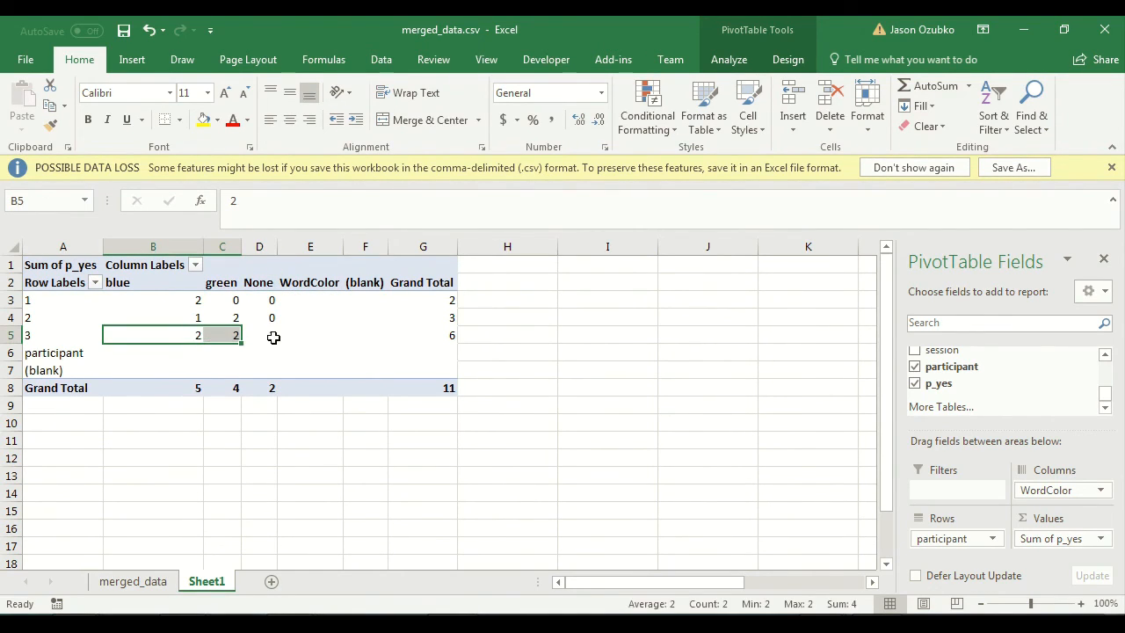
left_click(263, 335)
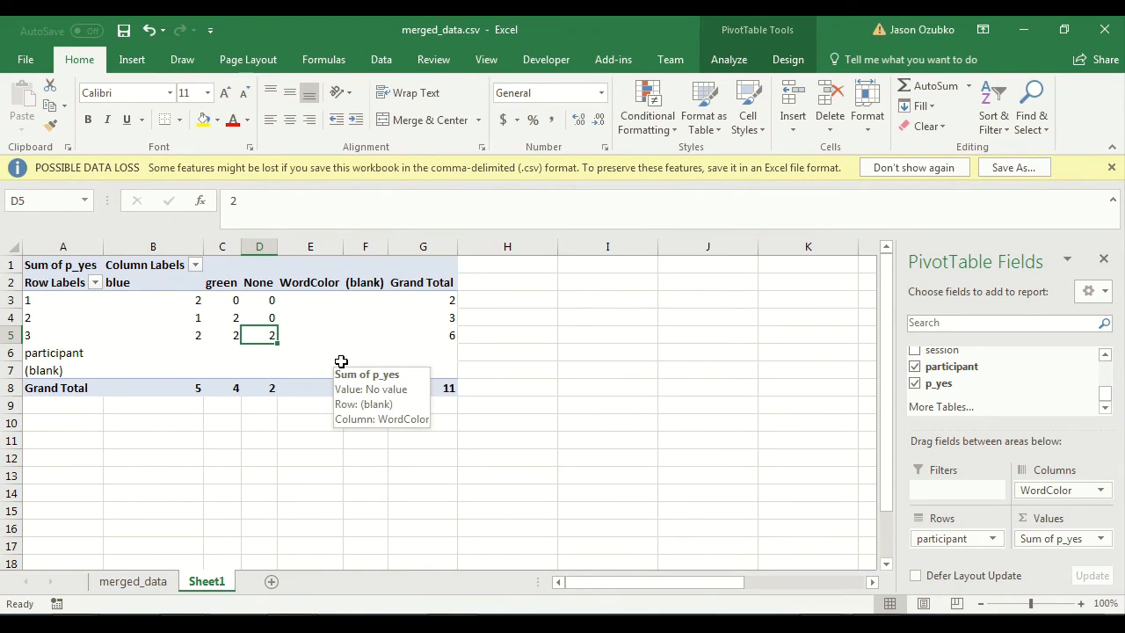
Step: Summarize p_yes in the PivotTable by Average instead of Sum
left_click(1099, 538)
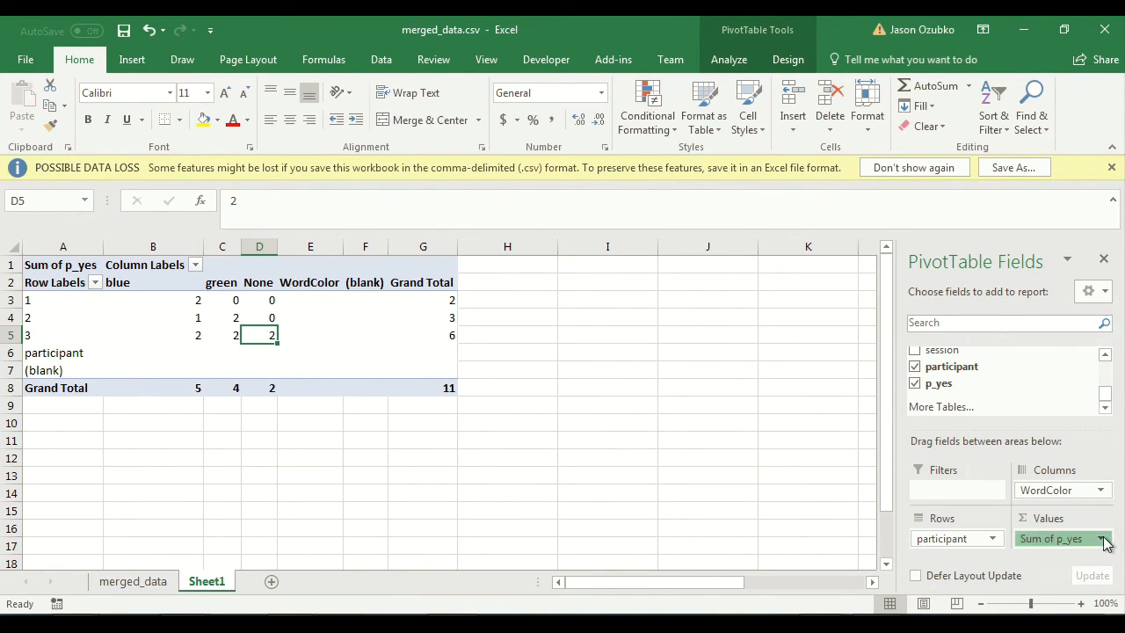
left_click(1074, 520)
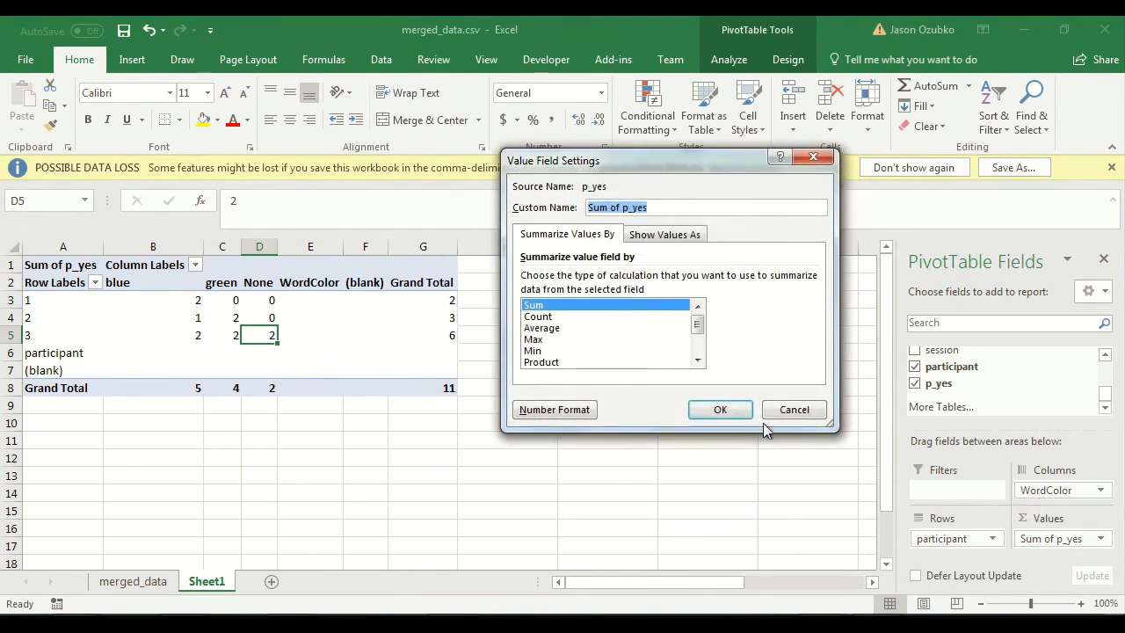
left_click(554, 328)
left_click(715, 409)
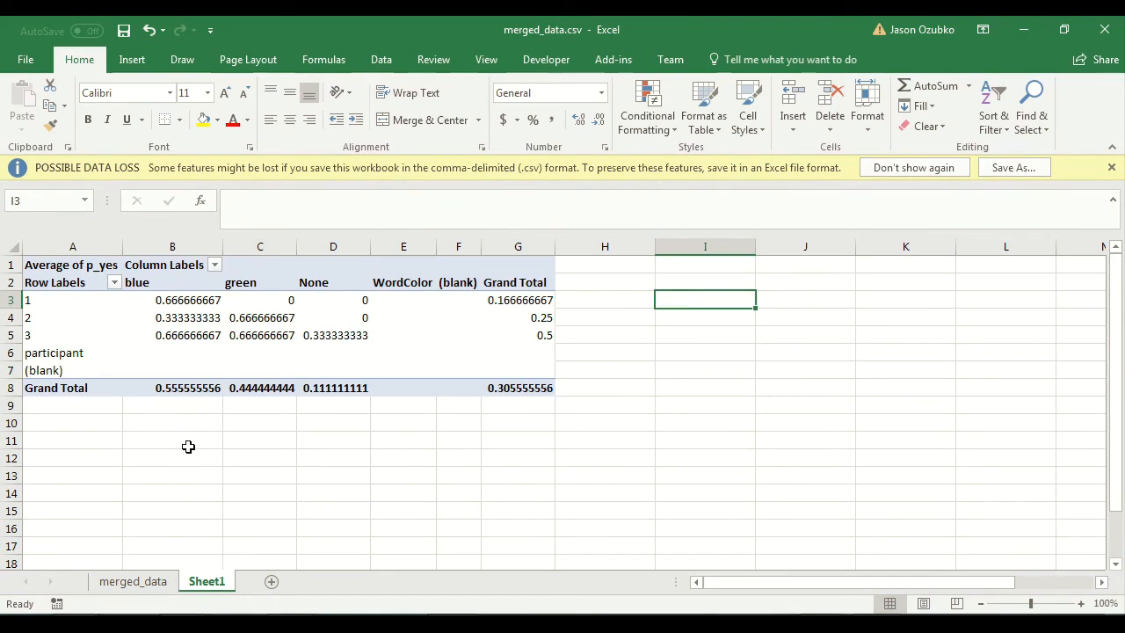
Step: Look over the average p_yes columns for the blue, green and None word colors
left_click(188, 447)
left_click(166, 281)
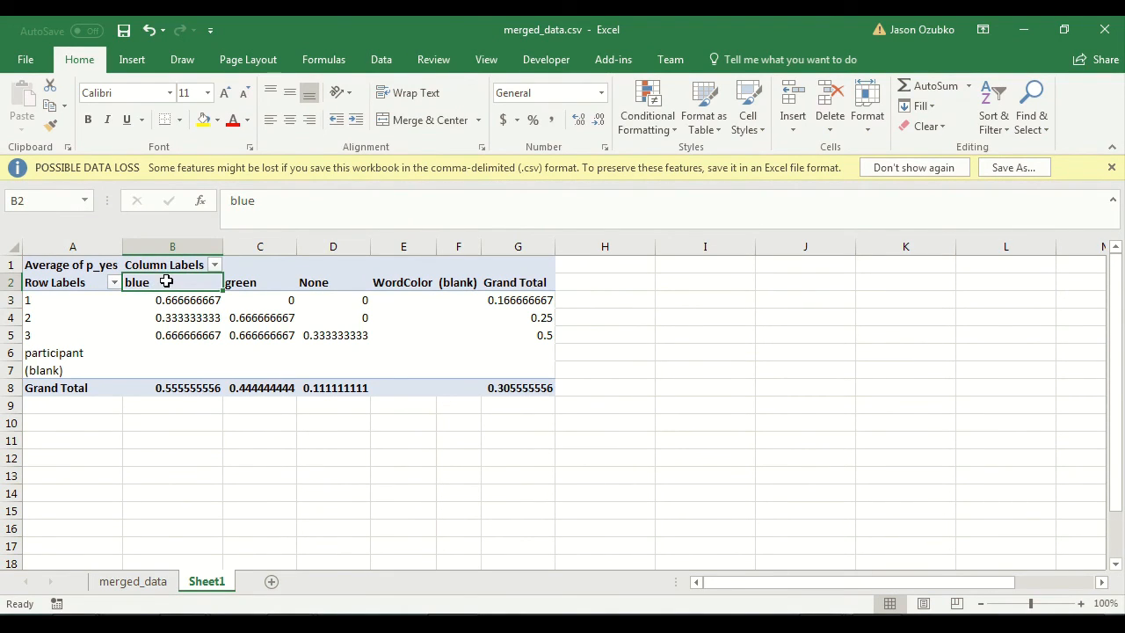
left_click(264, 282)
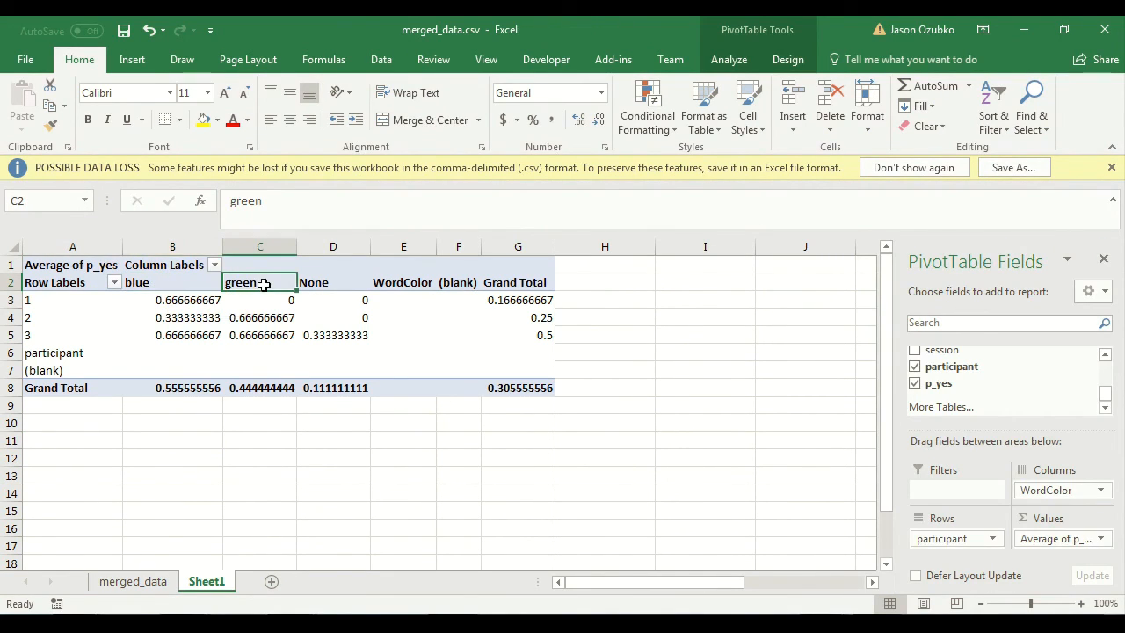
left_click(340, 273)
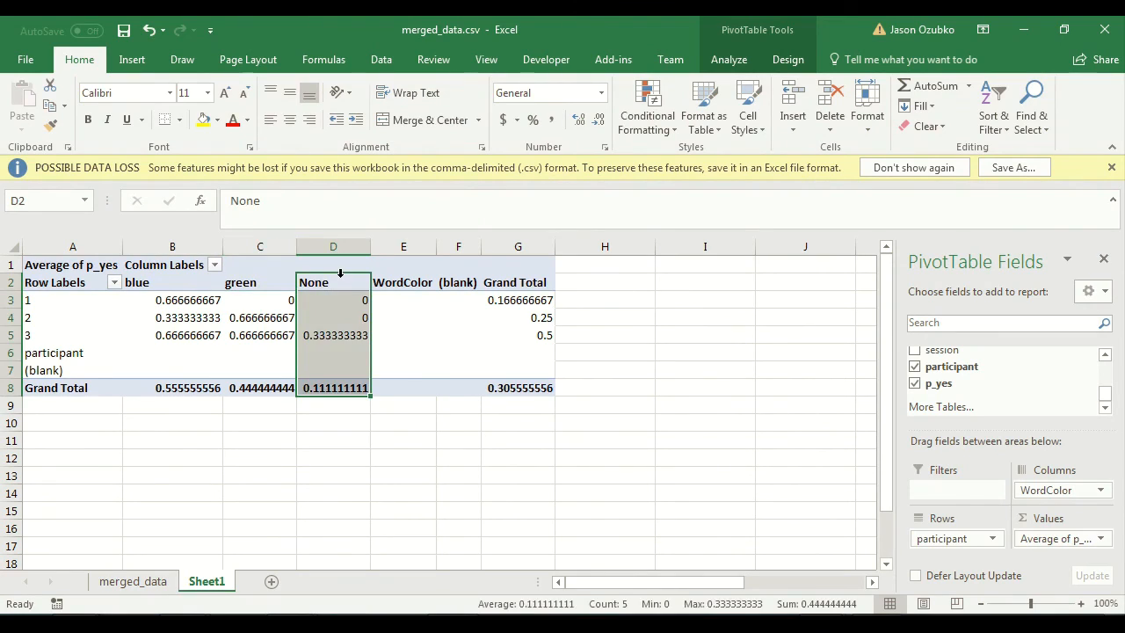
left_click(279, 427)
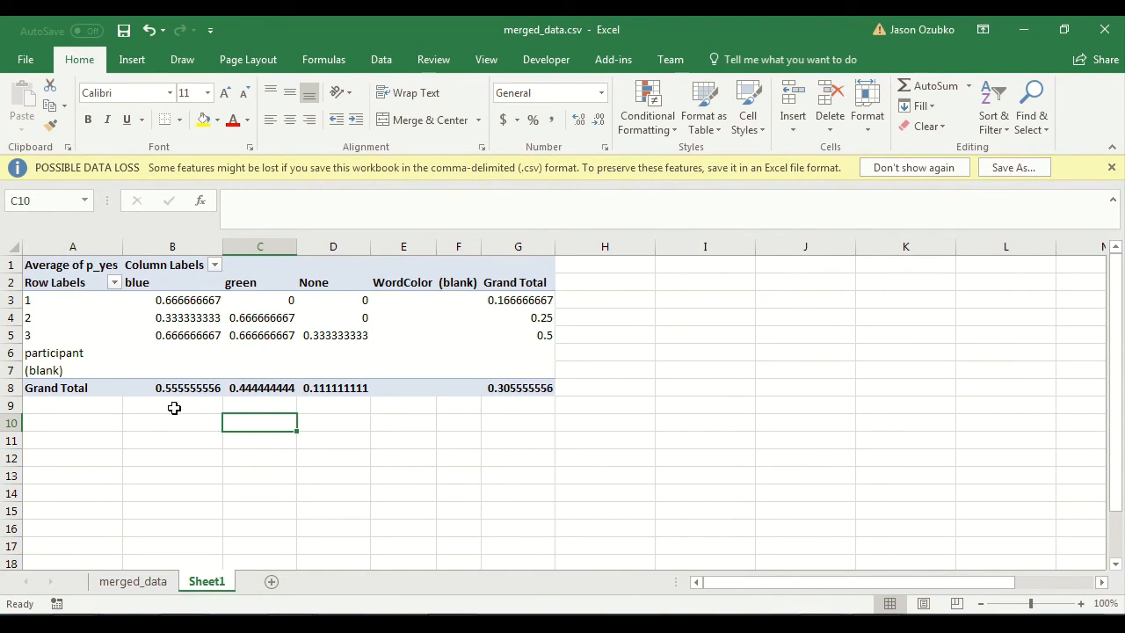
Step: Compare the Grand Total averages of p_yes between the blue, green and None word colors
left_click(262, 403)
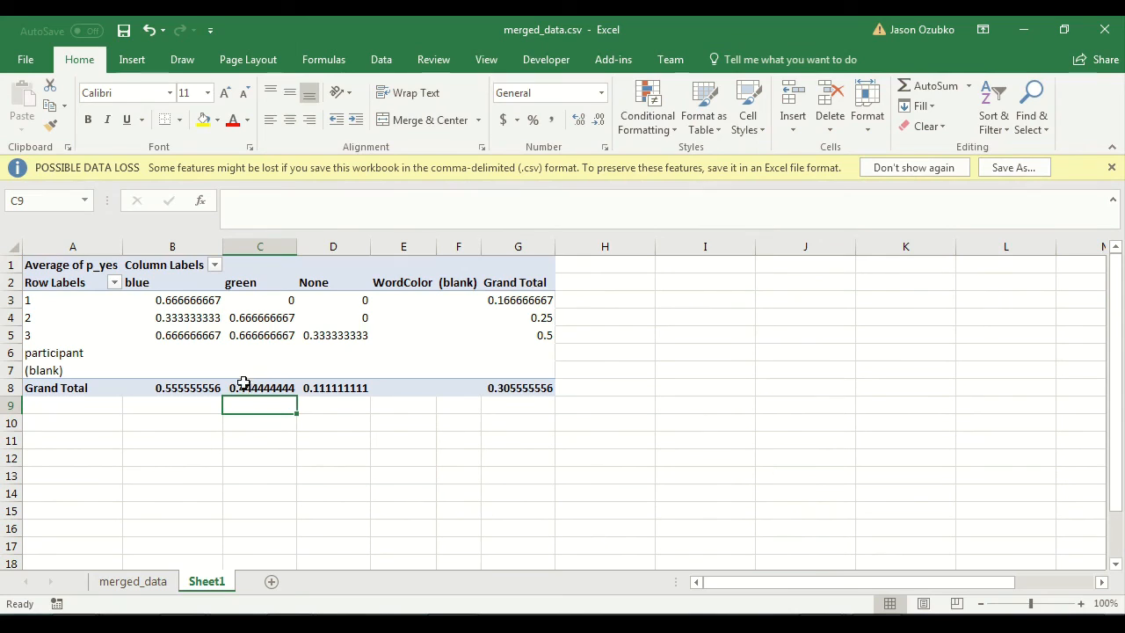
left_click(330, 404)
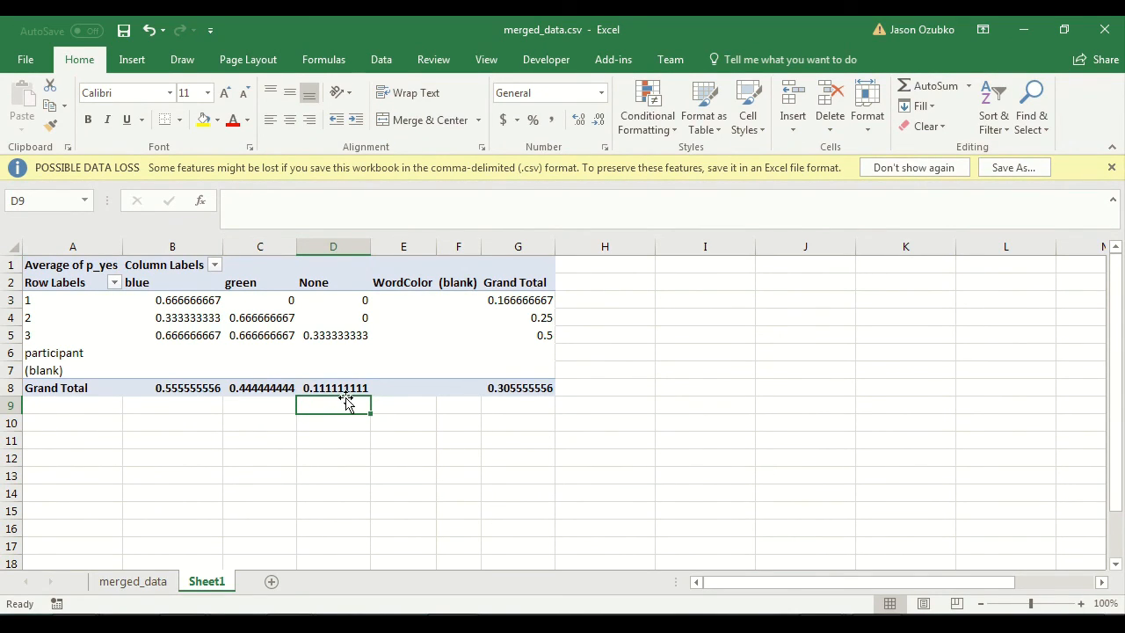
left_click(194, 398)
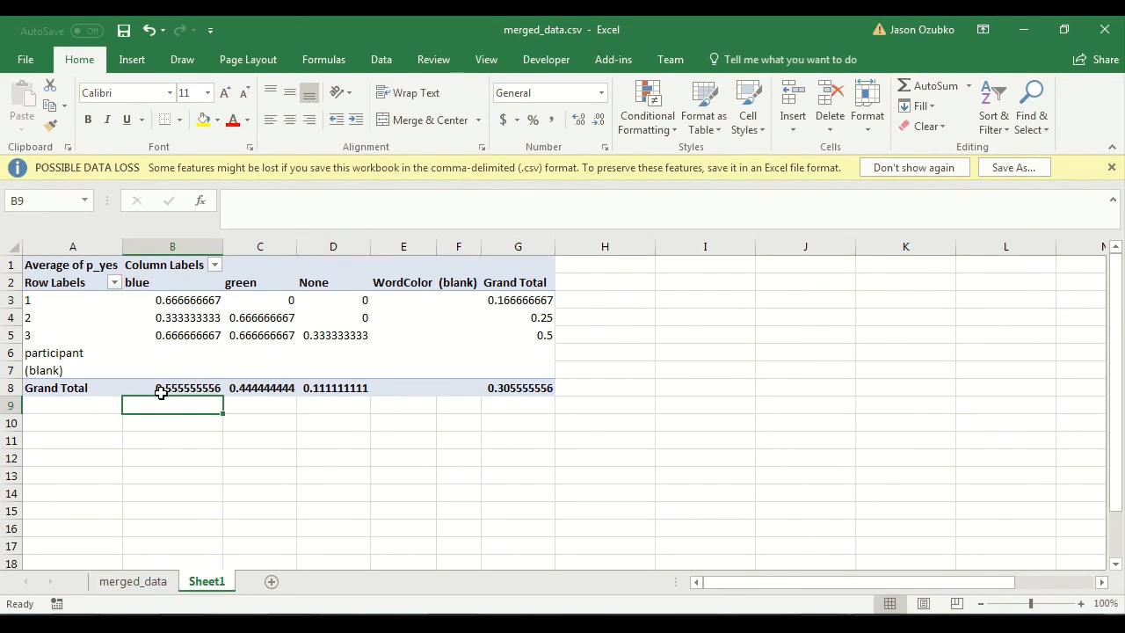
left_click(260, 406)
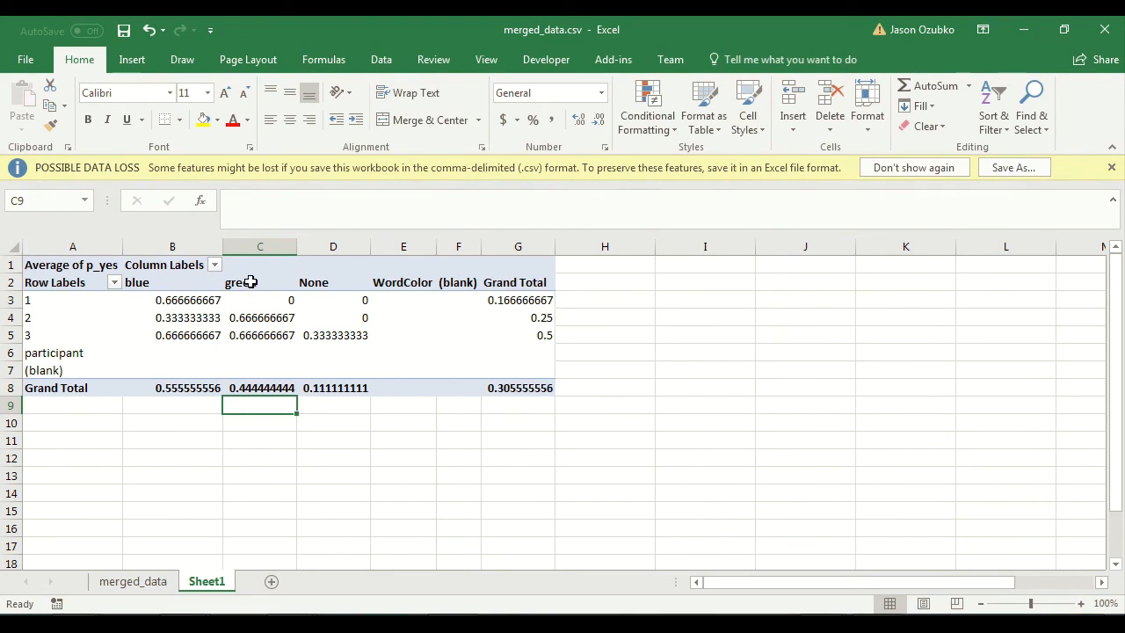
left_click(191, 402)
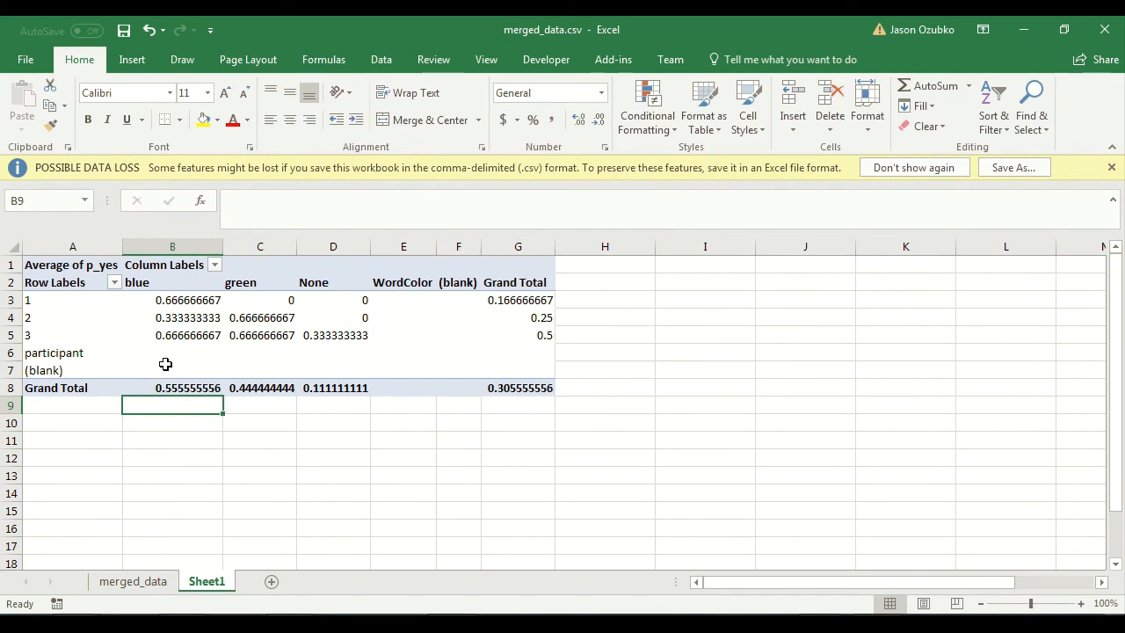
left_click(259, 407)
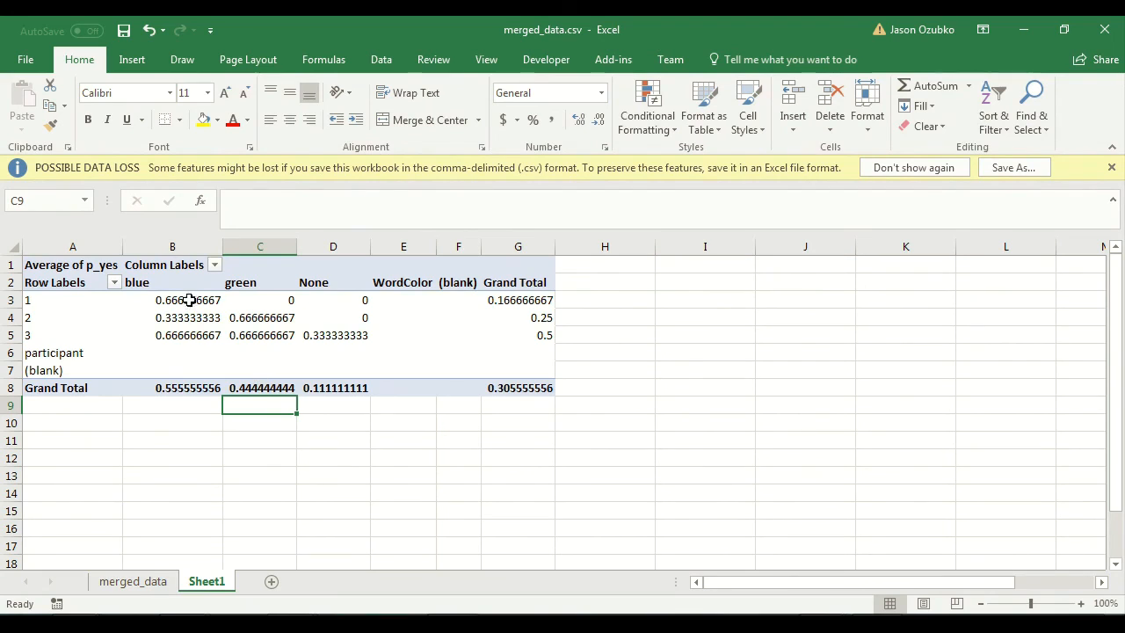
left_click(183, 405)
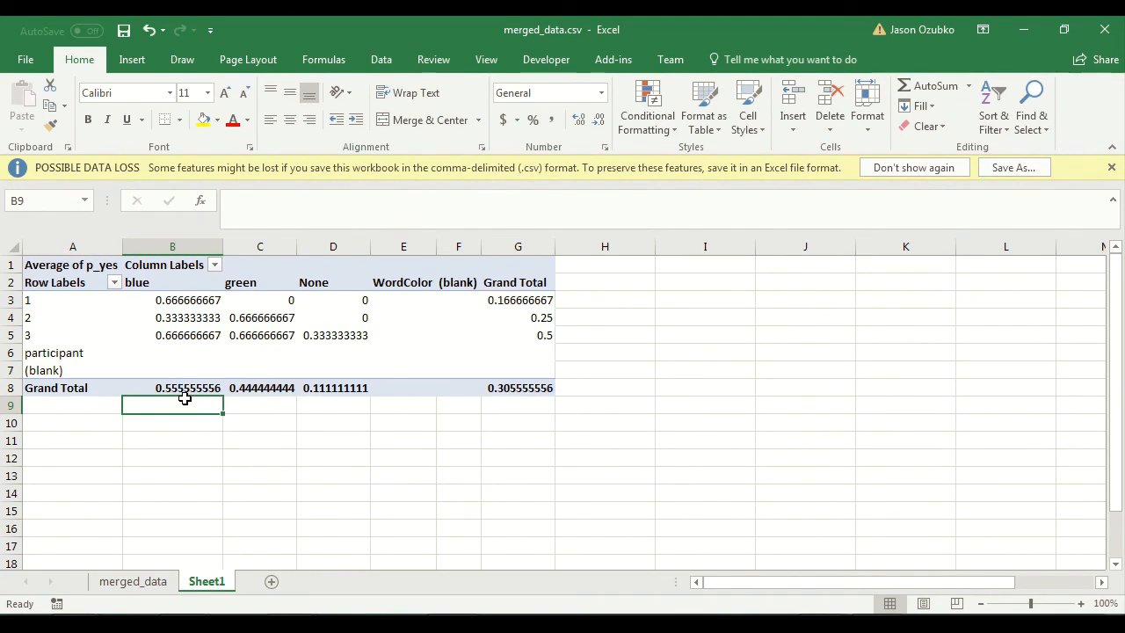
left_click(329, 410)
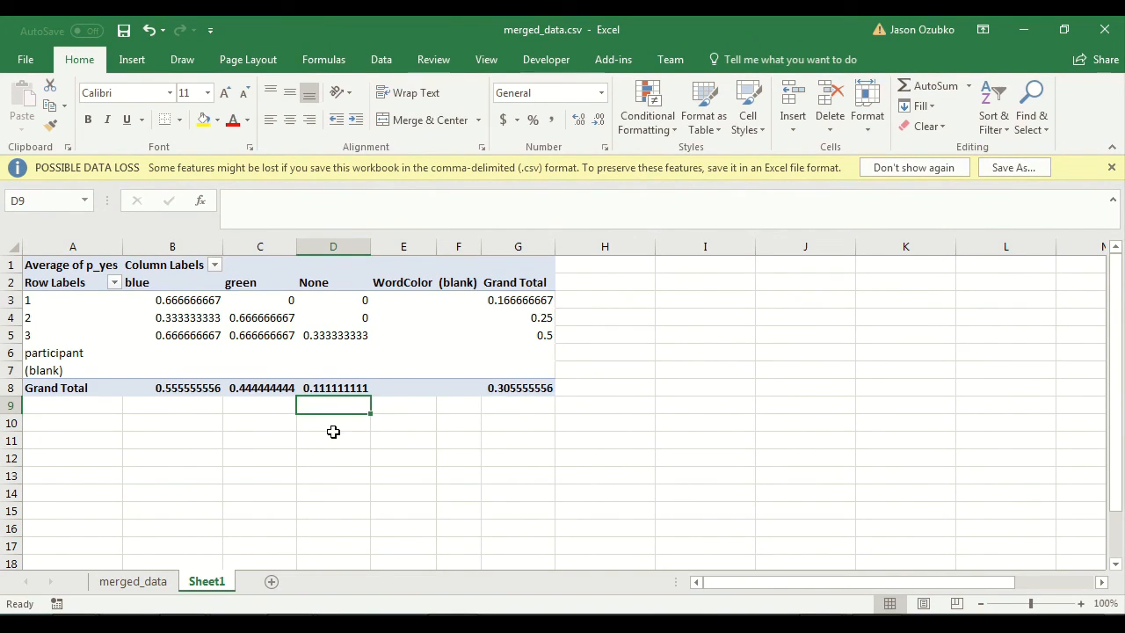
left_click(263, 414)
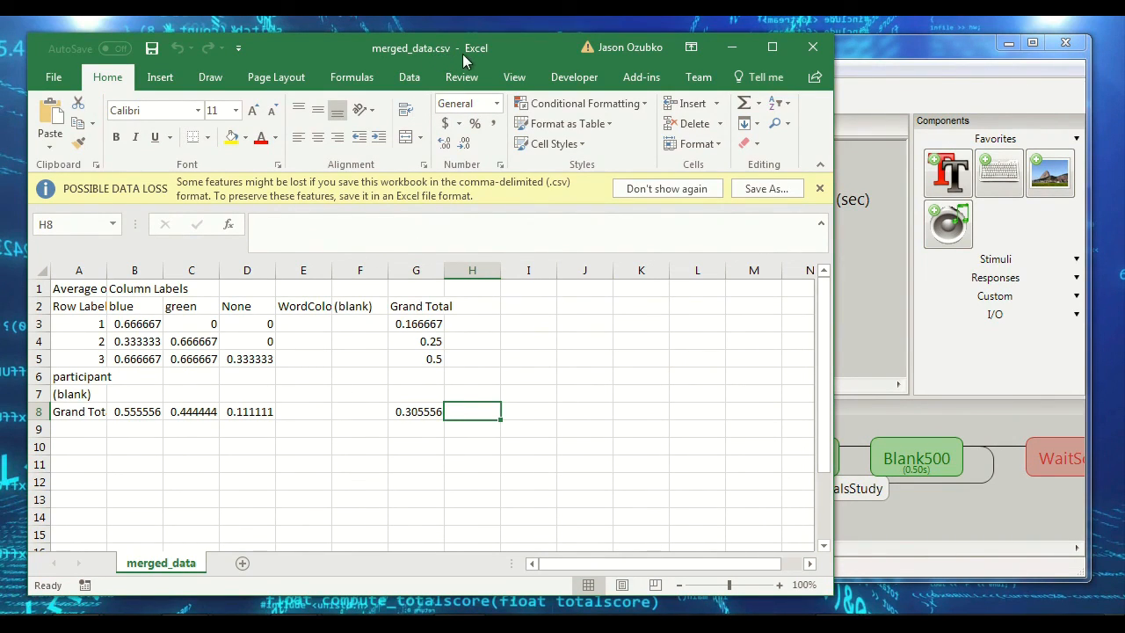
Step: Examine the reopened merged_data.csv to check which sheets and PivotTable contents the CSV format preserves
left_click(307, 359)
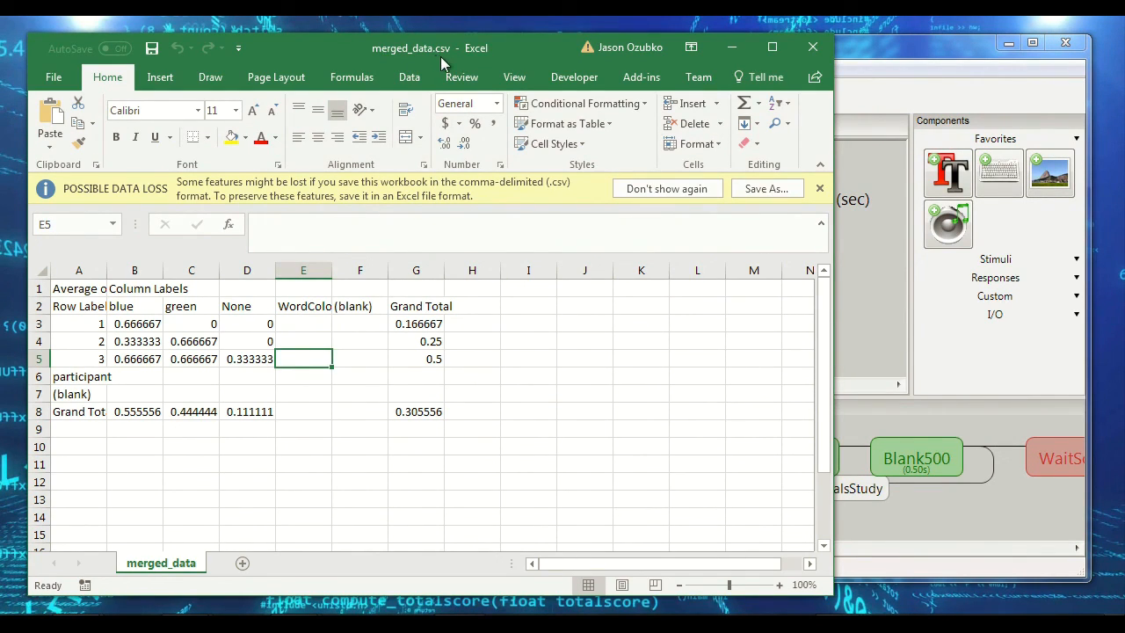
left_click_drag(77, 285, 469, 465)
left_click(470, 465)
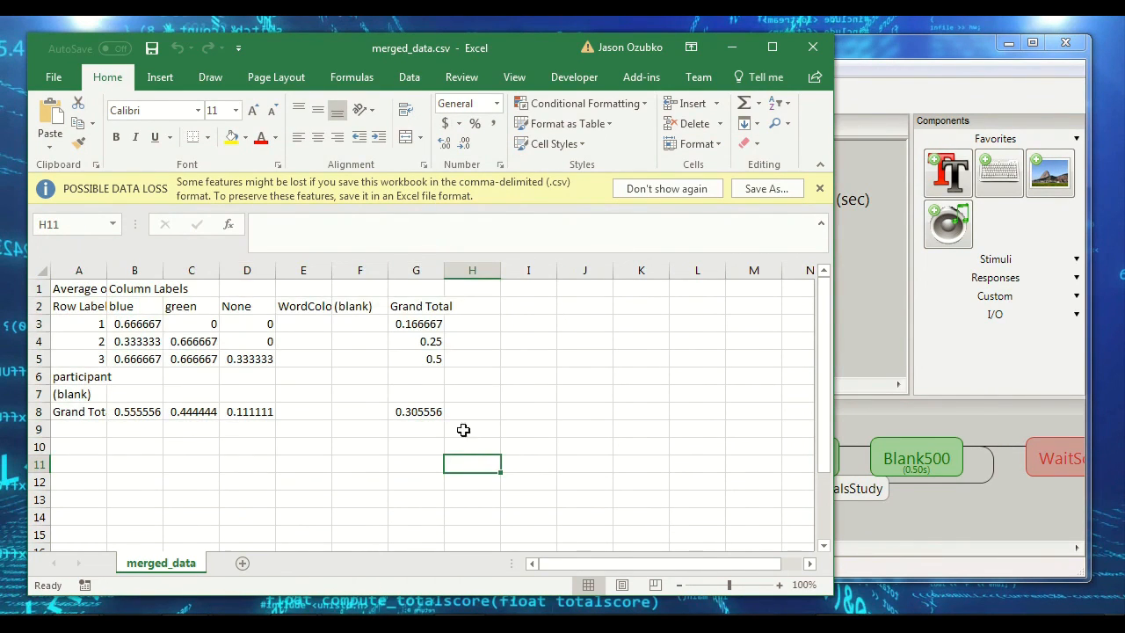
left_click_drag(465, 426, 45, 269)
left_click(180, 342)
left_click(303, 341)
left_click(365, 377)
left_click(316, 398)
left_click(229, 334)
left_click(162, 406)
left_click(151, 329)
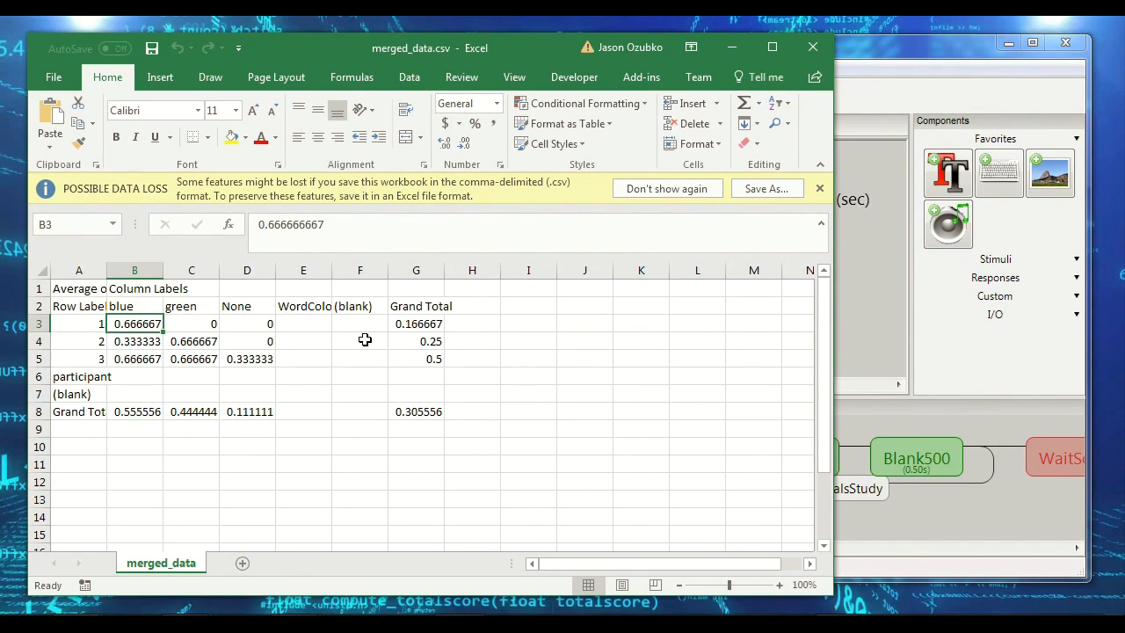
left_click(365, 340)
left_click(344, 410)
left_click(249, 341)
left_click(181, 304)
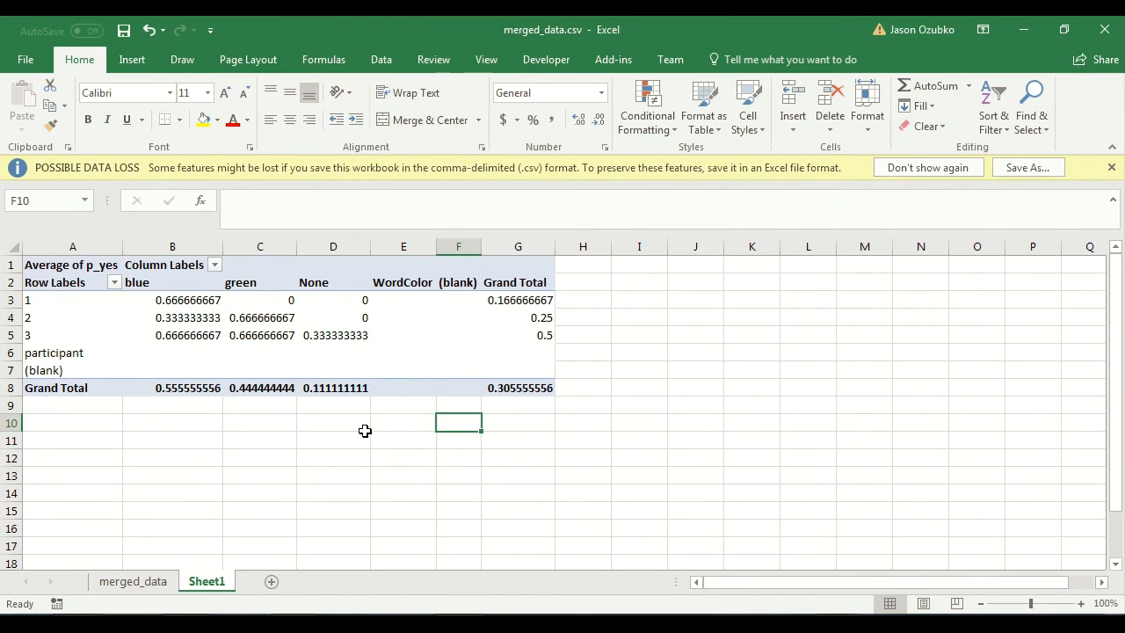
Step: Try to save the workbook as merged_data in the data folder, using the Excel Workbook (*.xlsx) format to preserve both sheets and the PivotTable
left_click(162, 581)
left_click(206, 581)
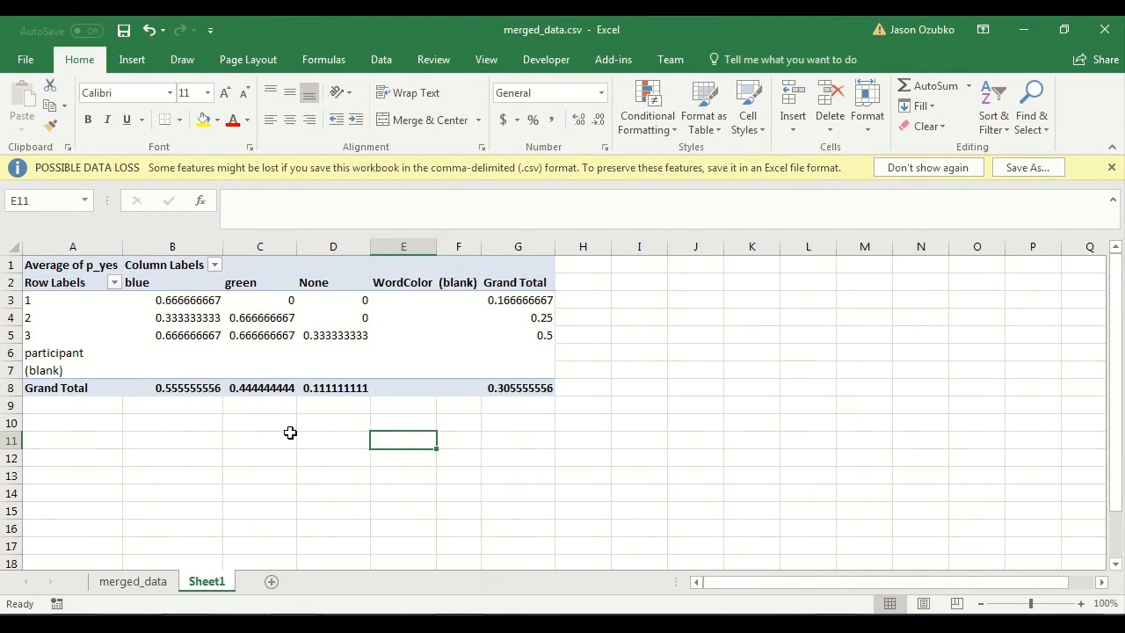
left_click(287, 439)
left_click(25, 60)
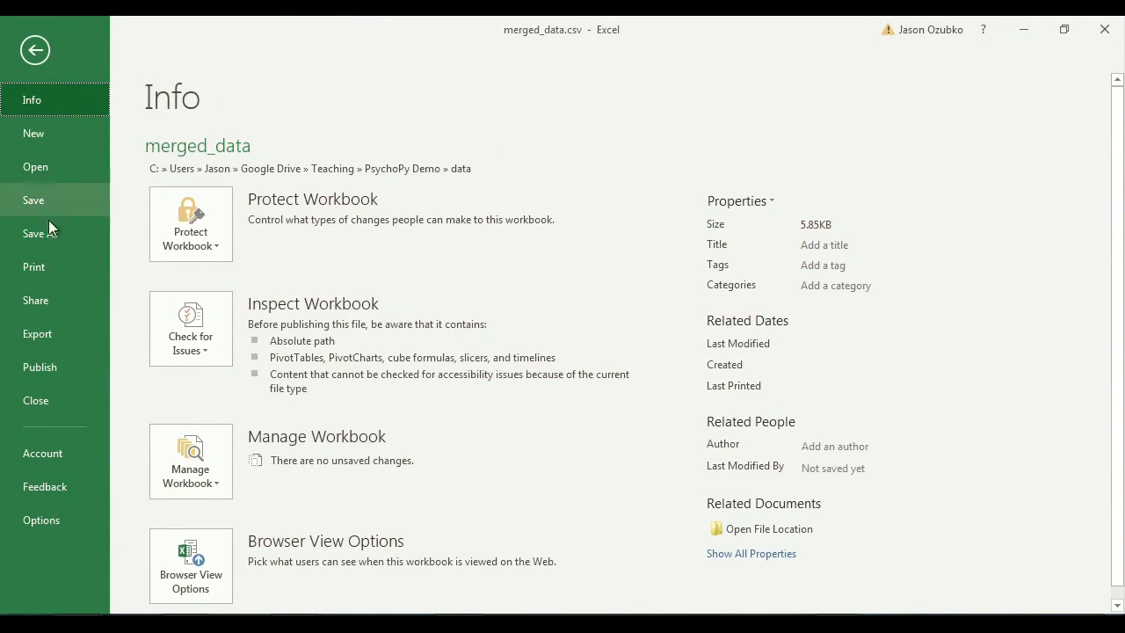
left_click(50, 242)
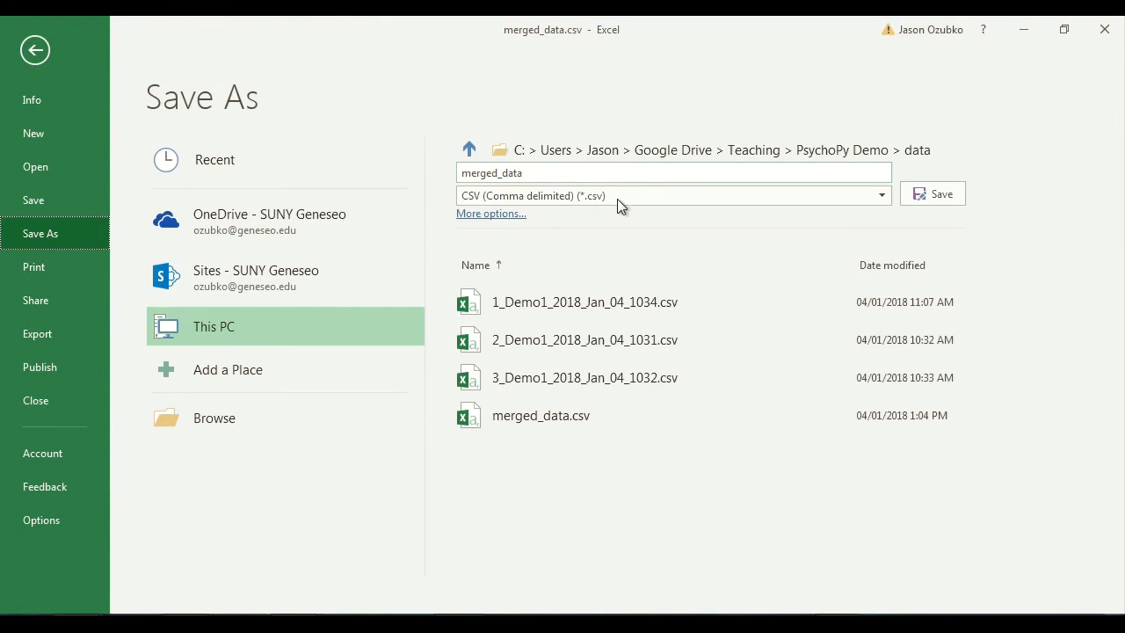
left_click(622, 195)
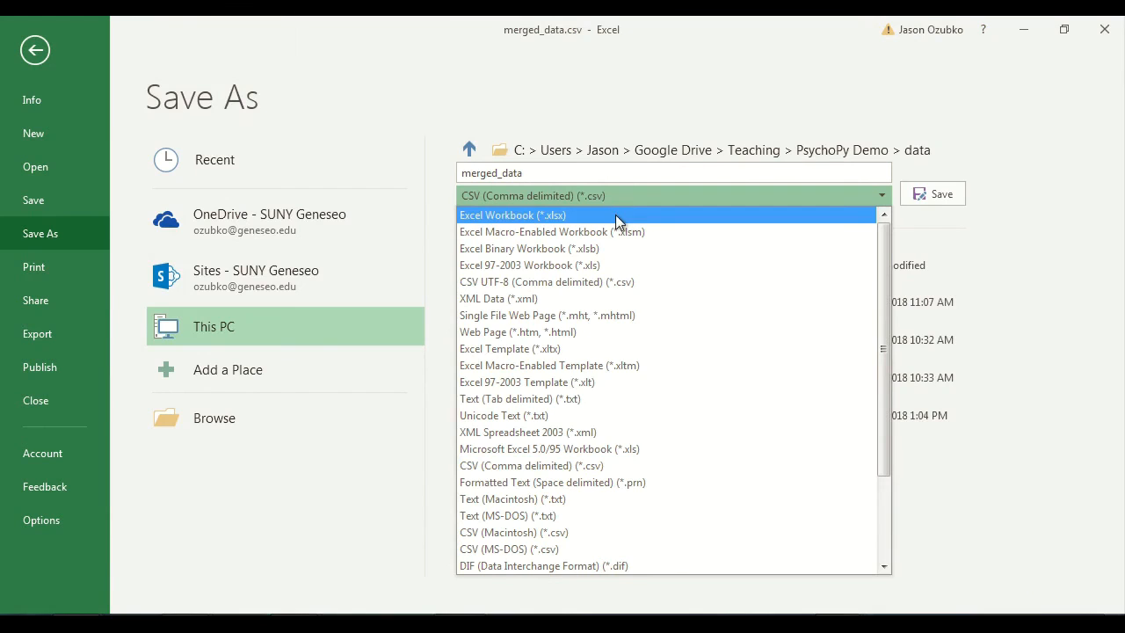
left_click(618, 218)
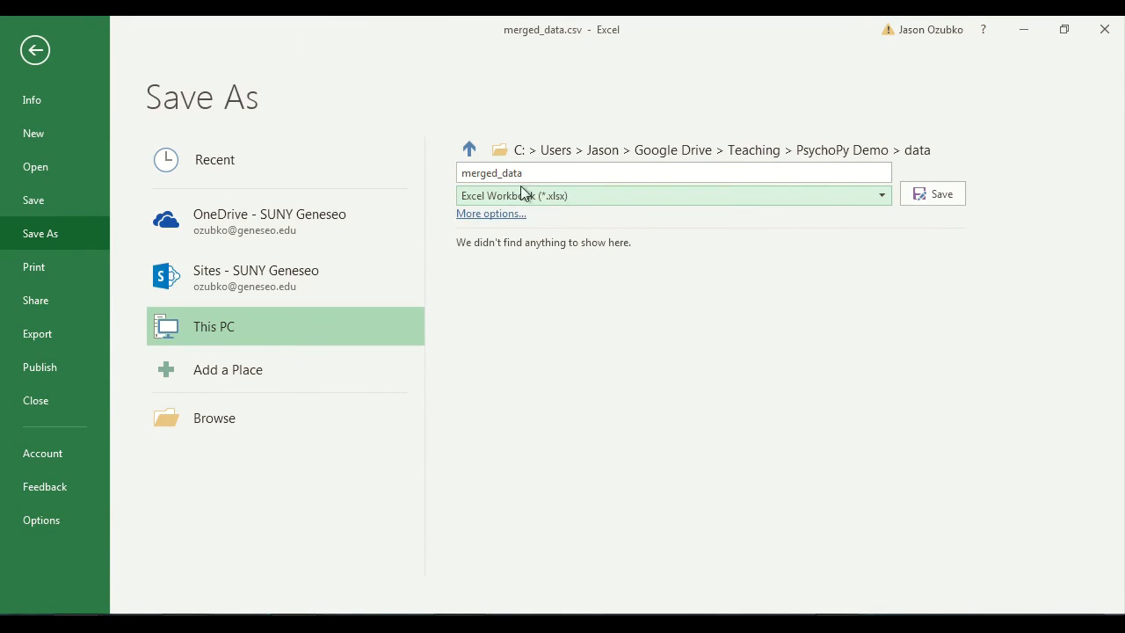
left_click(919, 197)
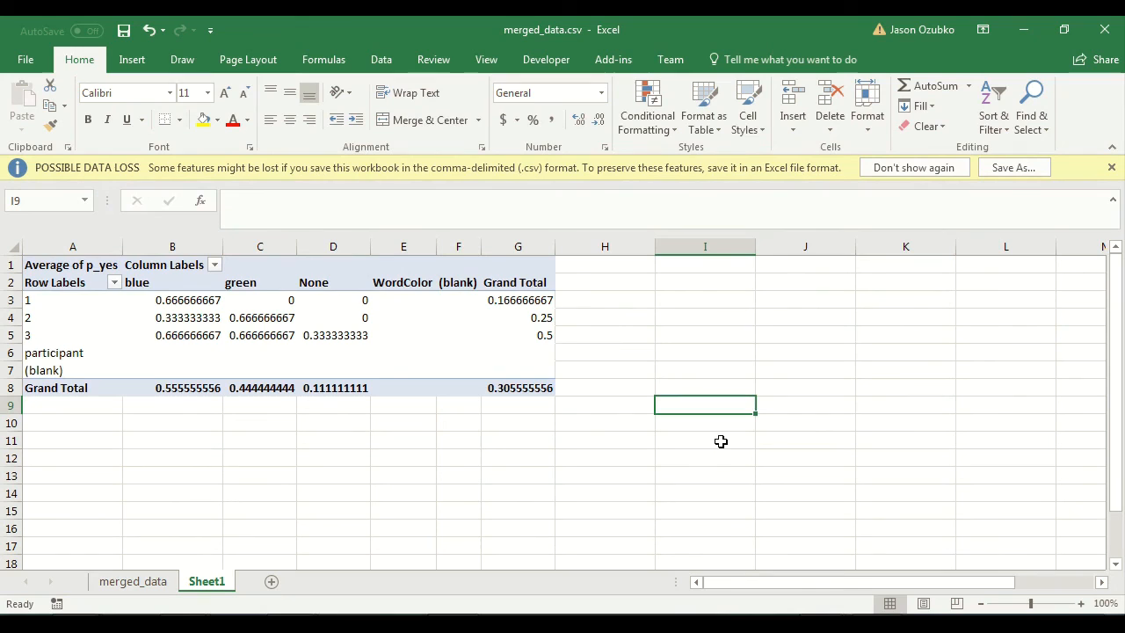
left_click_drag(647, 352, 797, 454)
left_click(714, 409)
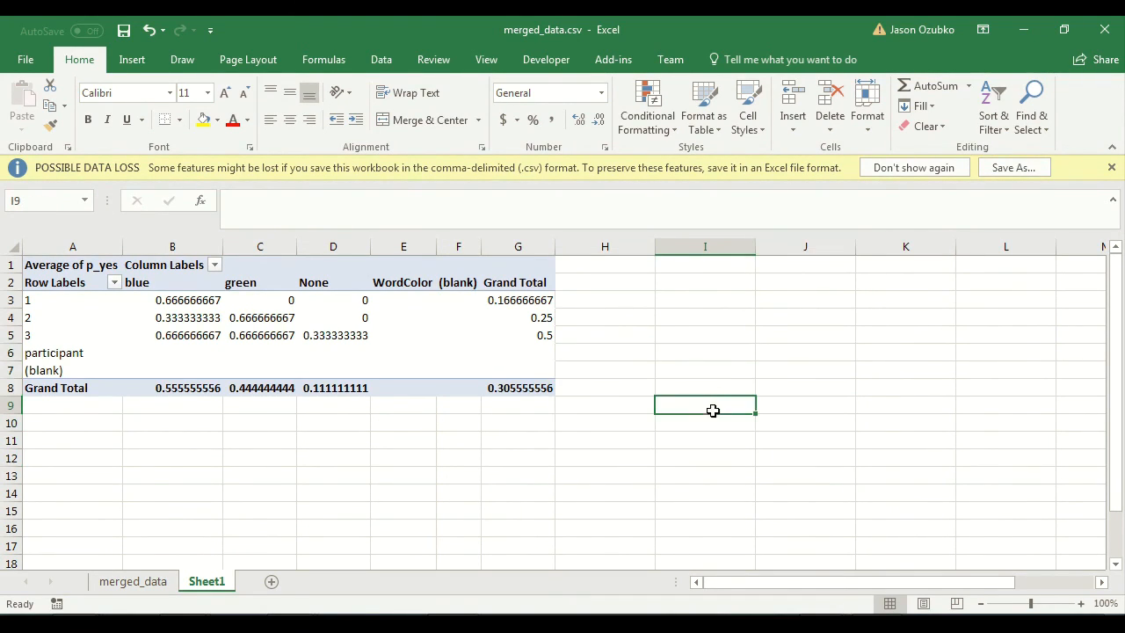